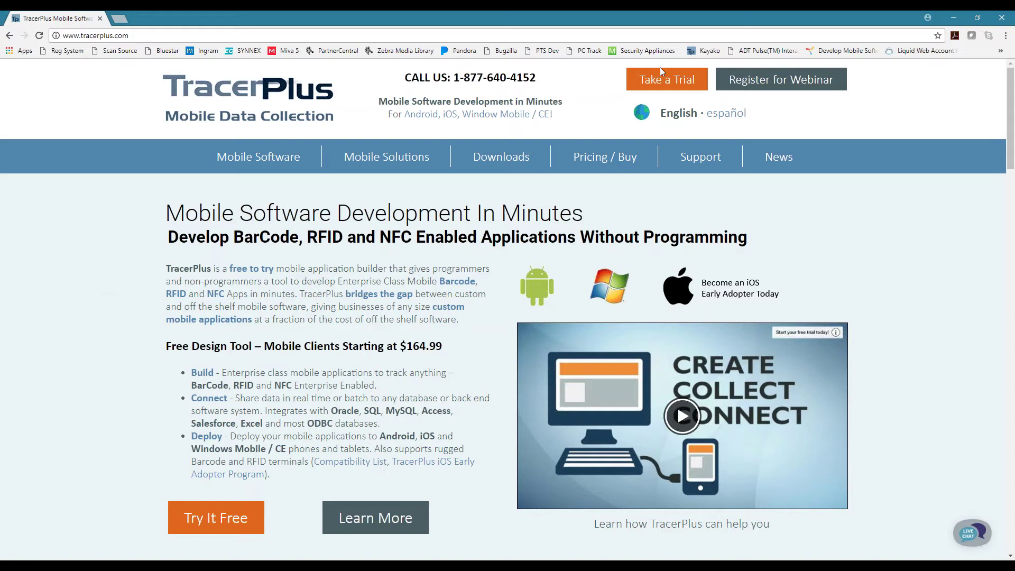
# Step: Open the trial downloads page on the TracerPlus website and look over the numbered getting-started steps
pyautogui.click(667, 80)
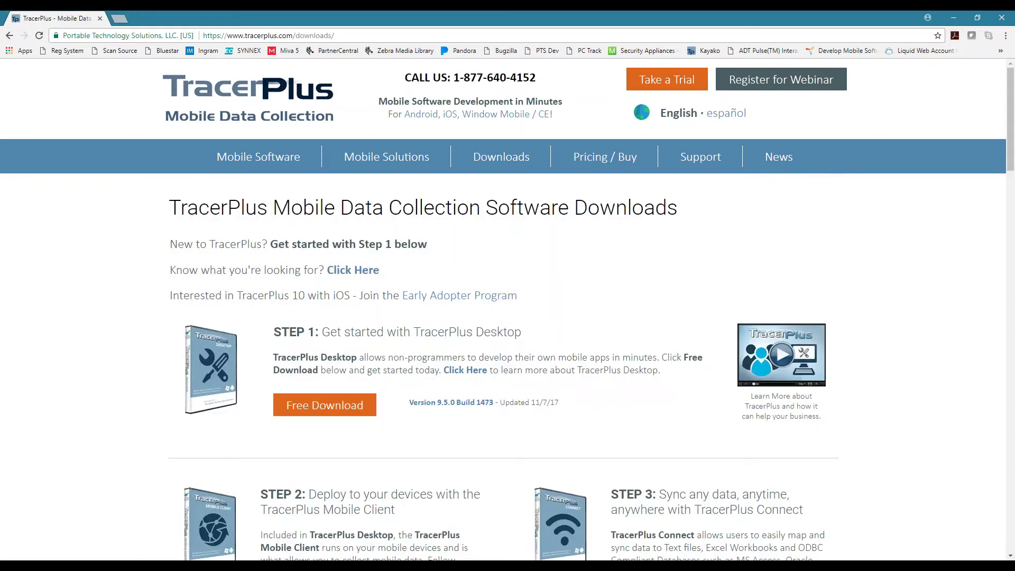
pyautogui.scroll(-3, 569, 338)
pyautogui.scroll(3, 625, 339)
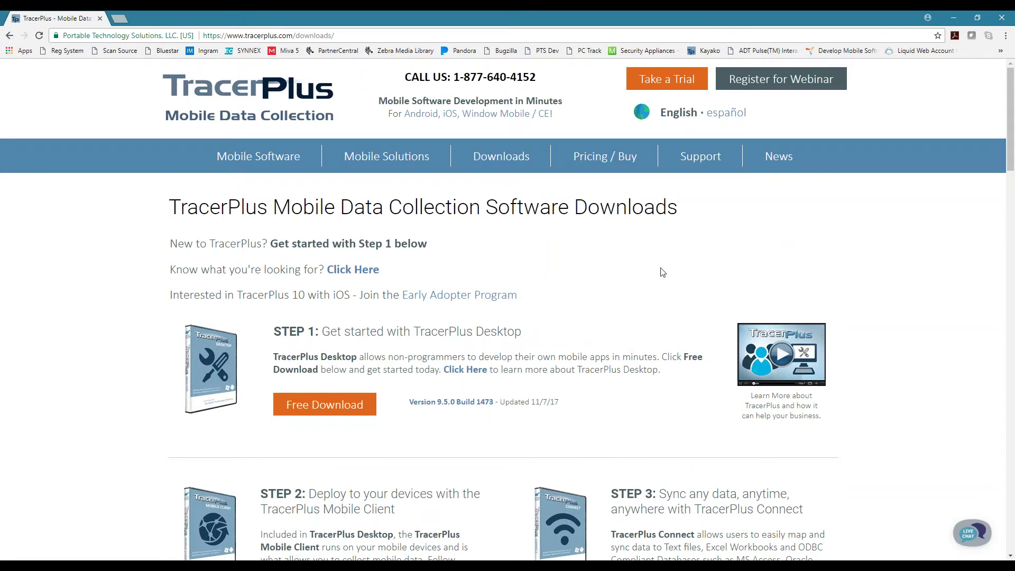
# Step: Open the TracerPlus Solution Center and look through its categories of pre-built mobile applications
pyautogui.moveTo(386, 155)
pyautogui.click(371, 221)
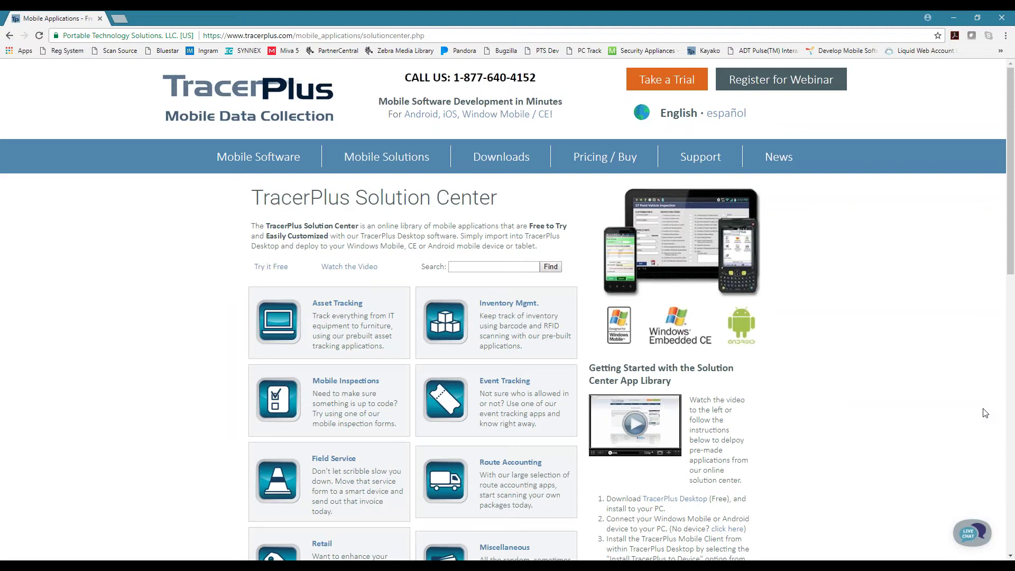
pyautogui.scroll(-1, 439, 346)
pyautogui.scroll(-2, 126, 353)
pyautogui.scroll(2, 125, 353)
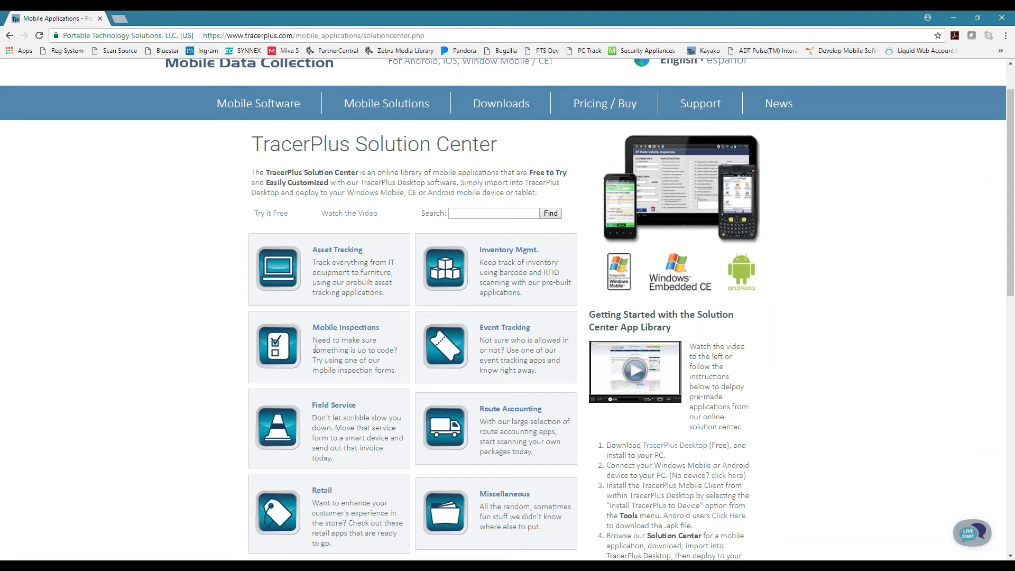
# Step: Open the Asset Tracking category in the Solution Center and look through the listed solutions
pyautogui.click(272, 264)
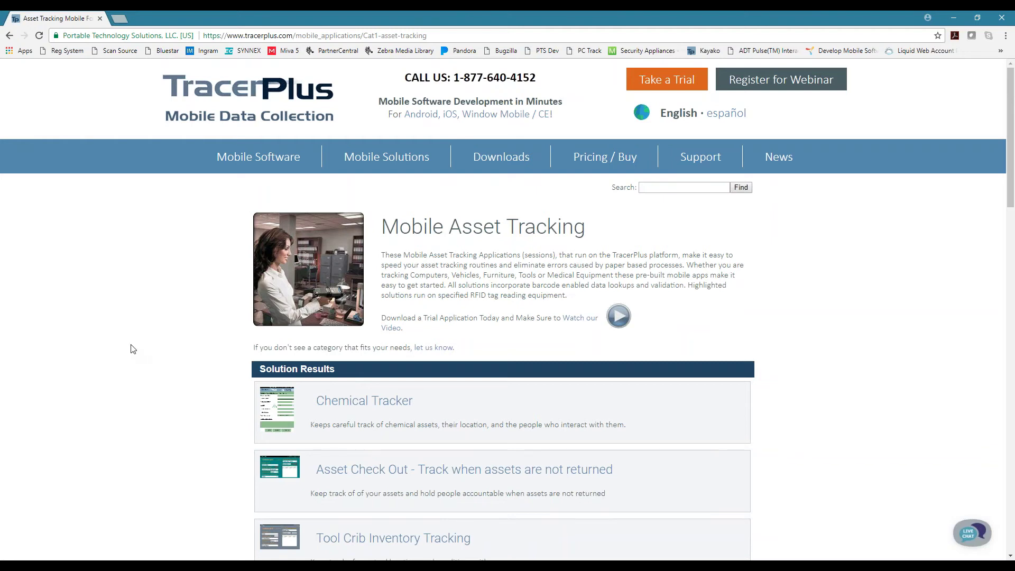
pyautogui.scroll(-3, 133, 349)
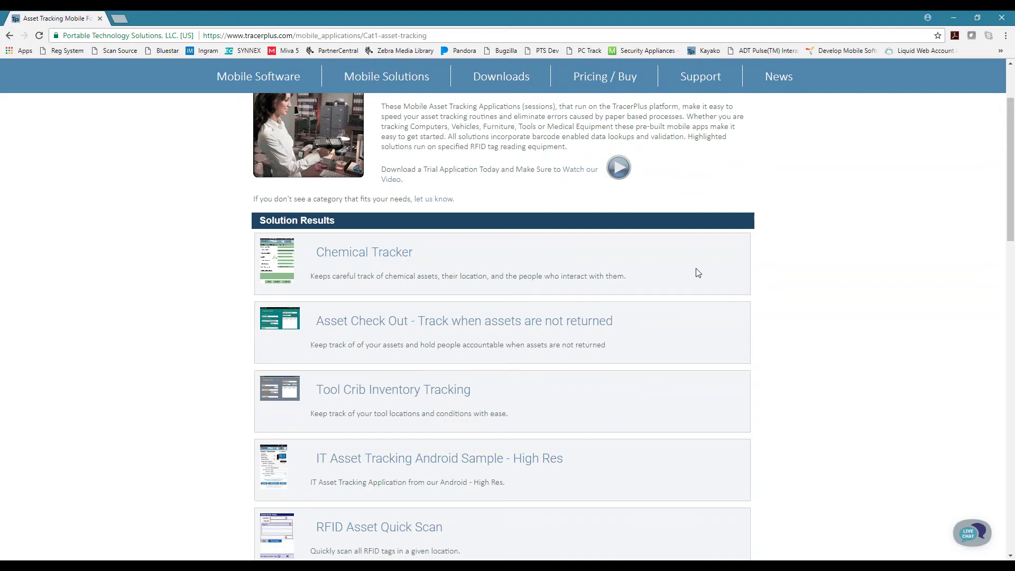
pyautogui.scroll(-2, 487, 321)
pyautogui.scroll(-1, 621, 312)
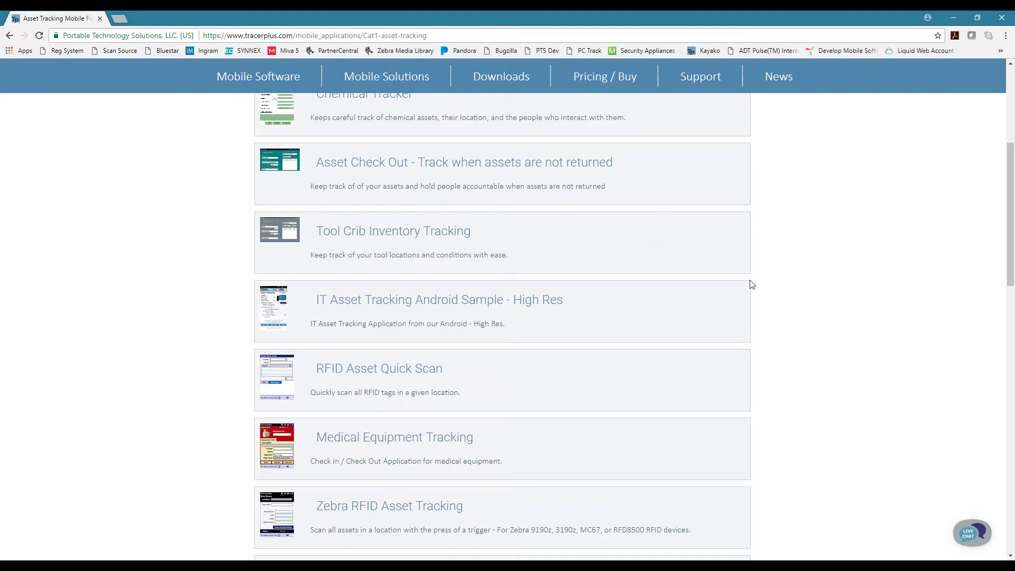
pyautogui.scroll(2, 814, 302)
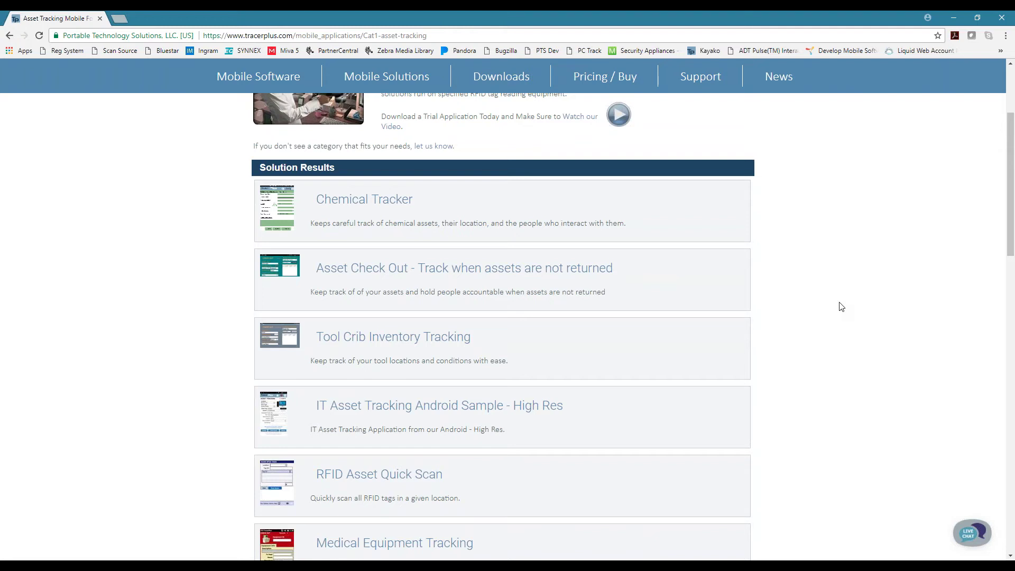
# Step: Review the Chemical Tracker solution's description and details, and return to the Mobile Asset Tracking list
pyautogui.click(364, 201)
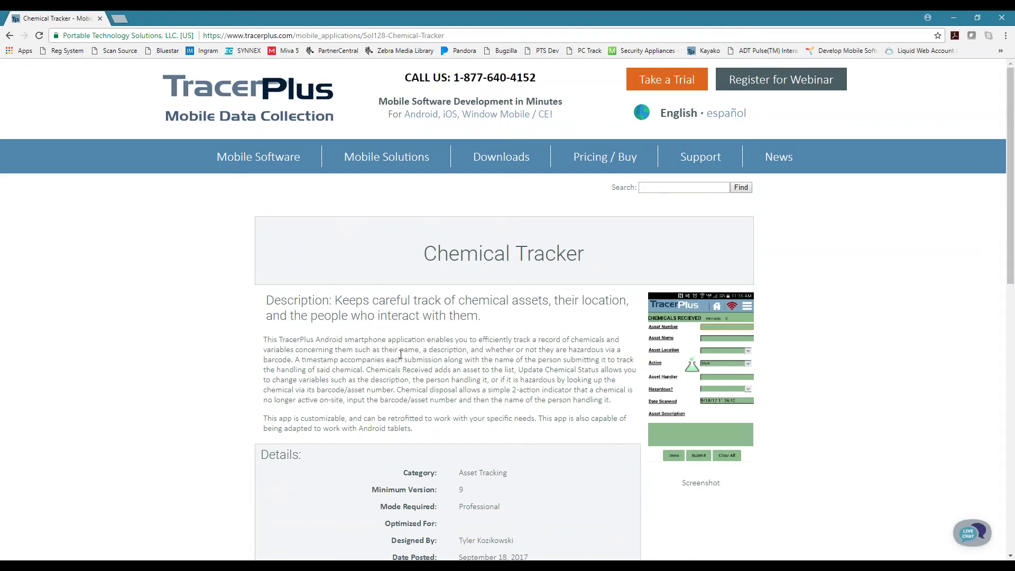
pyautogui.scroll(-3, 400, 354)
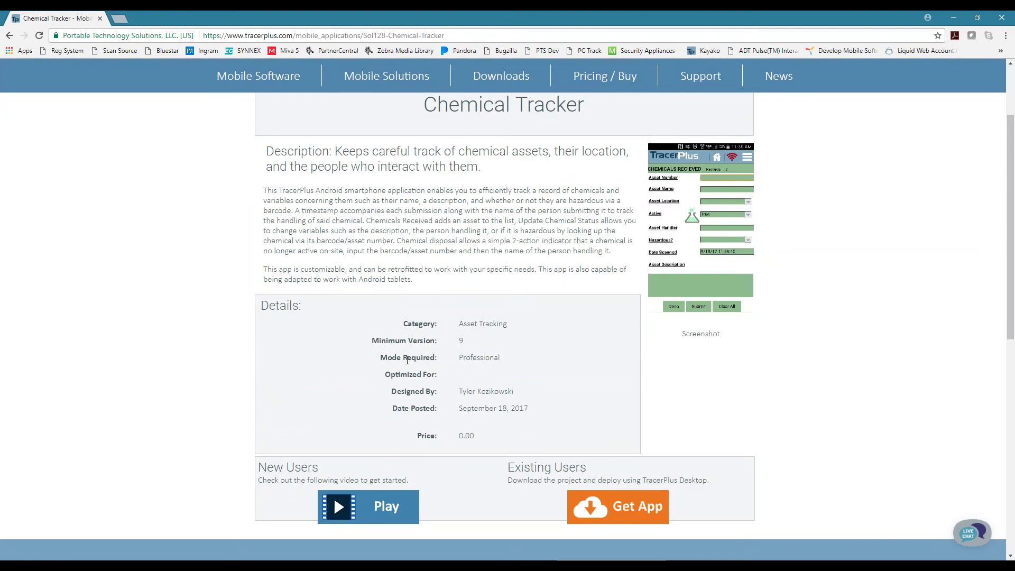
pyautogui.scroll(3, 521, 373)
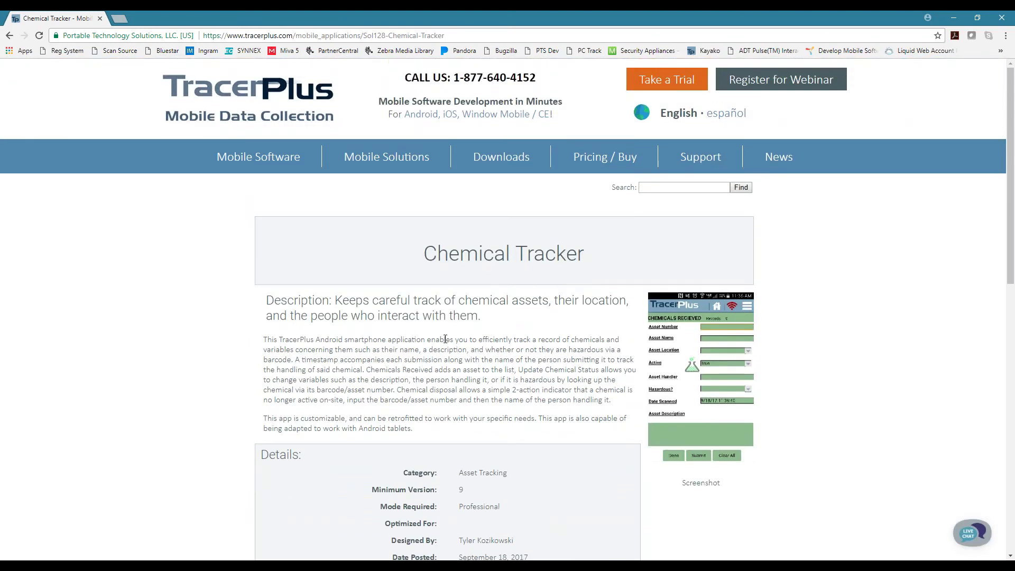
pyautogui.click(9, 36)
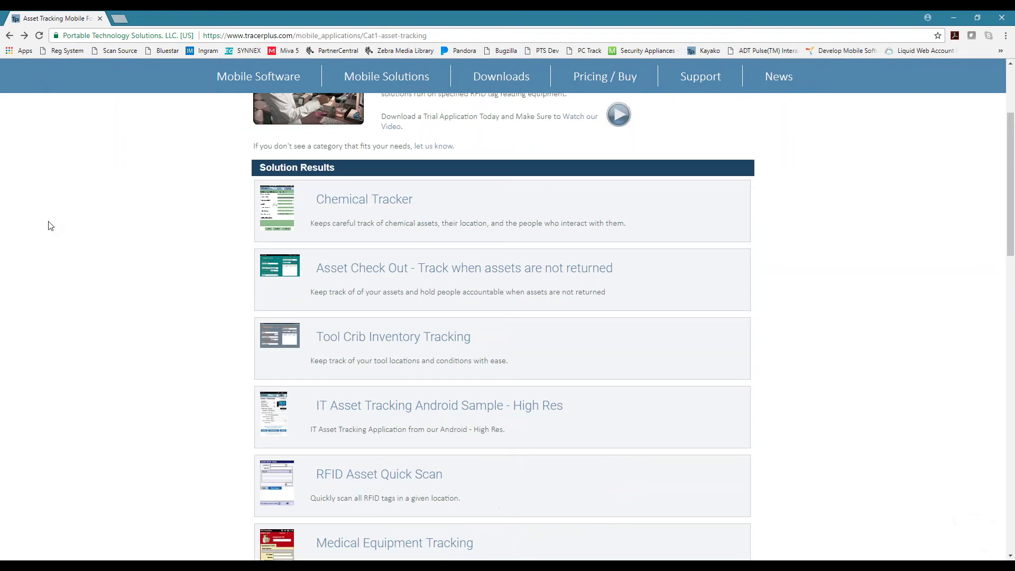
pyautogui.scroll(4, 761, 335)
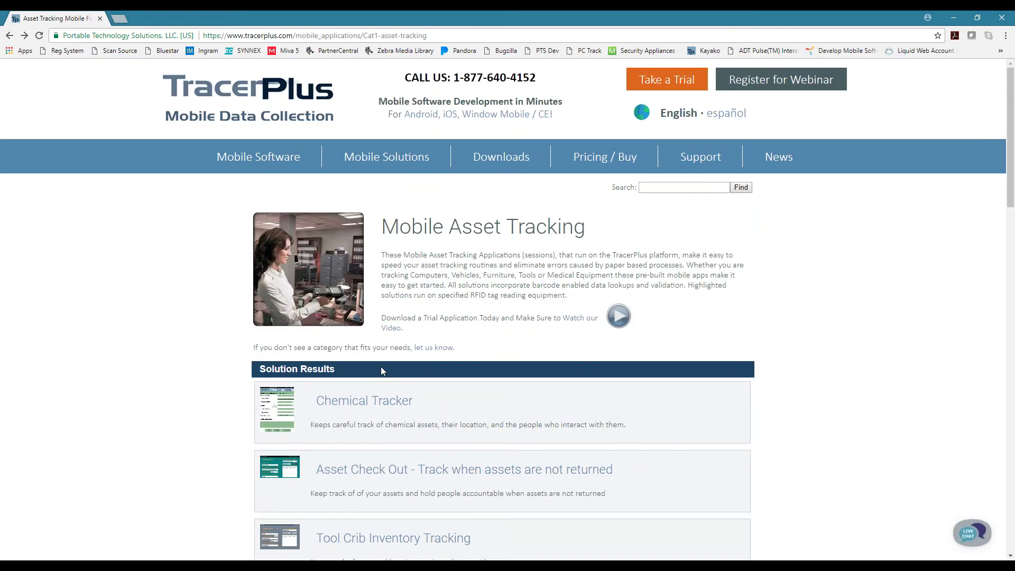
# Step: Switch to TracerPlus Desktop, choose the Chemical Tracker sample from the Asset Tracking category, and review its description and screenshot
pyautogui.hotkey('alt', 'Tab')
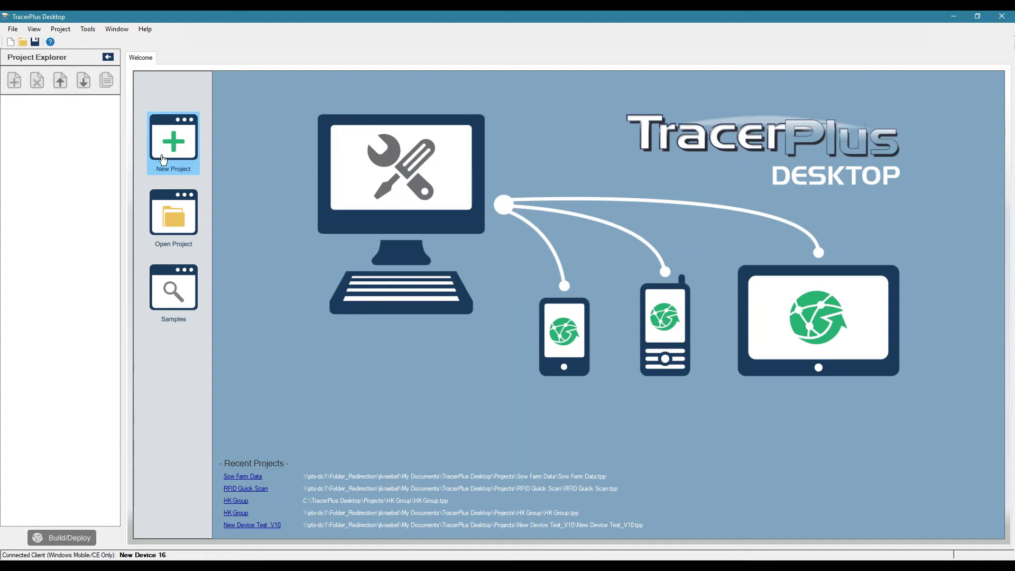
pyautogui.click(182, 292)
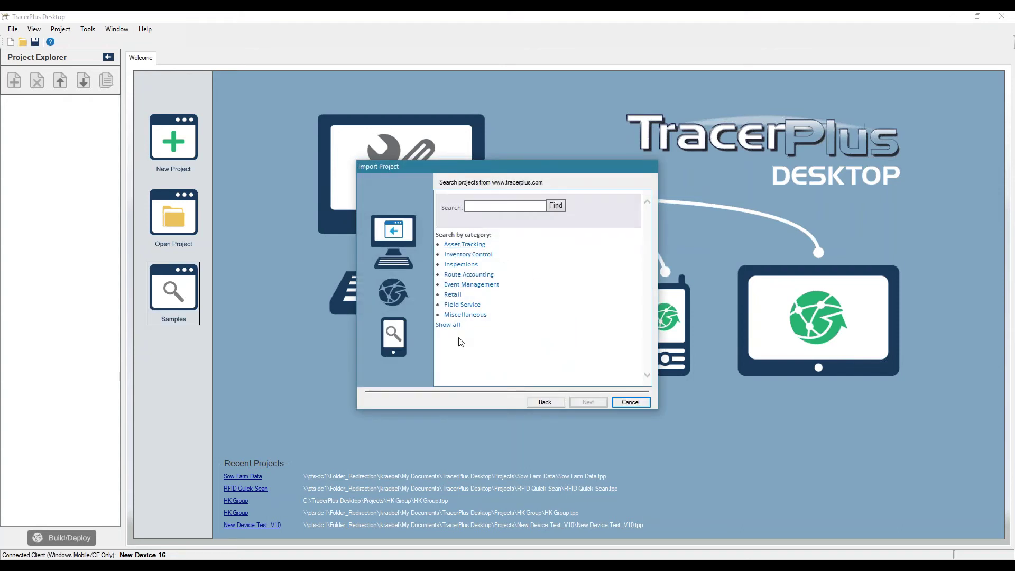
pyautogui.click(473, 245)
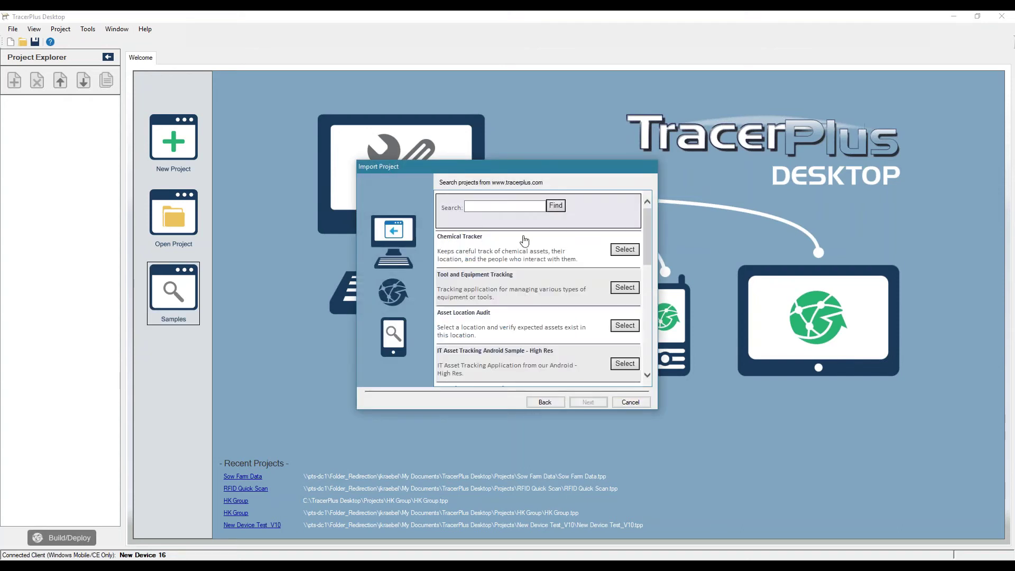
pyautogui.click(624, 250)
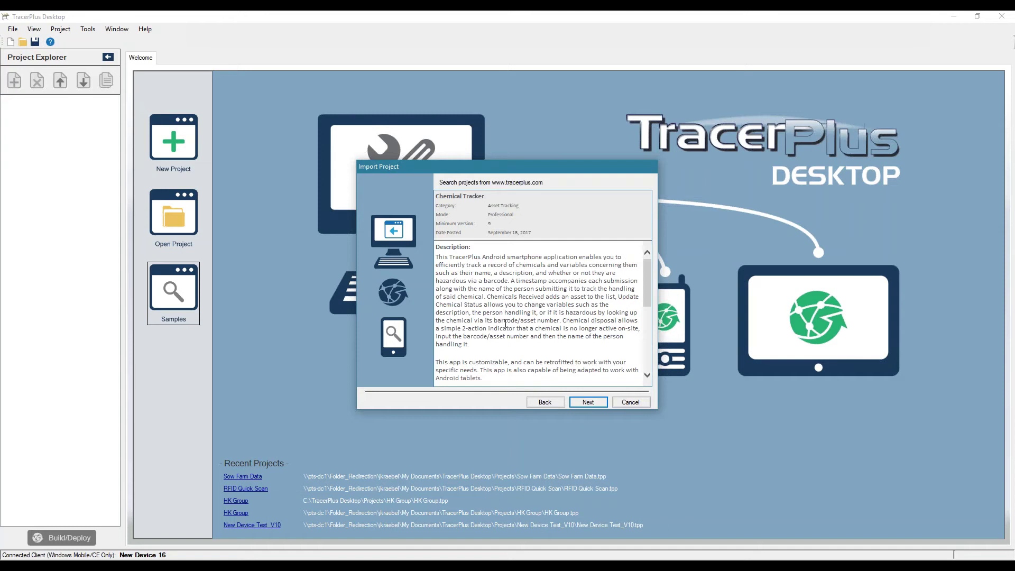
pyautogui.scroll(-5, 533, 303)
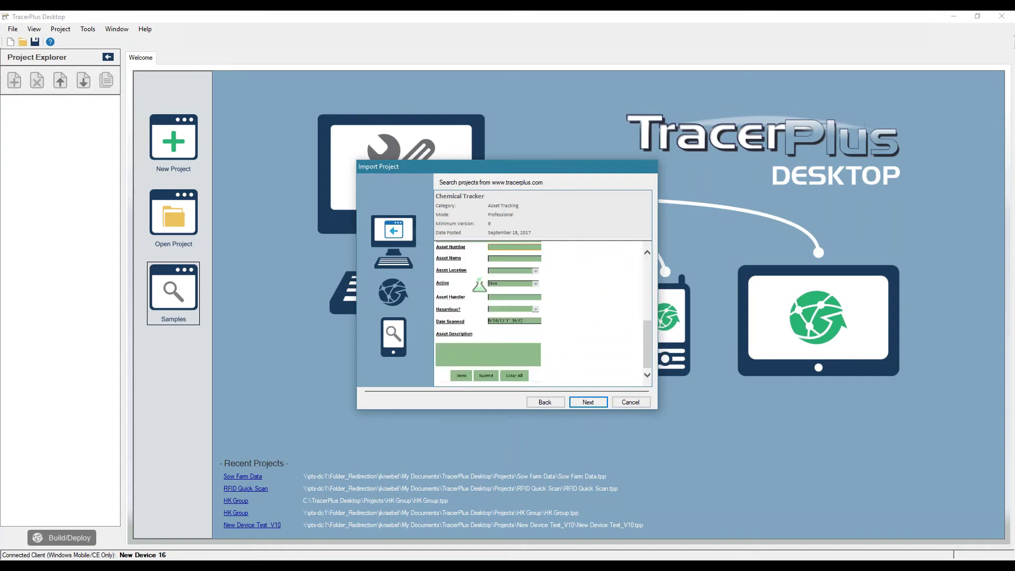
pyautogui.scroll(4, 581, 315)
pyautogui.scroll(1, 589, 317)
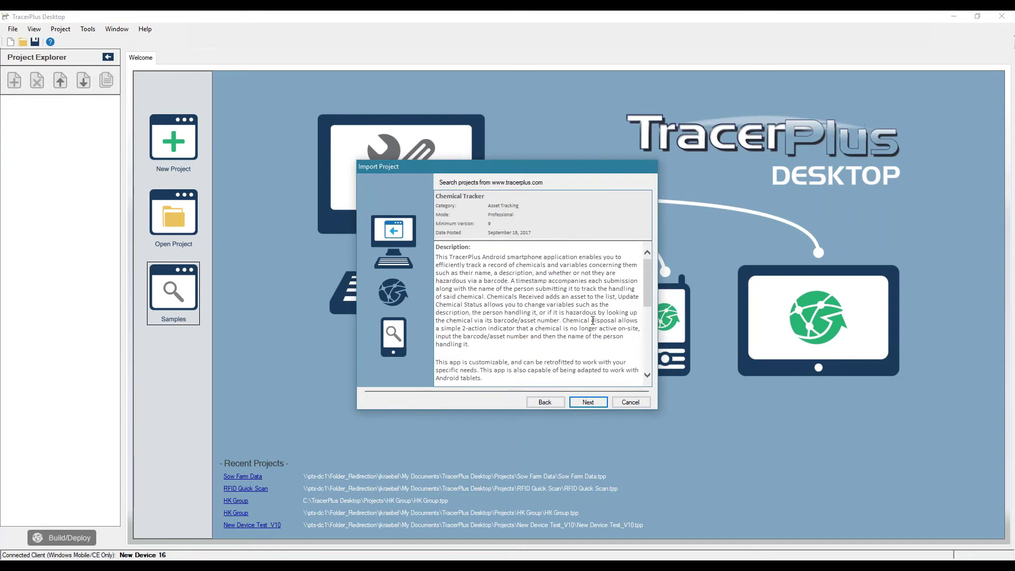
# Step: Import the Chemical Tracker sample with the default project options, dismissing the script errors, and open the project
pyautogui.click(595, 402)
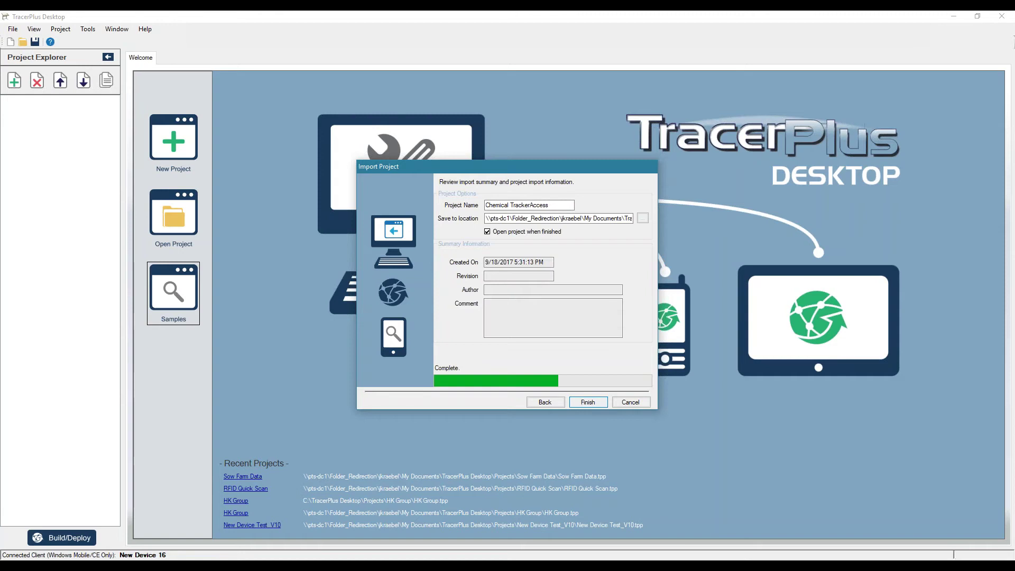
pyautogui.click(478, 327)
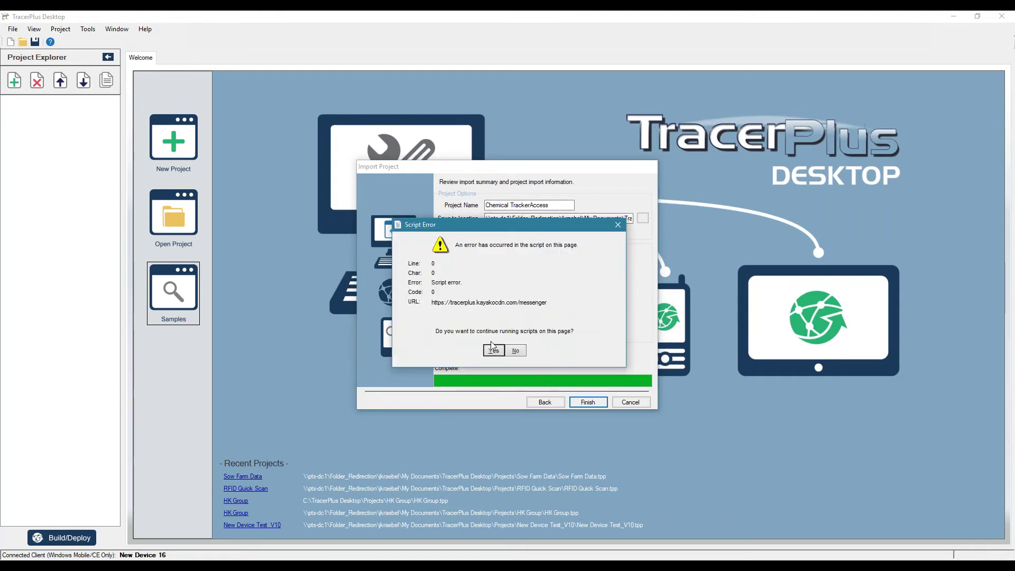
pyautogui.click(491, 344)
pyautogui.click(467, 328)
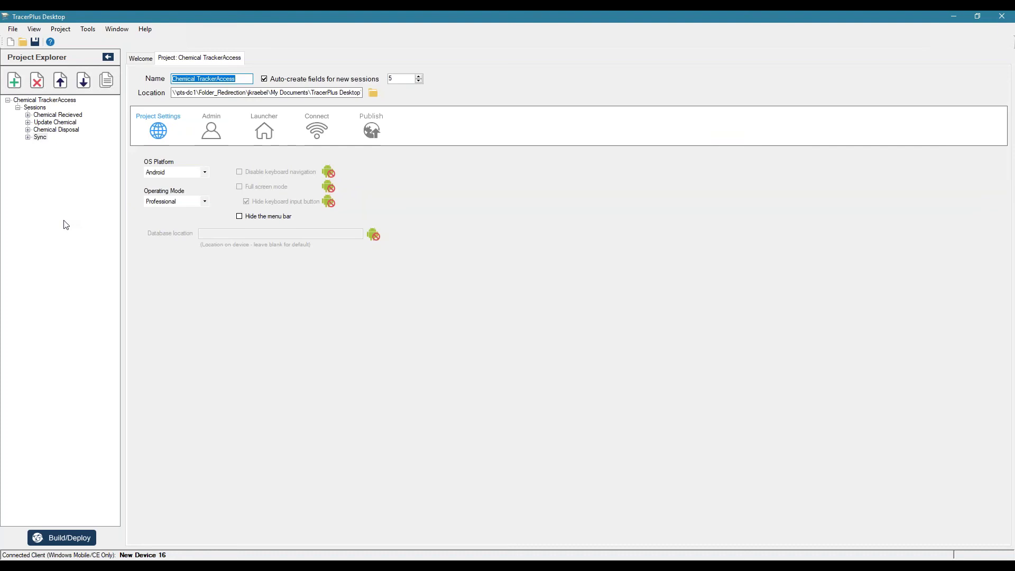
pyautogui.click(68, 247)
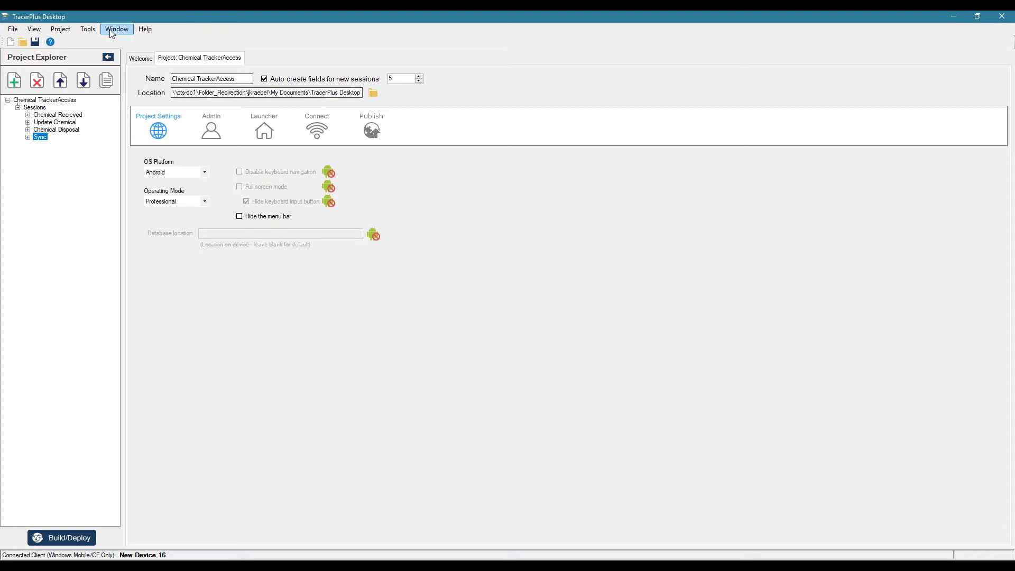
# Step: Open the Chemical Recieved session and review its form layout in the Form Designer
pyautogui.doubleClick(59, 114)
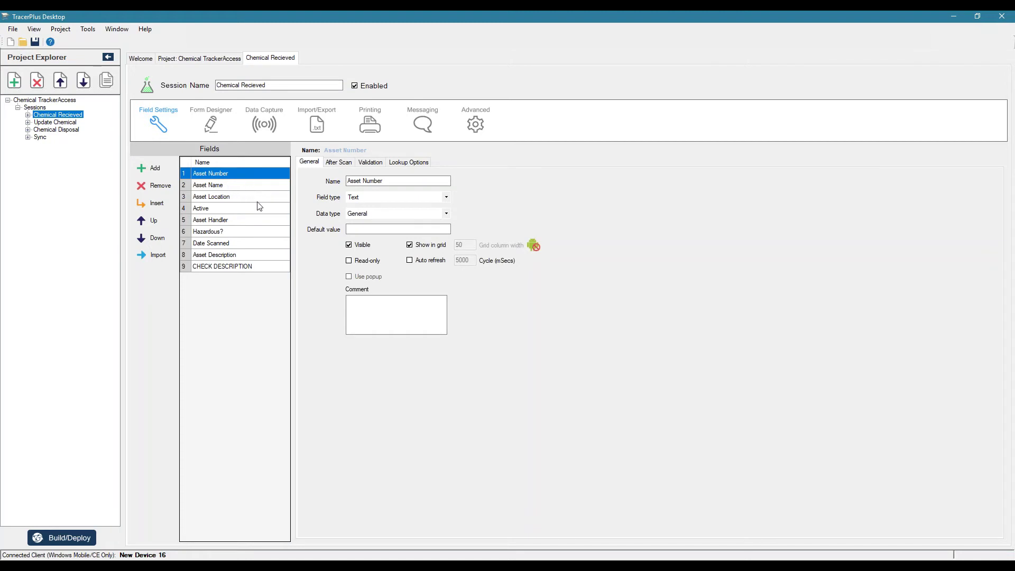
pyautogui.click(210, 123)
pyautogui.scroll(-2, 709, 395)
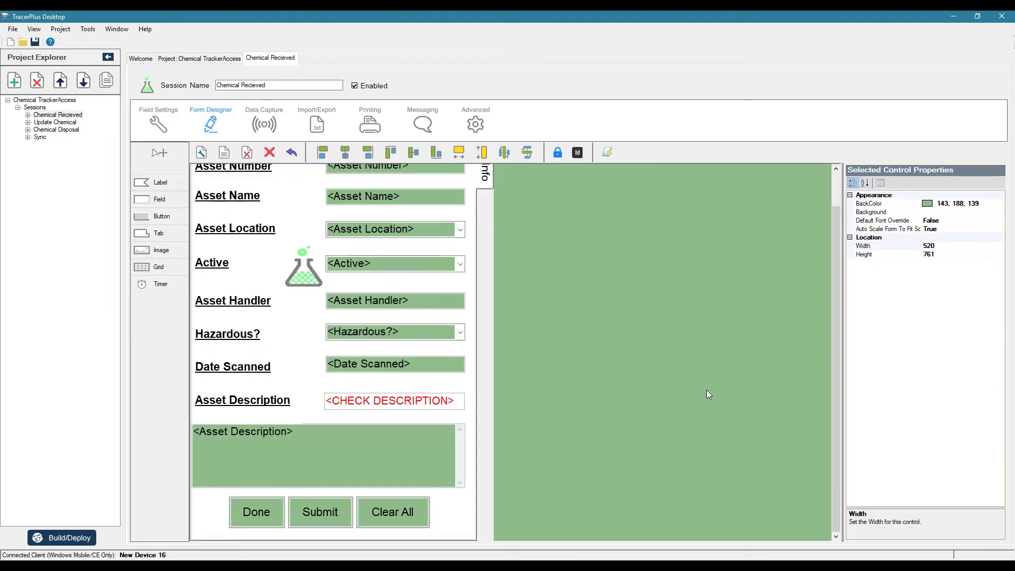
pyautogui.scroll(2, 708, 395)
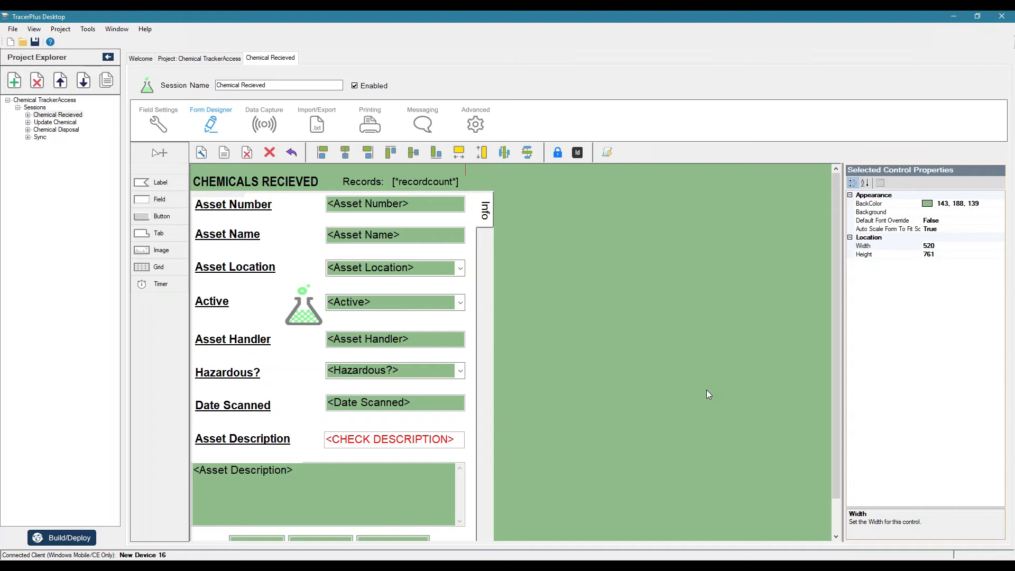
# Step: Move the Asset Number entry field slightly down on the form, to about Top 15 and Left 257, and deselect it
pyautogui.click(362, 203)
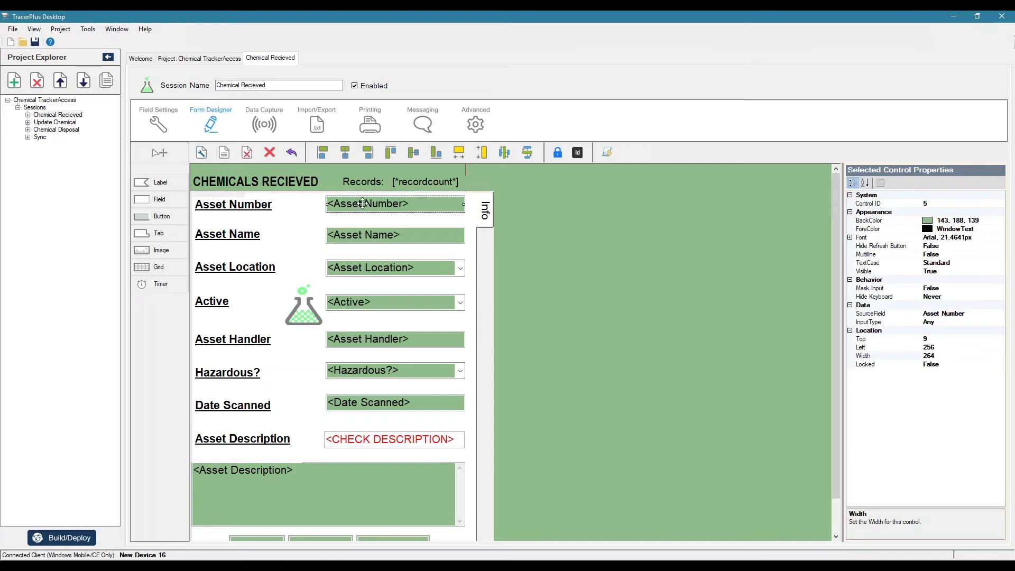
pyautogui.moveTo(363, 203)
pyautogui.mouseDown()
pyautogui.moveTo(376, 210)
pyautogui.moveTo(355, 194)
pyautogui.mouseUp()
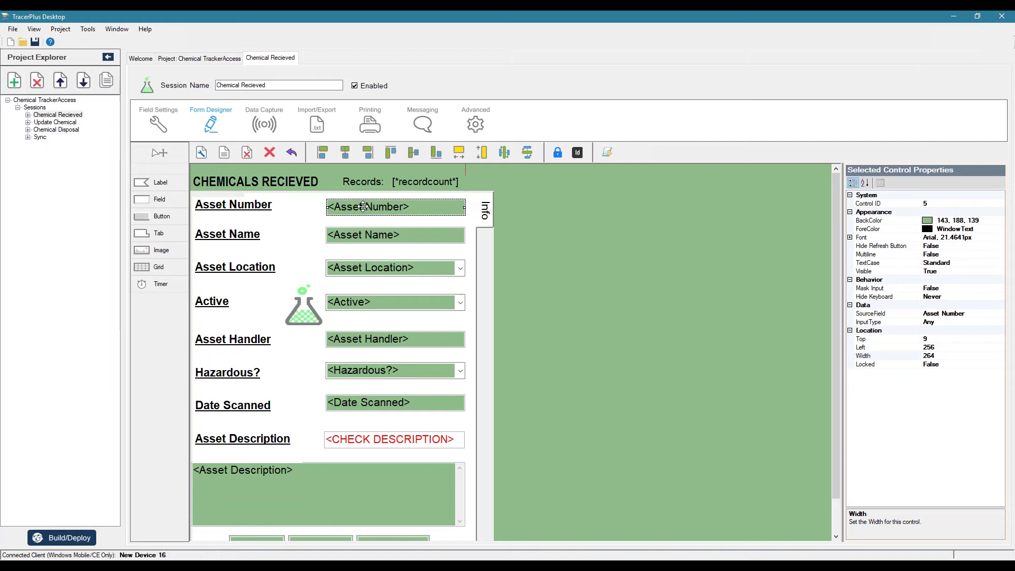
pyautogui.click(940, 348)
pyautogui.click(939, 338)
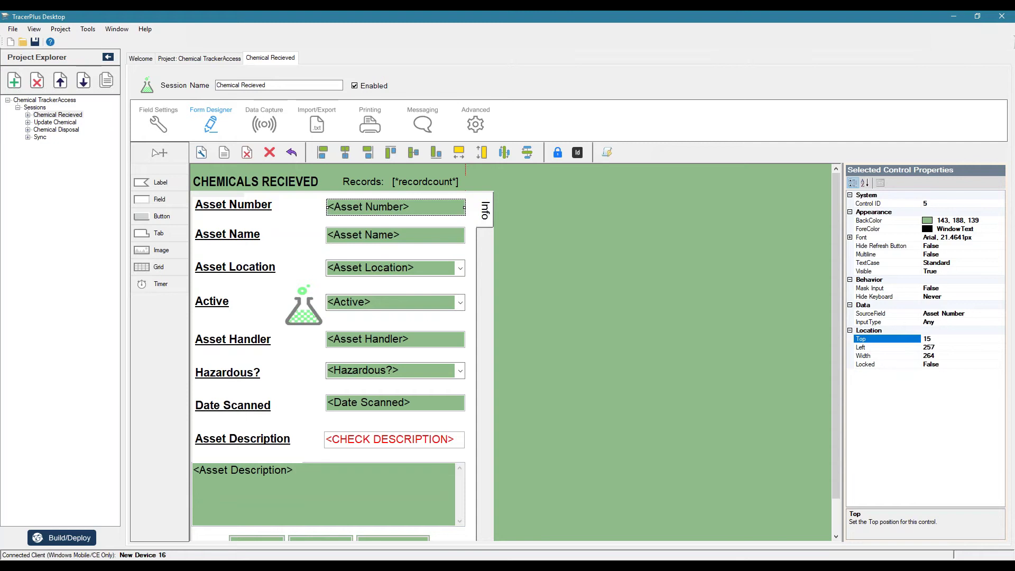
pyautogui.click(613, 281)
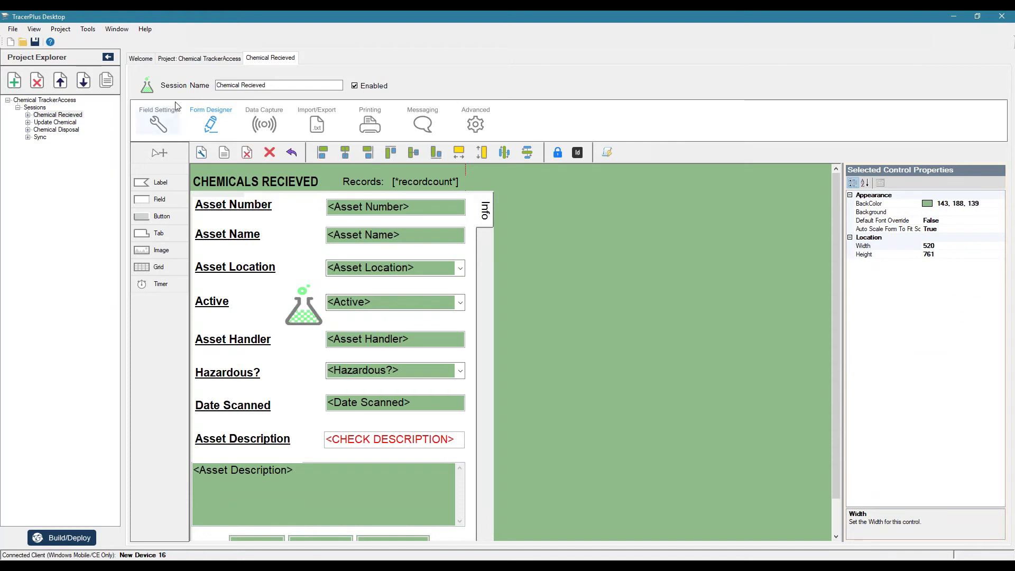
# Step: Review the session's data capture settings and the Asset Number field's available types and after-scan options
pyautogui.click(254, 127)
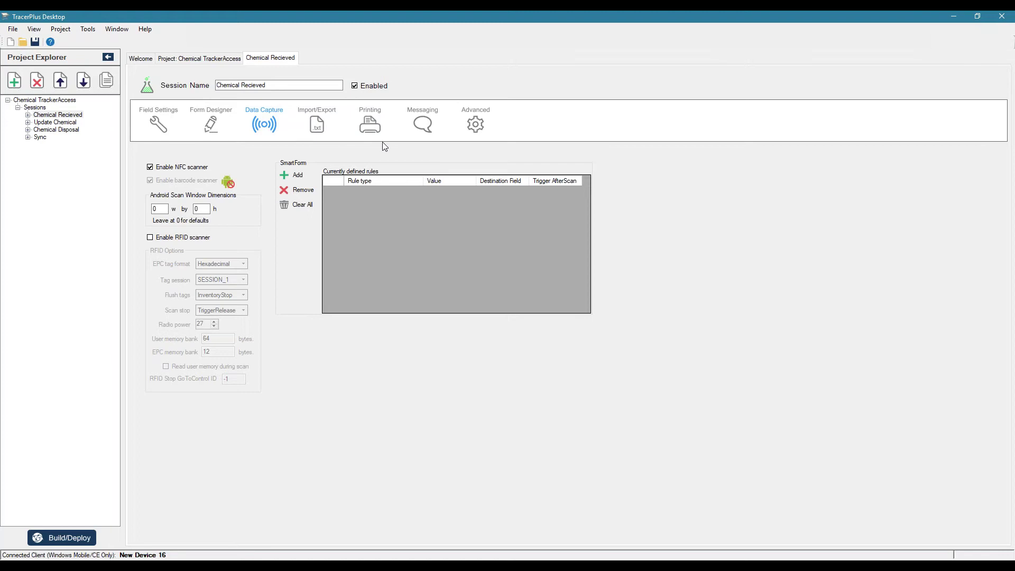
pyautogui.click(150, 129)
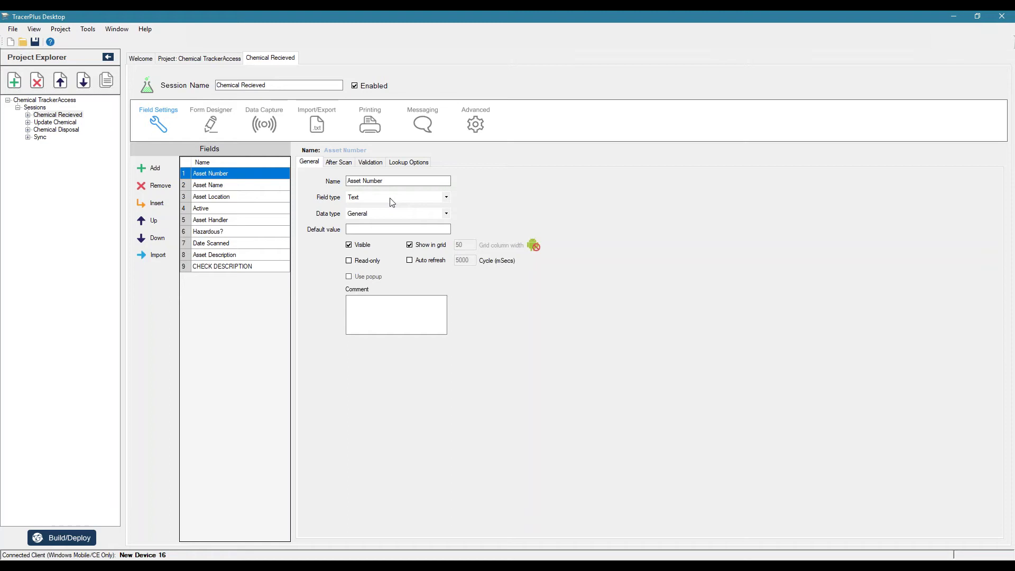
pyautogui.click(448, 199)
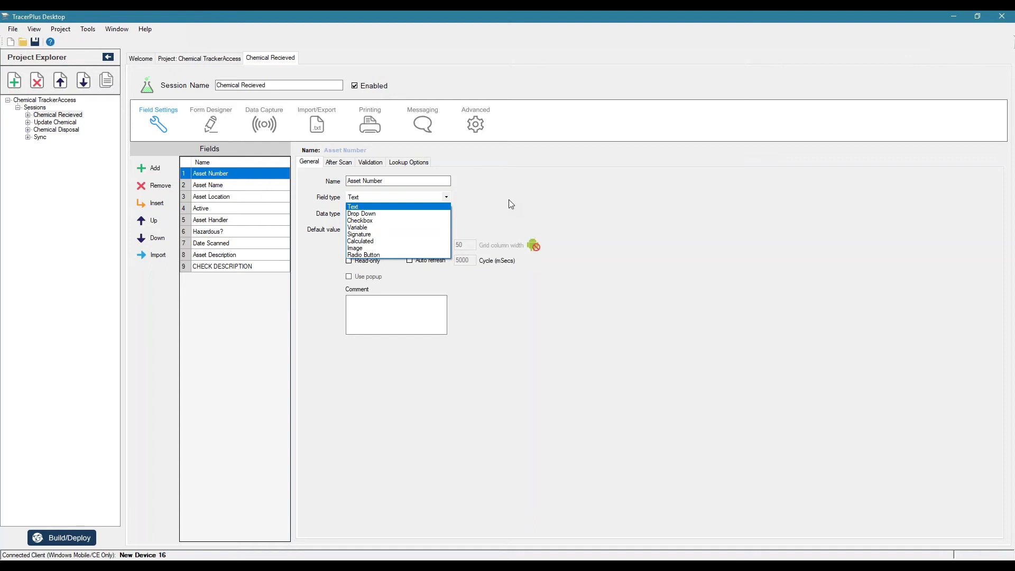
pyautogui.click(521, 201)
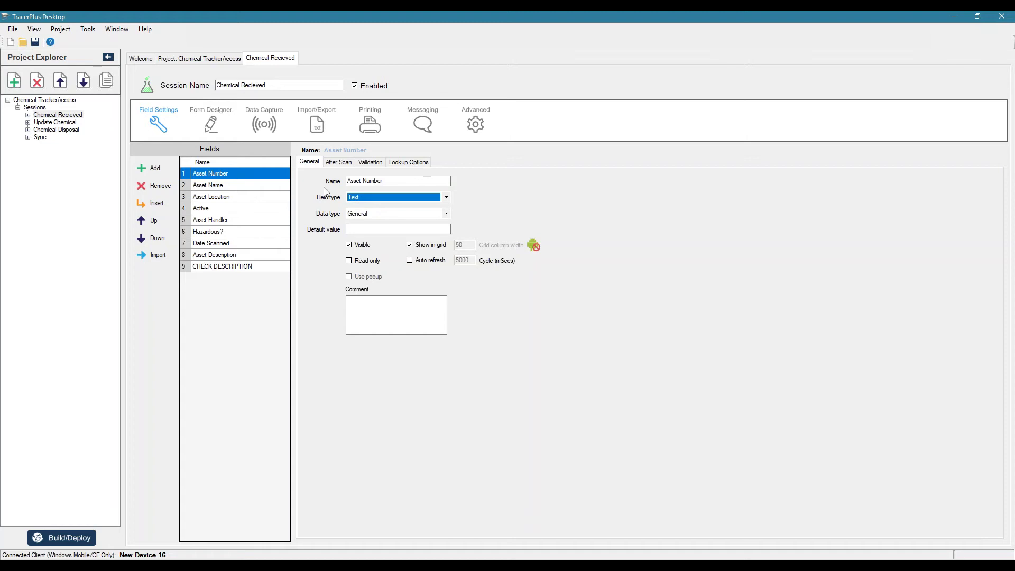
pyautogui.click(343, 164)
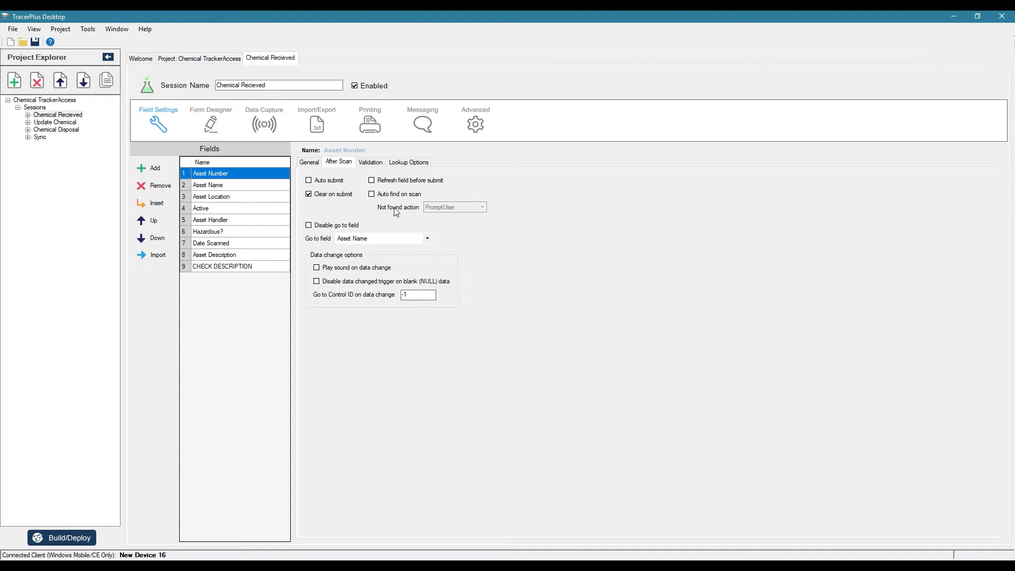
# Step: Review the Asset Number field's validation and lookup options, and return to its general settings
pyautogui.click(372, 165)
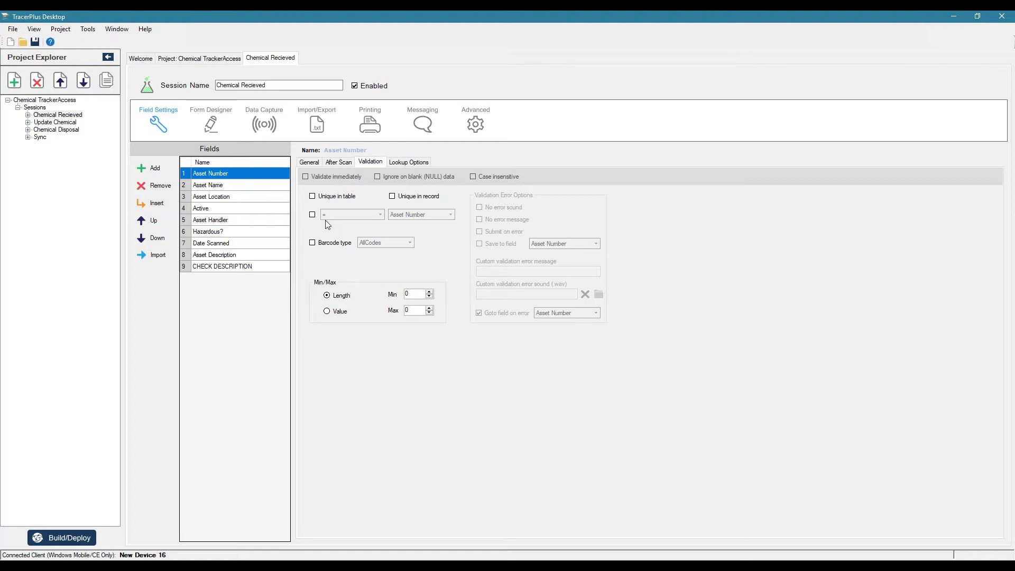
pyautogui.click(406, 165)
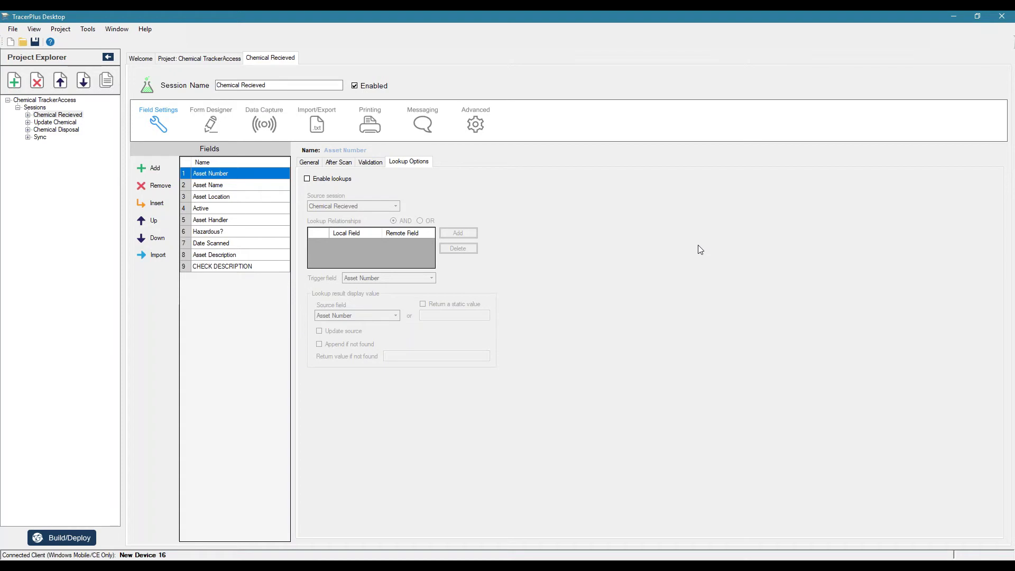
pyautogui.click(311, 162)
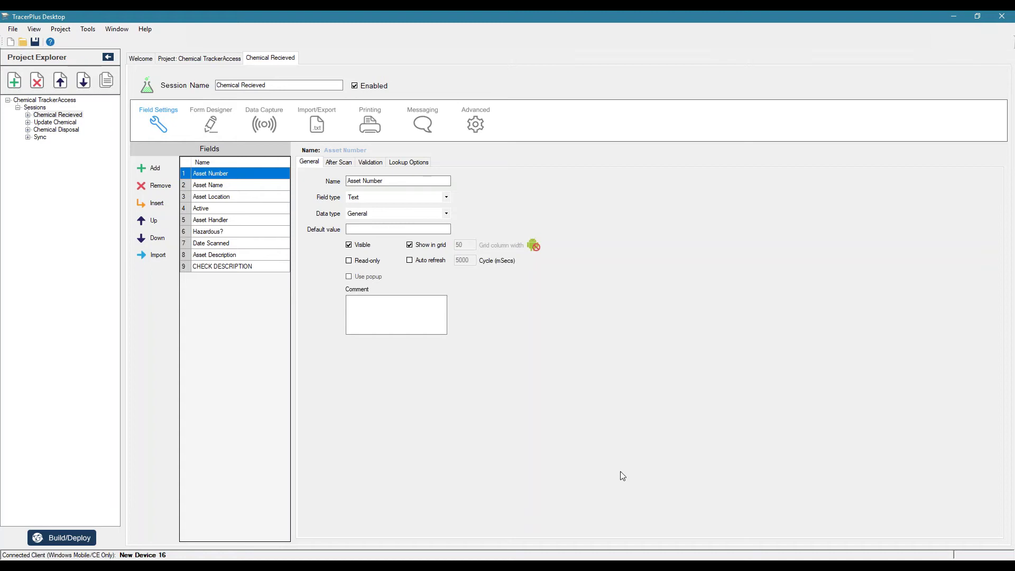
# Step: Switch to the mirrored RS50 device and launch TracerPlus 9 from its list of installed apps
pyautogui.click(549, 567)
pyautogui.click(677, 143)
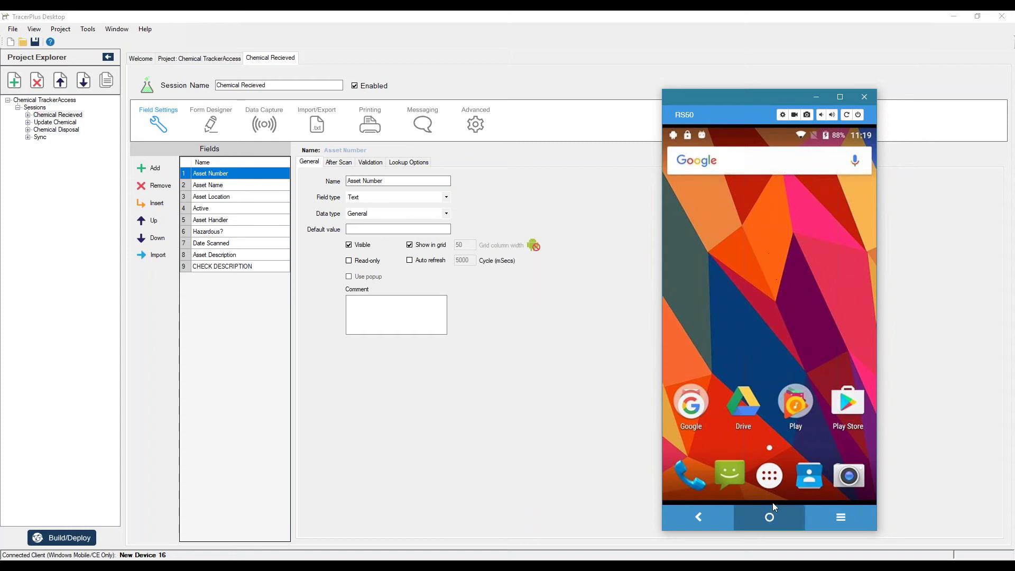
pyautogui.click(778, 477)
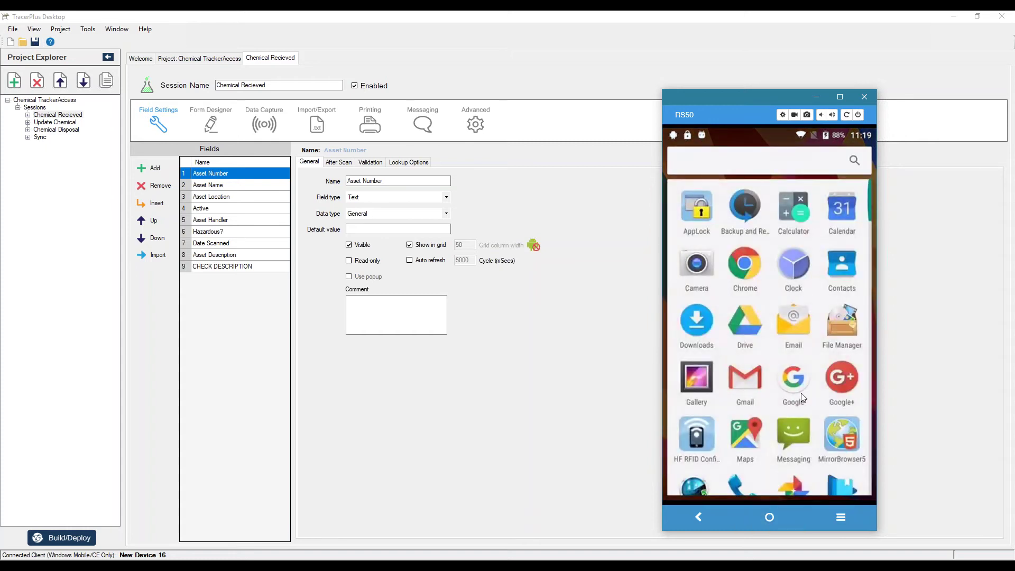
pyautogui.scroll(-3, 802, 392)
pyautogui.scroll(-2, 849, 372)
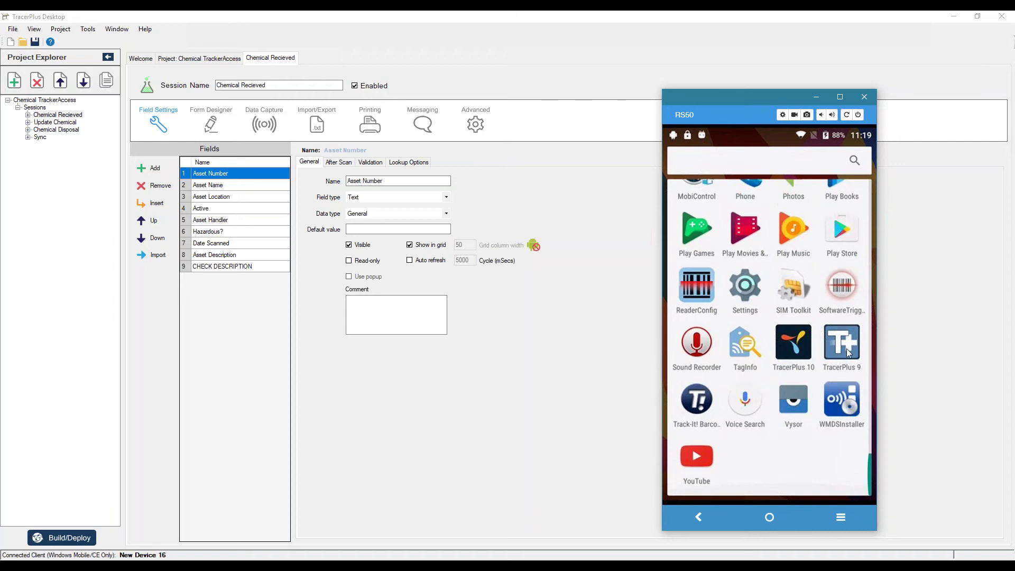
pyautogui.click(845, 347)
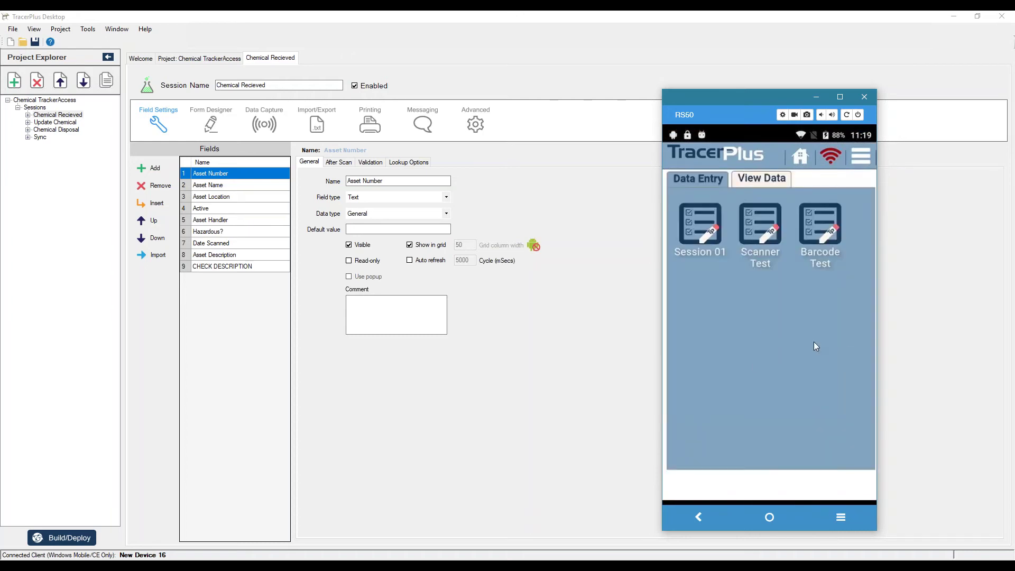
# Step: Build and deploy the project to the Android device Mobiwire RS50 using the Portable Device (MTP) connection, and close the deployment options
pyautogui.click(51, 539)
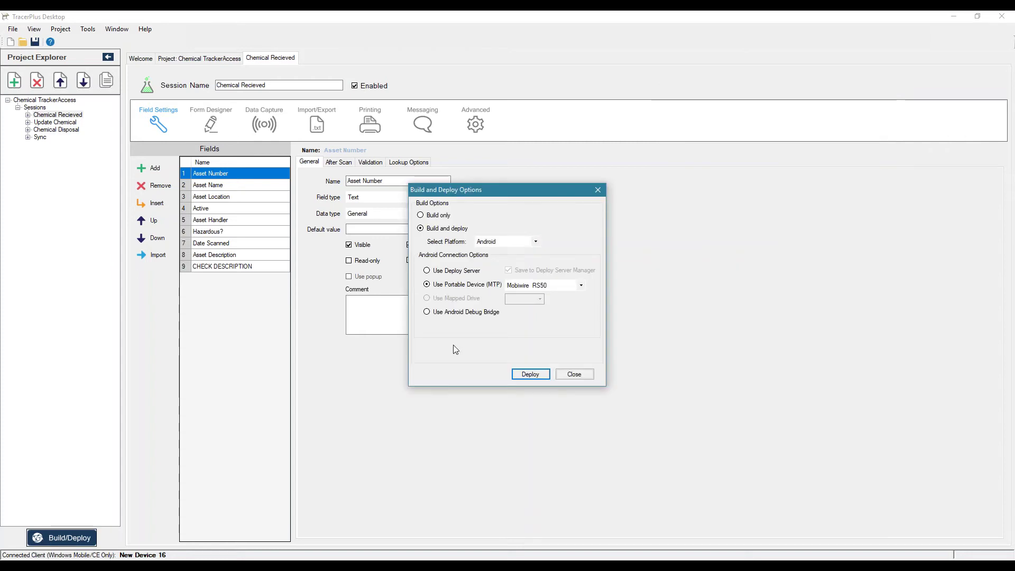
pyautogui.click(537, 242)
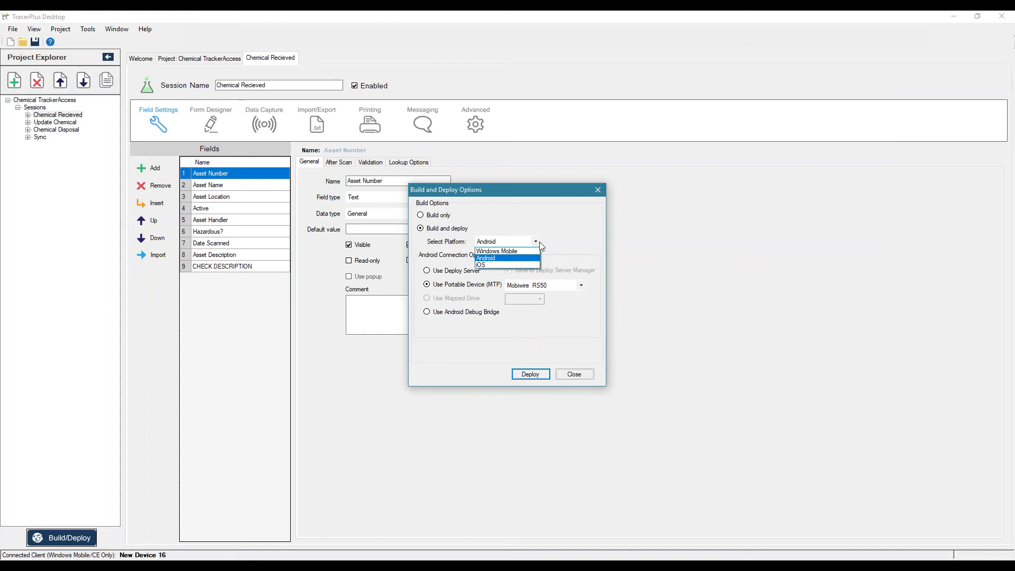
pyautogui.click(522, 217)
pyautogui.click(520, 241)
pyautogui.click(492, 252)
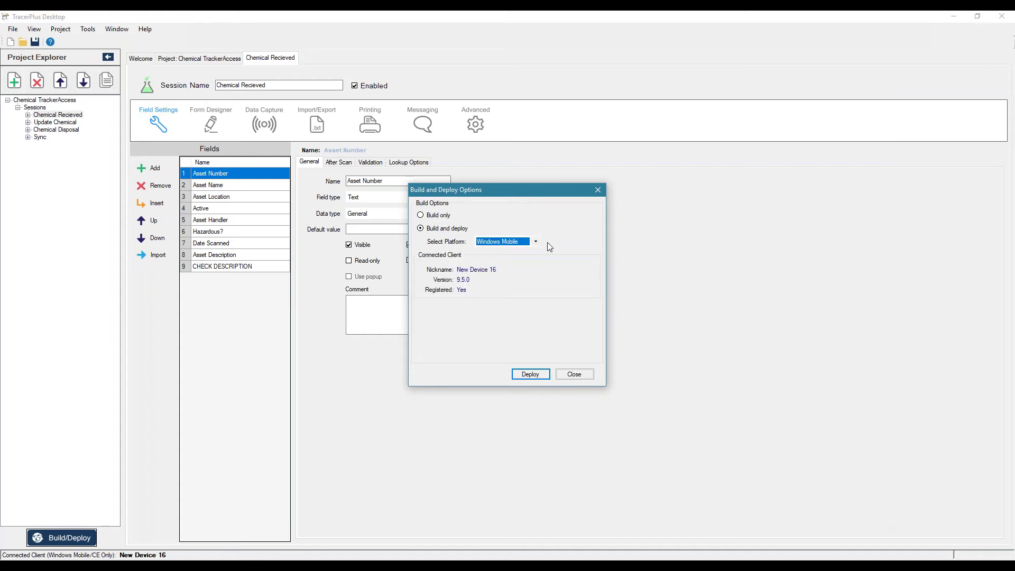
pyautogui.click(535, 242)
pyautogui.click(494, 259)
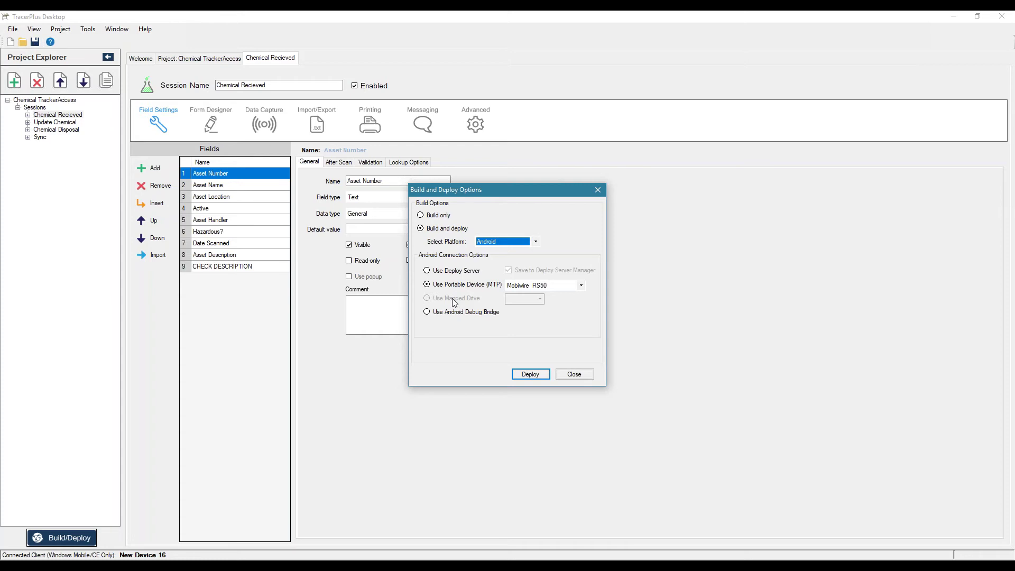
pyautogui.click(529, 374)
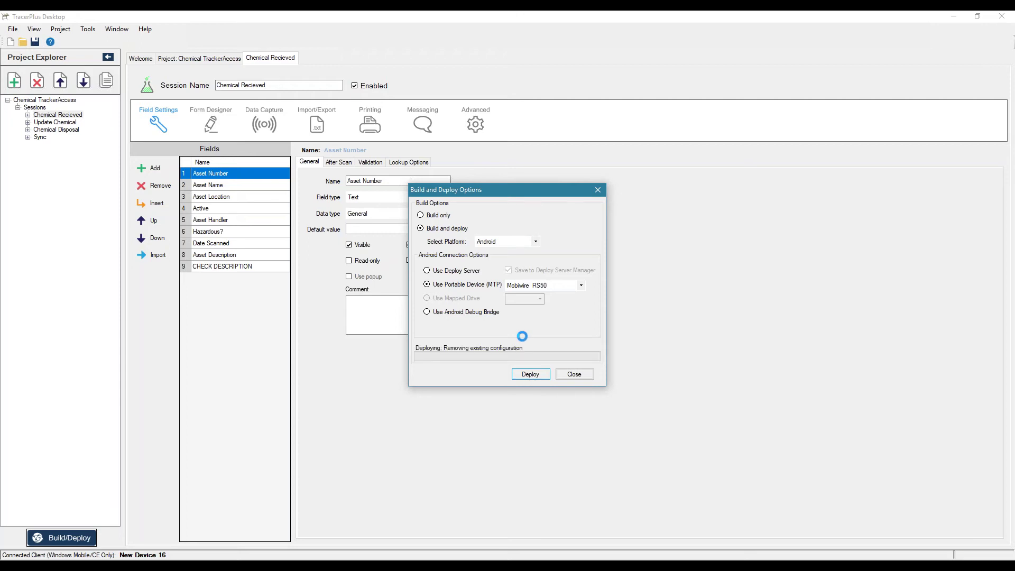
pyautogui.click(573, 374)
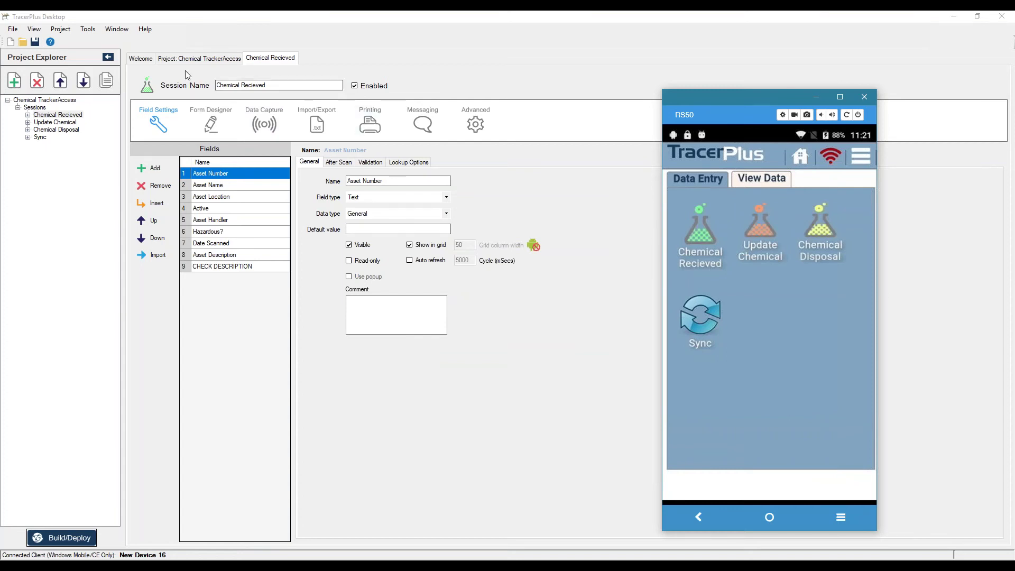
# Step: Examine the Sync session on the device and return to the session list
pyautogui.click(251, 85)
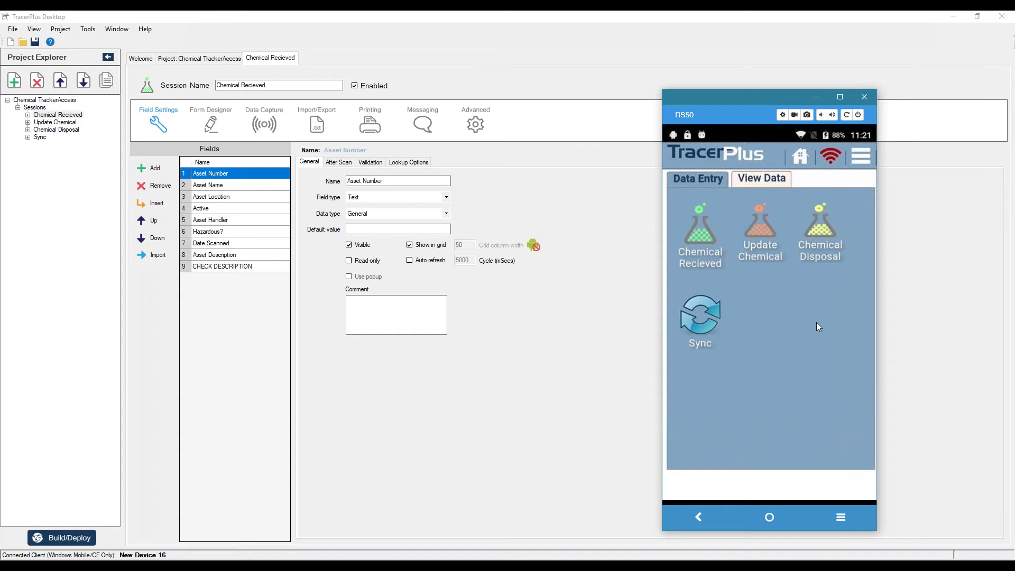
pyautogui.click(696, 311)
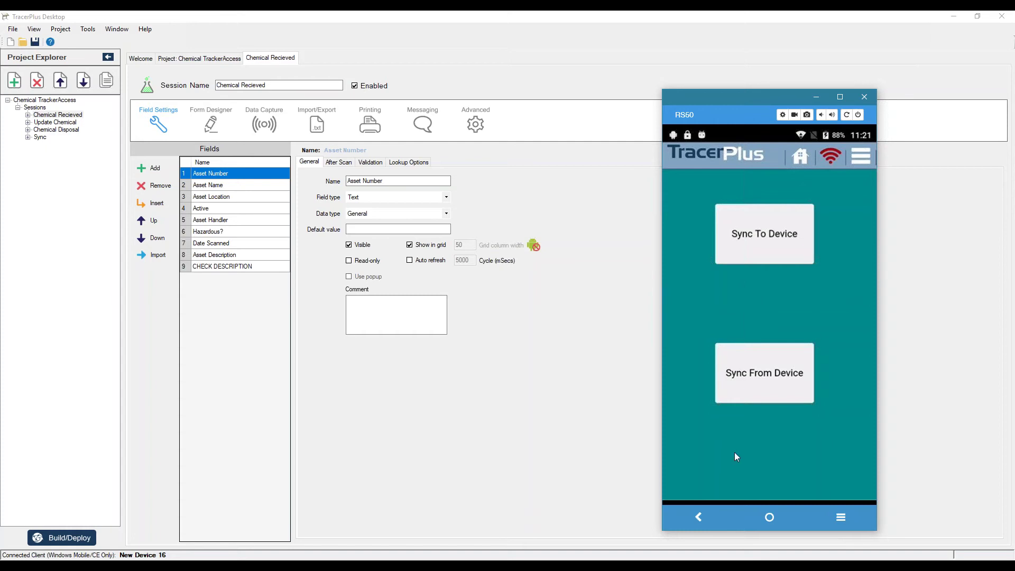
pyautogui.click(698, 518)
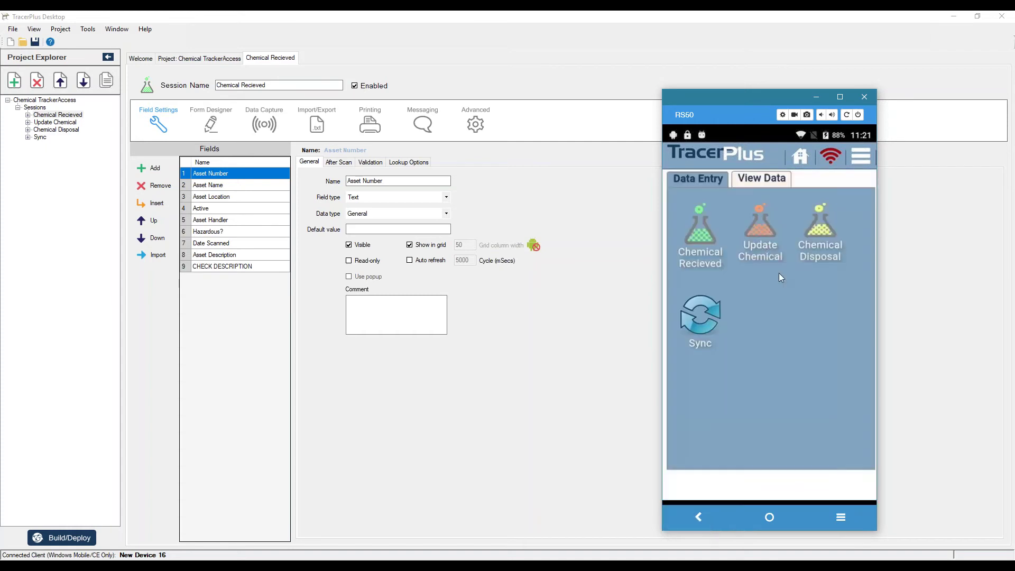
# Step: Start a Chemical Recieved record on the device with Asset Number 1001, Asset Name Acetone, Asset Location Storage 1 and Active True
pyautogui.click(696, 234)
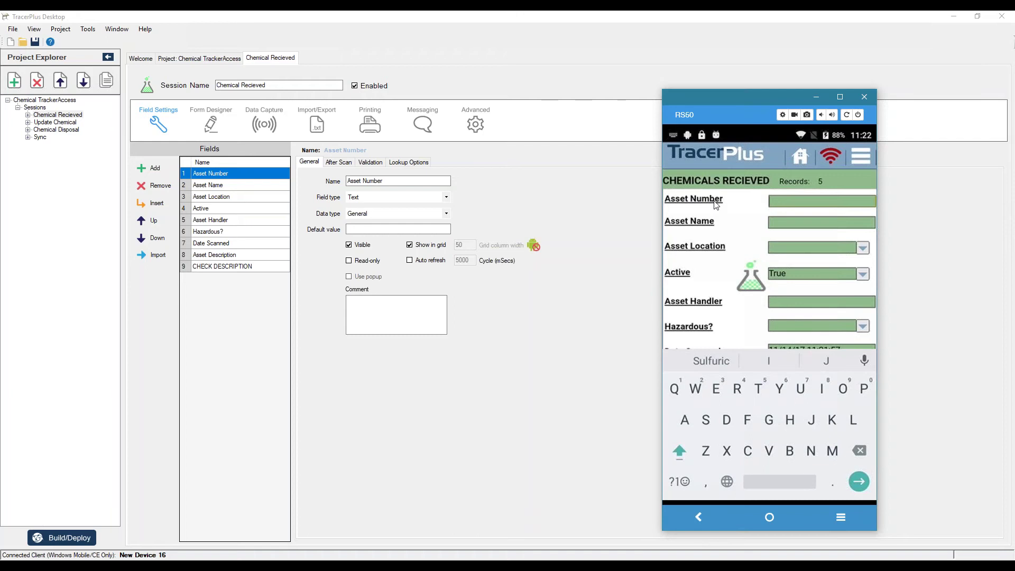
pyautogui.click(862, 249)
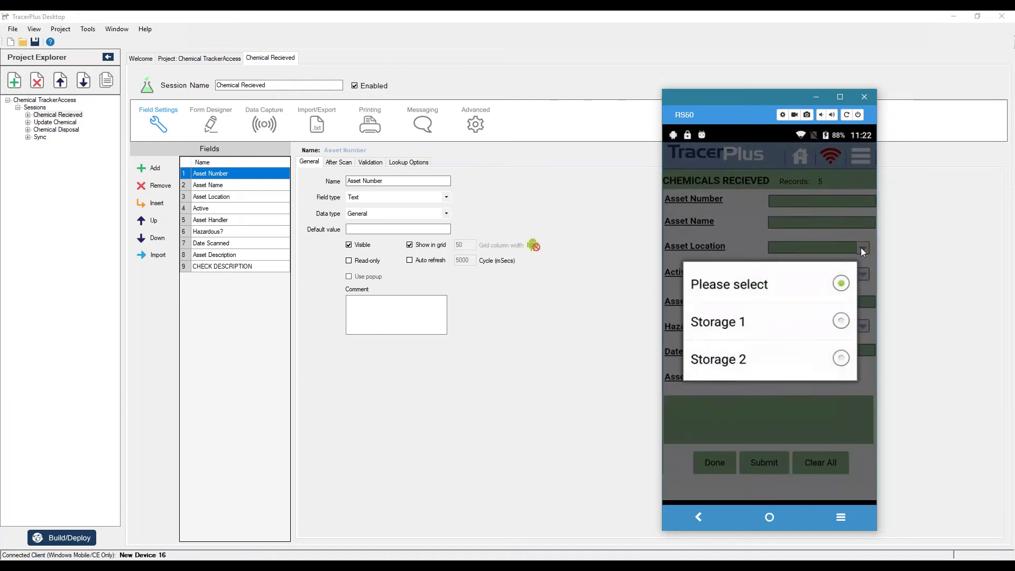
pyautogui.click(759, 320)
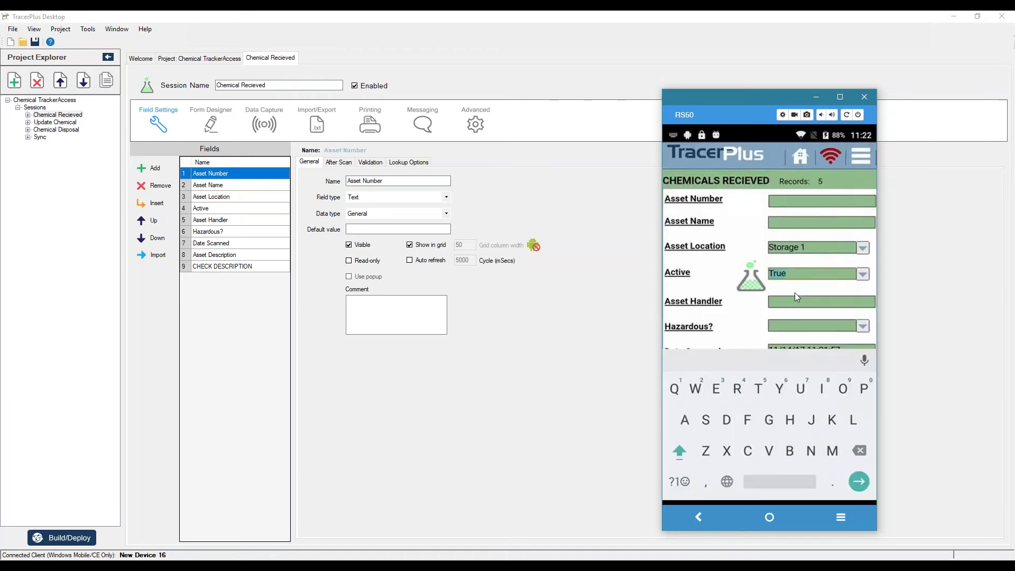
pyautogui.click(822, 208)
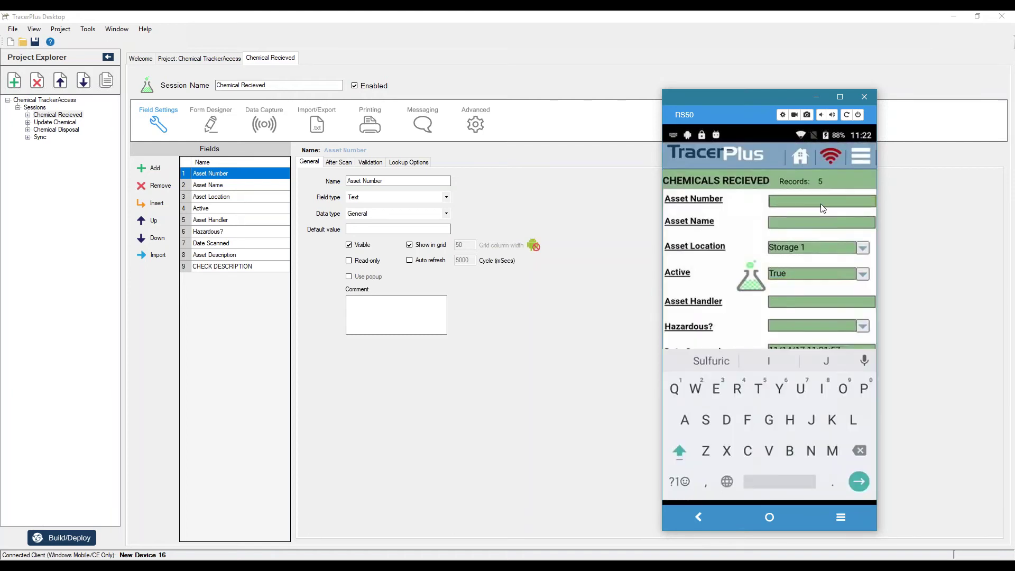
pyautogui.write('1001Acetone')
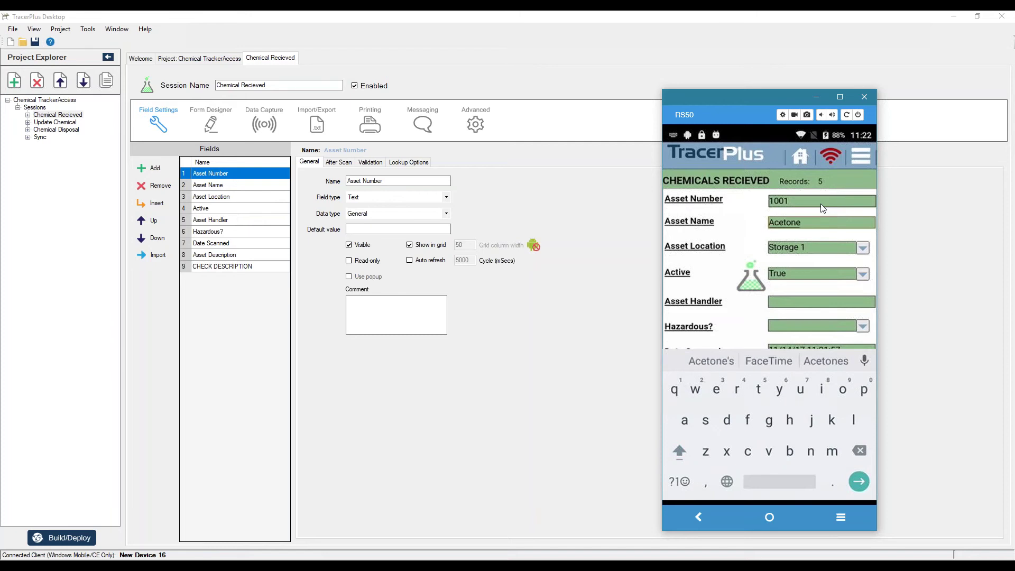
pyautogui.press('Tab')
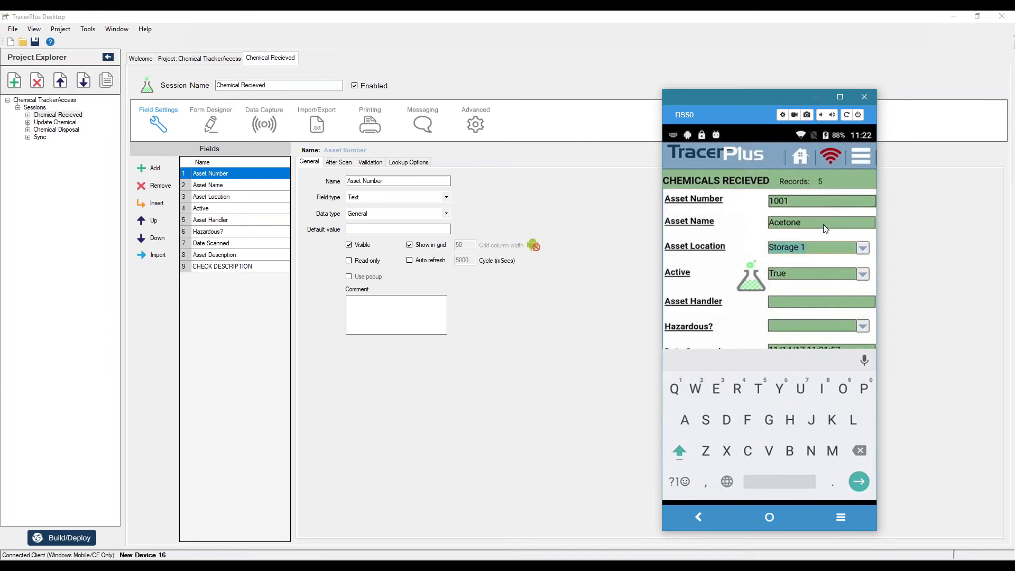
pyautogui.click(862, 275)
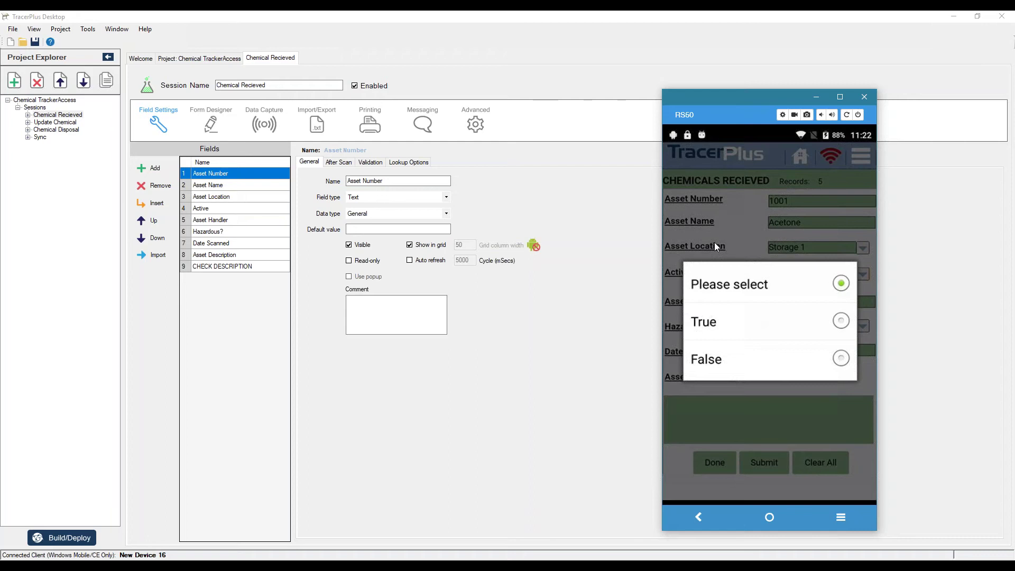
pyautogui.click(776, 318)
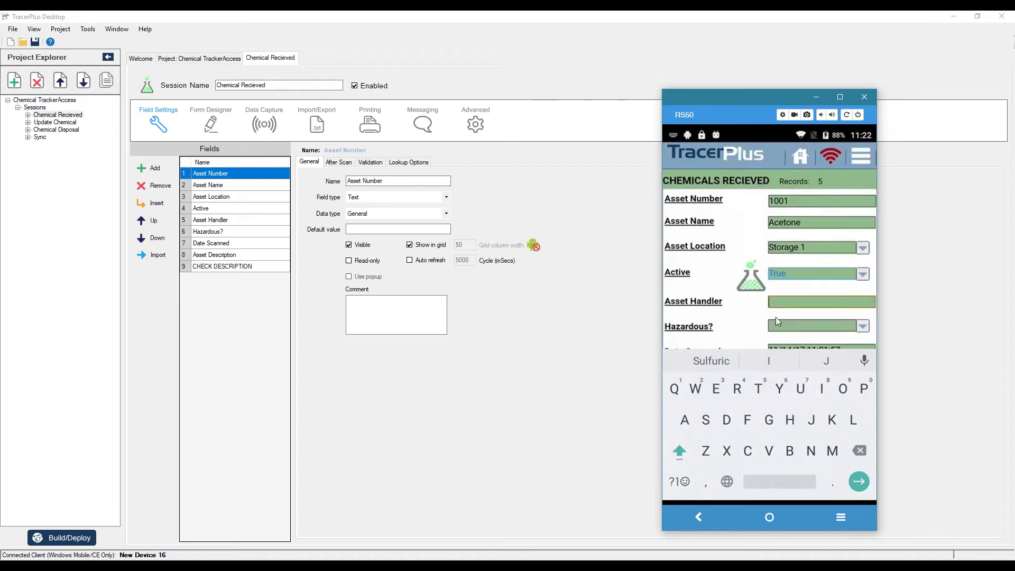
# Step: Enter the asset handler's name, set Hazardous? to Yes, and fill in the Asset Description with "This is a chemical"
pyautogui.scroll(-3, 838, 299)
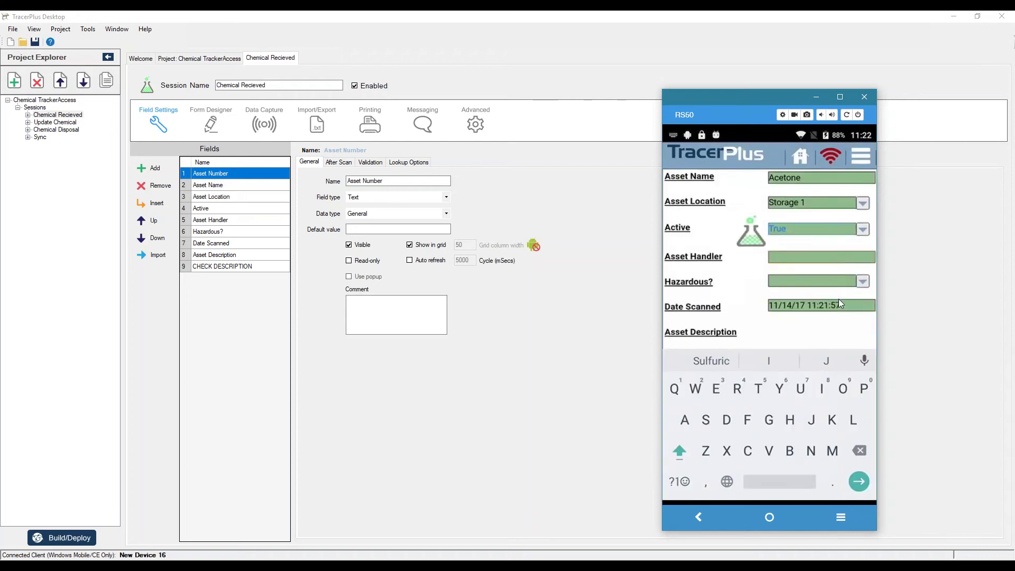
pyautogui.scroll(1, 838, 299)
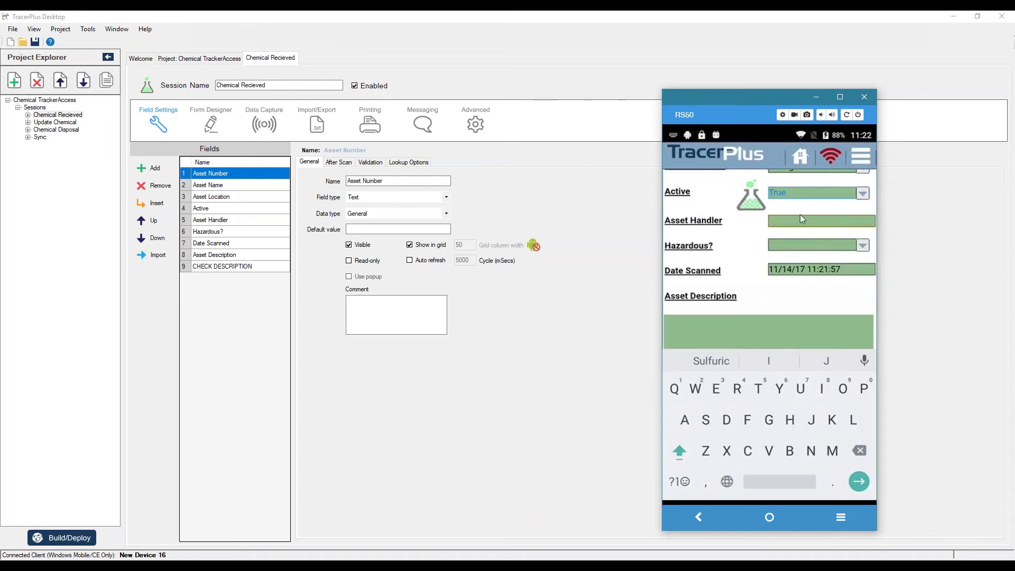
pyautogui.write('J')
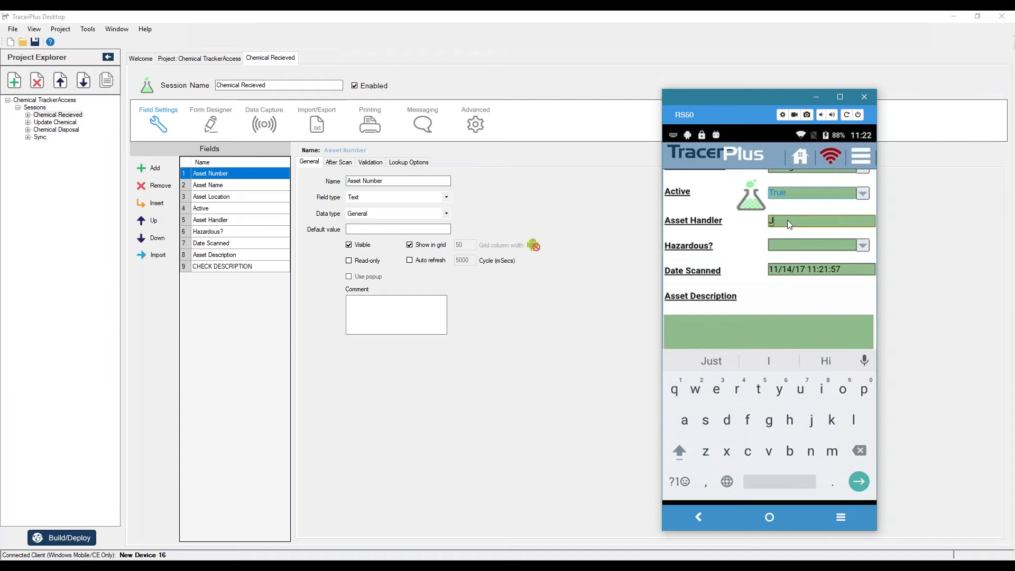
pyautogui.write(' Kraebel')
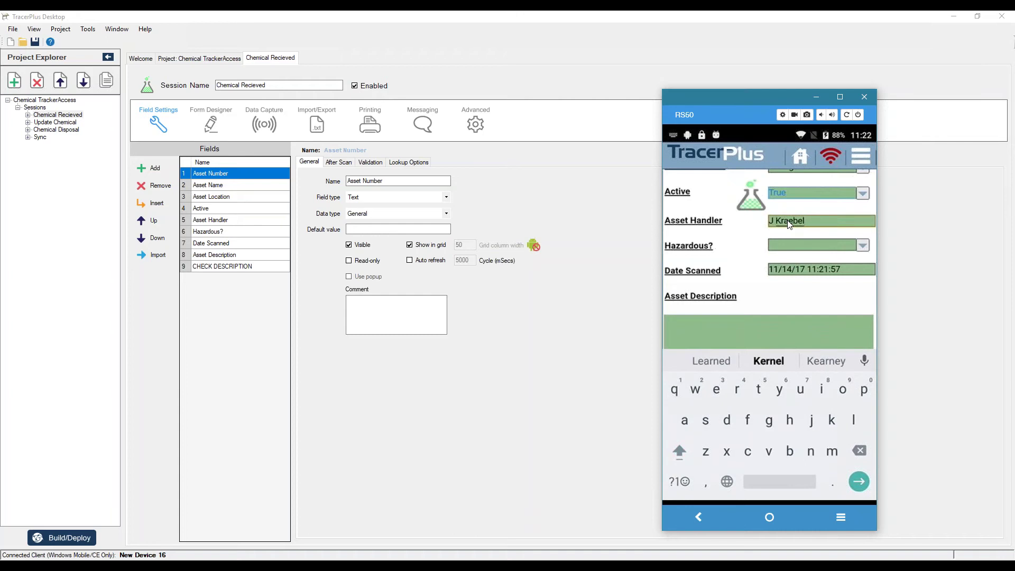
pyautogui.click(862, 247)
pyautogui.click(720, 327)
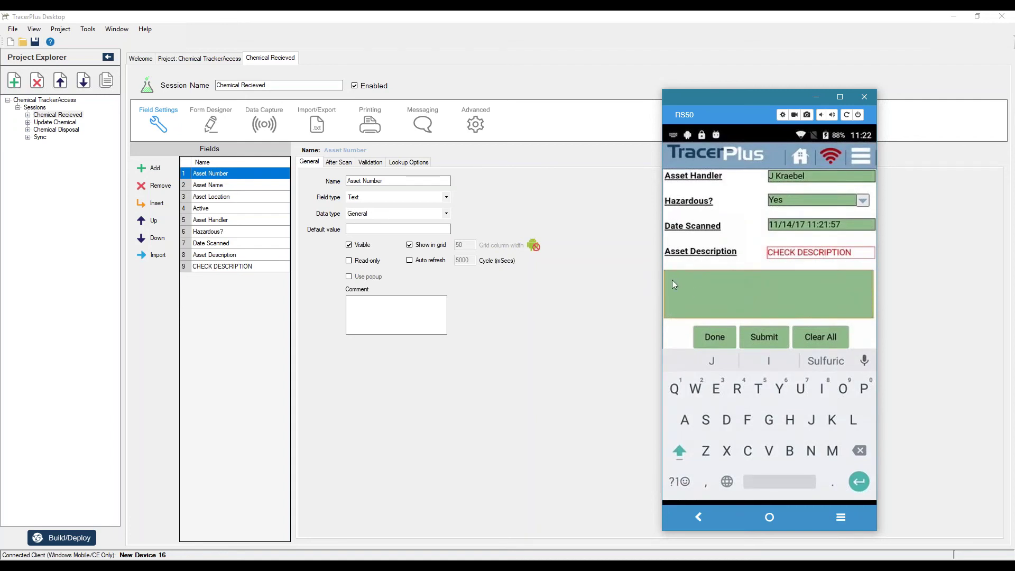
pyautogui.write('This is a chemical')
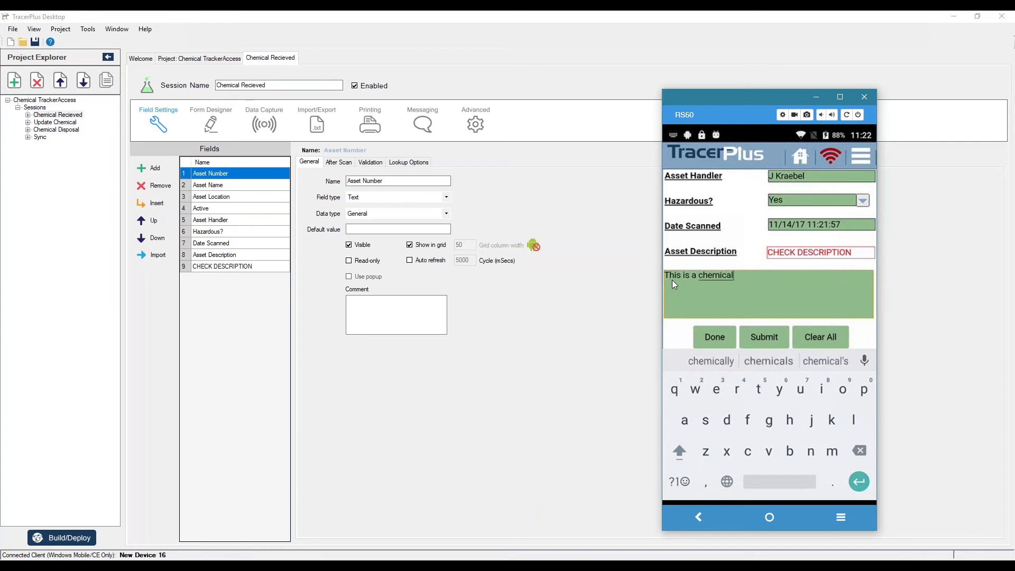
# Step: Submit the chemical record and exit the Chemical Recieved form on the device
pyautogui.click(759, 338)
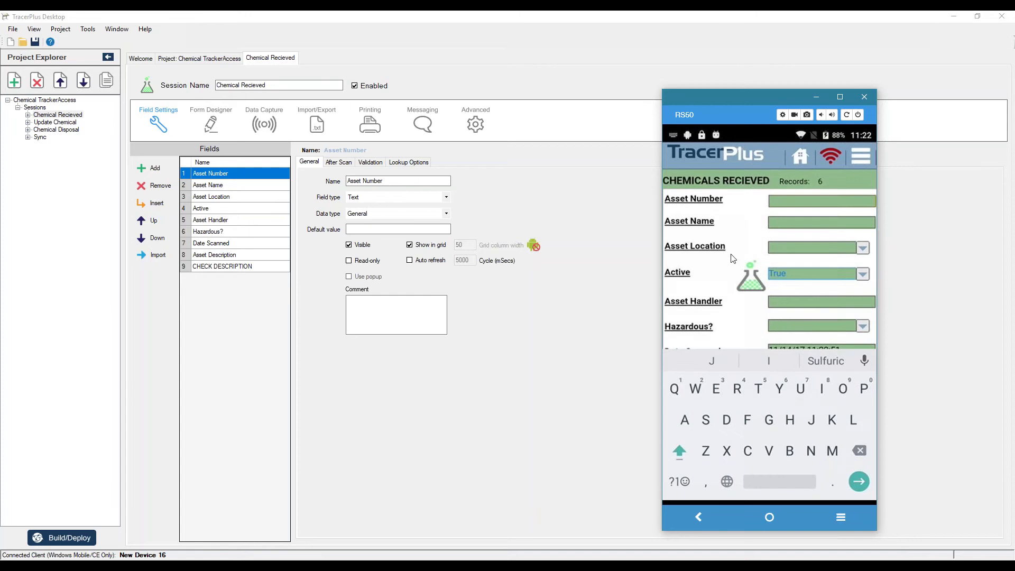
pyautogui.click(757, 190)
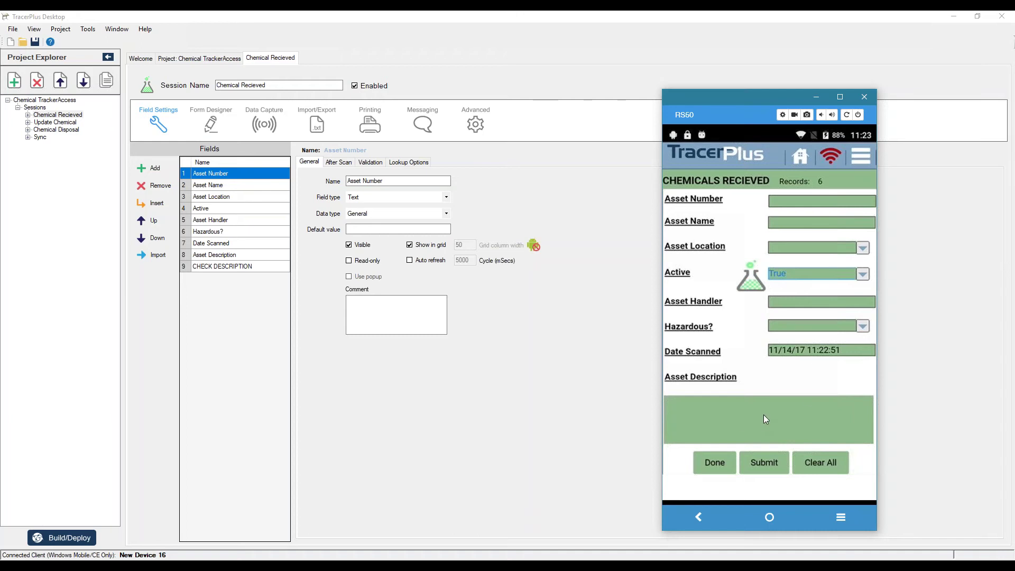
pyautogui.click(720, 458)
# Step: Switch back to TracerPlus Desktop and open the online sample project search from the Welcome page
pyautogui.click(473, 407)
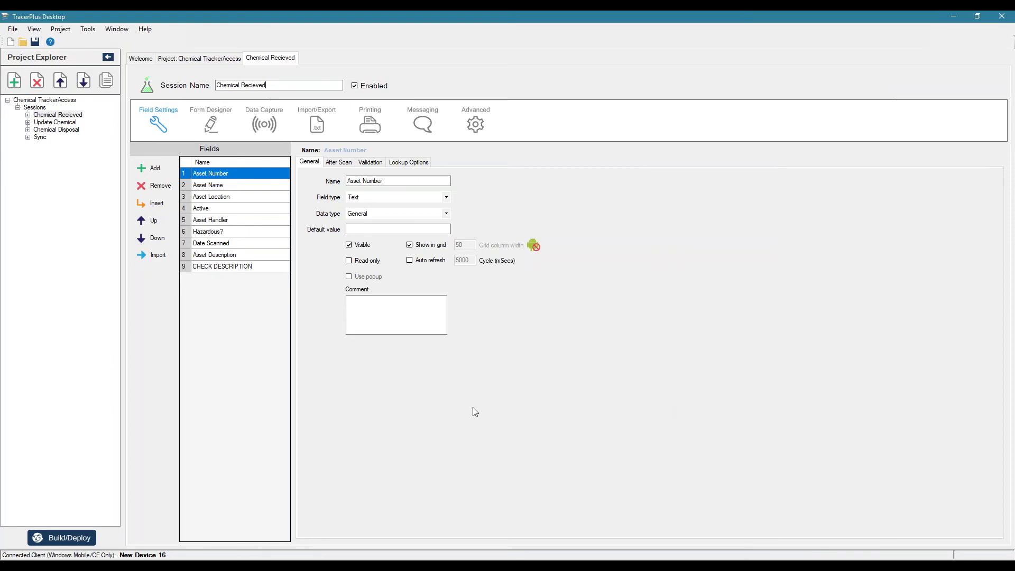
pyautogui.click(141, 58)
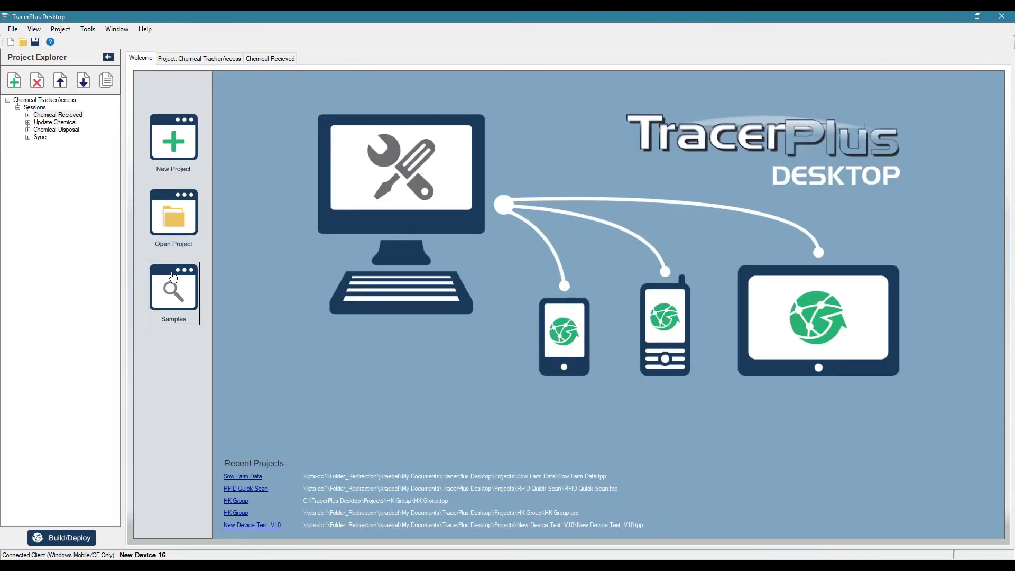
pyautogui.click(173, 293)
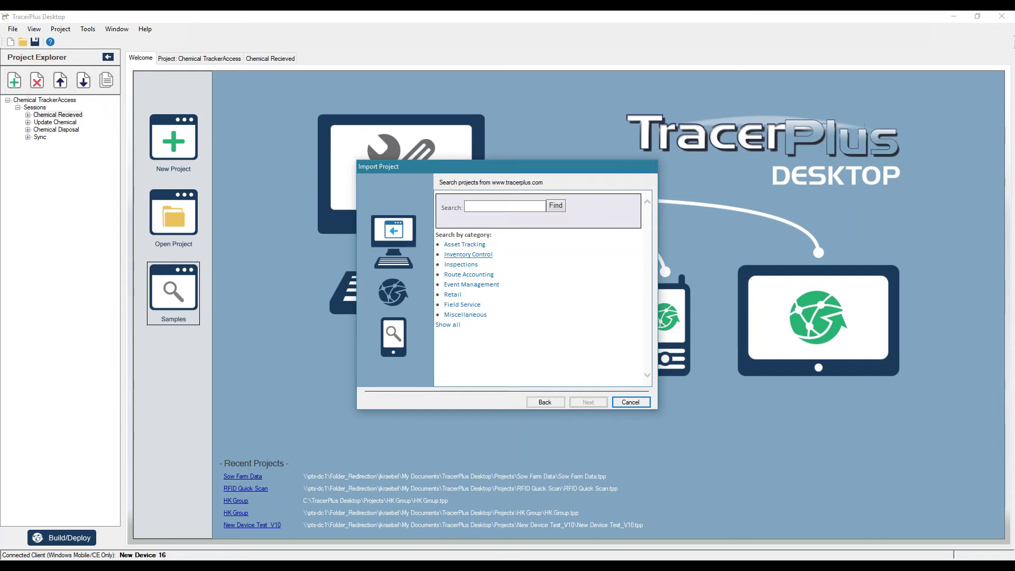
# Step: Browse the Inventory Control category of online samples and choose the InventoryManageV6 project for import
pyautogui.click(468, 255)
pyautogui.scroll(-1, 589, 255)
pyautogui.scroll(-1, 591, 260)
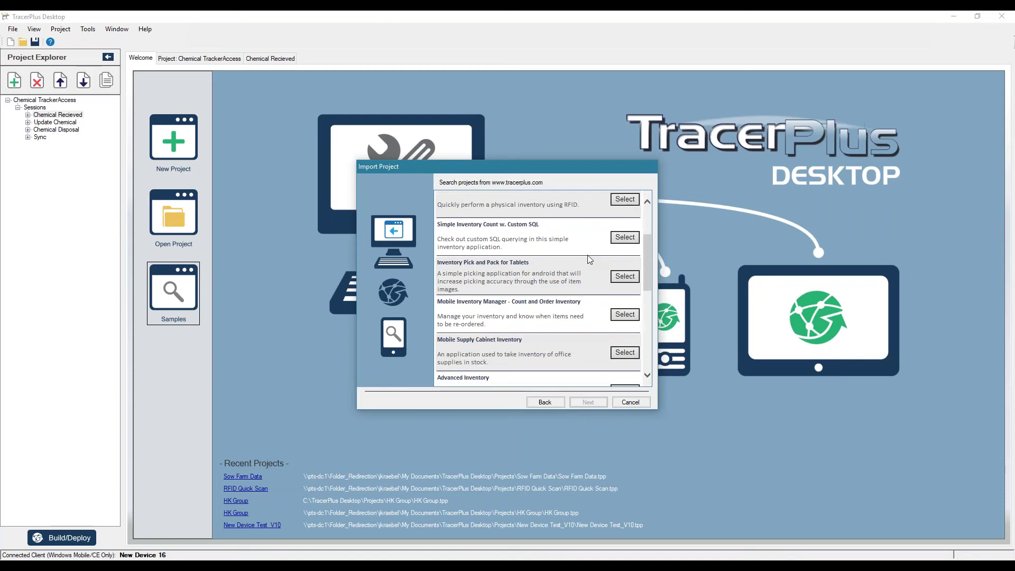
pyautogui.scroll(-1, 535, 303)
pyautogui.scroll(-5, 563, 319)
pyautogui.click(626, 302)
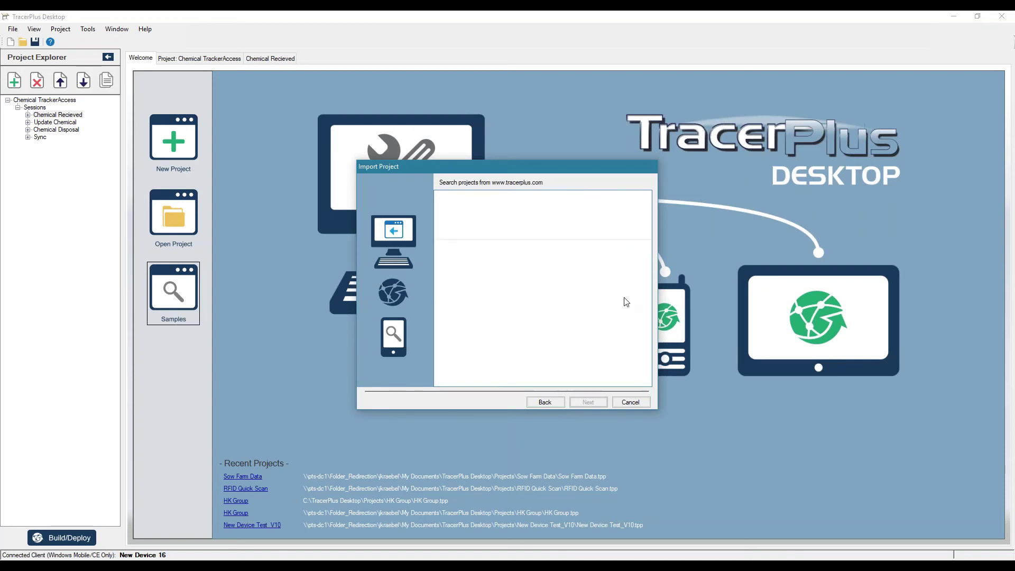
pyautogui.scroll(-3, 626, 302)
pyautogui.click(587, 402)
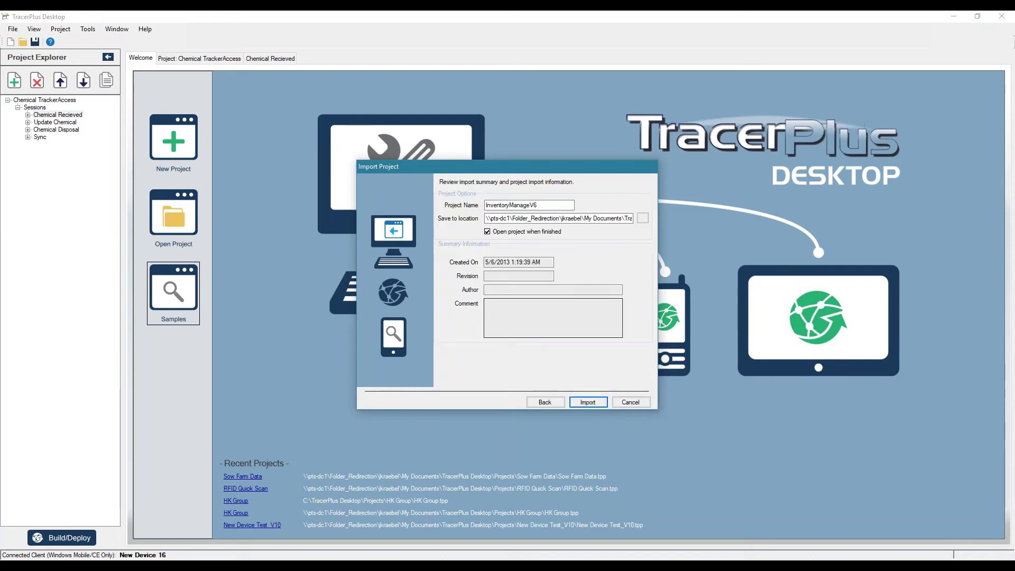
# Step: Import the project as InventoryManageV6, stop the scripts on the error page, and overwrite the existing copy
pyautogui.click(586, 402)
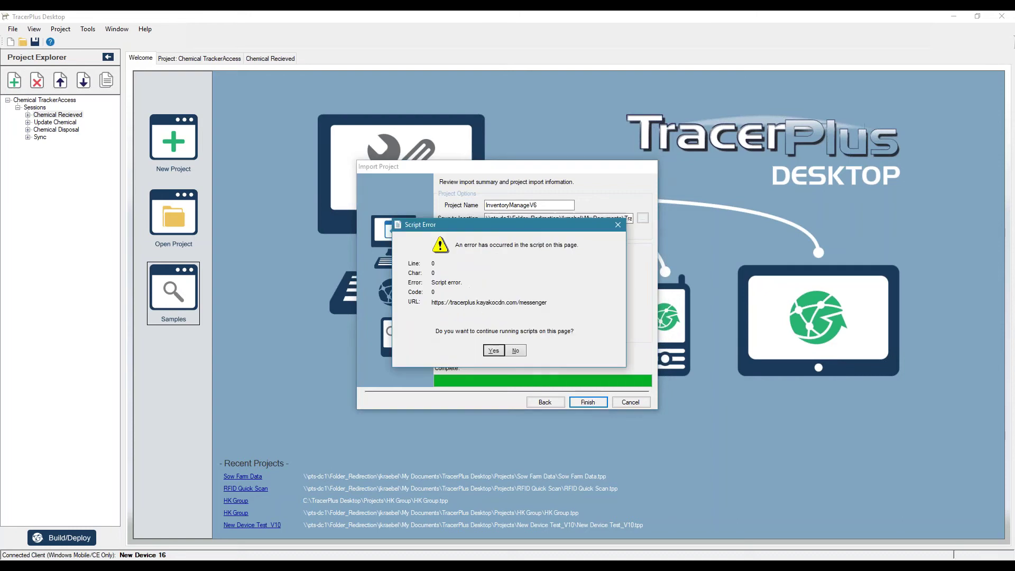
pyautogui.click(513, 350)
pyautogui.click(587, 403)
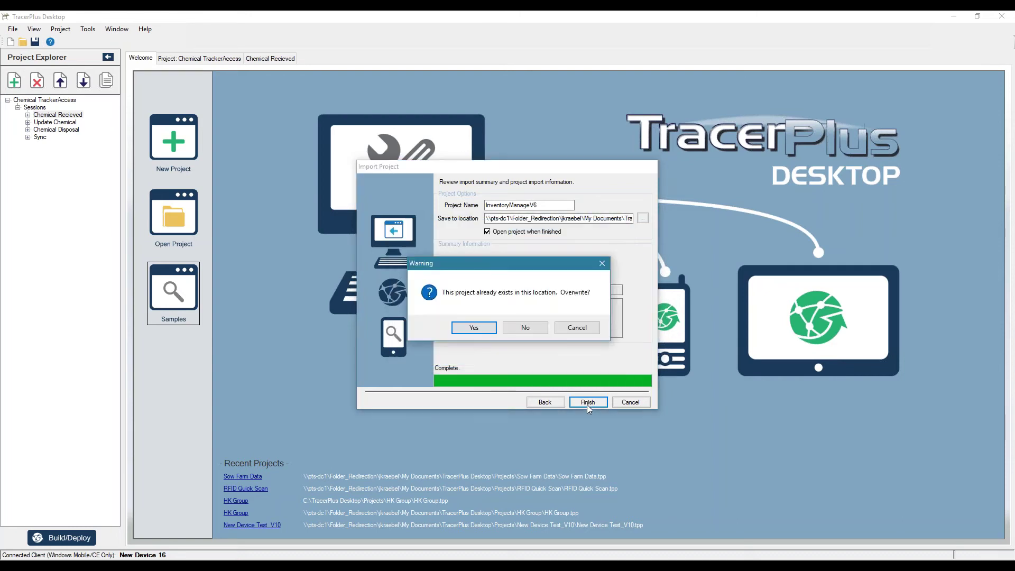
pyautogui.click(473, 329)
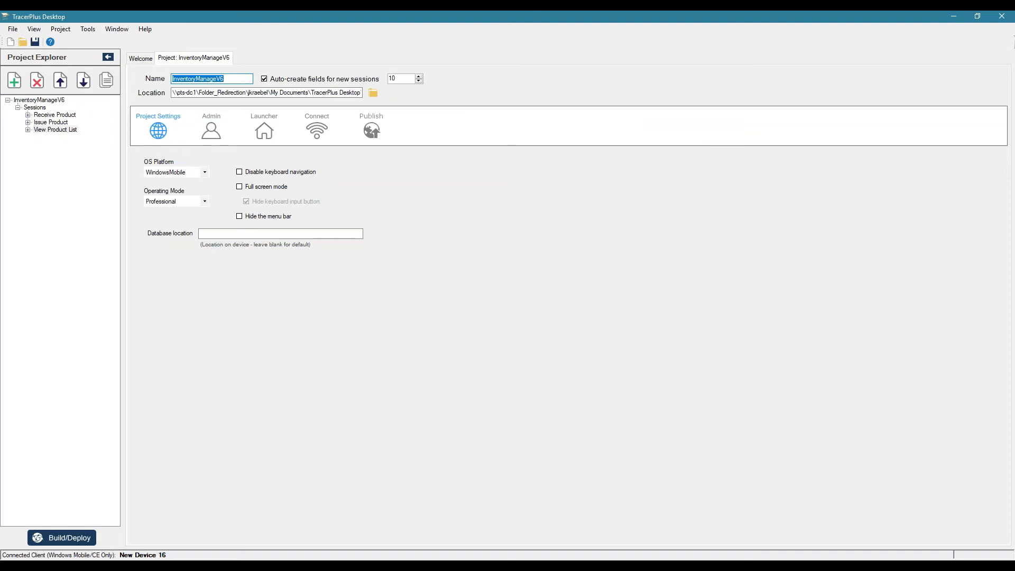
# Step: Open the Receive Product session's settings, then build and deploy the project to the connected Windows Mobile device
pyautogui.doubleClick(57, 115)
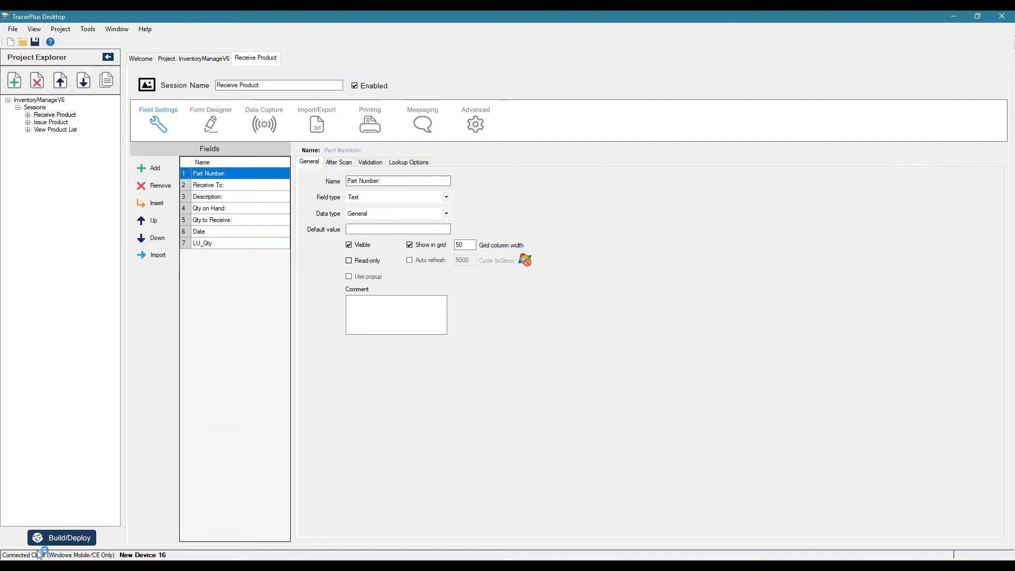
pyautogui.click(61, 538)
pyautogui.click(533, 373)
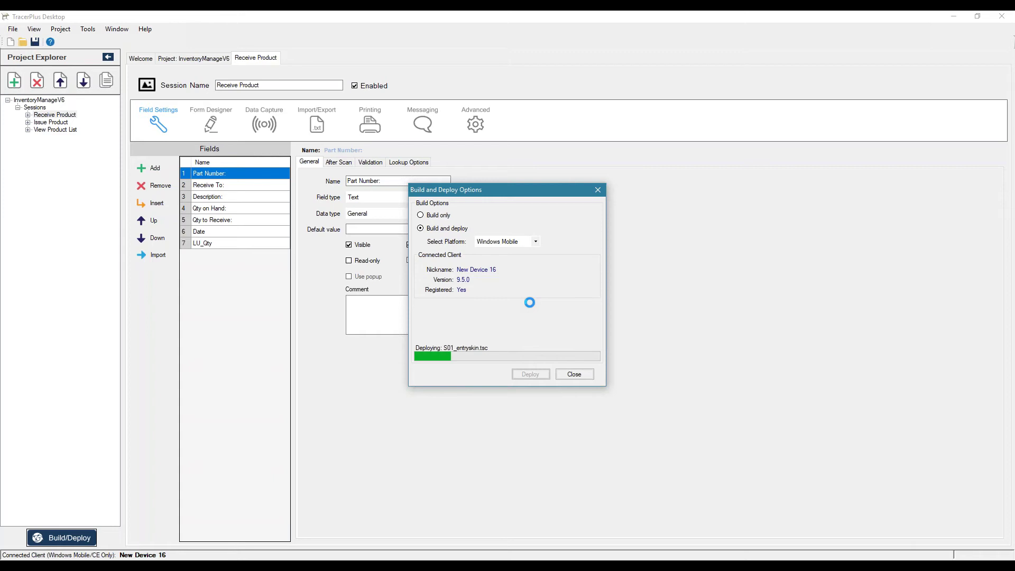
pyautogui.click(576, 373)
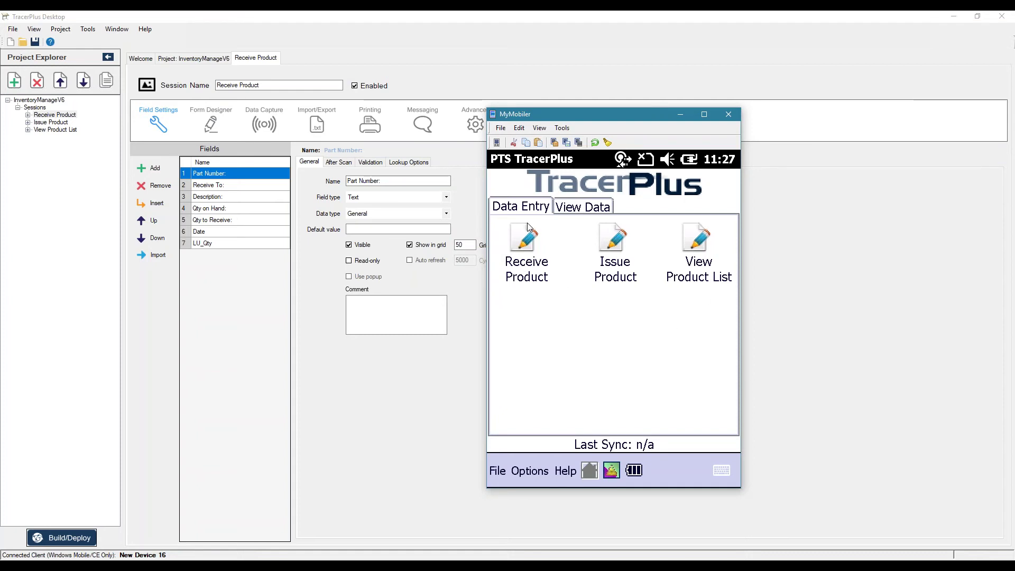
# Step: Examine the View Product List and Receive Product data entry forms on the device, then exit them
pyautogui.click(688, 242)
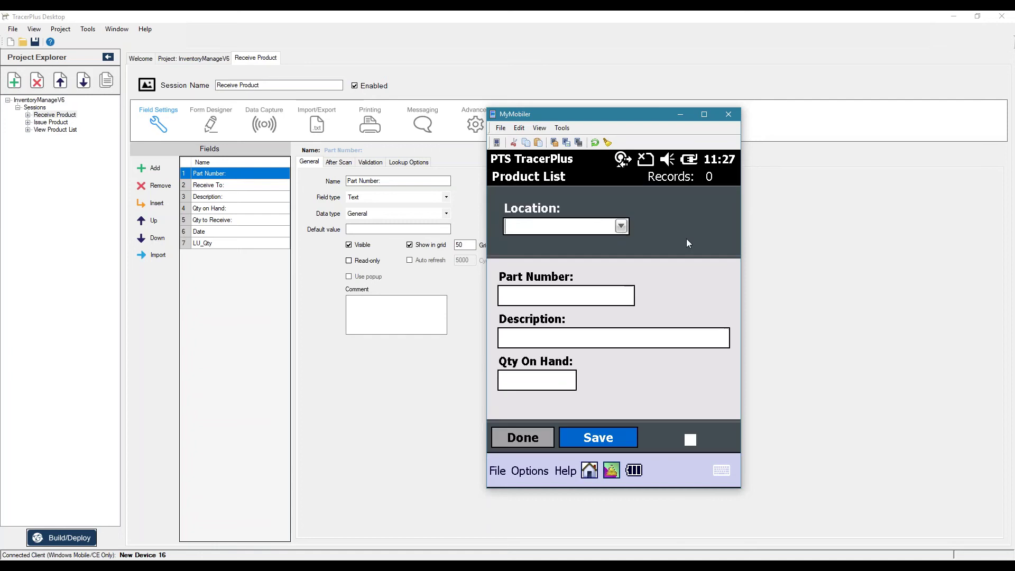
pyautogui.click(526, 439)
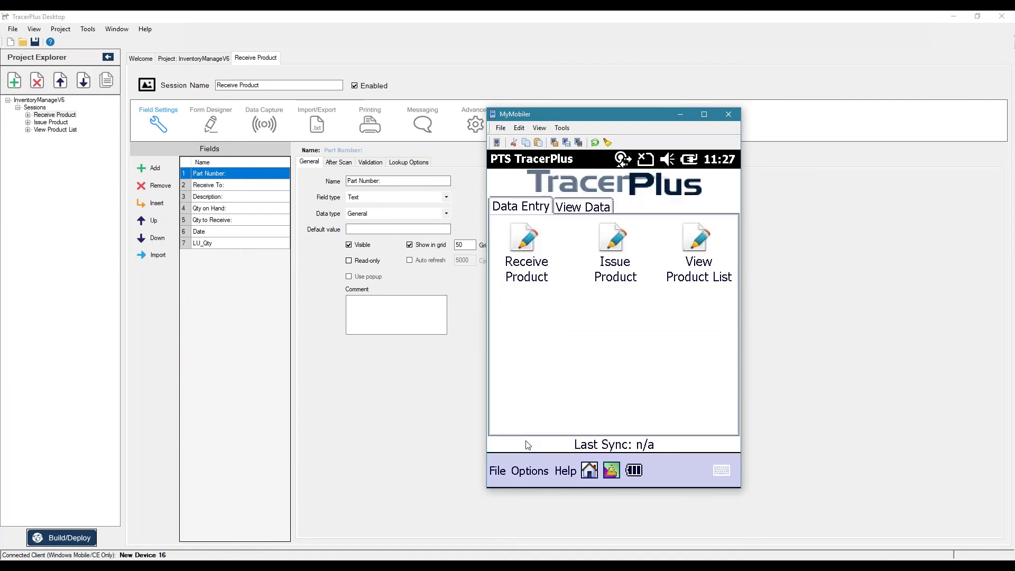
pyautogui.click(525, 250)
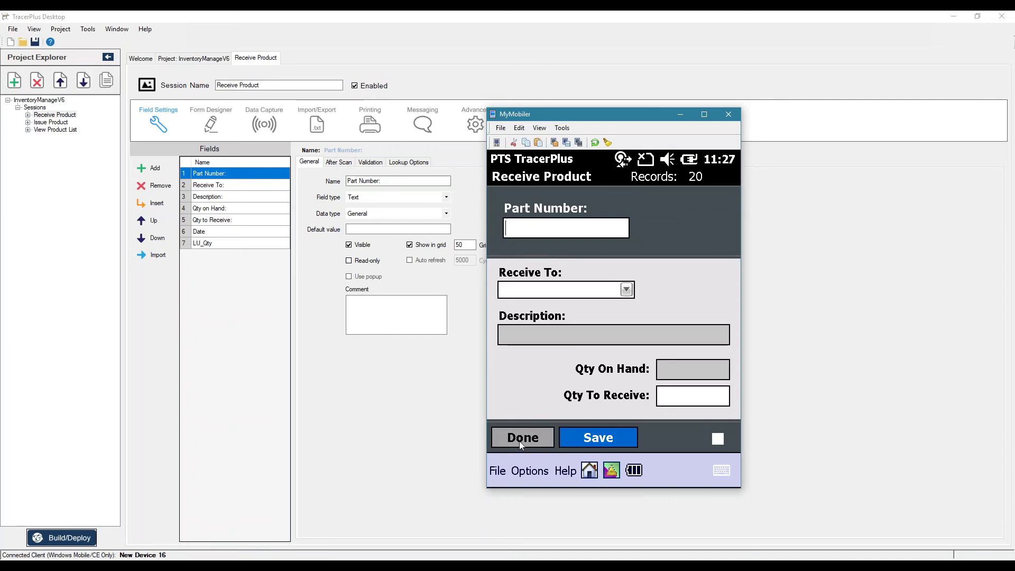
pyautogui.click(519, 441)
# Step: Delete all stored records from the Receive Product session in the device's data view
pyautogui.click(587, 207)
pyautogui.click(525, 244)
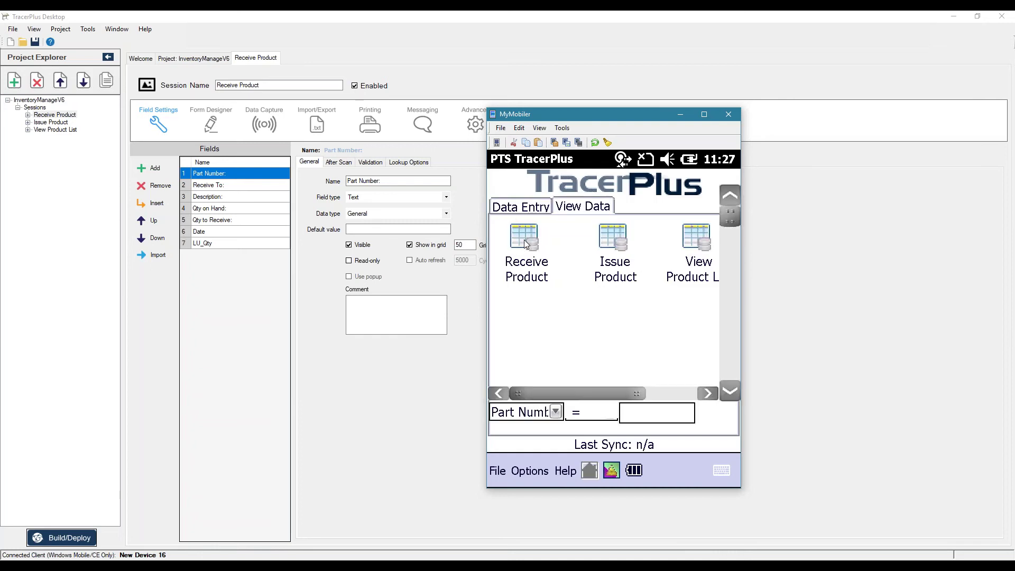
pyautogui.click(531, 472)
pyautogui.click(568, 420)
pyautogui.click(582, 341)
pyautogui.click(685, 277)
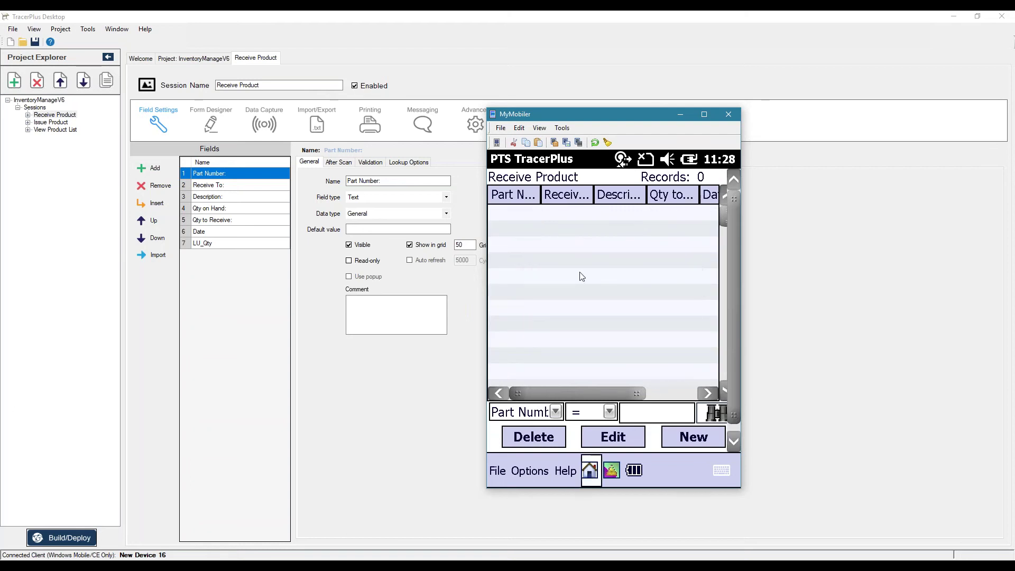
# Step: Delete all stored Issue Product records on the device and return to the Data Entry sessions
pyautogui.click(614, 239)
pyautogui.click(530, 471)
pyautogui.click(570, 420)
pyautogui.click(576, 351)
pyautogui.click(682, 278)
pyautogui.click(591, 472)
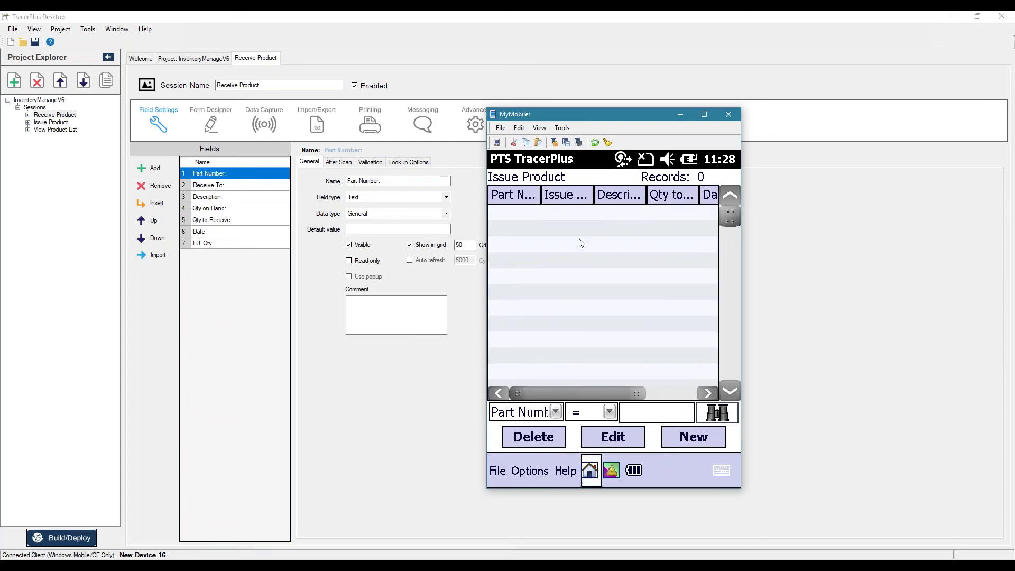
pyautogui.click(534, 207)
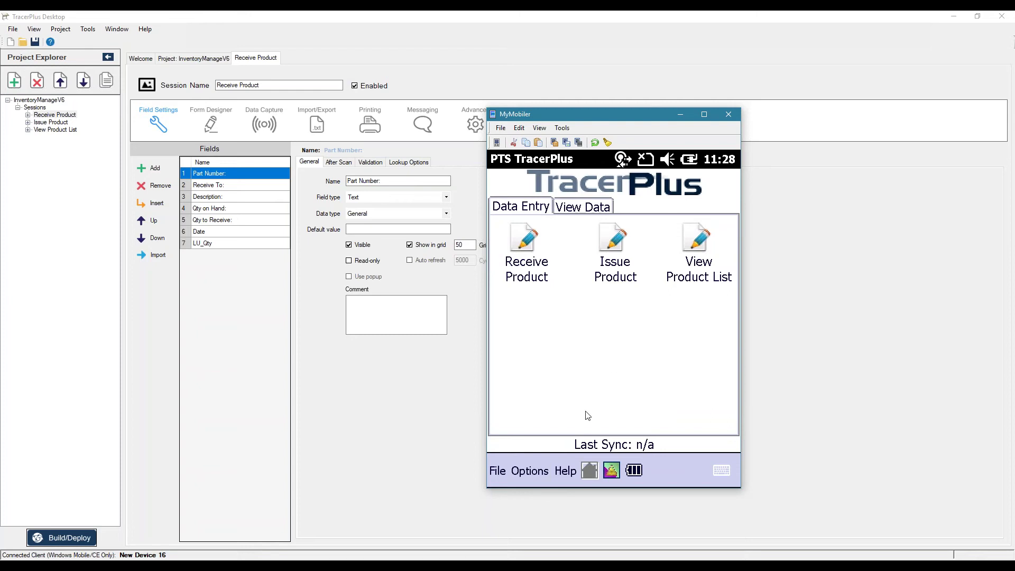
# Step: Switch to TracerPlus Connect and start a new, empty profiles configuration
pyautogui.click(474, 565)
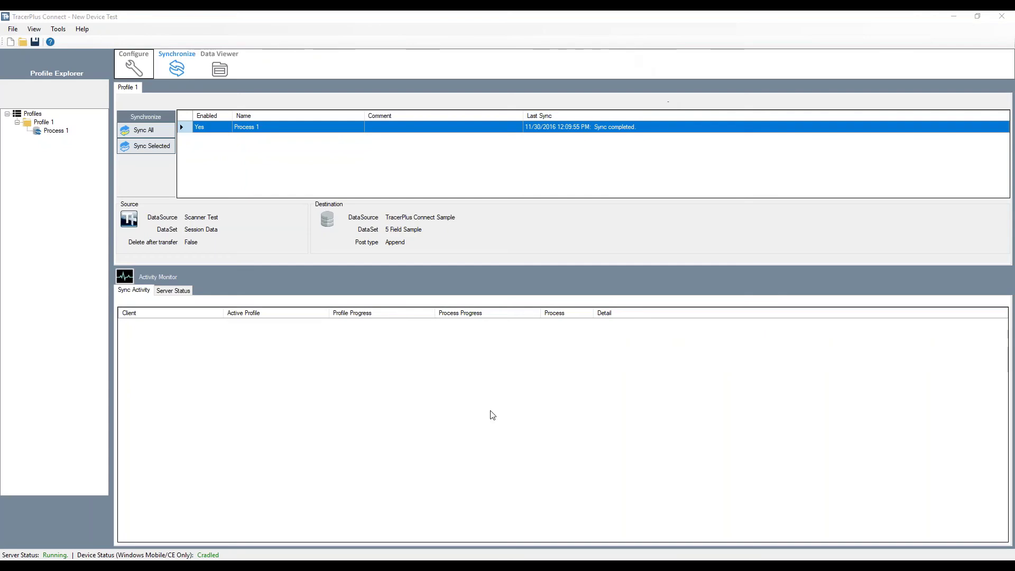
pyautogui.click(10, 42)
pyautogui.click(10, 42)
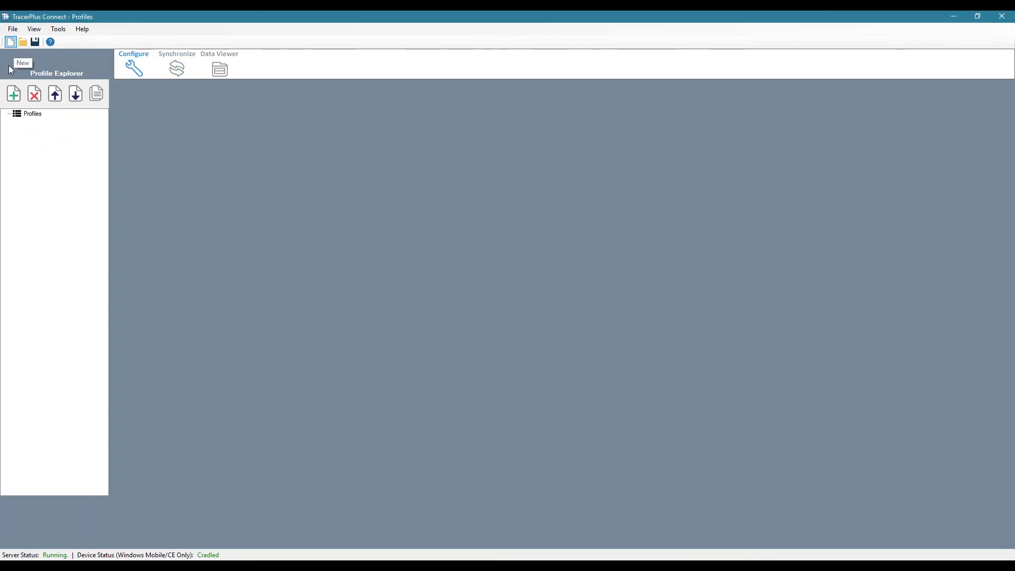
# Step: Start a new Sync Profile, browse to the Projects folder for its linked project, and check the project's name in TracerPlus Desktop
pyautogui.click(15, 93)
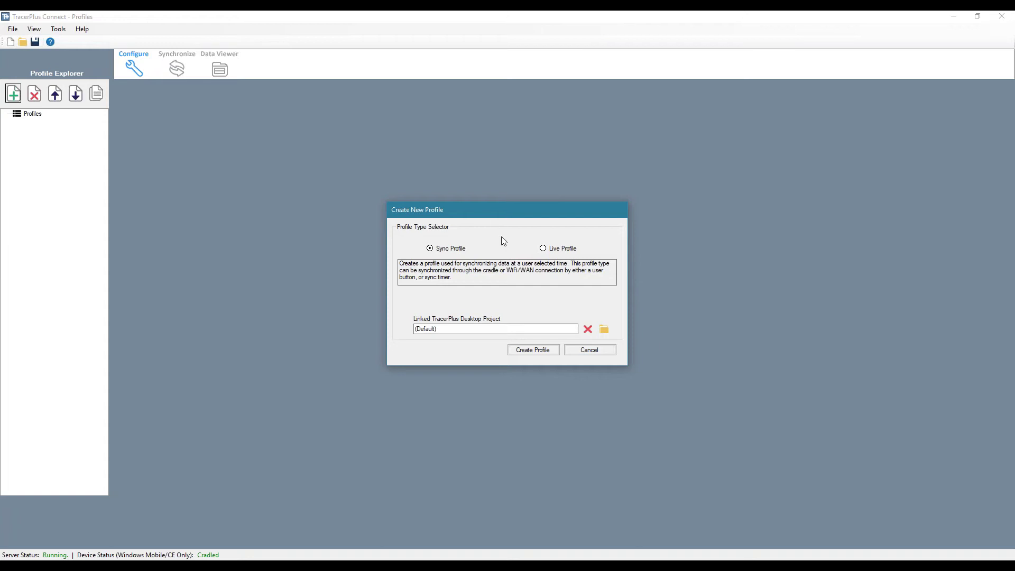
pyautogui.click(608, 328)
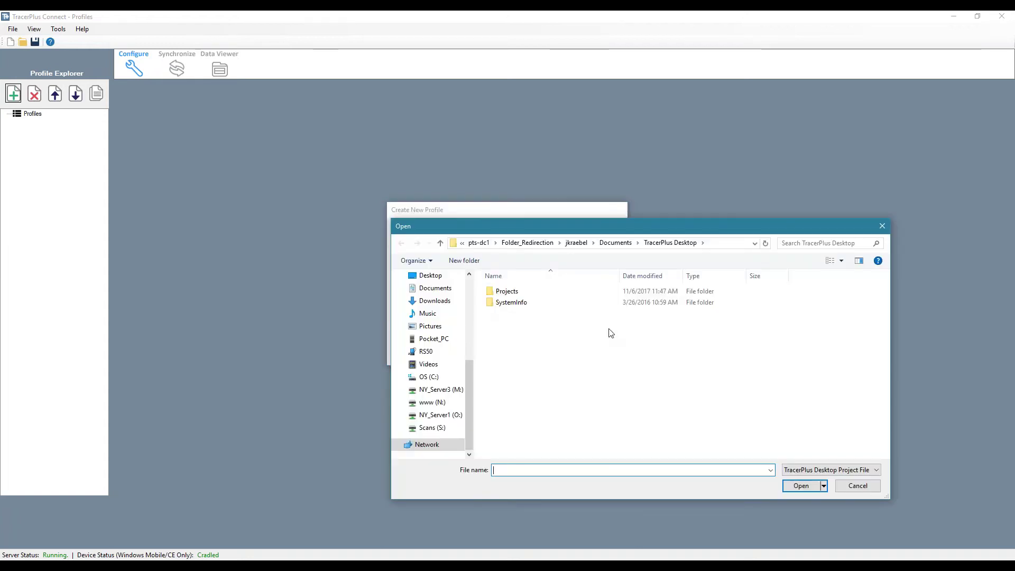
pyautogui.click(512, 292)
pyautogui.doubleClick(512, 292)
pyautogui.moveTo(549, 226); pyautogui.dragTo(484, 227)
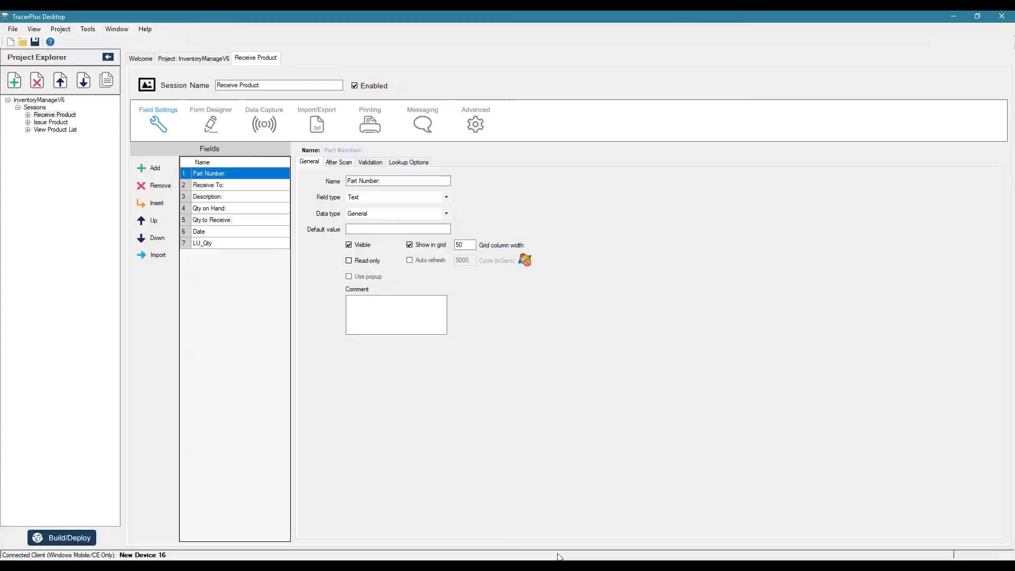
pyautogui.click(198, 57)
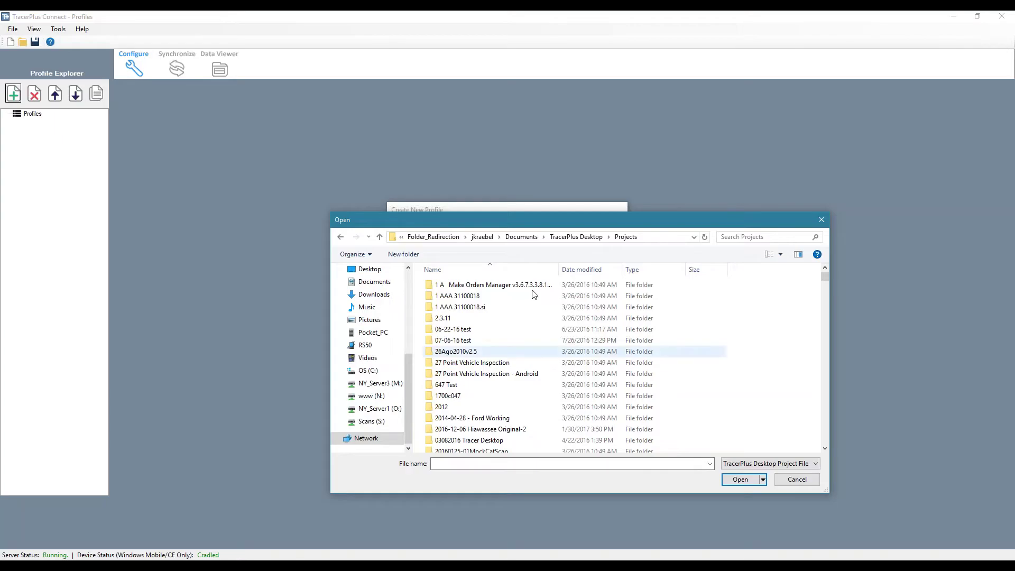
# Step: Link InventoryManageV6.tpp as the TracerPlus Desktop project and create the sync profile
pyautogui.click(472, 394)
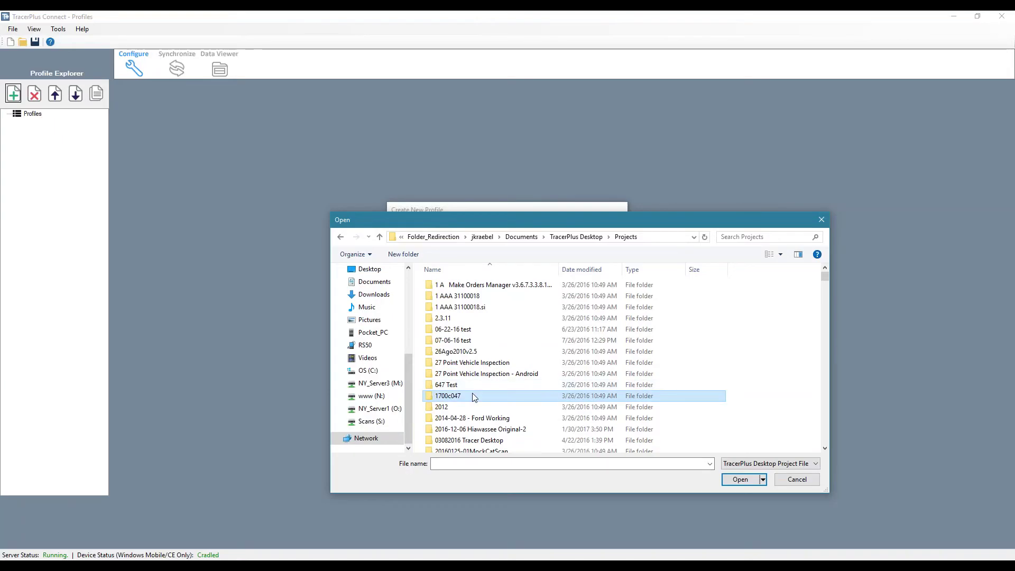
pyautogui.write('inv')
pyautogui.scroll(-2, 490, 377)
pyautogui.doubleClick(483, 418)
pyautogui.doubleClick(460, 307)
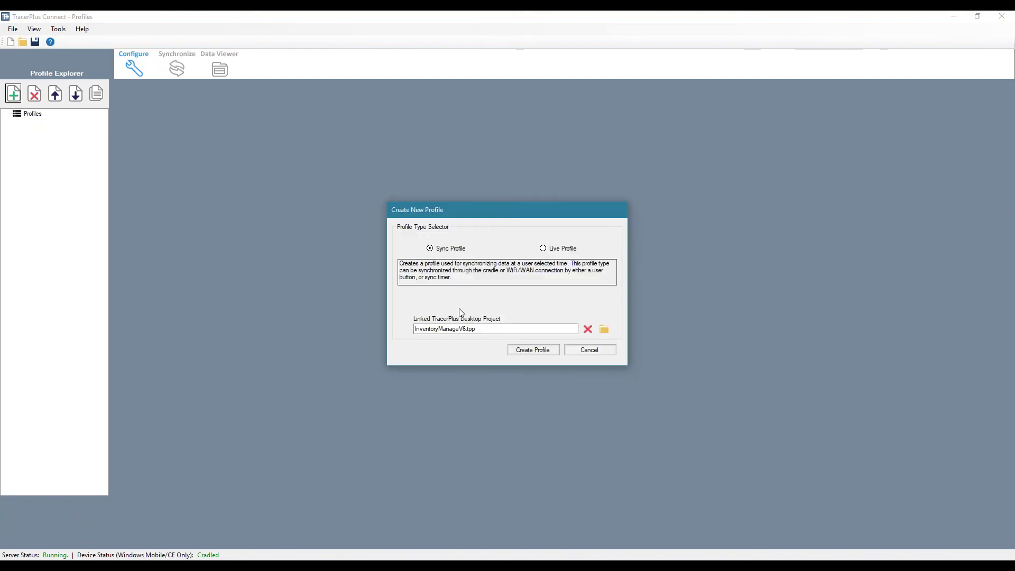
pyautogui.click(526, 350)
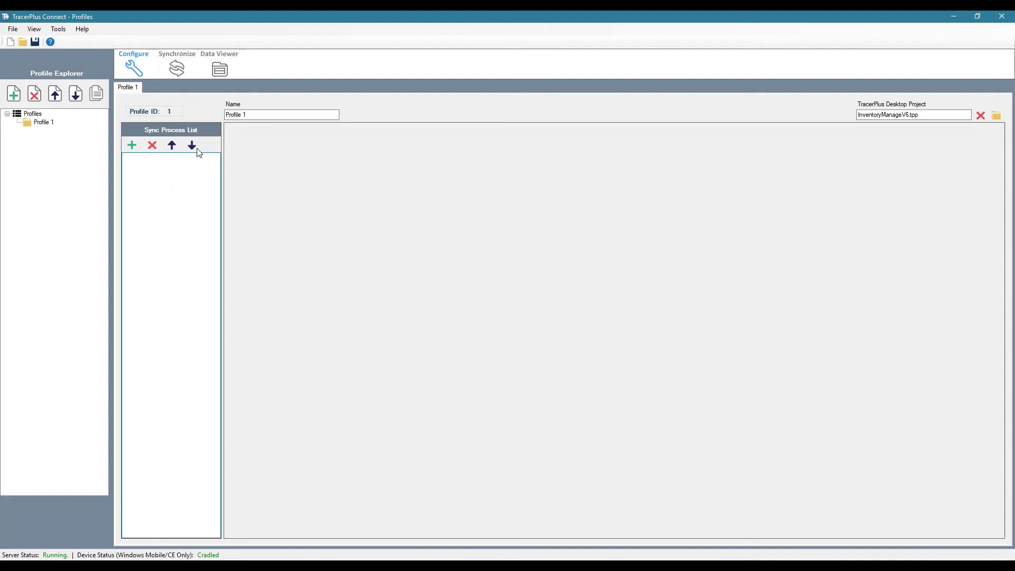
# Step: Rename the new profile to "Sync to Device"
pyautogui.moveTo(268, 115); pyautogui.dragTo(207, 117)
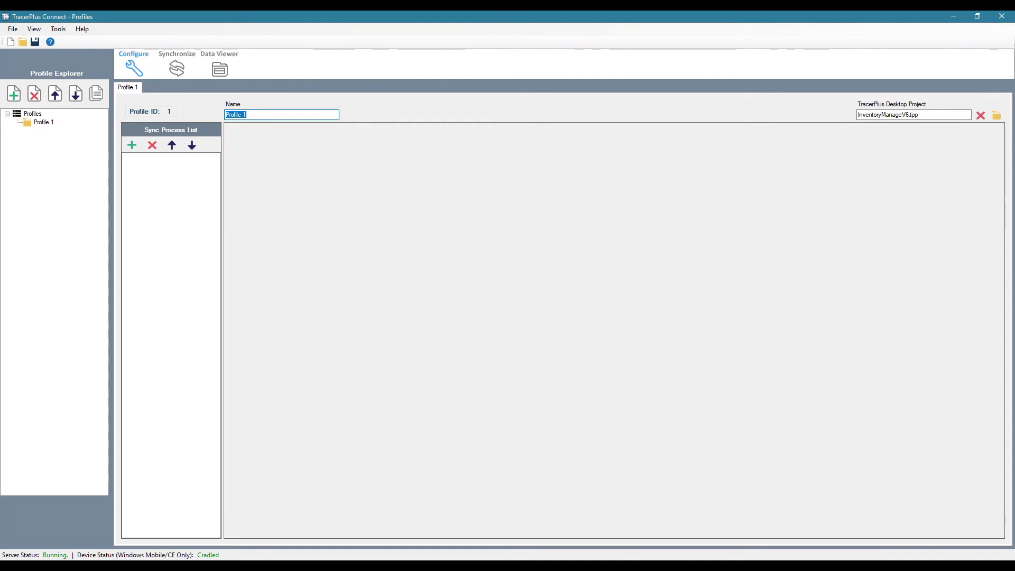
pyautogui.write('Sync to Device')
pyautogui.press('Tab')
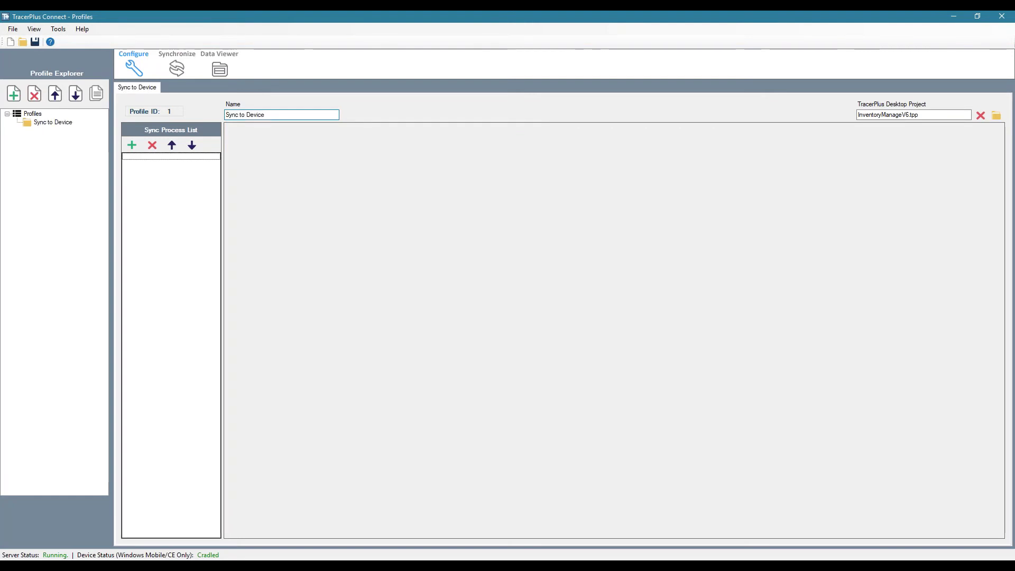
# Step: Add a sync process to the Sync to Device profile and name it "Sync Inventory"
pyautogui.click(131, 144)
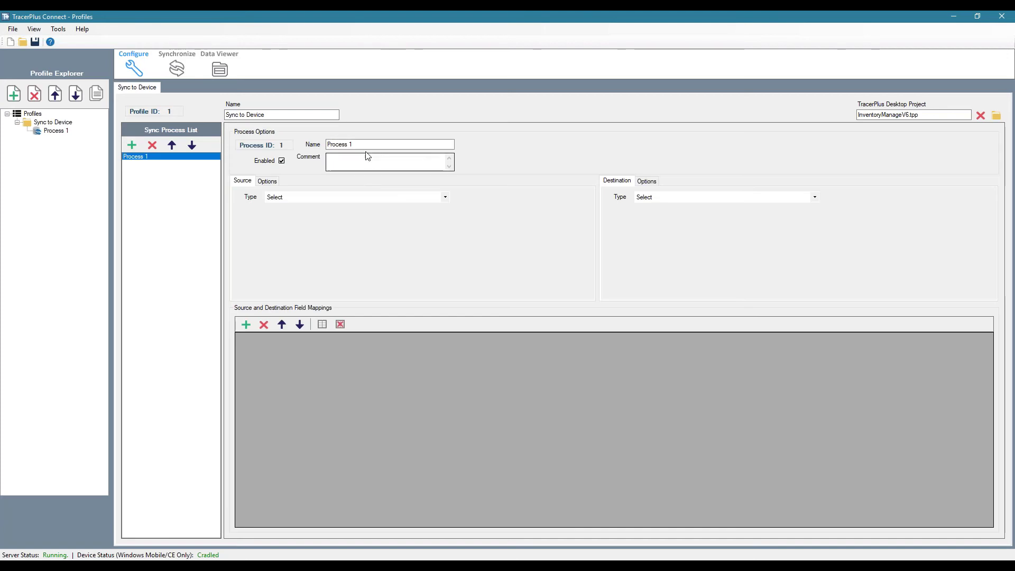
pyautogui.moveTo(376, 141); pyautogui.dragTo(289, 142)
pyautogui.write('S')
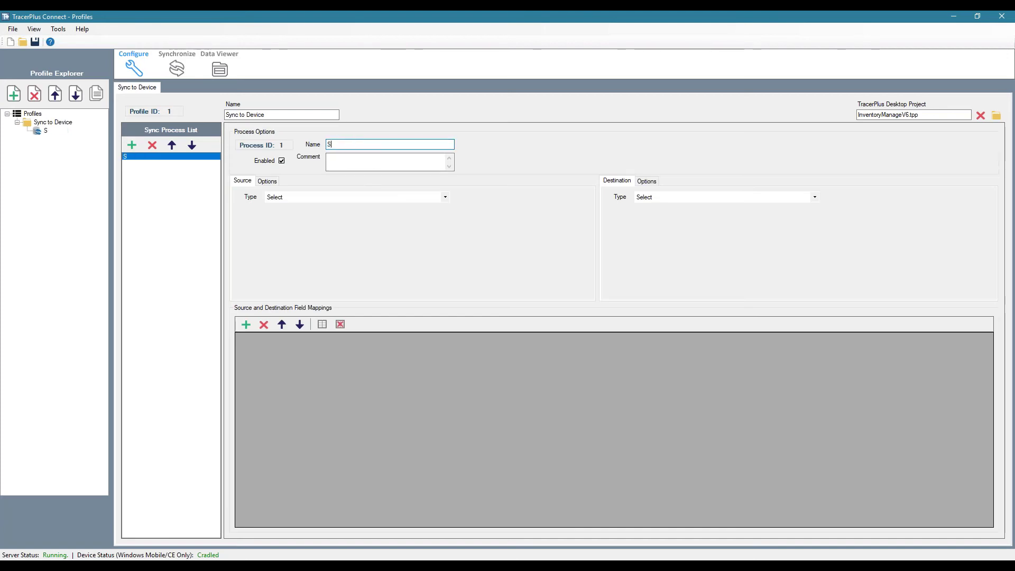
pyautogui.write('ync Inventory')
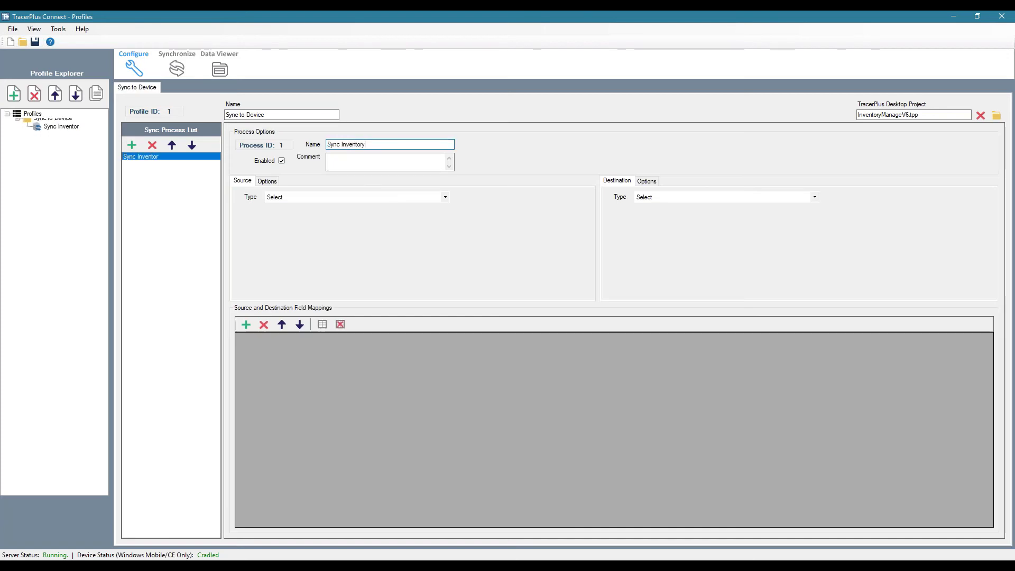
pyautogui.press('Tab')
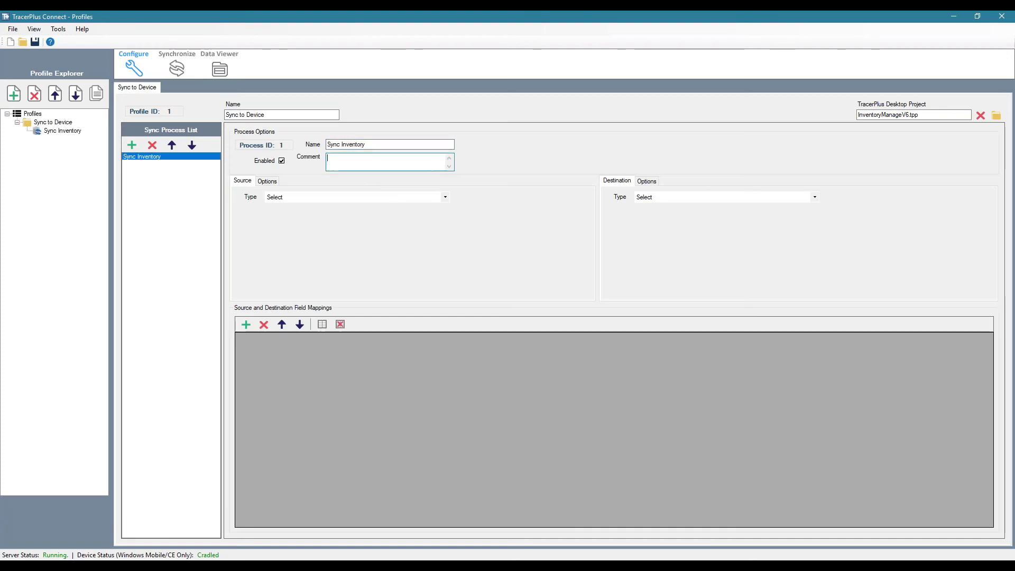
# Step: Set the process's source type to ODBC with TracerPlus Connect Sample - System as the datasource
pyautogui.click(308, 197)
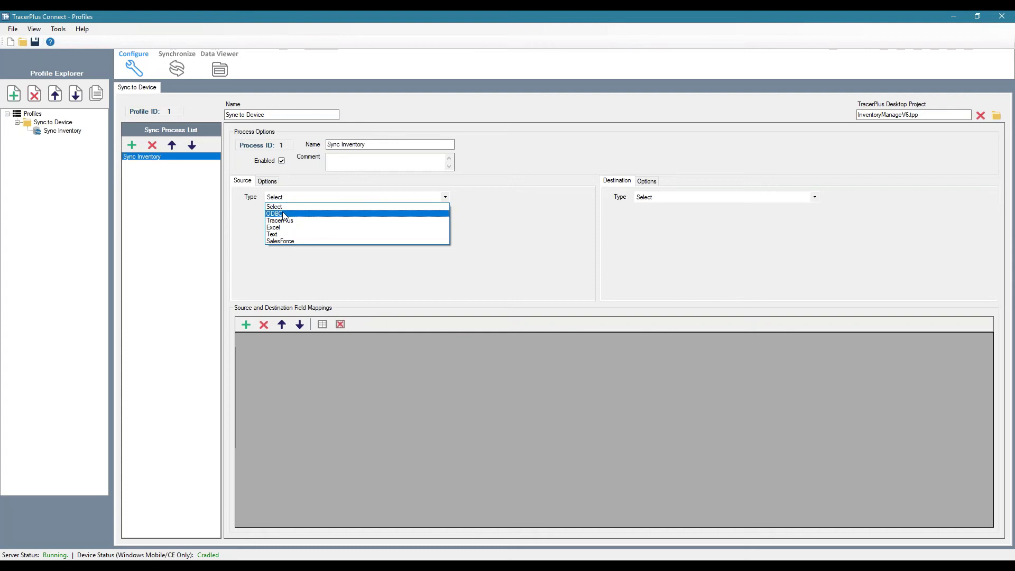
pyautogui.click(284, 214)
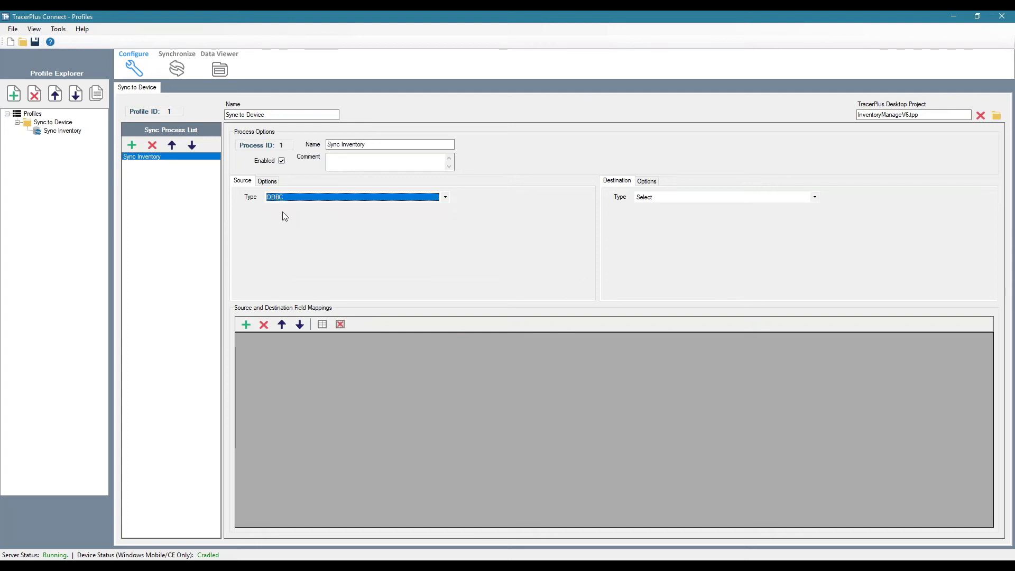
pyautogui.click(342, 219)
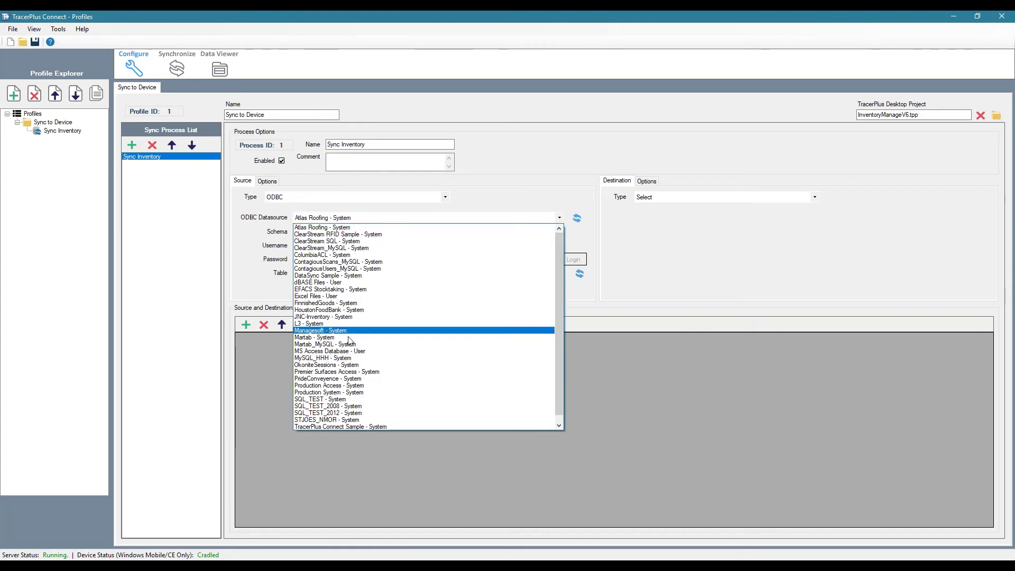
pyautogui.click(352, 425)
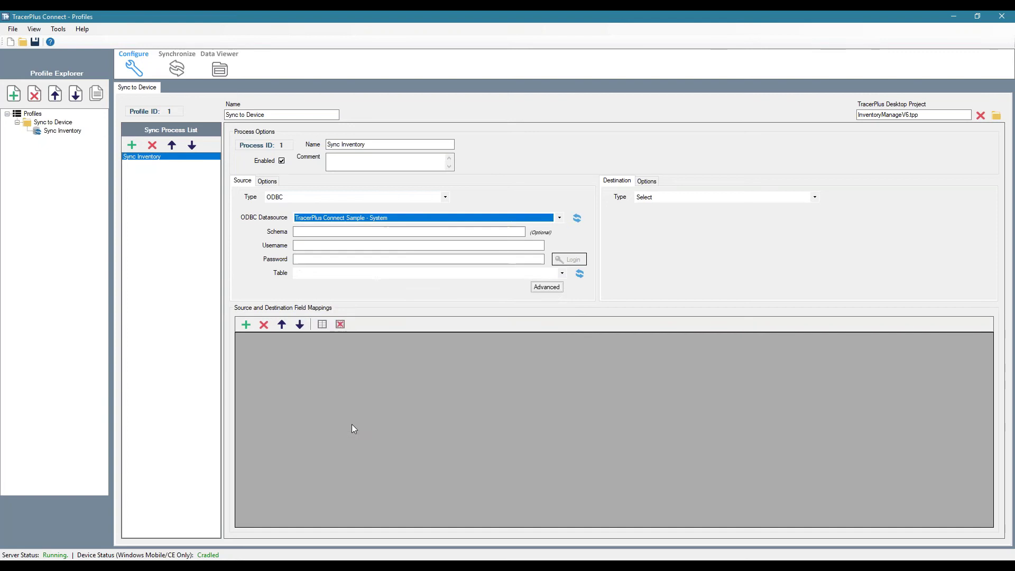
# Step: Set the source table to Product List and the destination to TracerPlus with the View Product List session
pyautogui.click(363, 273)
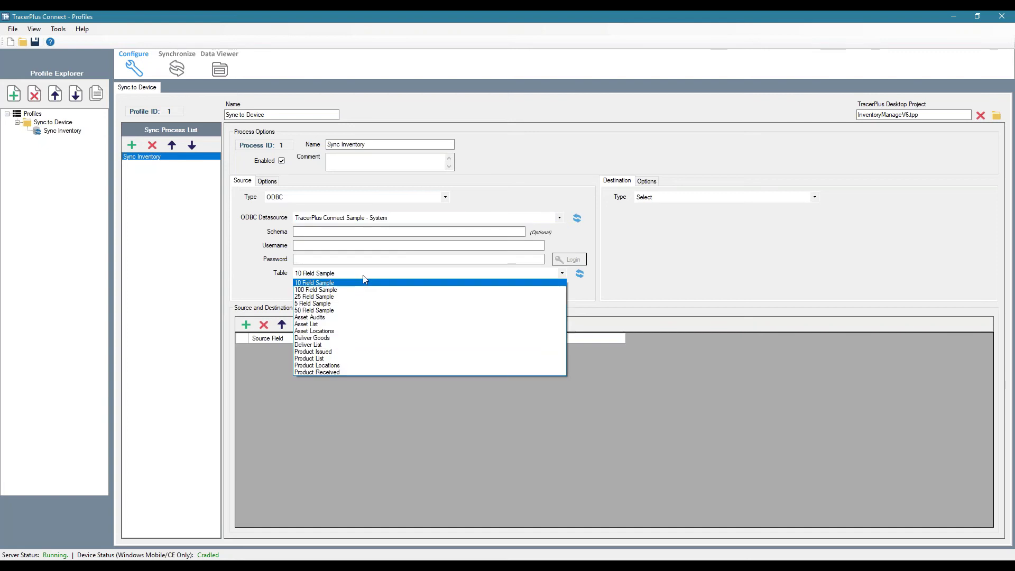
pyautogui.click(320, 358)
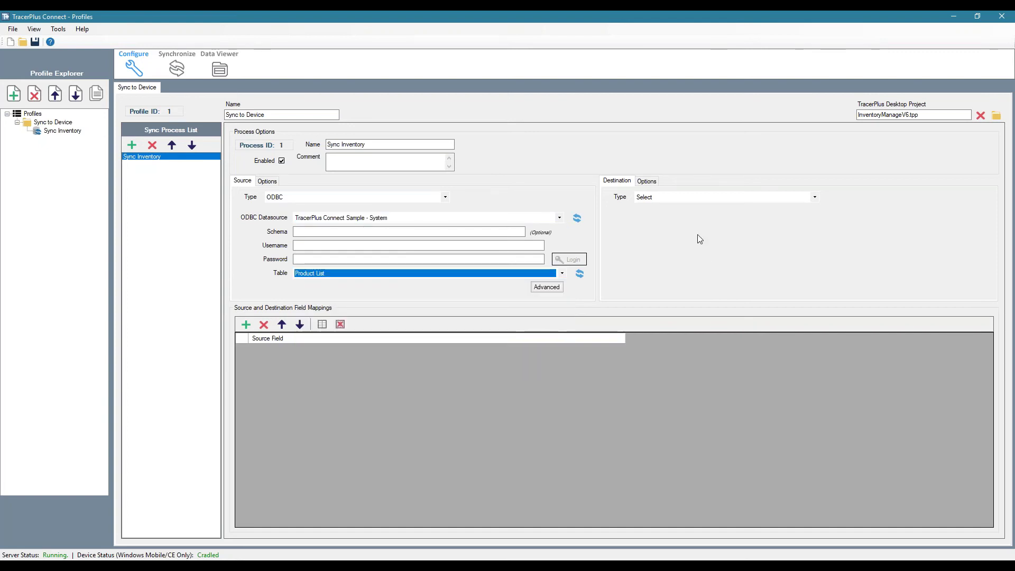
pyautogui.click(682, 199)
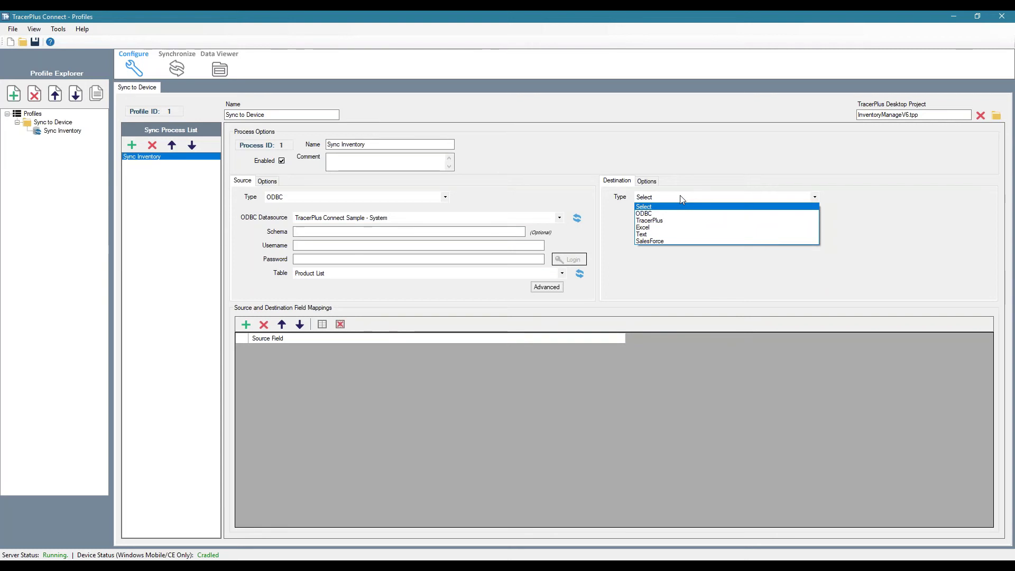
pyautogui.click(687, 220)
pyautogui.click(742, 220)
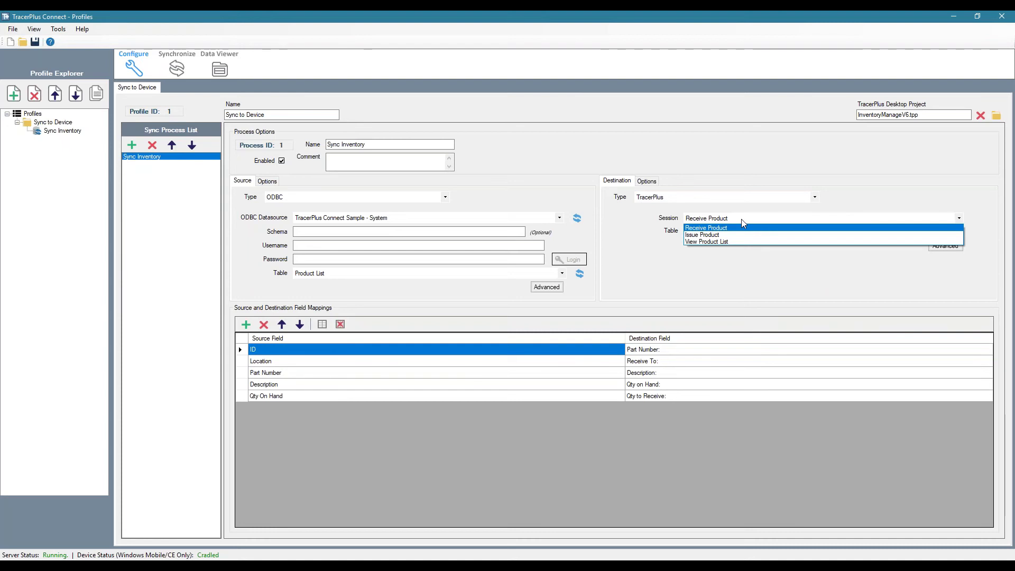
pyautogui.click(711, 241)
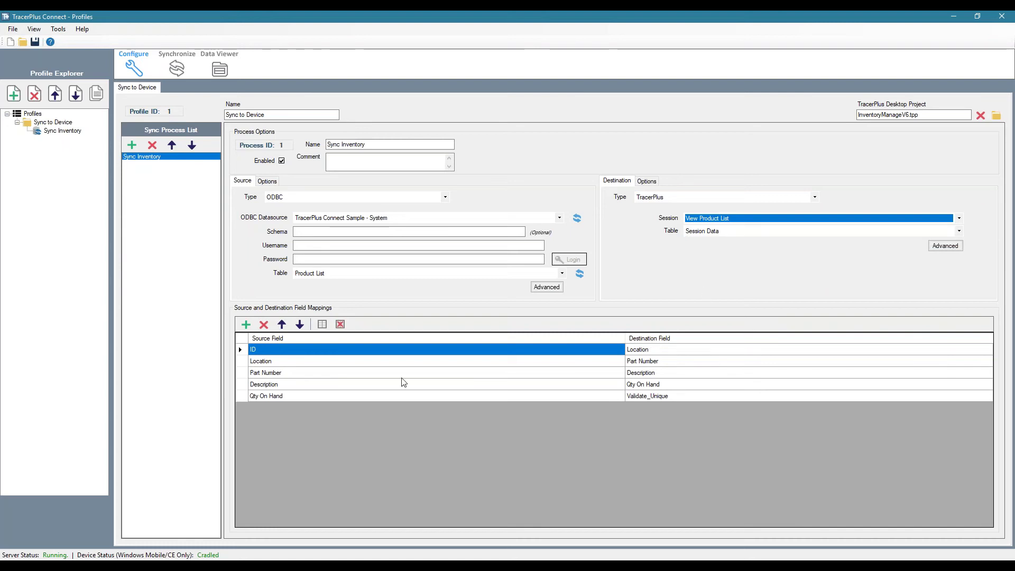
# Step: Remove the ID source field from the field mappings and set the destination's post type to Overwrite
pyautogui.click(272, 351)
pyautogui.click(265, 326)
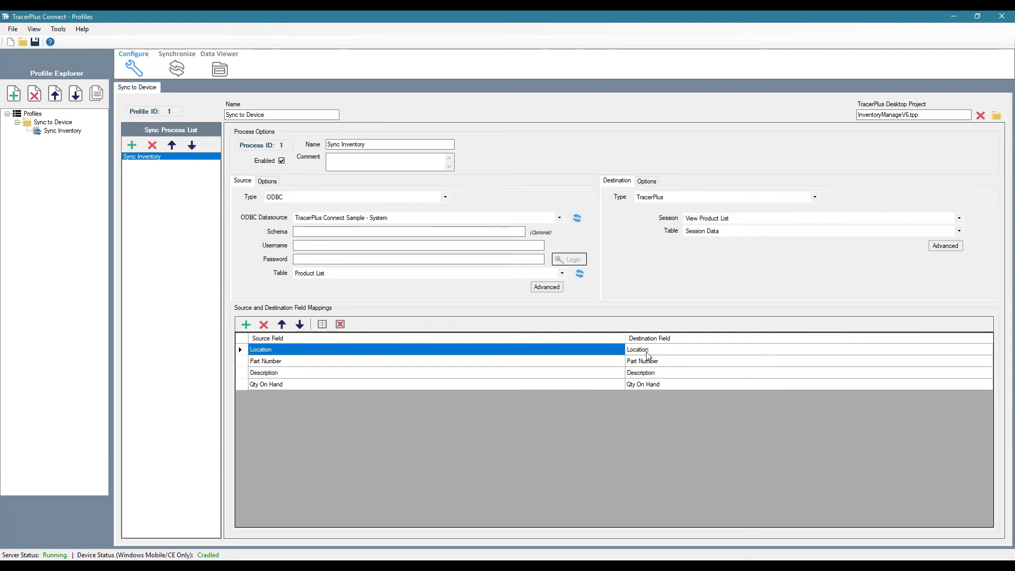
pyautogui.click(646, 181)
pyautogui.click(672, 203)
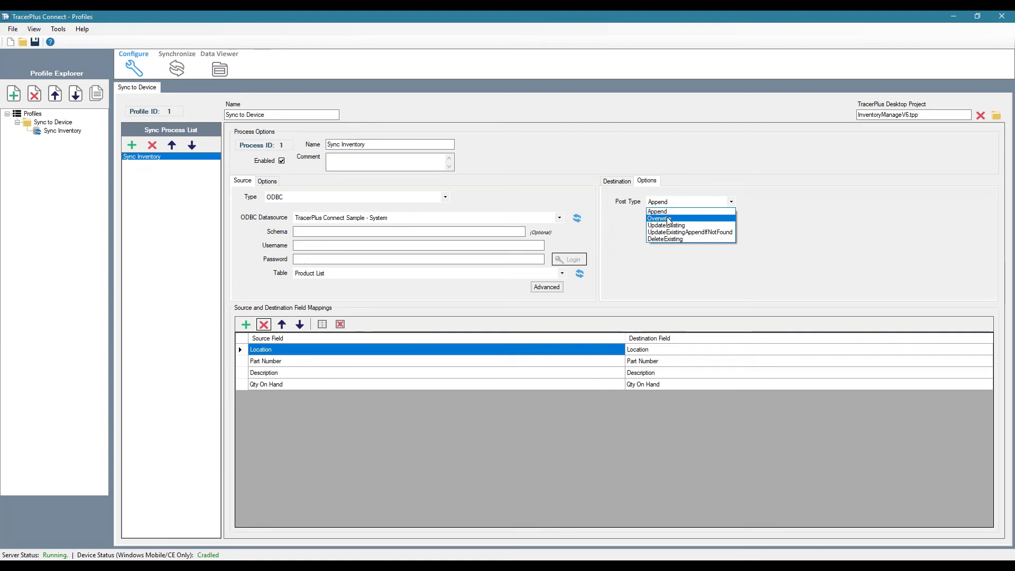
pyautogui.click(660, 218)
pyautogui.click(624, 183)
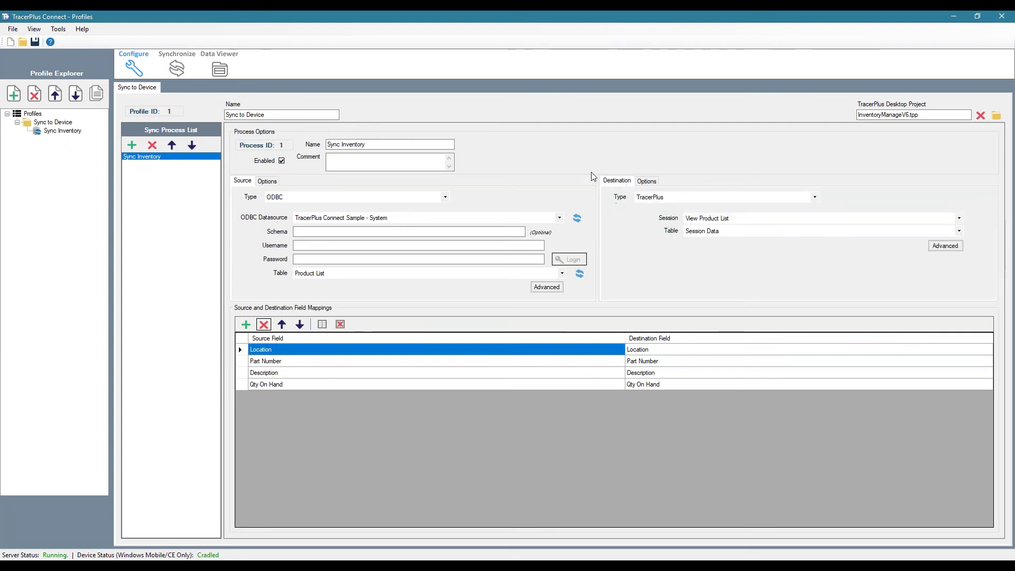
# Step: Save the Connect project as Inventory Manage in the Inventory Manage projects folder
pyautogui.click(35, 42)
pyautogui.click(211, 173)
pyautogui.scroll(-8, 212, 173)
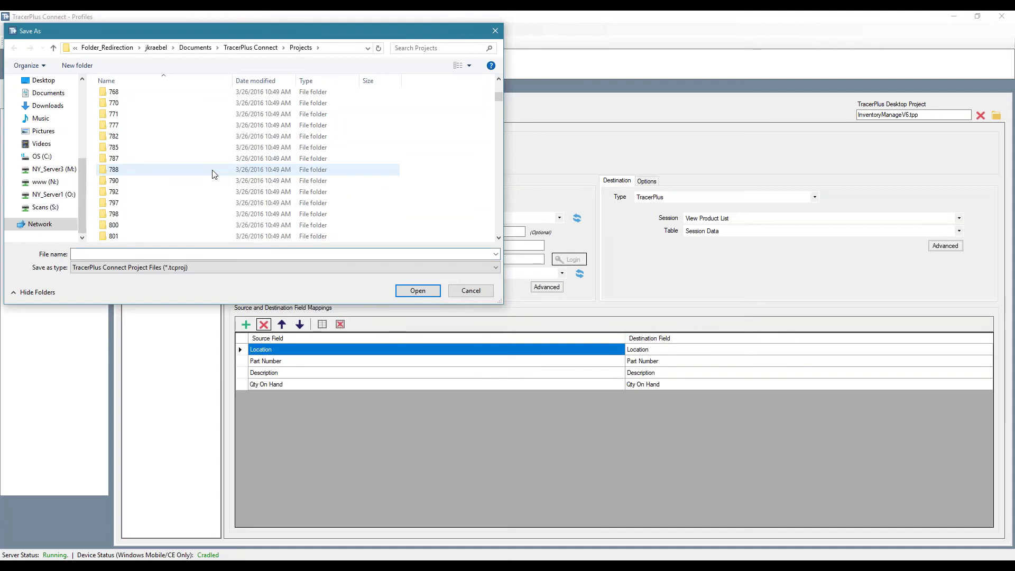
pyautogui.write('inve')
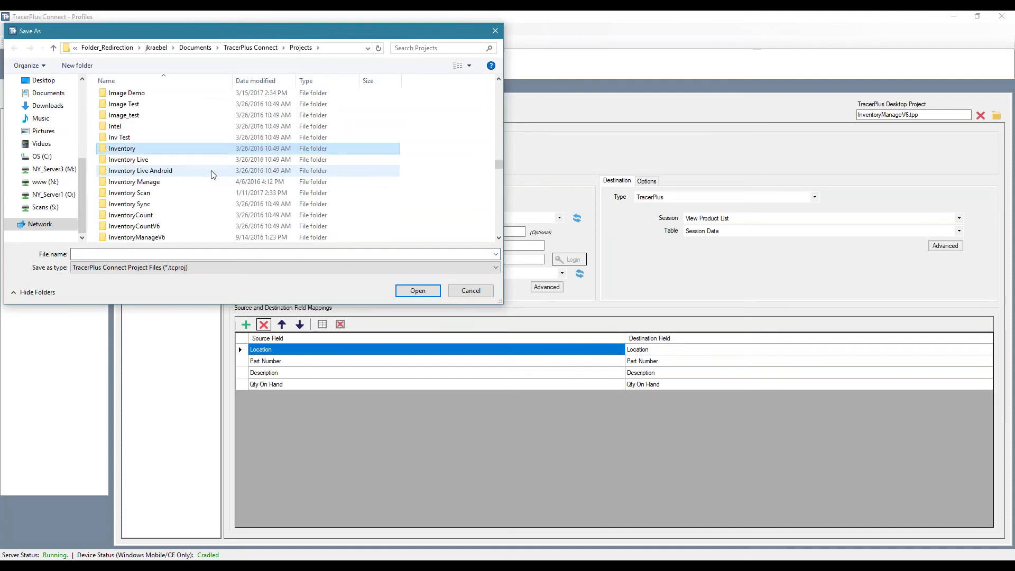
pyautogui.doubleClick(211, 181)
pyautogui.doubleClick(164, 108)
pyautogui.click(537, 294)
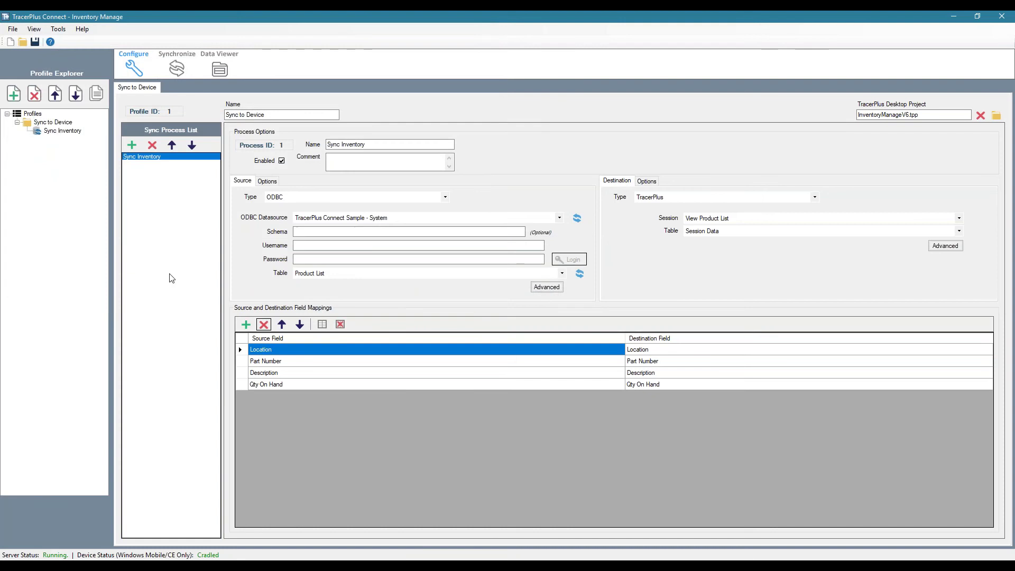
# Step: Review the Product List source data and the synchronization overview of the Sync Inventory process
pyautogui.click(220, 69)
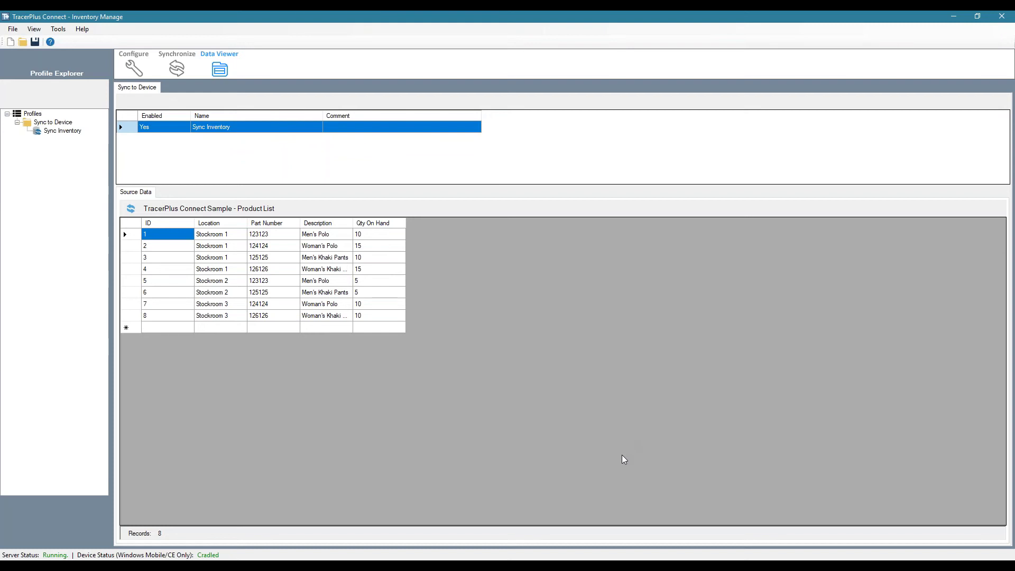
pyautogui.click(176, 67)
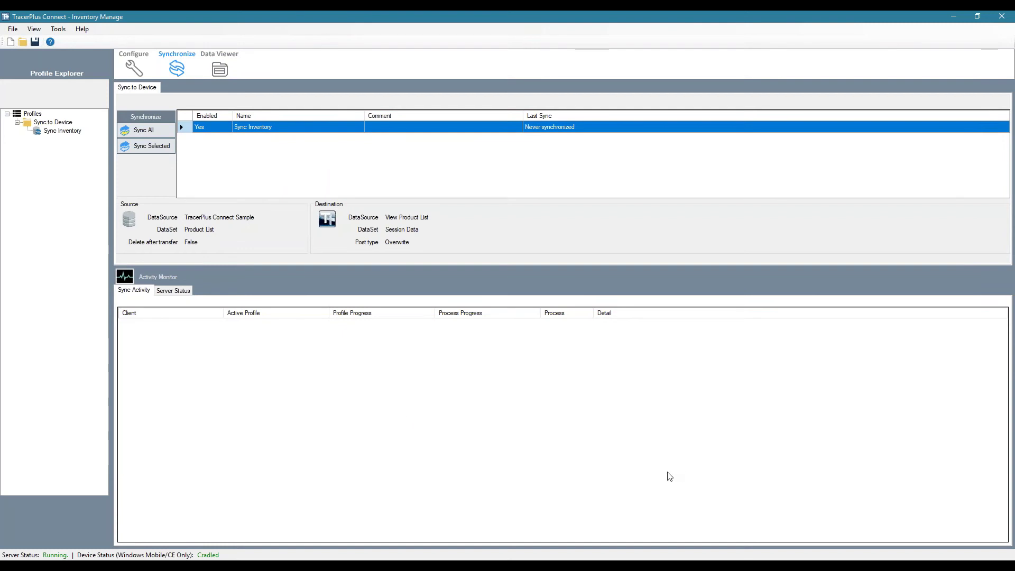
# Step: Switch to TracerPlus Desktop, add a new session to the InventoryManageV6 project and name it SYNC
pyautogui.hotkey('alt', 'Tab')
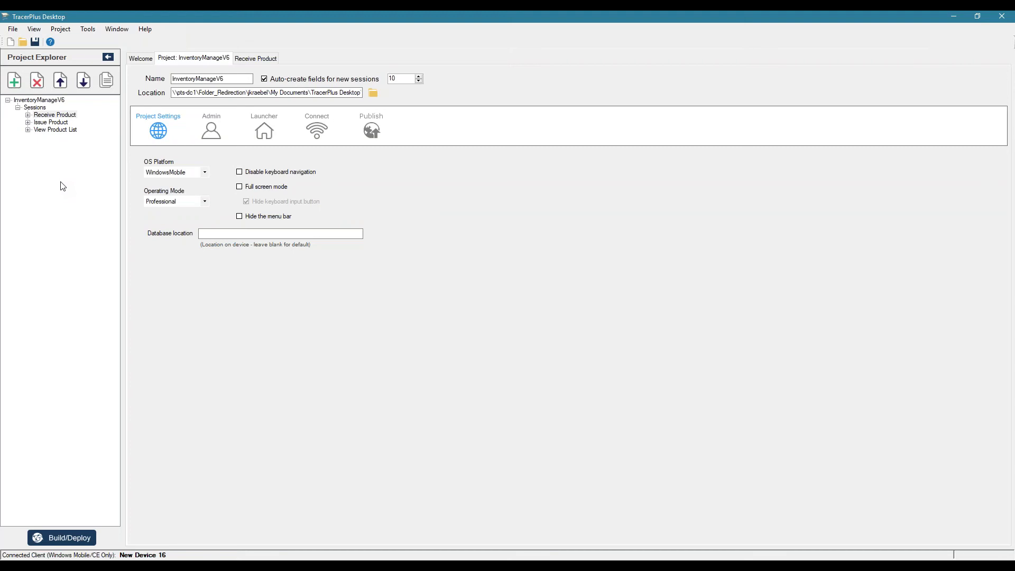
pyautogui.click(14, 80)
pyautogui.click(49, 137)
pyautogui.moveTo(259, 85); pyautogui.dragTo(148, 85)
pyautogui.write('SYNC')
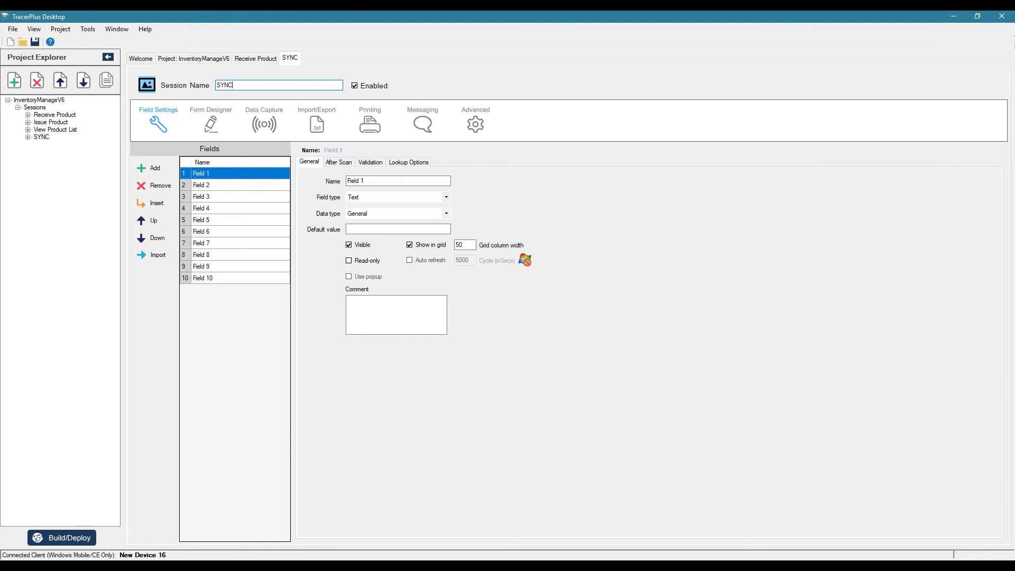
# Step: Remove Field 2 through Field 10 from the SYNC session
pyautogui.click(211, 184)
pyautogui.click(155, 185)
pyautogui.click(156, 185)
pyautogui.click(156, 185)
pyautogui.click(156, 185)
pyautogui.click(156, 185)
pyautogui.click(156, 185)
pyautogui.click(156, 184)
pyautogui.click(156, 185)
pyautogui.click(156, 185)
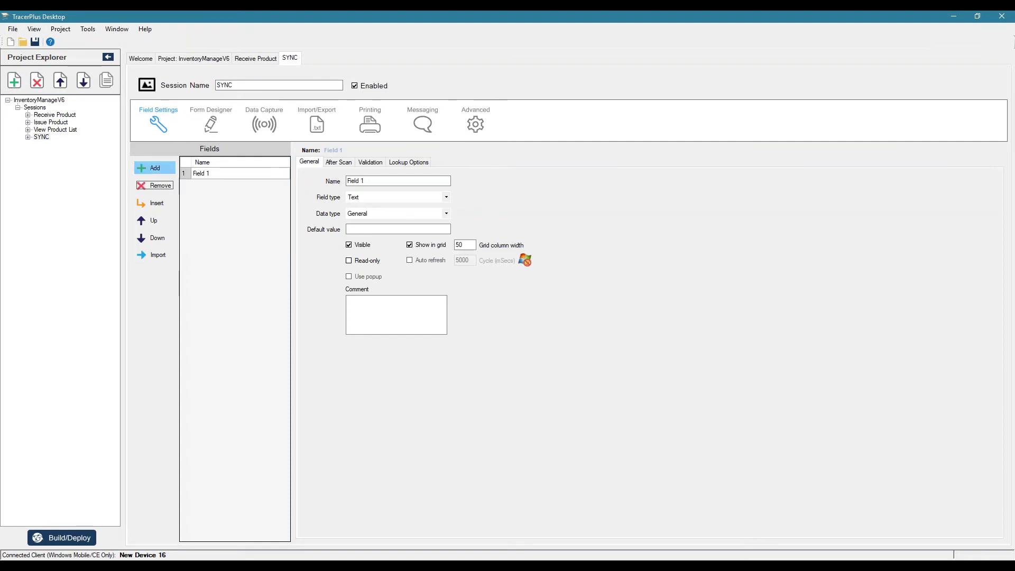
# Step: Start the SYNC session's form from a blank canvas and set its dimensions to 240 by 268 pixels
pyautogui.click(209, 127)
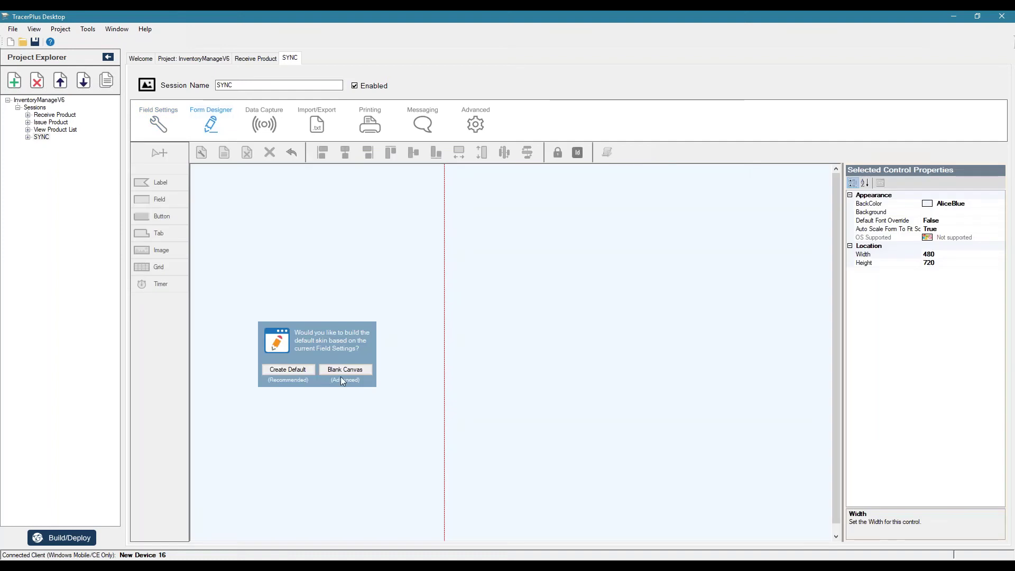
pyautogui.click(356, 369)
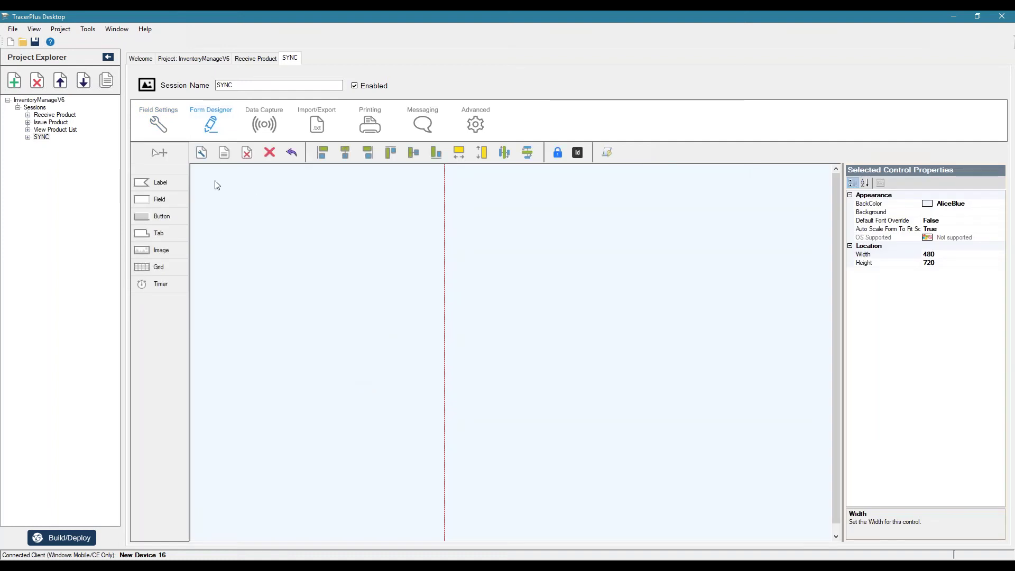
pyautogui.click(201, 152)
pyautogui.click(562, 285)
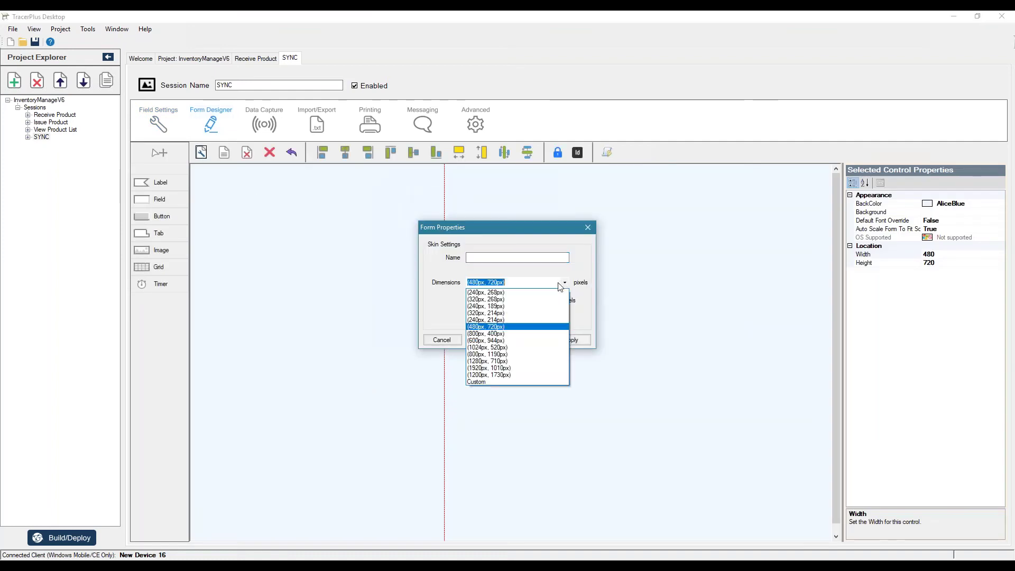
pyautogui.click(504, 291)
pyautogui.click(526, 342)
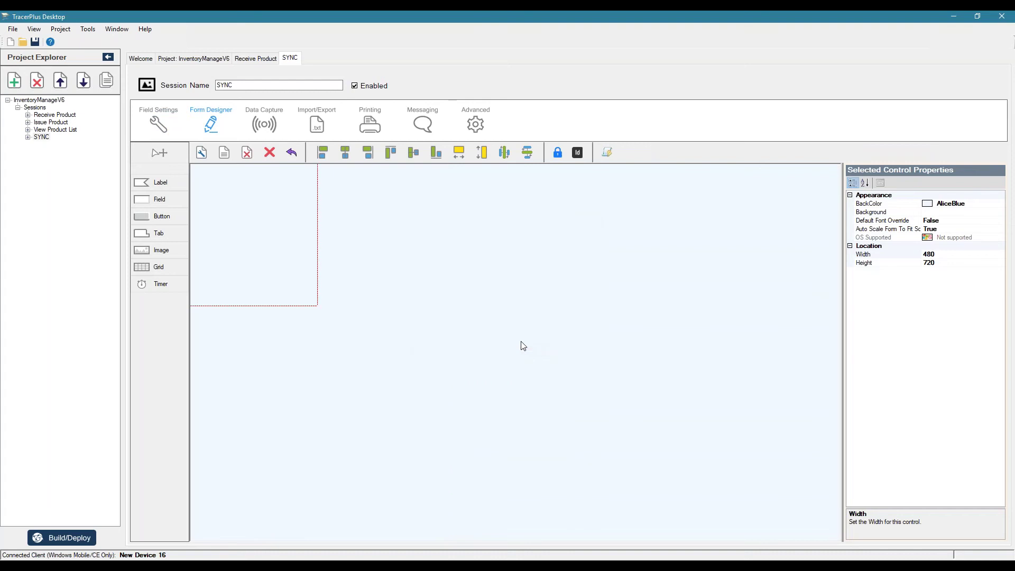
# Step: Add a button captioned SYNC TO DEVICE near the form's upper edge and enlarge it to about 147 by 43
pyautogui.click(162, 216)
pyautogui.click(250, 199)
pyautogui.moveTo(267, 200); pyautogui.dragTo(250, 194)
pyautogui.click(963, 247)
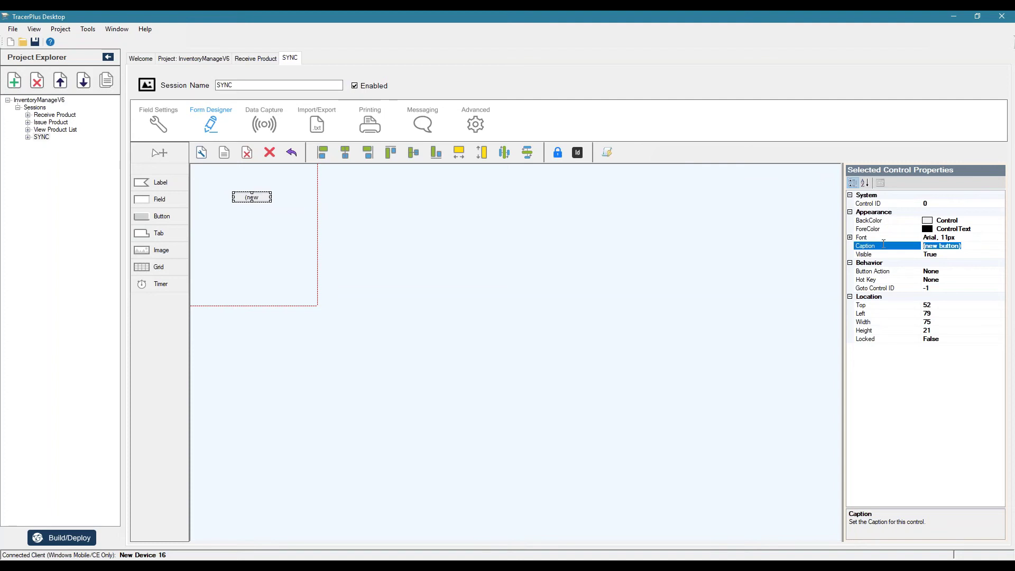
pyautogui.write('SYNC TO DEVICE')
pyautogui.press('Tab')
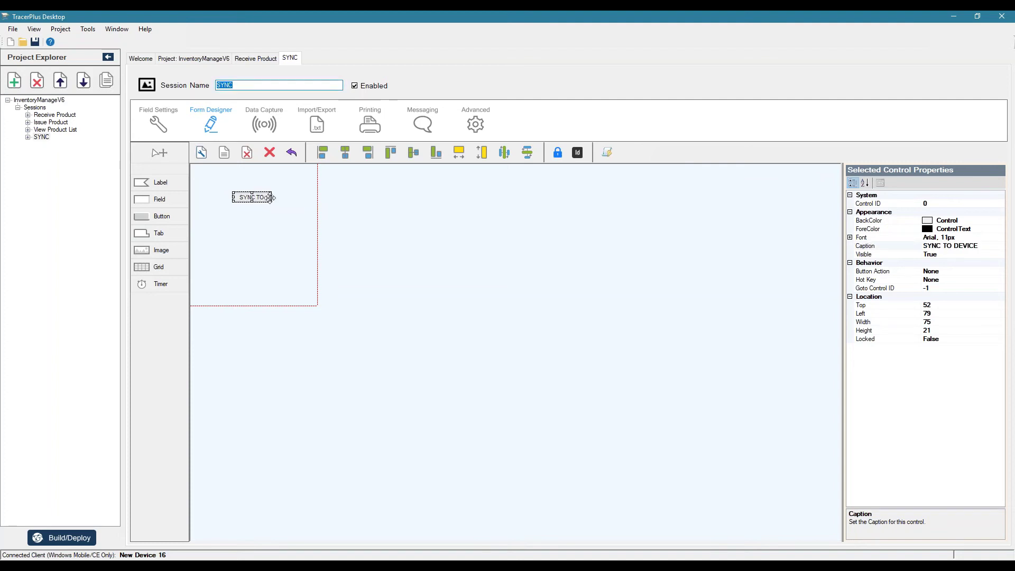
pyautogui.moveTo(272, 197)
pyautogui.mouseDown()
pyautogui.moveTo(310, 197)
pyautogui.moveTo(253, 185)
pyautogui.moveTo(253, 203)
pyautogui.mouseUp()
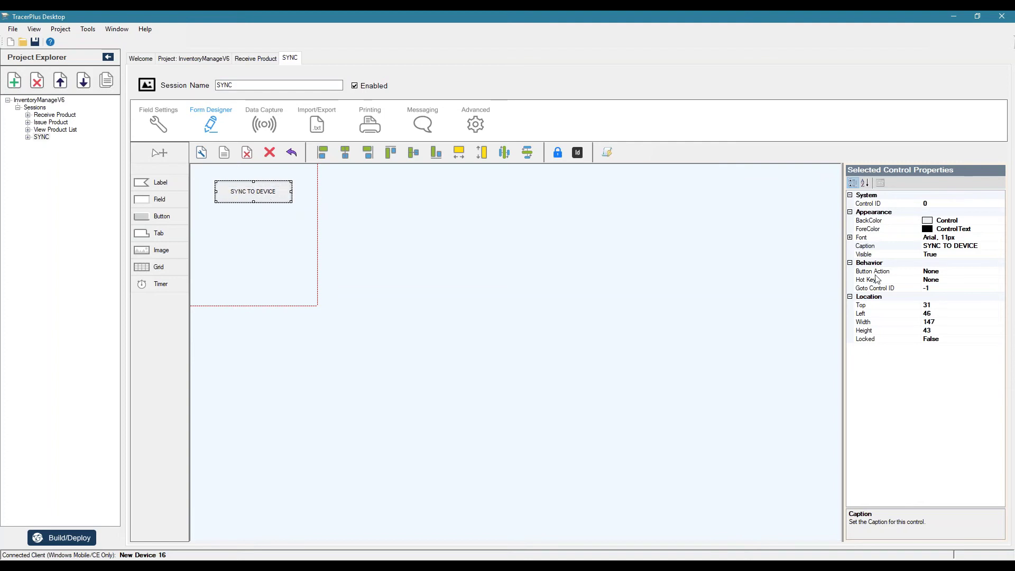
# Step: Set the SYNC TO DEVICE button's background color to dark navy (0, 0, 64) and its foreground color to white
pyautogui.click(1001, 221)
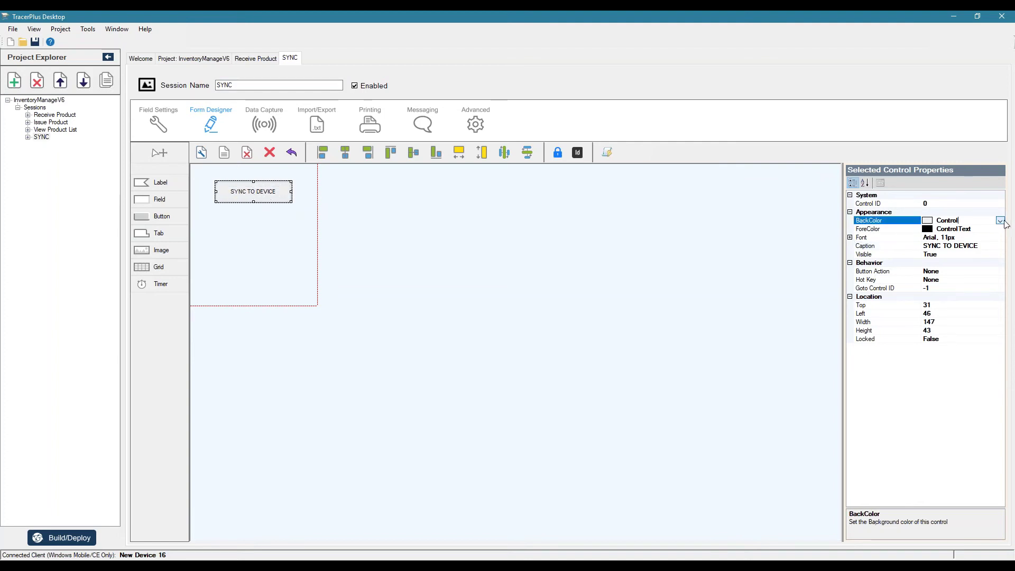
pyautogui.click(1001, 220)
pyautogui.click(910, 230)
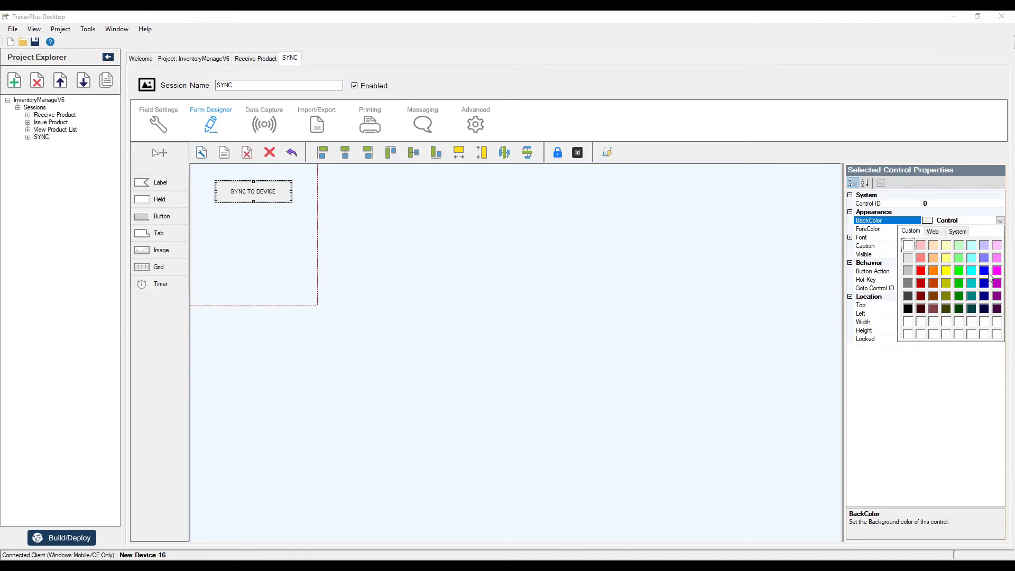
pyautogui.click(985, 311)
pyautogui.click(1000, 229)
pyautogui.click(1000, 229)
pyautogui.click(910, 238)
pyautogui.click(908, 258)
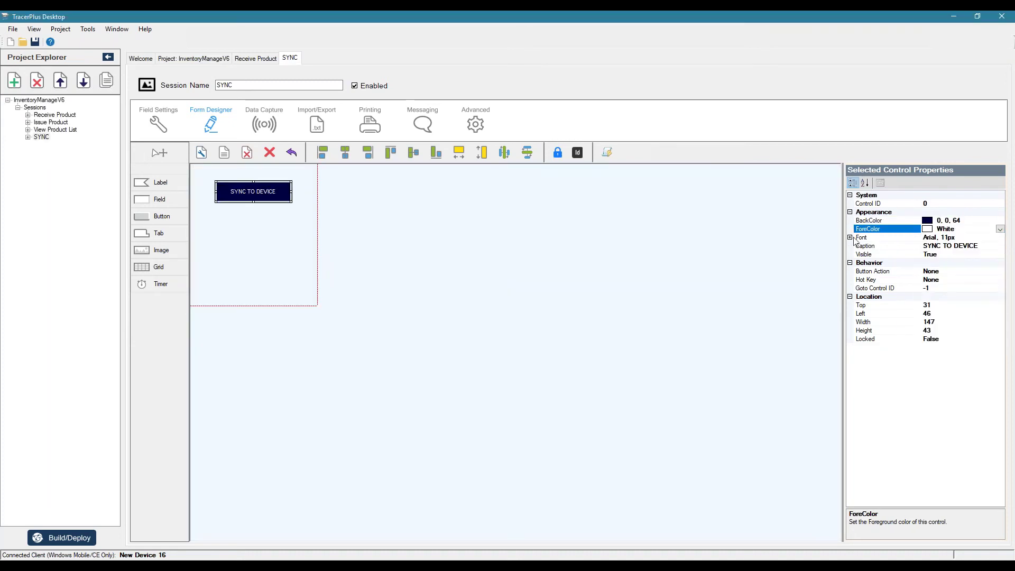
# Step: Set the button's font to size 12 bold and center the button horizontally on the form
pyautogui.click(850, 237)
pyautogui.click(952, 255)
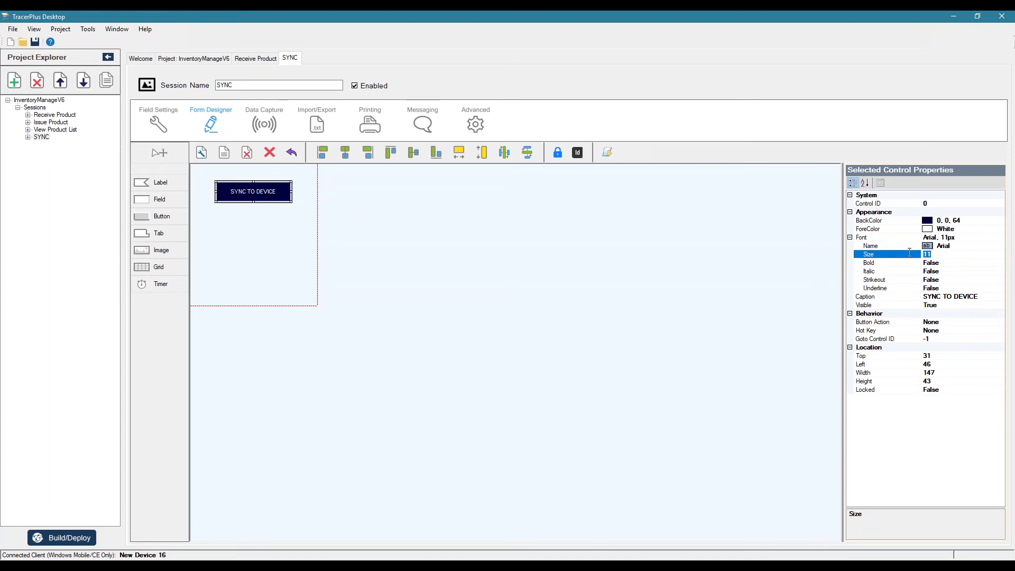
pyautogui.write('12')
pyautogui.press('Return')
pyautogui.press('Down')
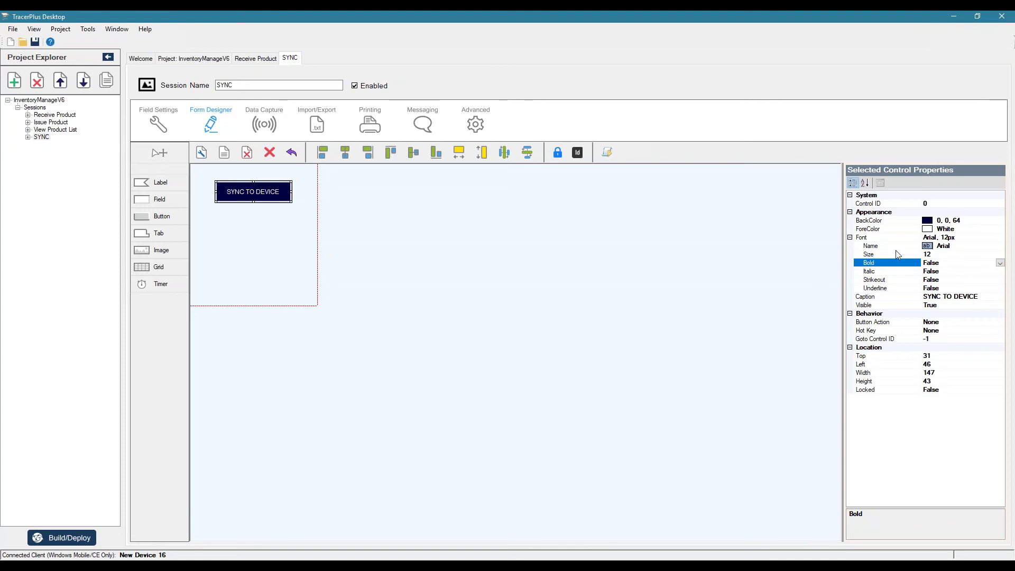
pyautogui.doubleClick(961, 264)
pyautogui.press('Return')
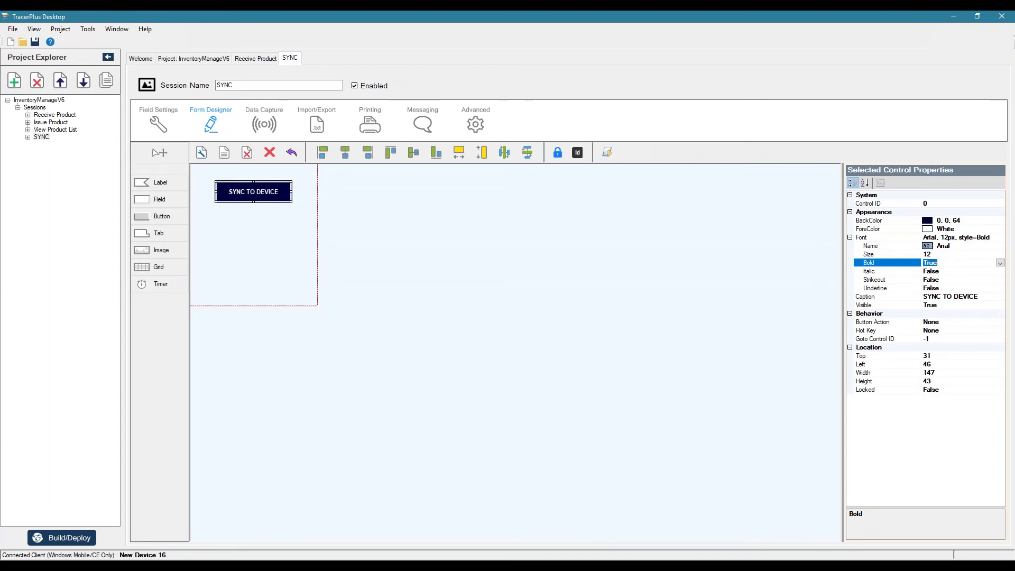
pyautogui.click(347, 155)
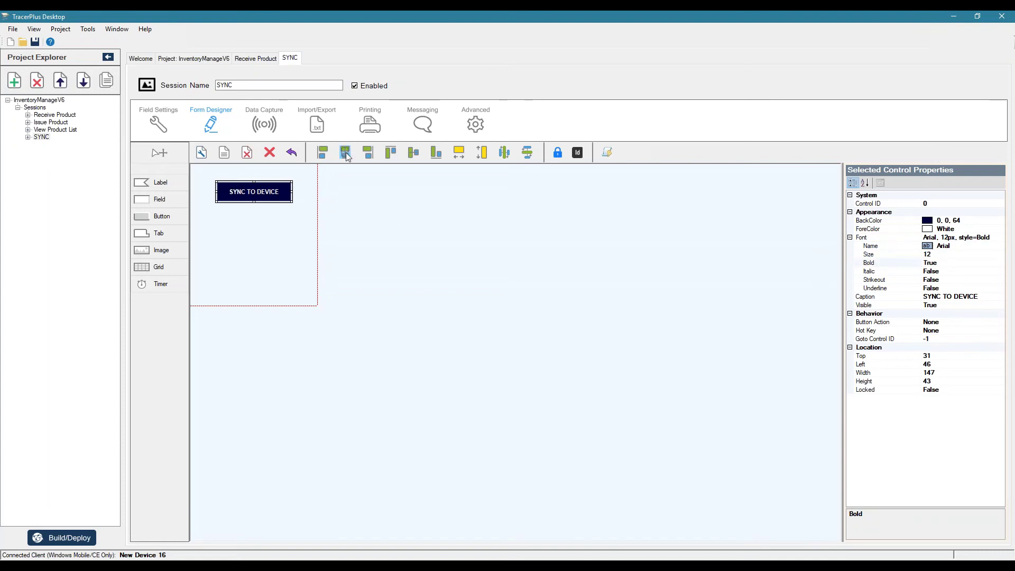
# Step: Set the SYNC TO DEVICE button's action to DoSync
pyautogui.click(959, 323)
pyautogui.click(999, 322)
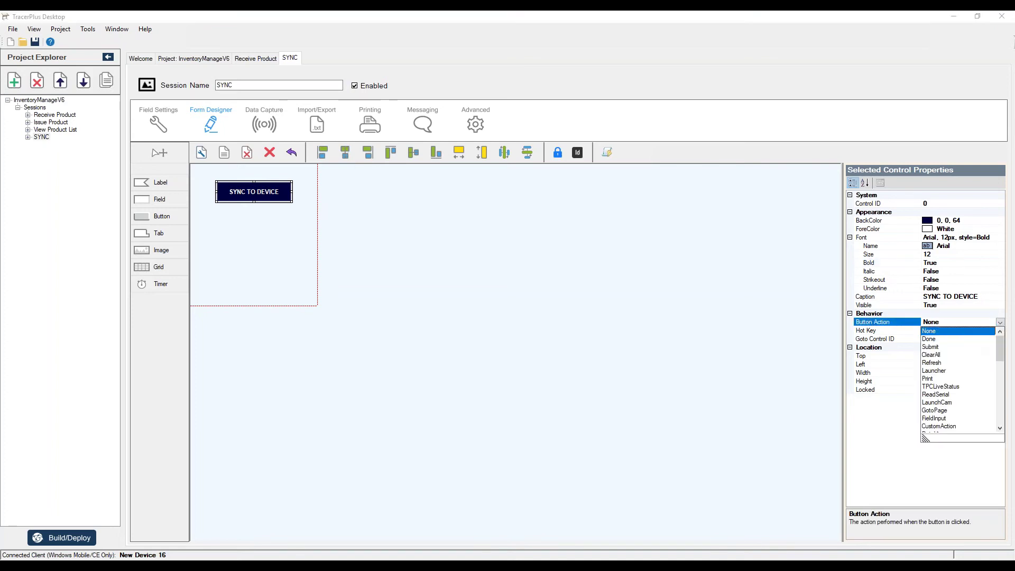
pyautogui.scroll(-6, 976, 350)
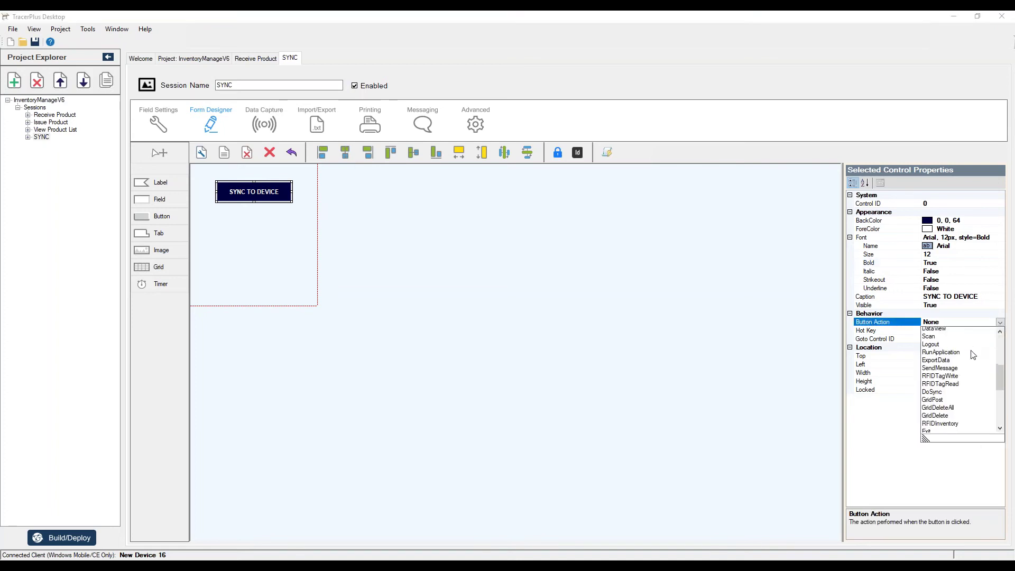
pyautogui.click(934, 378)
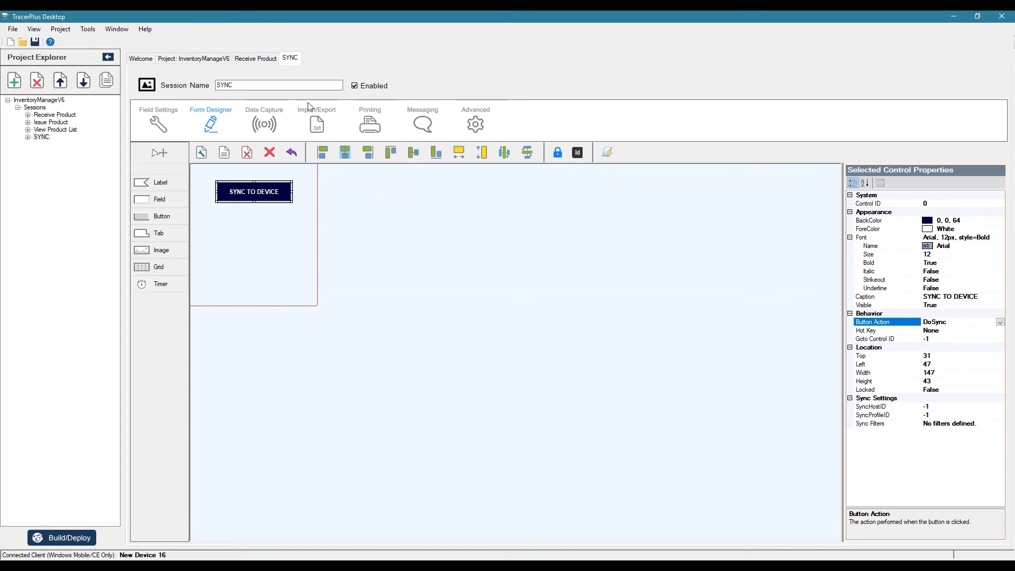
# Step: Add a sync host named PPP_PEER to the InventoryManageV6 project's Connect settings
pyautogui.click(187, 58)
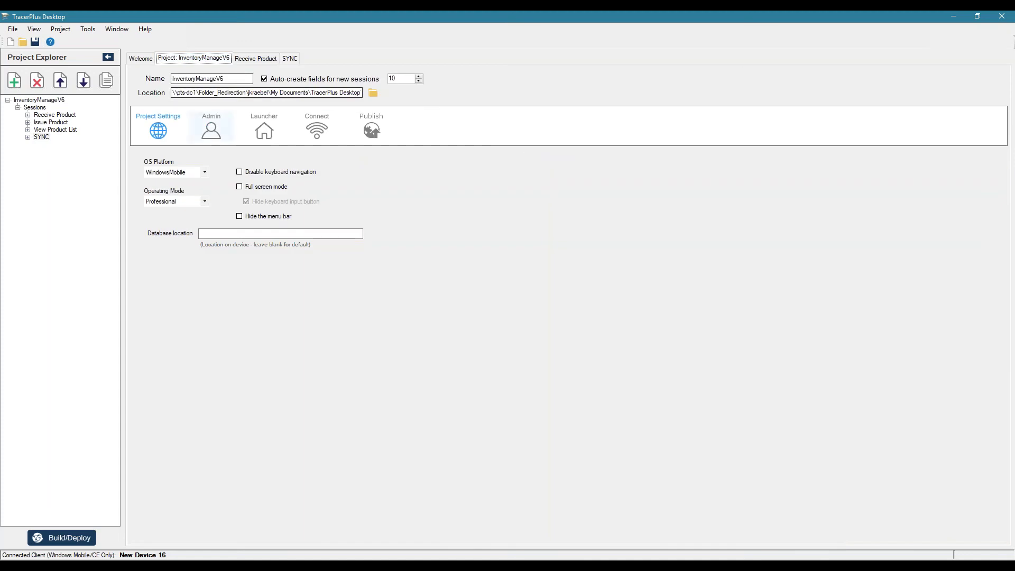
pyautogui.click(312, 125)
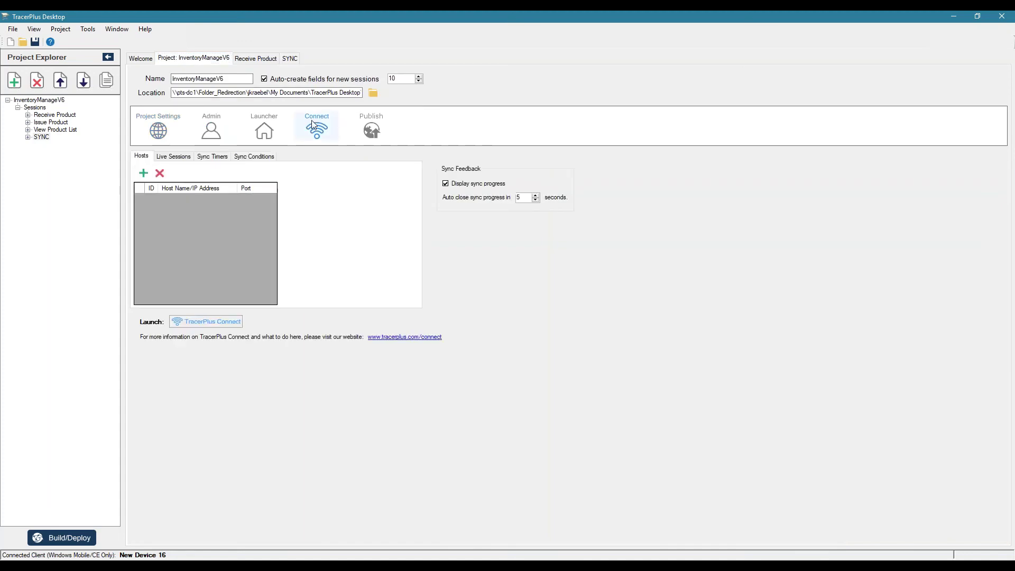
pyautogui.click(144, 173)
pyautogui.click(197, 199)
pyautogui.write('PPP_PEER')
pyautogui.press('Tab')
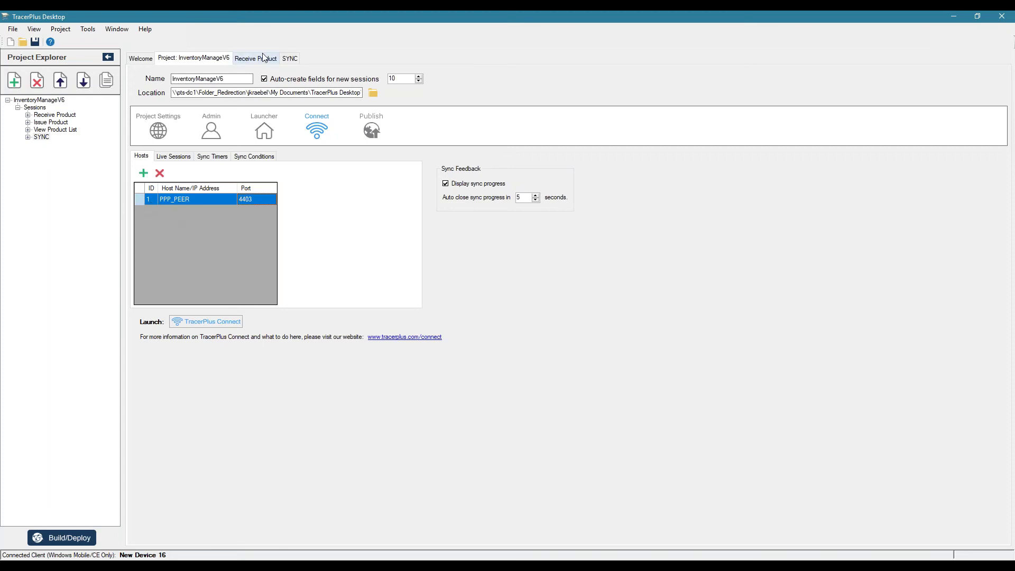
# Step: In the SYNC session, set the SYNC TO DEVICE button's SyncHostID to 1
pyautogui.click(286, 59)
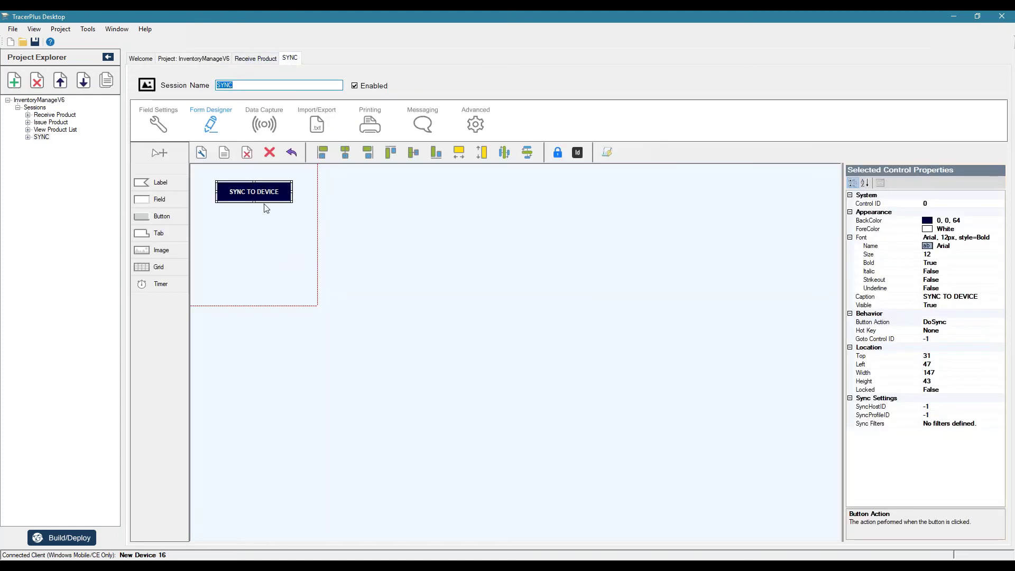
pyautogui.click(940, 407)
pyautogui.click(894, 406)
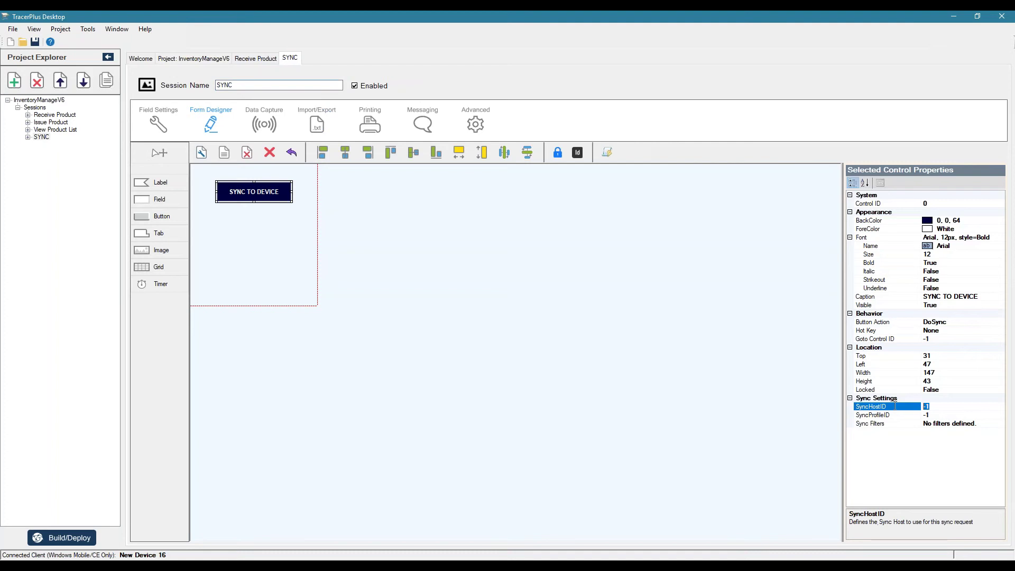
pyautogui.press('Down')
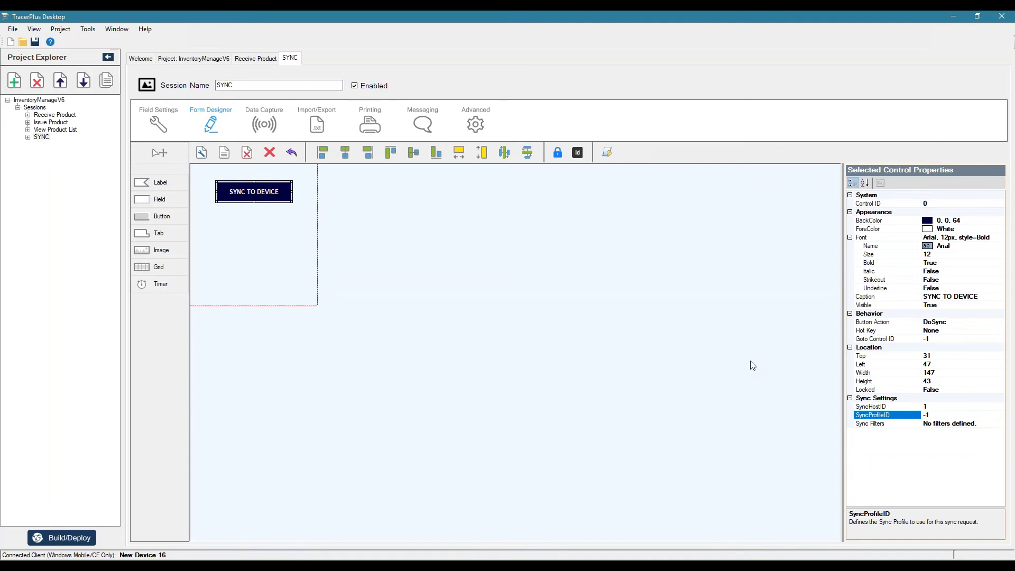
# Step: Check the Sync to Device profile's ID in TracerPlus Connect and enter it as the button's SyncProfileID in TracerPlus Desktop
pyautogui.click(507, 567)
pyautogui.click(134, 67)
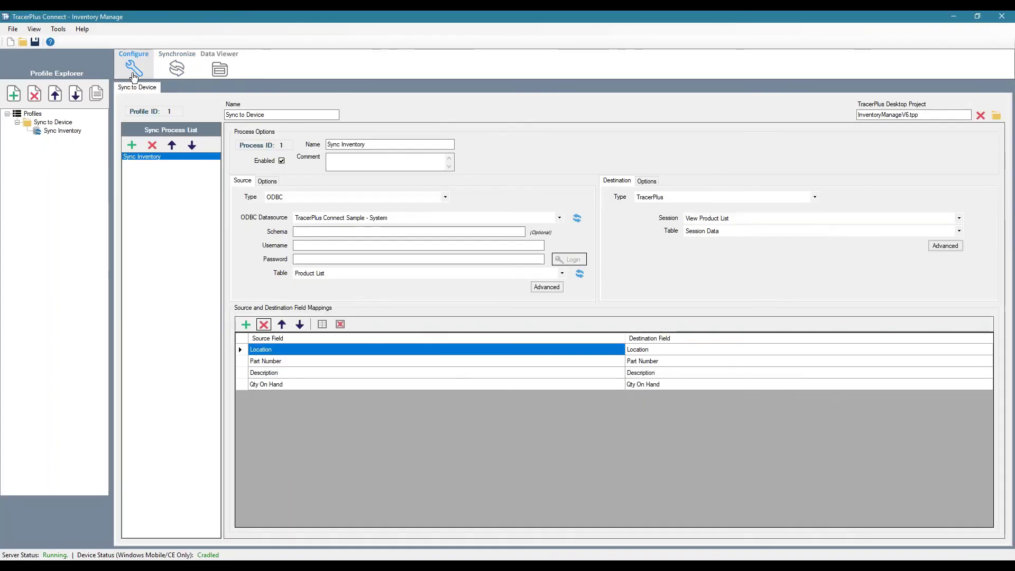
pyautogui.click(271, 114)
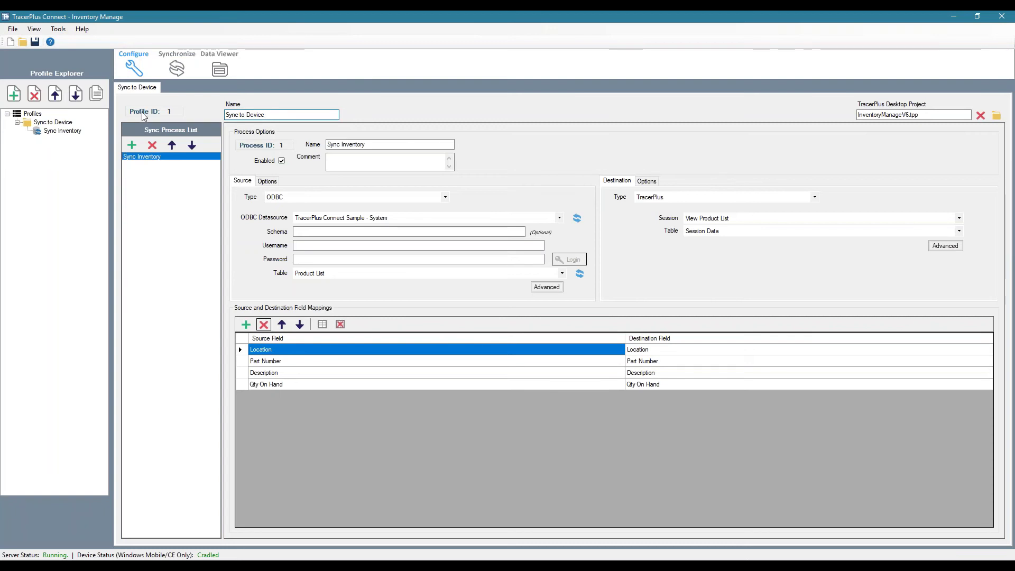
pyautogui.click(423, 559)
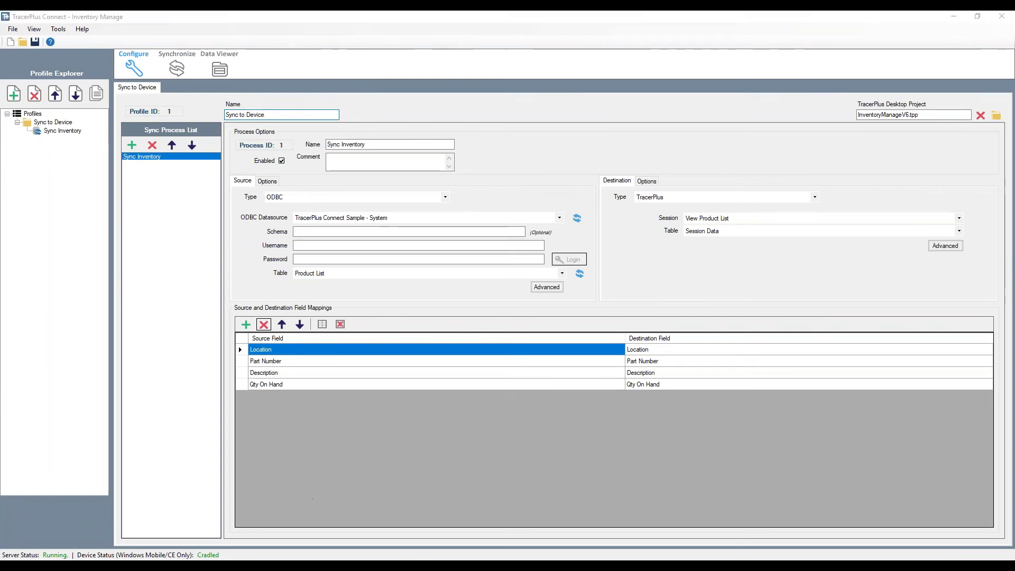
pyautogui.doubleClick(924, 414)
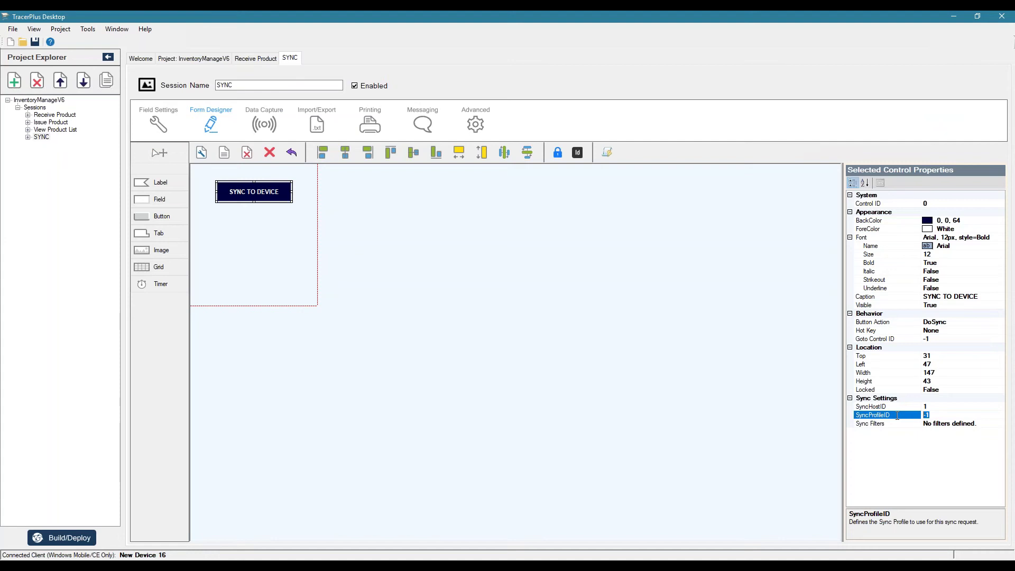
pyautogui.press('Down')
pyautogui.click(641, 335)
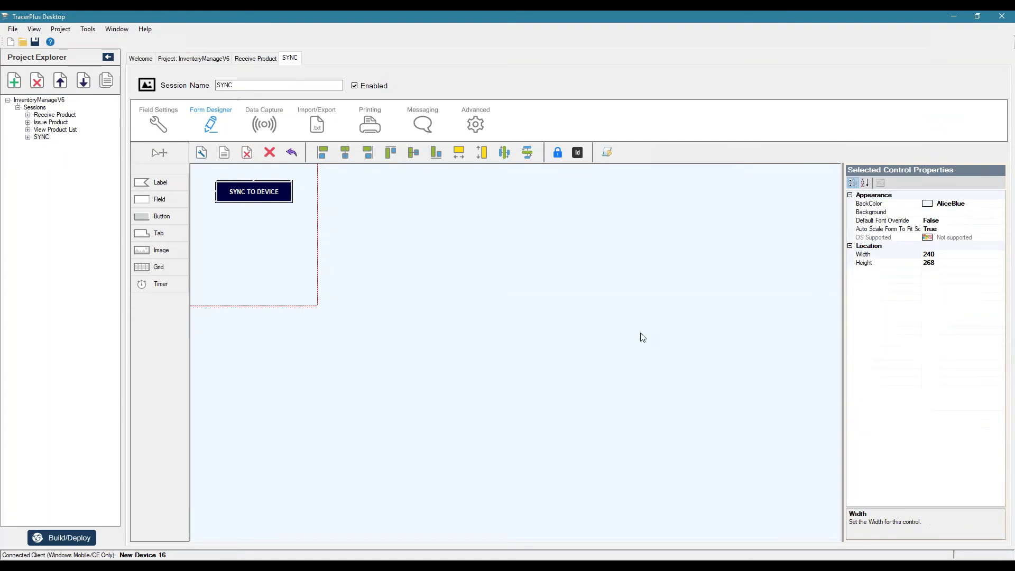
# Step: Build and deploy the project to the connected Windows Mobile device and close the deployment options
pyautogui.click(79, 547)
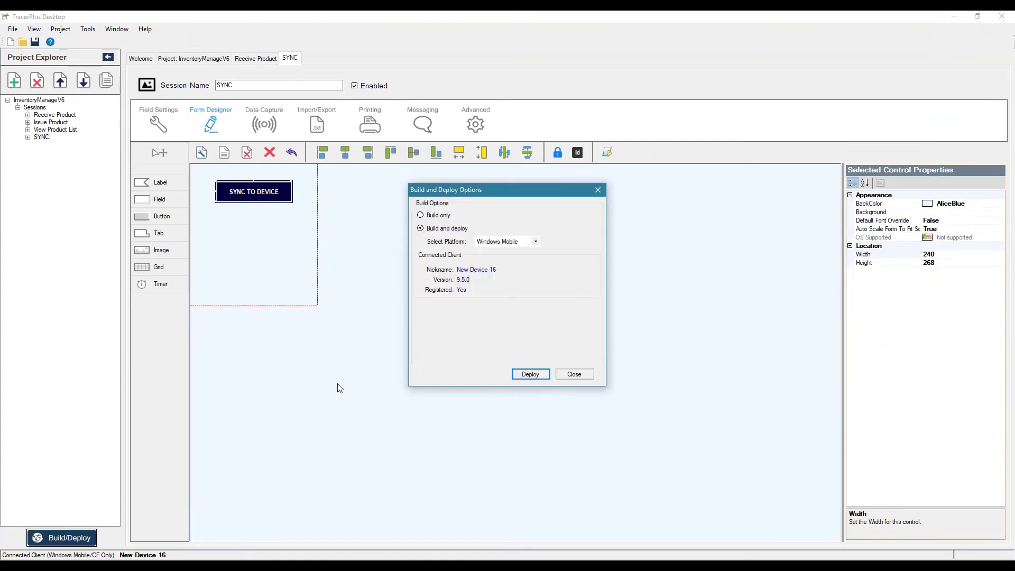
pyautogui.click(522, 373)
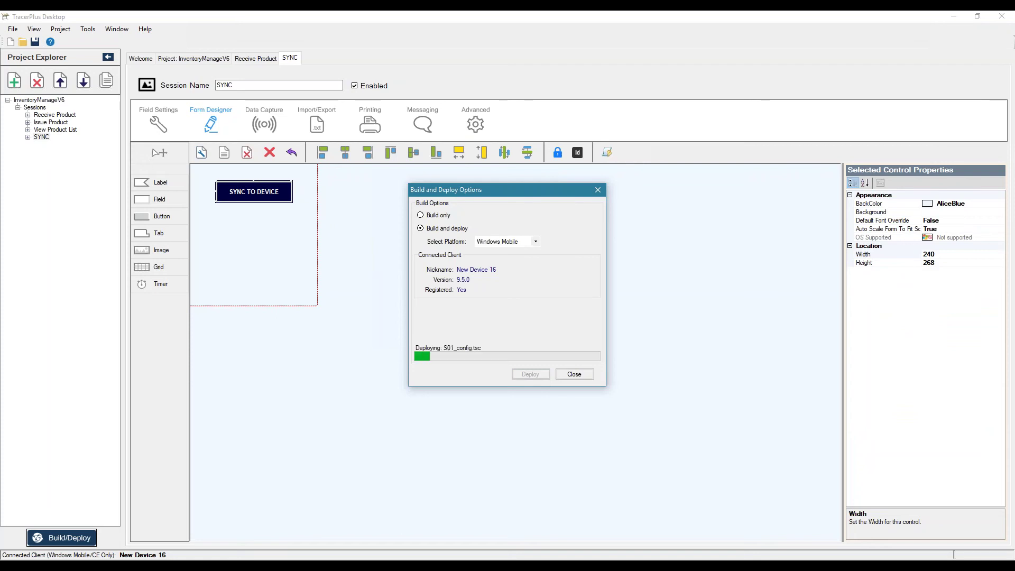
pyautogui.click(573, 375)
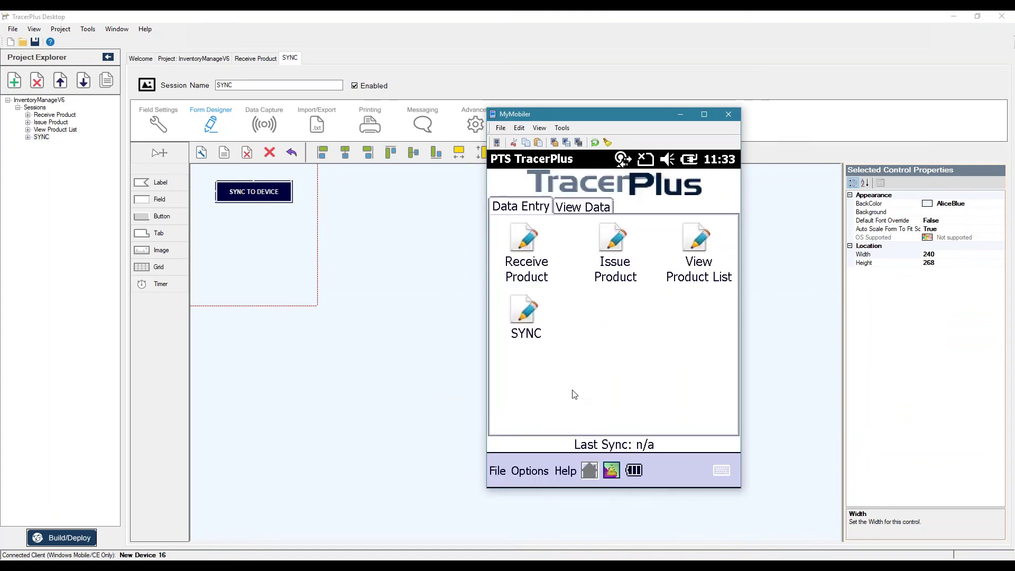
# Step: Open the SYNC session on the device, show the synchronization activity in TracerPlus Connect, and run SYNC TO DEVICE
pyautogui.click(526, 316)
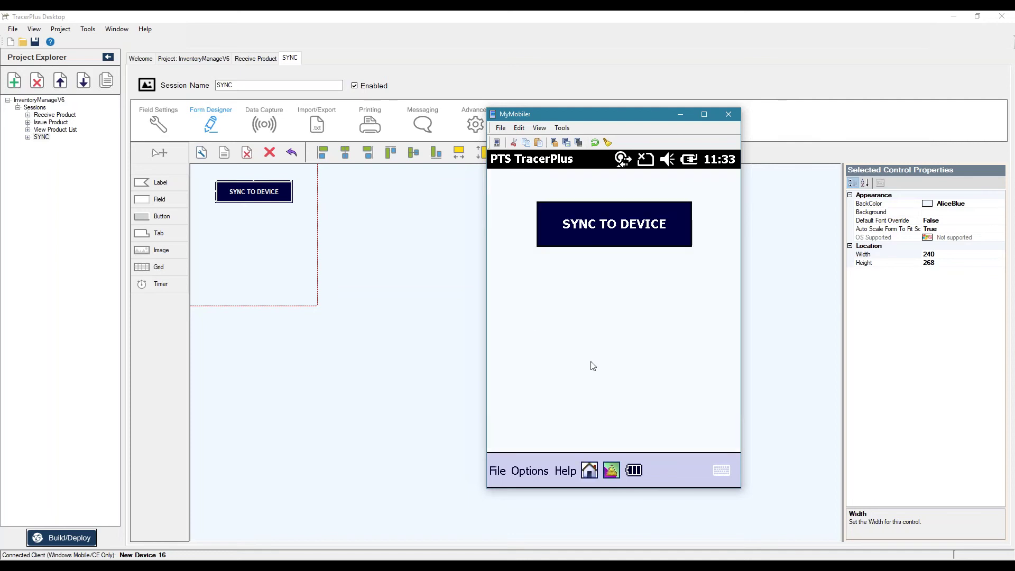
pyautogui.hotkey('alt', 'Tab')
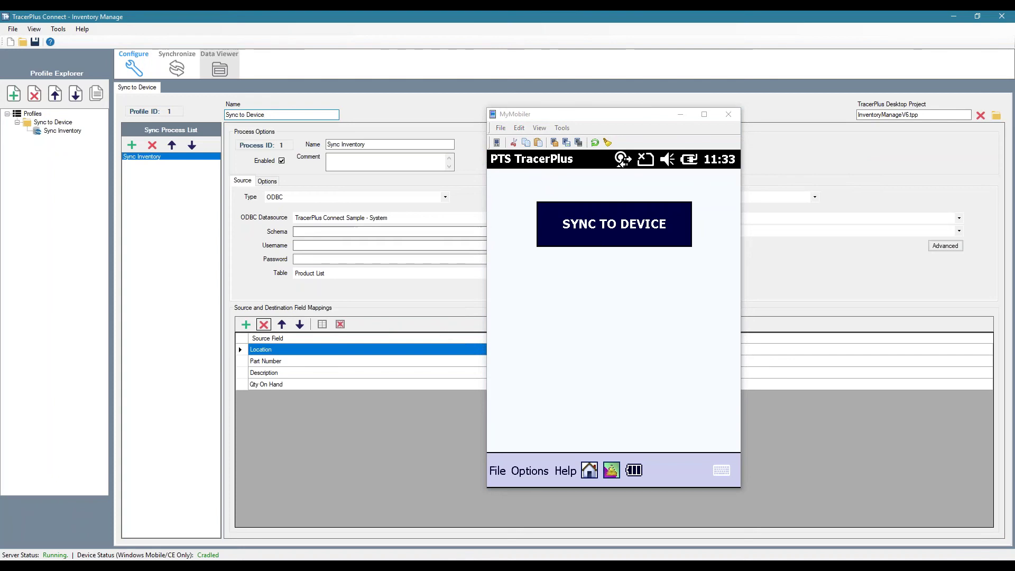
pyautogui.click(220, 67)
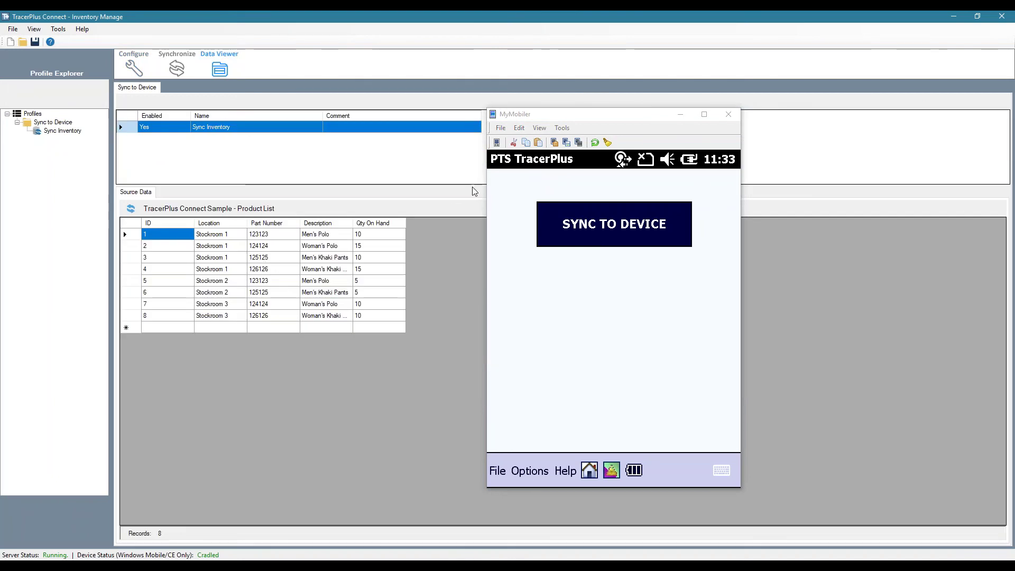
pyautogui.click(177, 67)
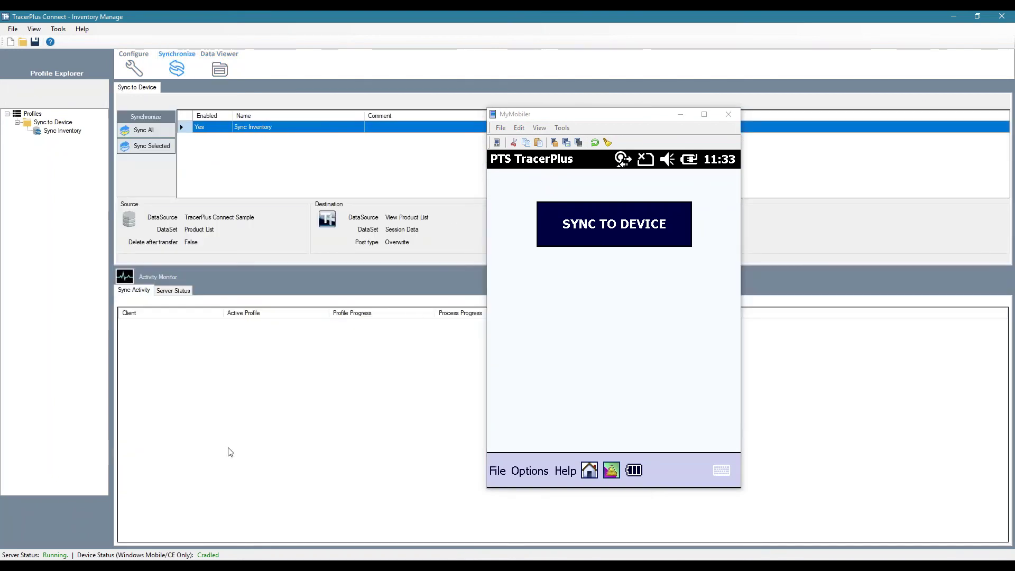
pyautogui.moveTo(623, 115); pyautogui.dragTo(826, 135)
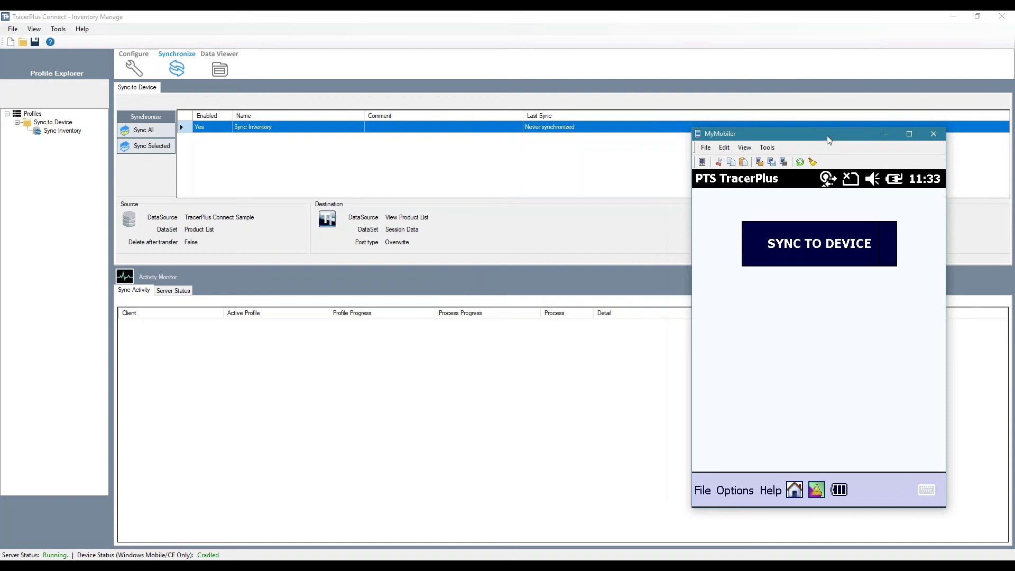
pyautogui.click(800, 244)
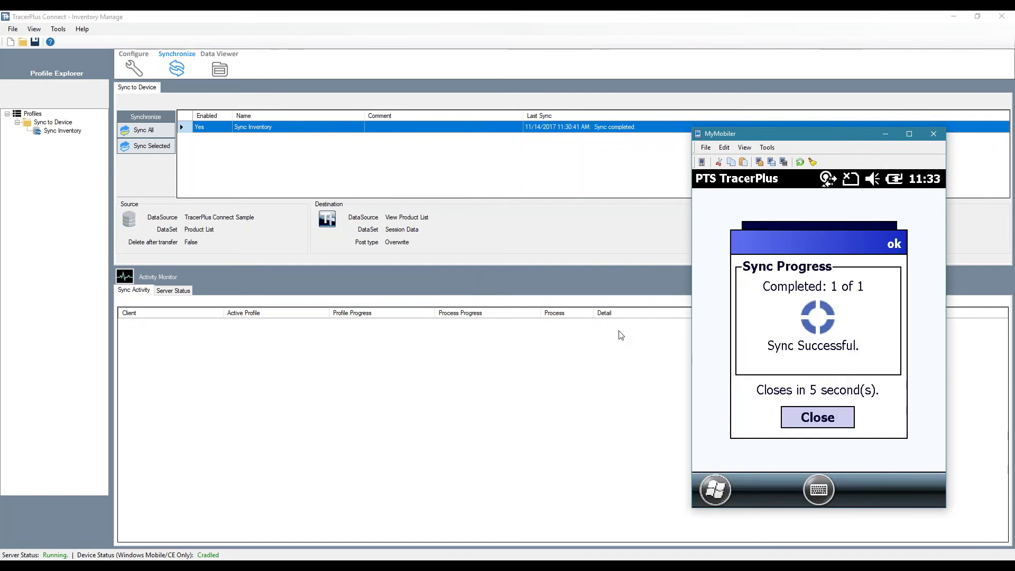
# Step: Compare the Product List source data in TracerPlus Connect with the View Product List records on the device
pyautogui.click(219, 67)
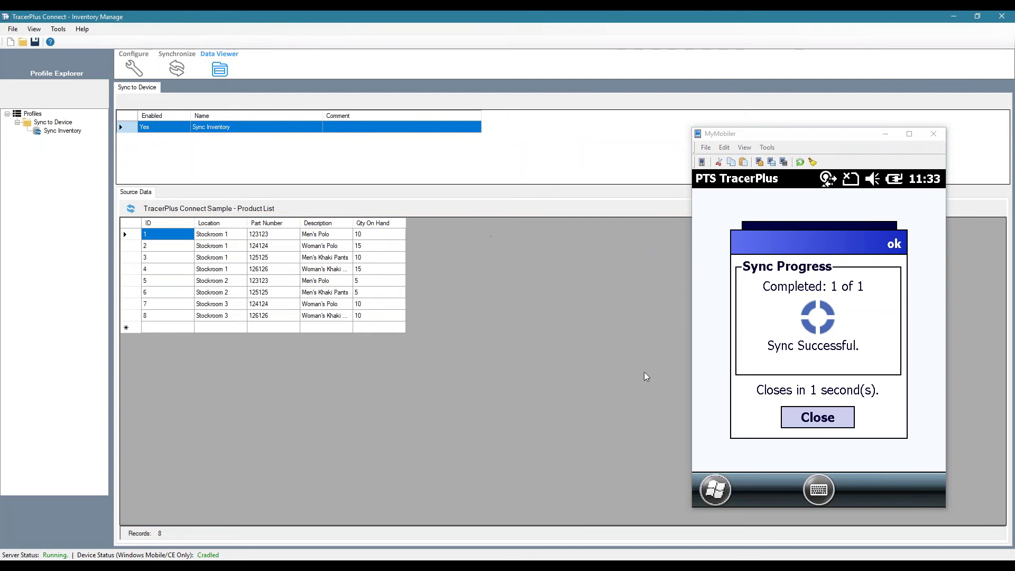
pyautogui.click(794, 490)
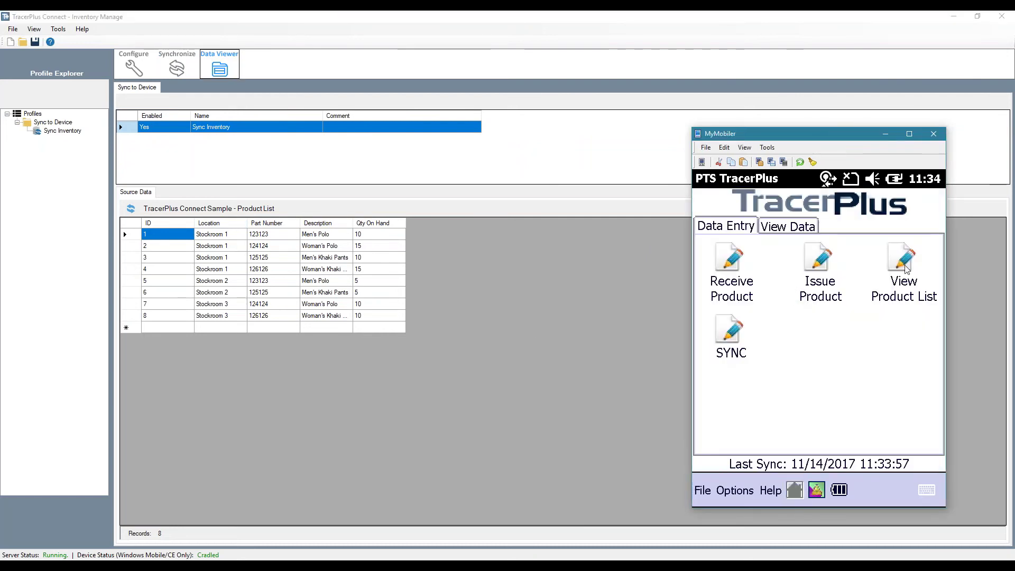
pyautogui.click(904, 265)
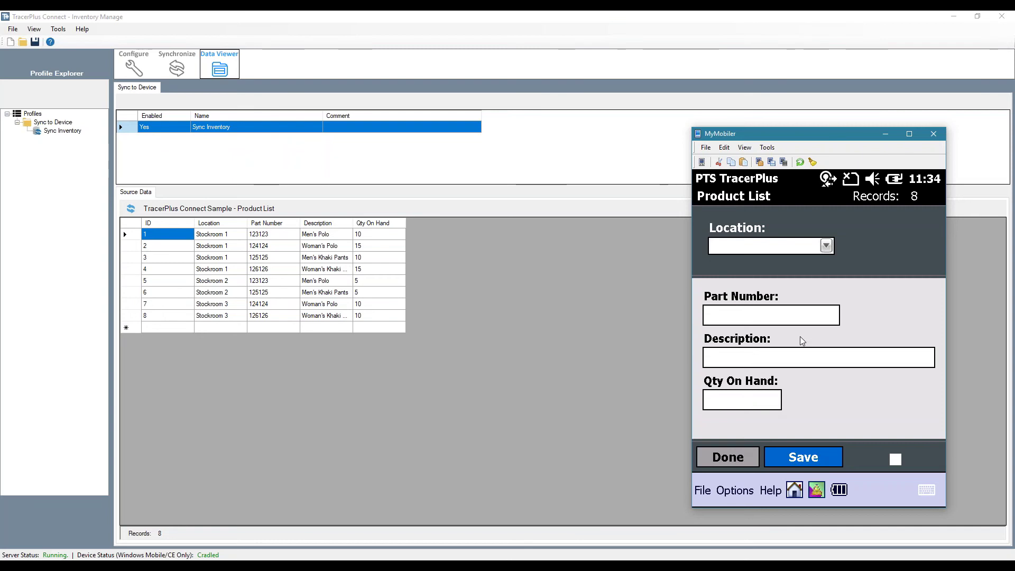
pyautogui.click(725, 455)
pyautogui.click(790, 227)
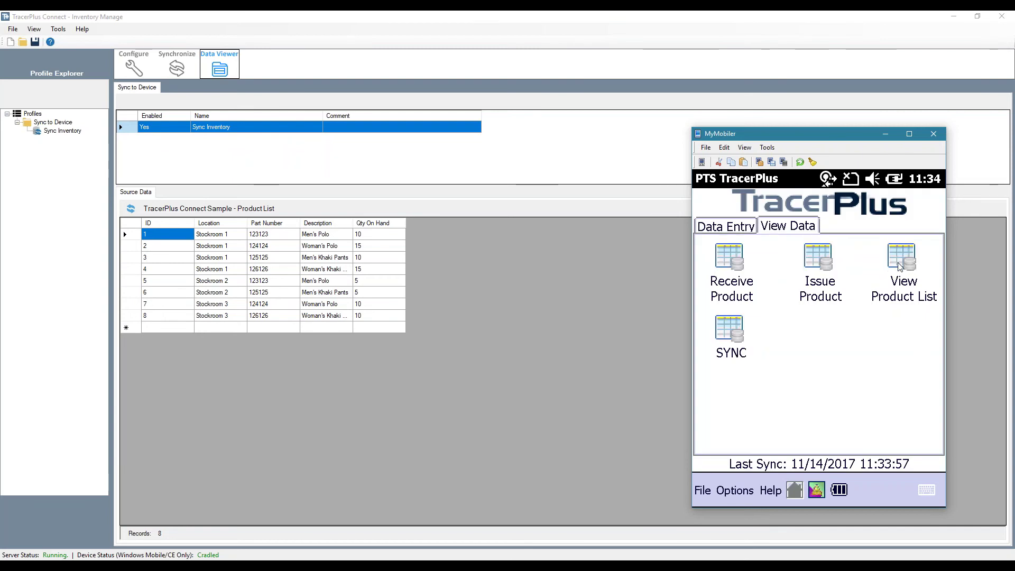
pyautogui.click(901, 264)
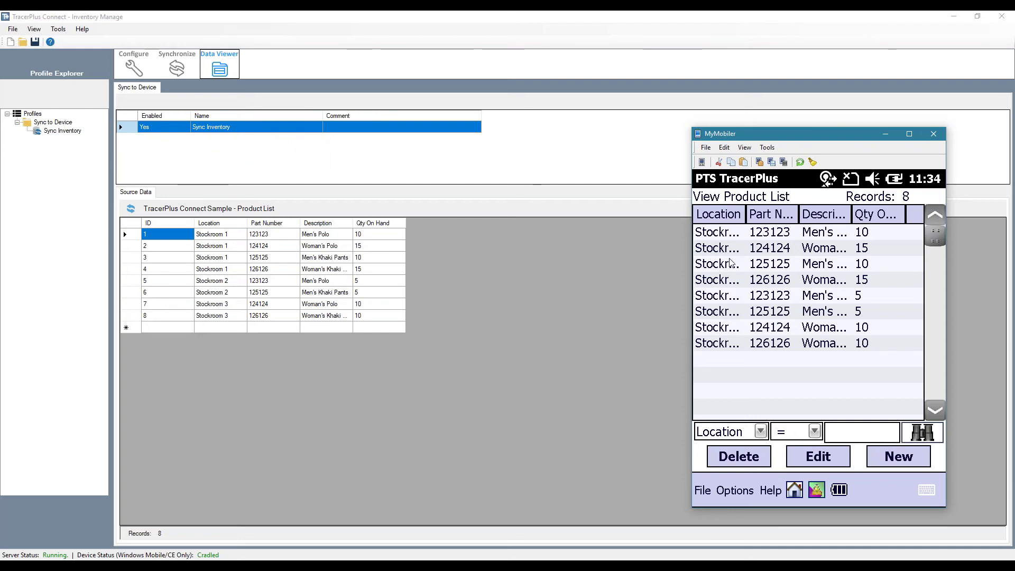
pyautogui.click(794, 493)
# Step: Start a Receive Product entry on the device for part number 123123, receiving to Stockroom 1
pyautogui.click(728, 227)
pyautogui.click(731, 257)
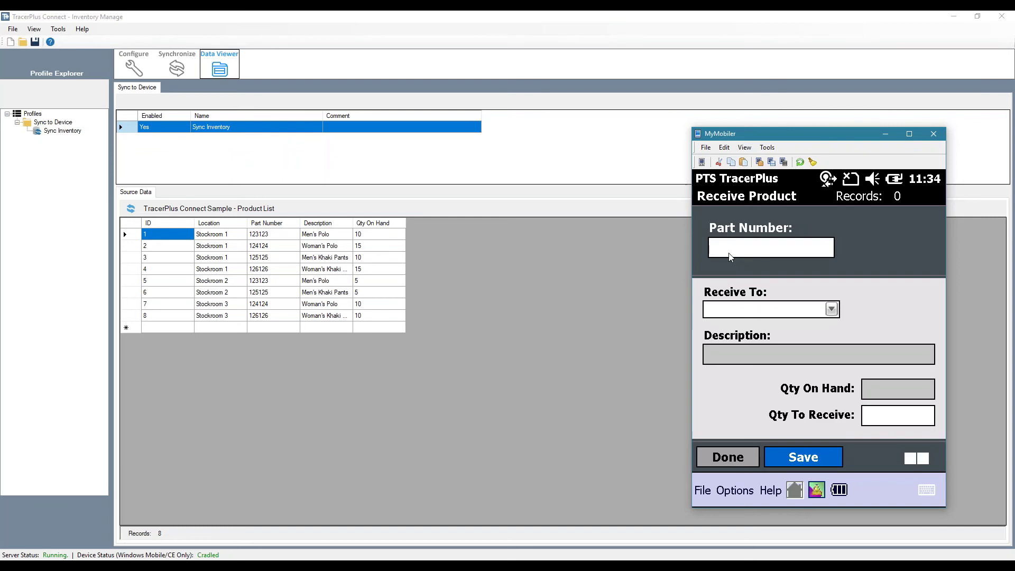
pyautogui.write('123123')
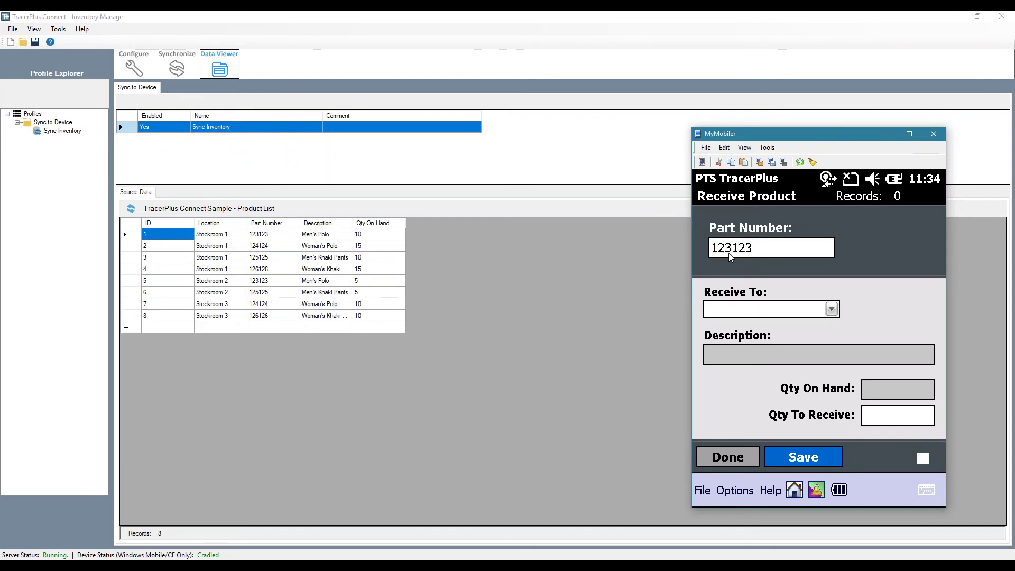
pyautogui.press('Return')
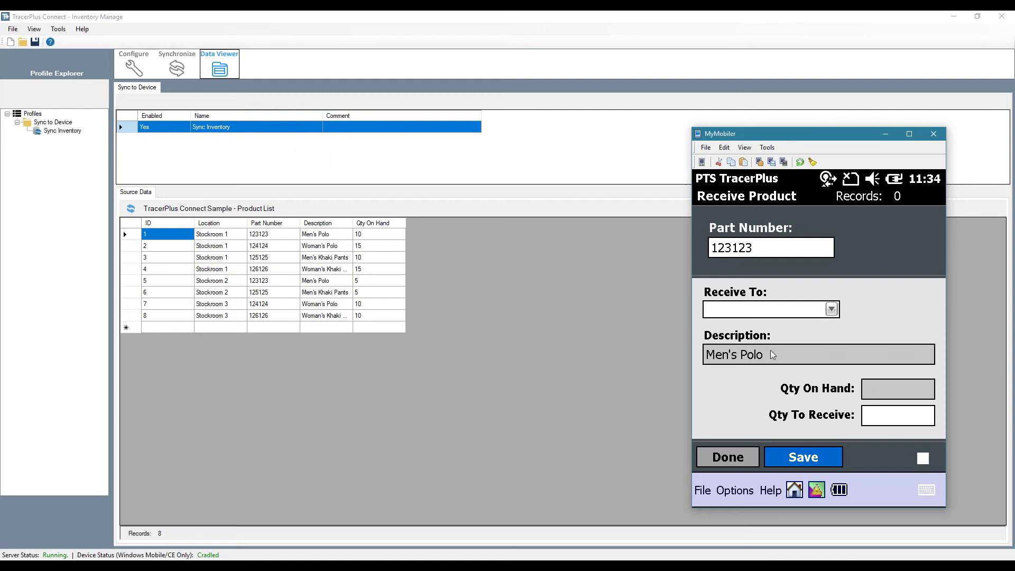
pyautogui.click(831, 309)
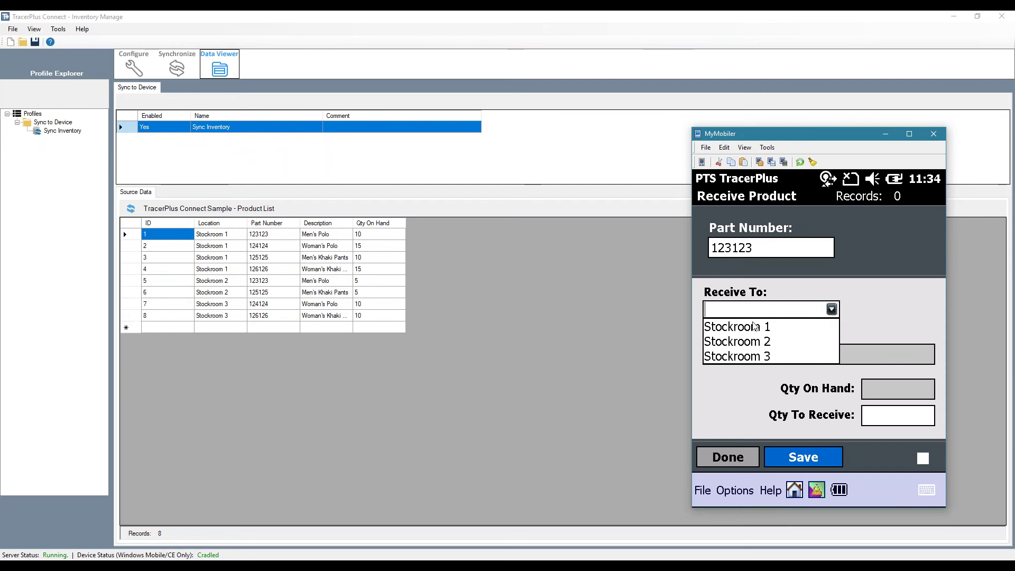
pyautogui.click(741, 328)
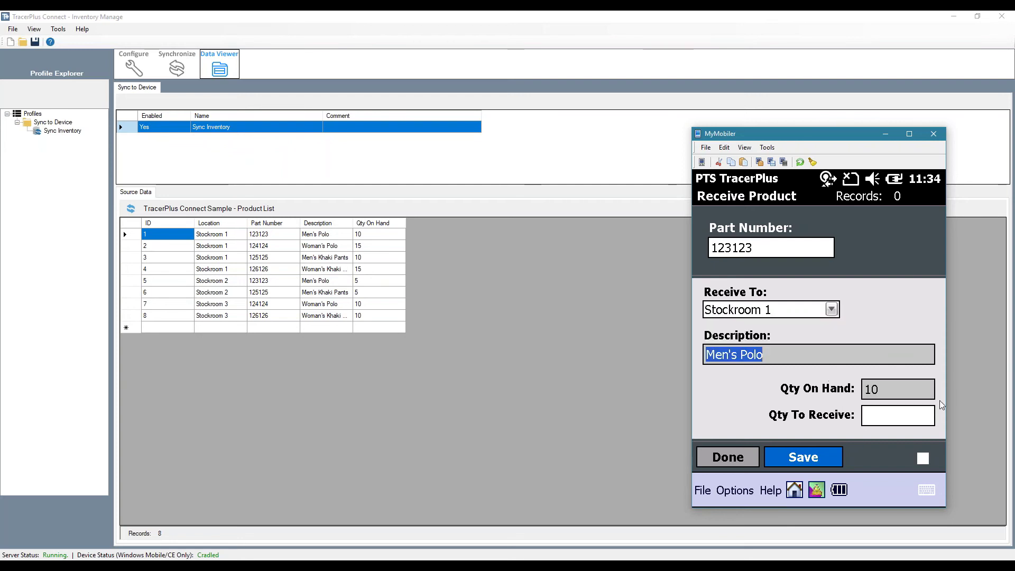
# Step: Set the quantity to receive to 15, save the Receive Product record, and exit the session
pyautogui.click(879, 420)
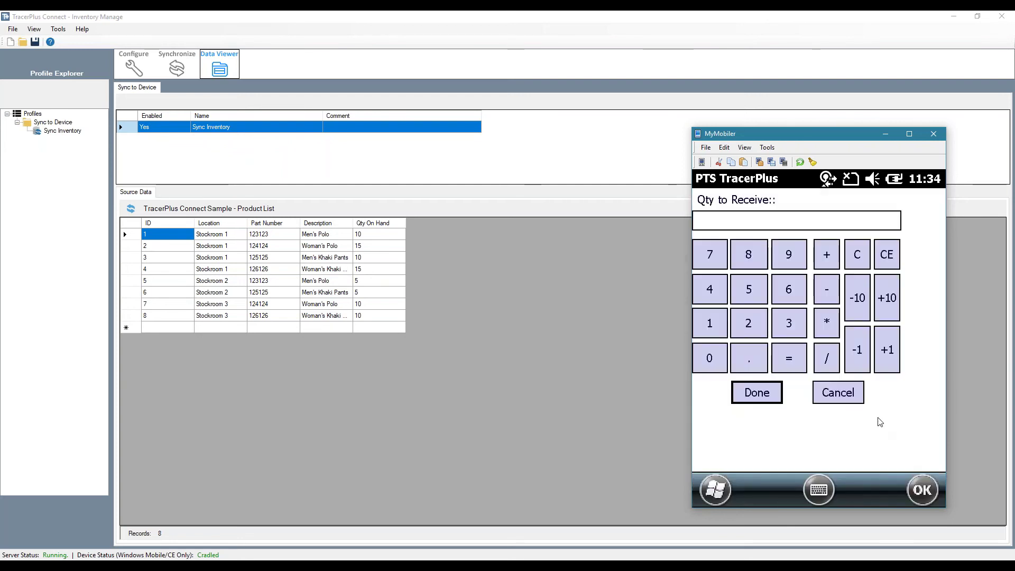
pyautogui.click(713, 330)
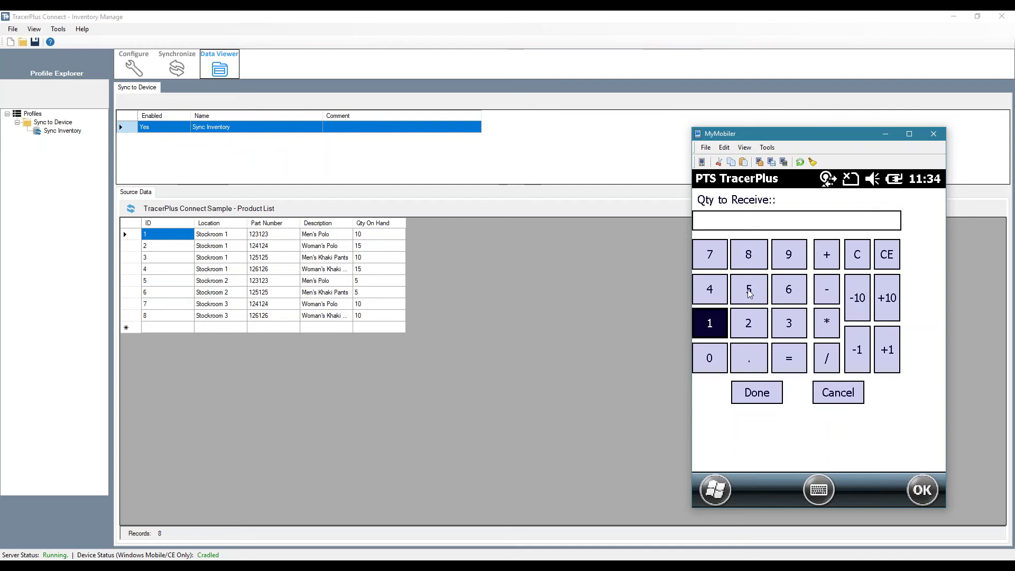
pyautogui.click(748, 290)
pyautogui.click(751, 393)
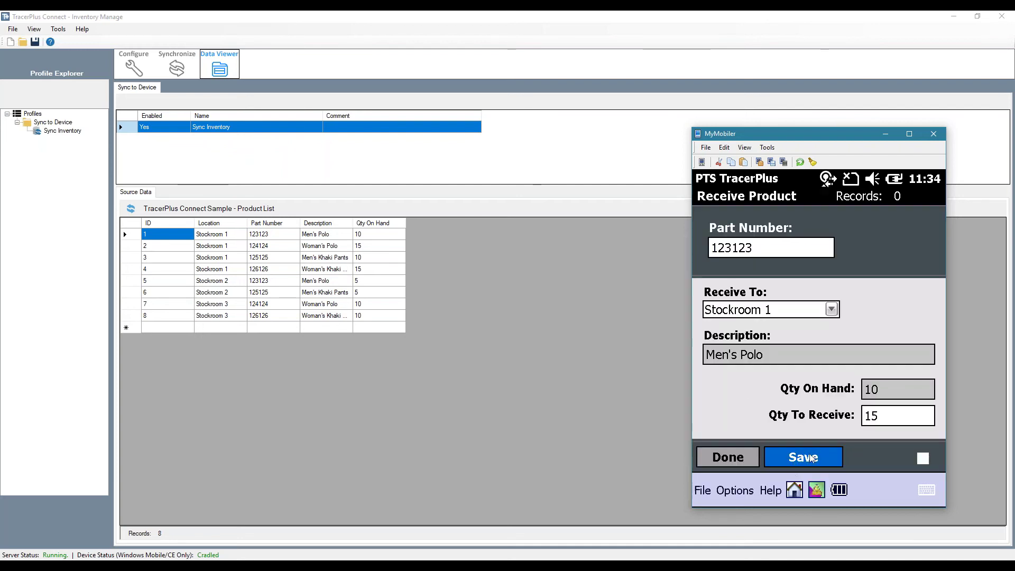
pyautogui.click(796, 464)
pyautogui.click(739, 457)
# Step: Check the quantity on hand of part 123123 in the device's View Product List data and return to the home screen
pyautogui.click(787, 226)
pyautogui.click(904, 261)
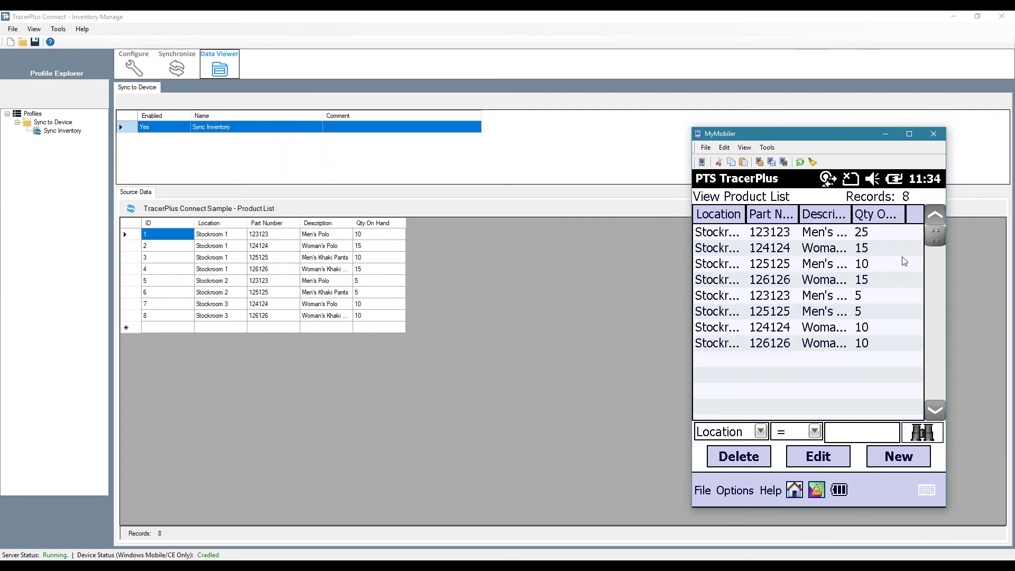
pyautogui.click(871, 241)
pyautogui.click(794, 490)
# Step: Start an Issue Product entry on the device for part number 123123, issuing from Stockroom 1
pyautogui.click(724, 233)
pyautogui.click(814, 255)
pyautogui.write('123123')
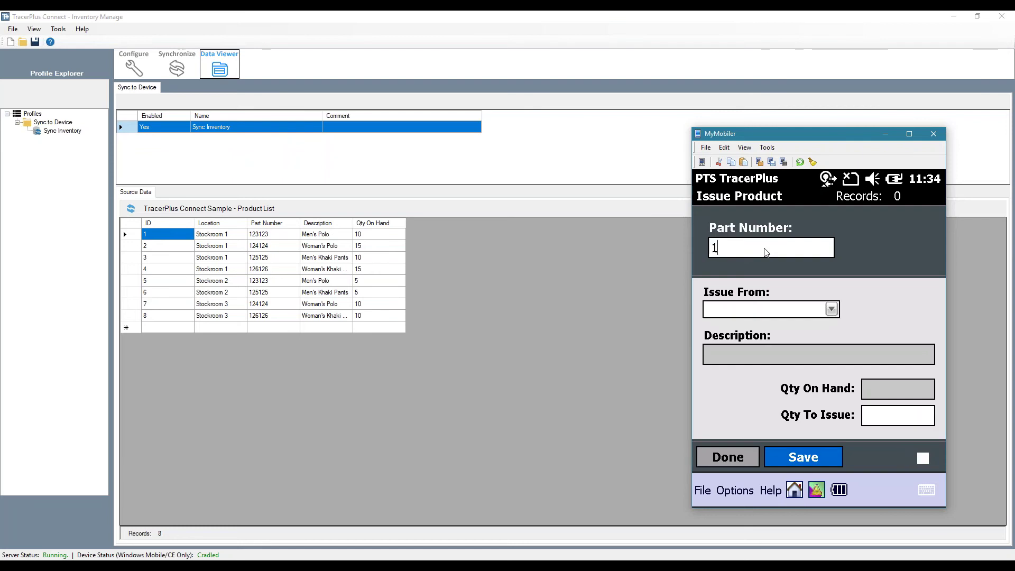
pyautogui.click(831, 309)
pyautogui.click(763, 328)
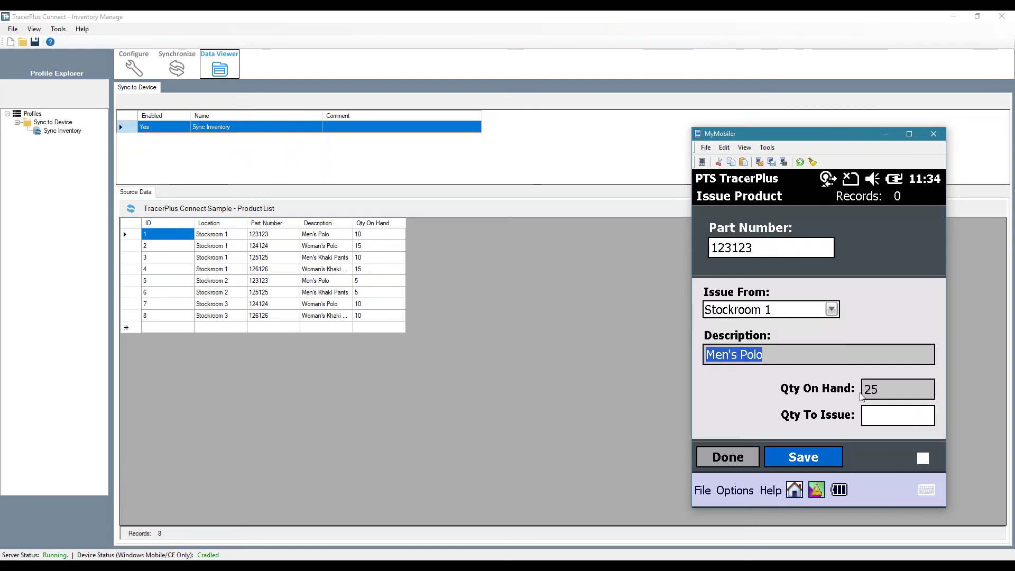
# Step: Set the quantity to issue to 10 and save the Issue Product record
pyautogui.click(890, 424)
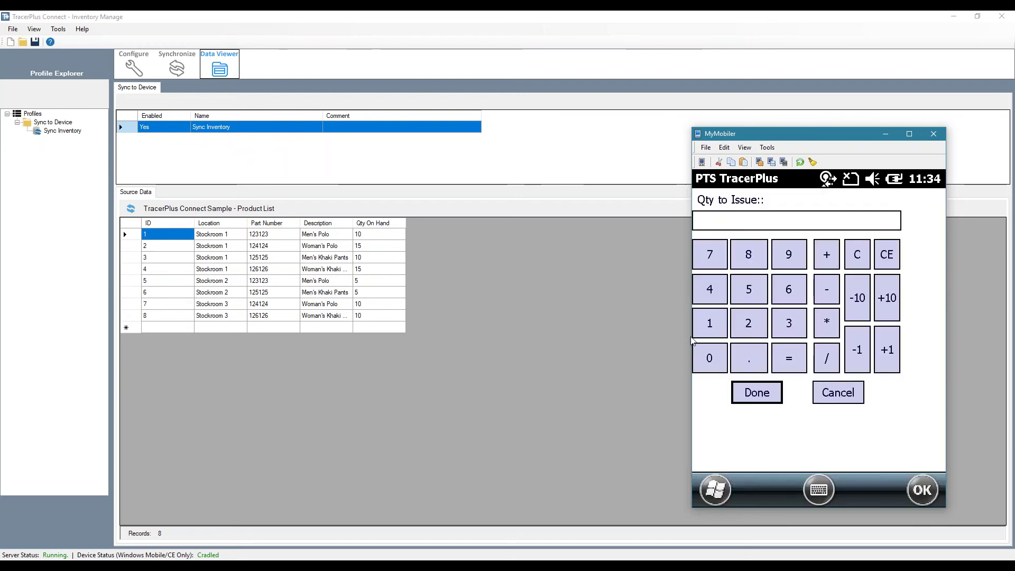
pyautogui.click(710, 324)
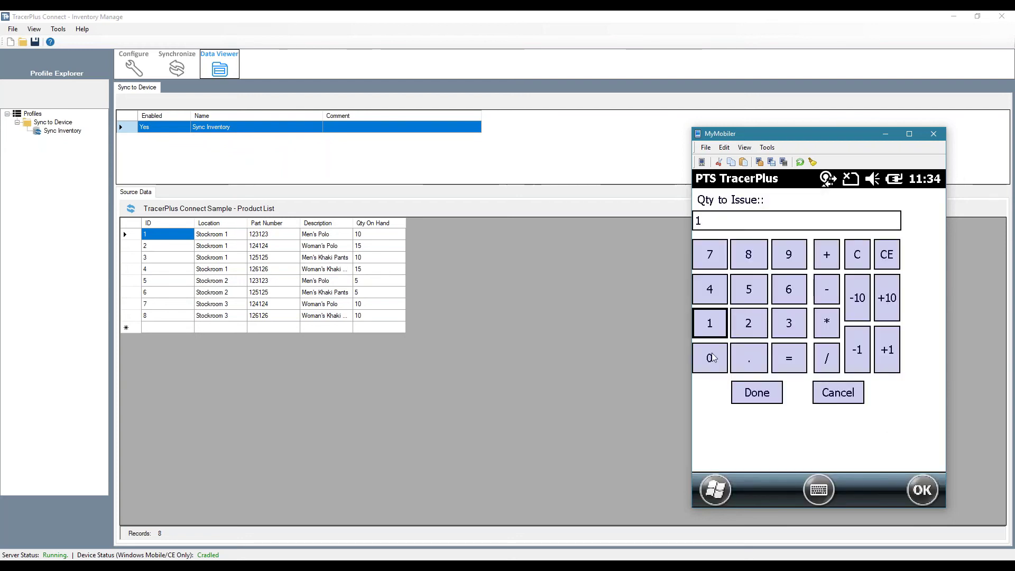
pyautogui.click(712, 357)
pyautogui.click(755, 392)
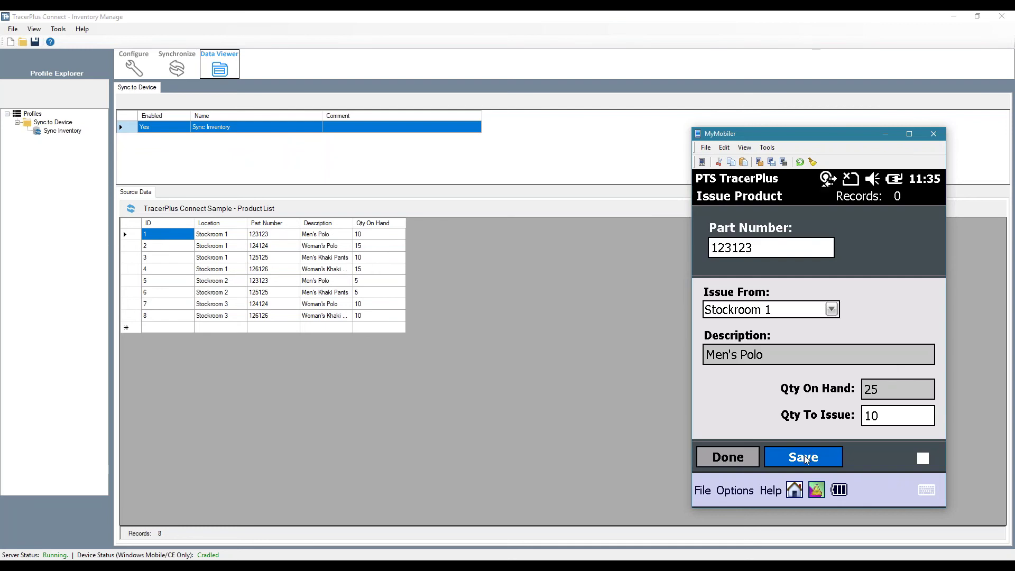
pyautogui.click(804, 457)
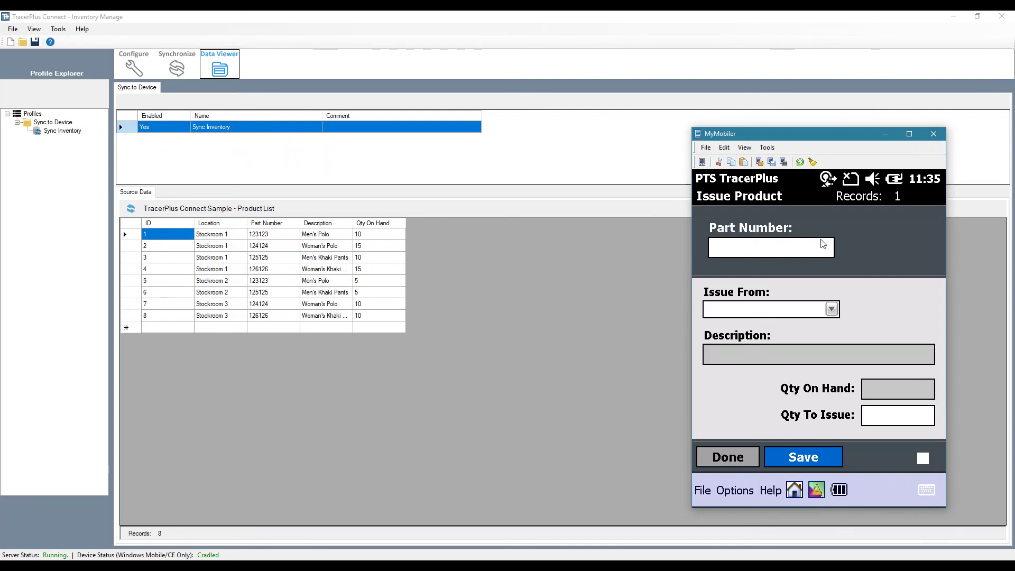
# Step: Check part 123123's quantity on hand in the View Product List data and return to the device's data entry sessions
pyautogui.click(796, 229)
pyautogui.click(907, 262)
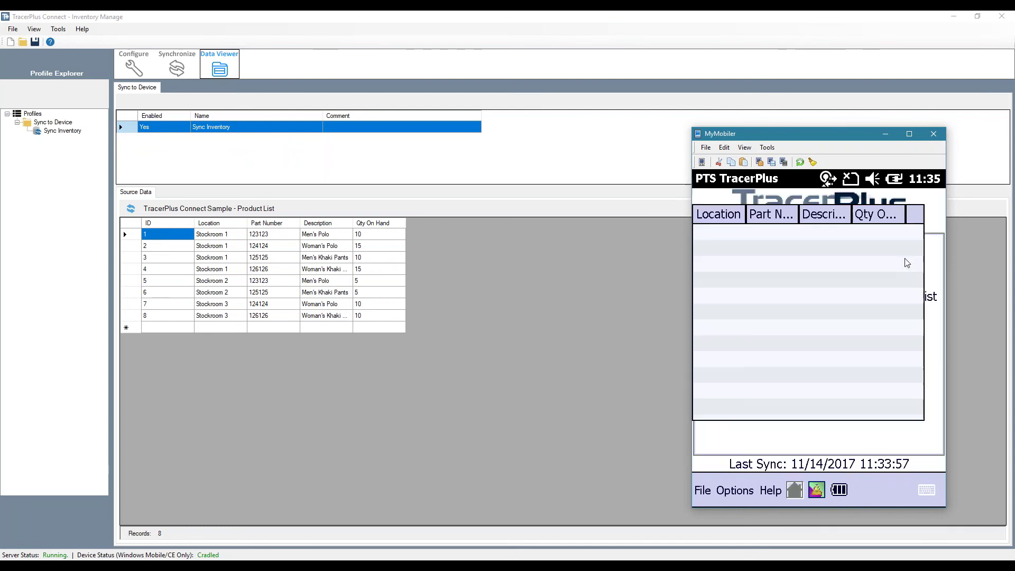
pyautogui.click(865, 236)
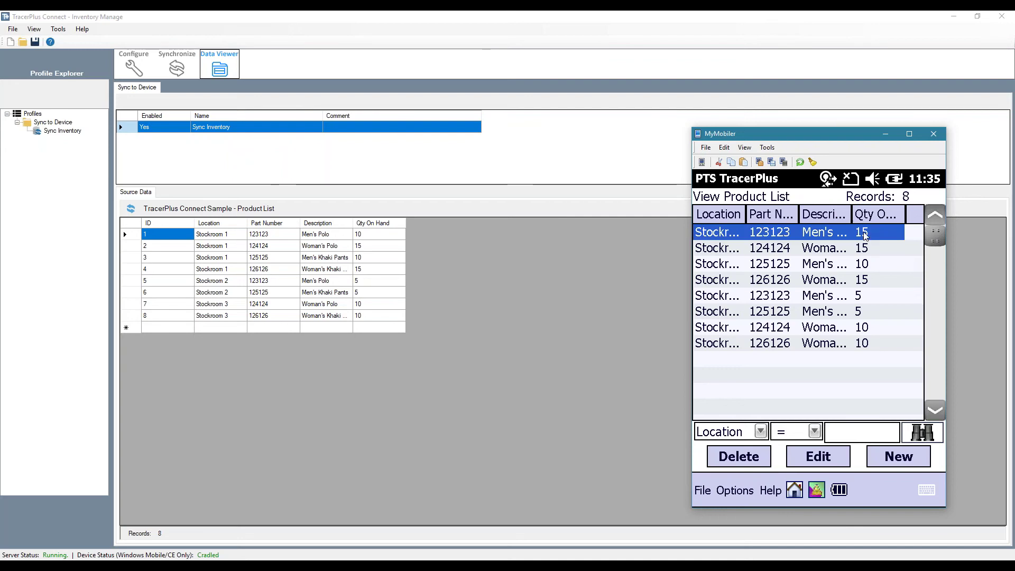
pyautogui.click(794, 489)
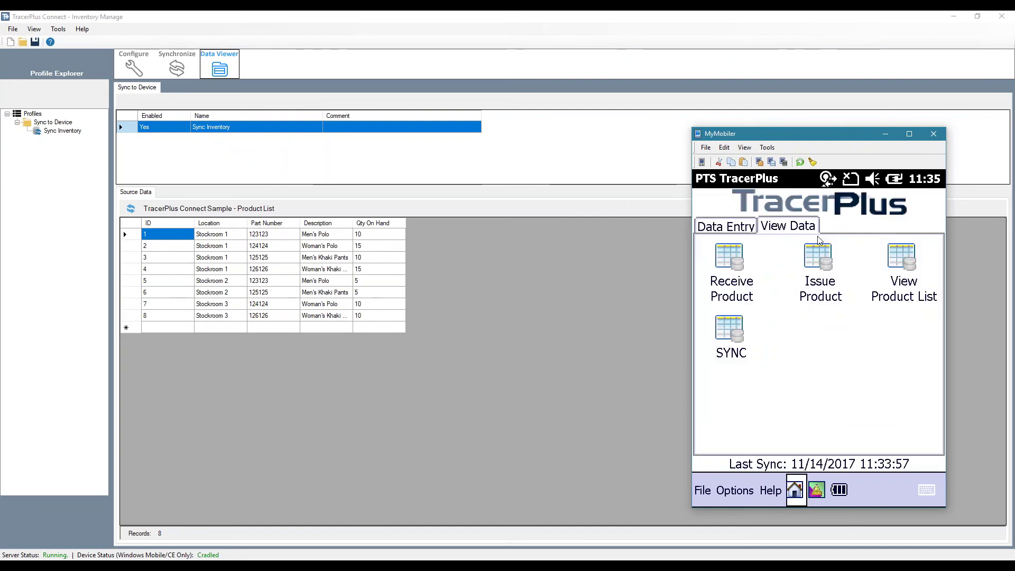
pyautogui.click(739, 228)
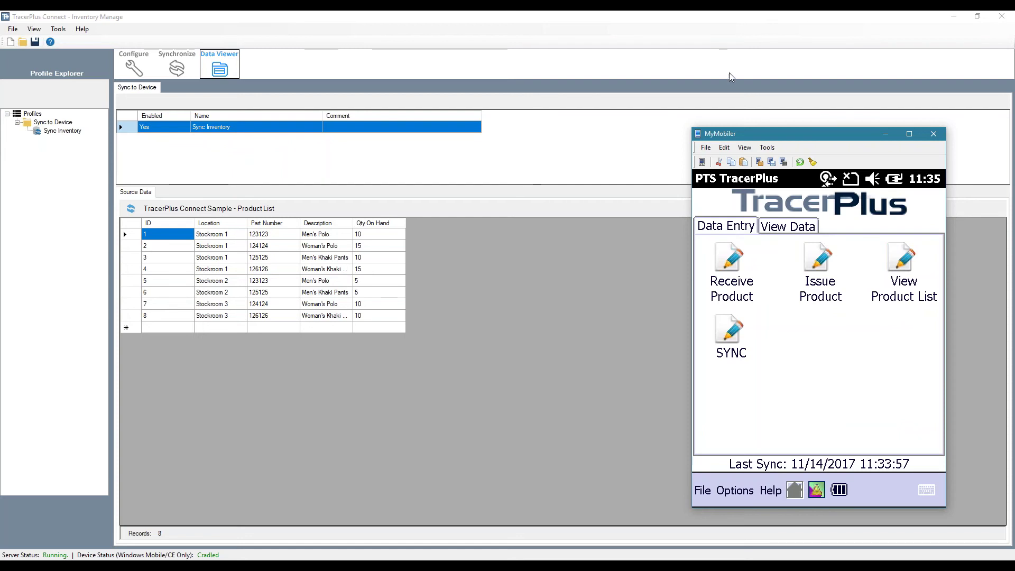
# Step: Put the device screen away, switch to TracerPlus Desktop and create a new project with a first session
pyautogui.click(882, 136)
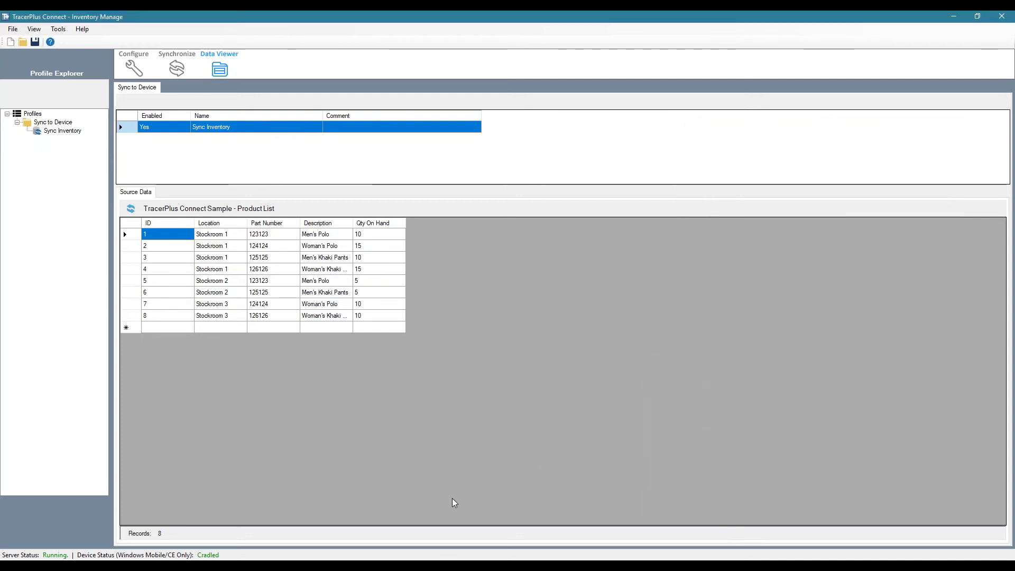
pyautogui.hotkey('alt', 'Tab')
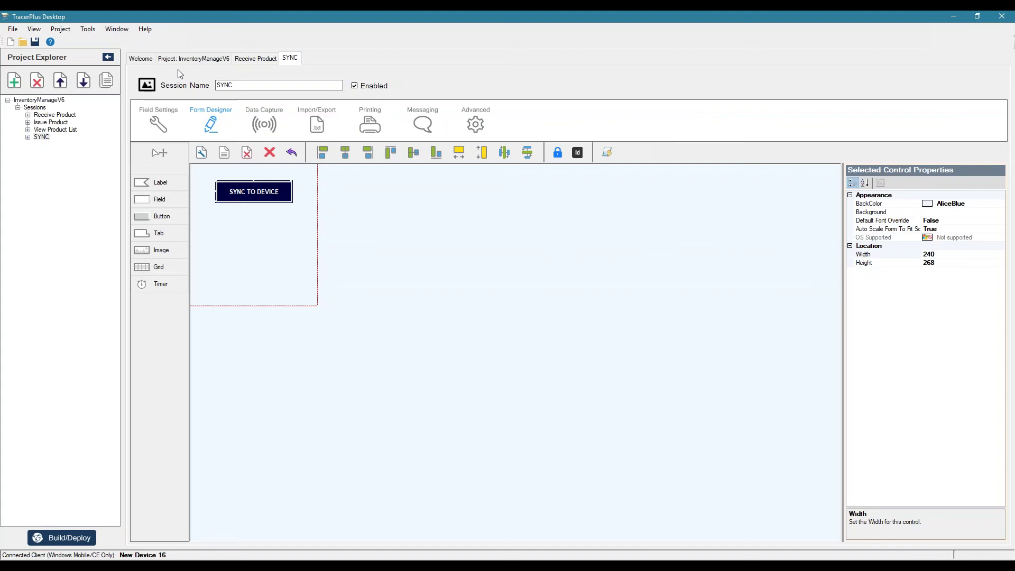
pyautogui.click(147, 59)
pyautogui.click(170, 144)
pyautogui.click(508, 327)
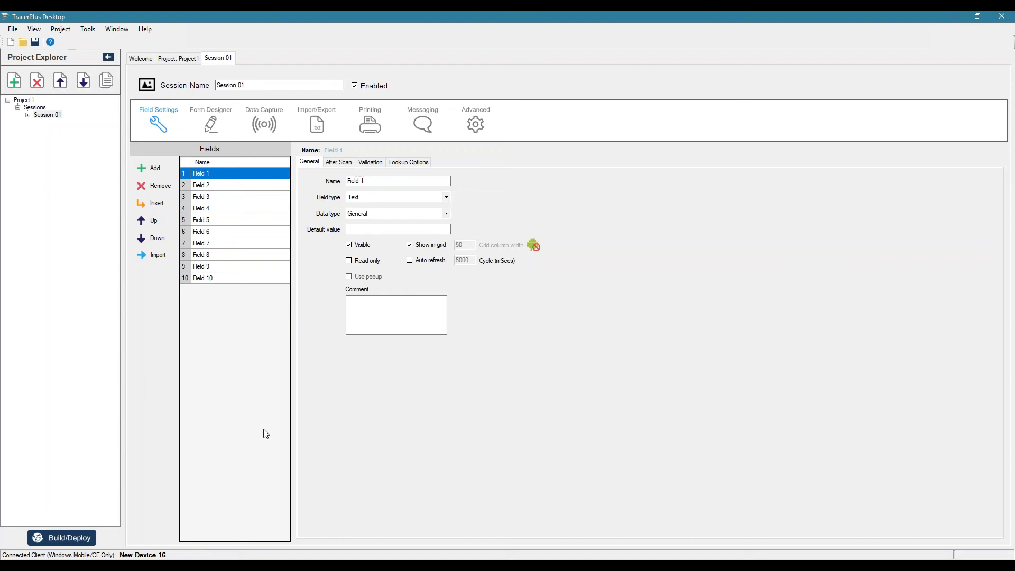
# Step: Set the new project's OS platform to Windows and return to Session 01's data capture settings
pyautogui.click(272, 116)
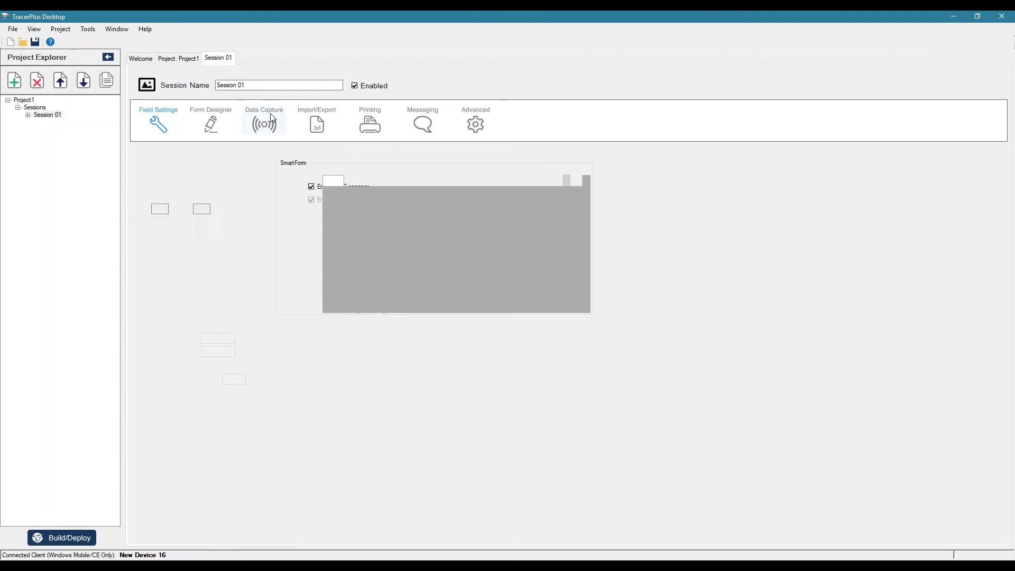
pyautogui.click(174, 59)
pyautogui.click(164, 172)
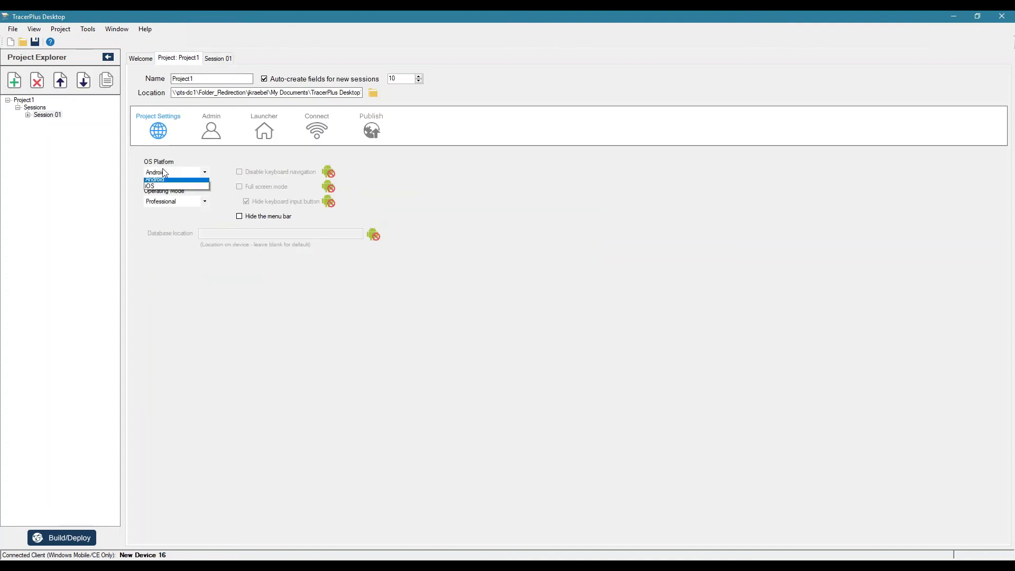
pyautogui.click(161, 192)
pyautogui.click(164, 172)
pyautogui.click(163, 173)
pyautogui.click(164, 173)
pyautogui.click(161, 182)
pyautogui.click(222, 59)
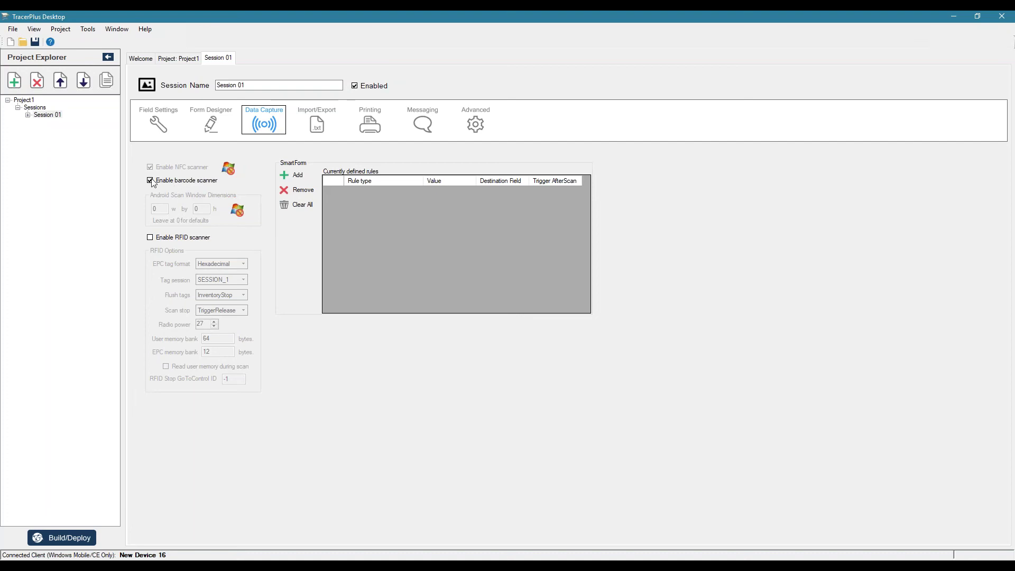
# Step: Add a SmartForm rule of type Barcode Scan Complete with Field 3 as its destination field
pyautogui.click(288, 180)
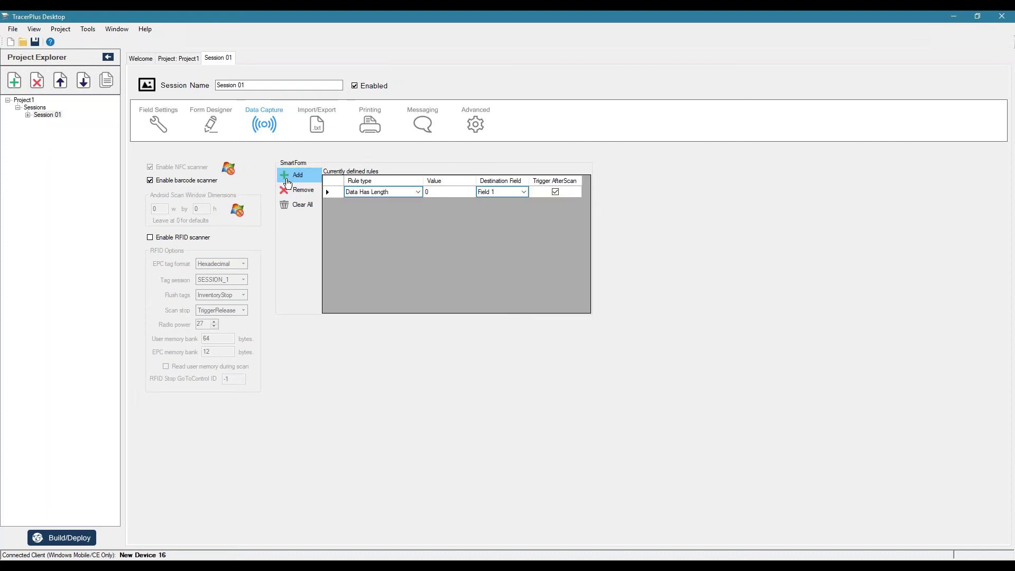
pyautogui.click(417, 192)
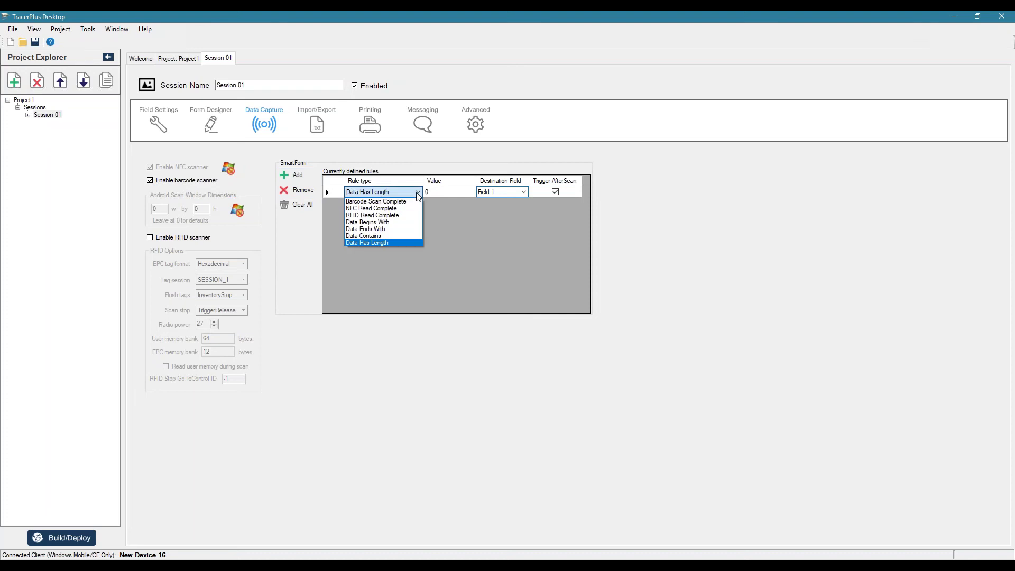
pyautogui.click(379, 201)
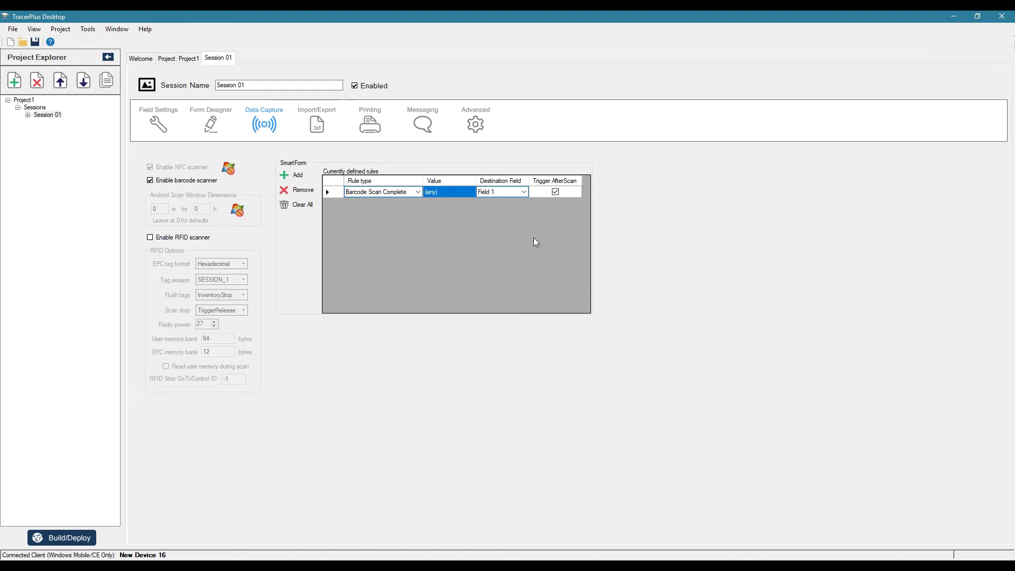
pyautogui.click(522, 192)
pyautogui.click(523, 193)
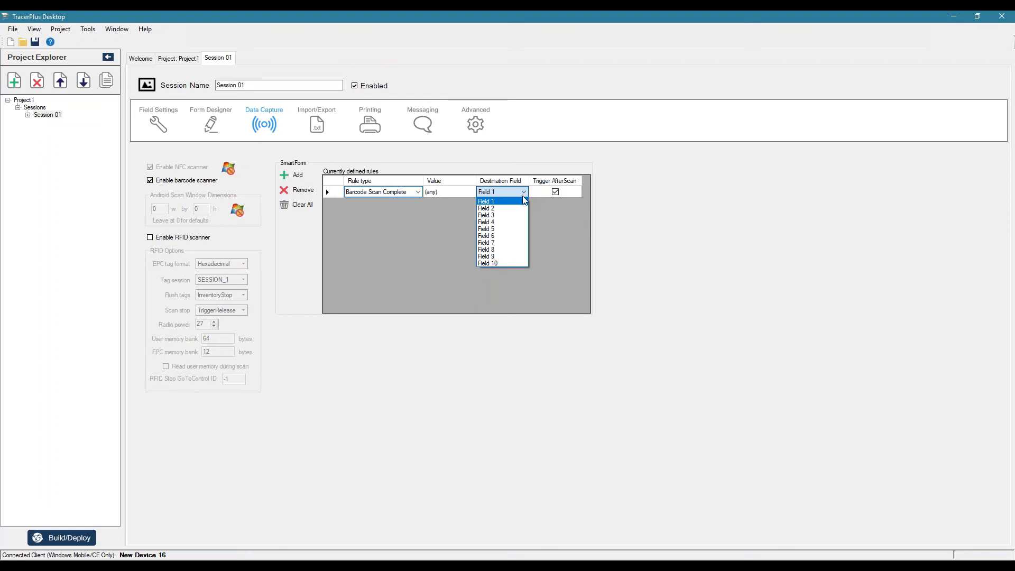
pyautogui.click(486, 215)
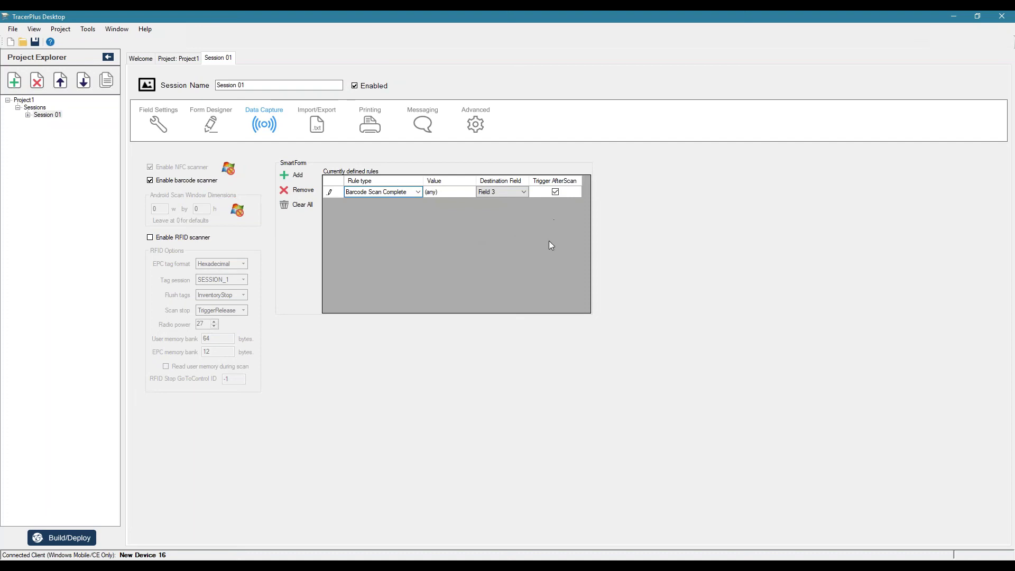
# Step: Look over Field 3 and Field 4 in the field settings and build Session 01's default form from them
pyautogui.click(158, 123)
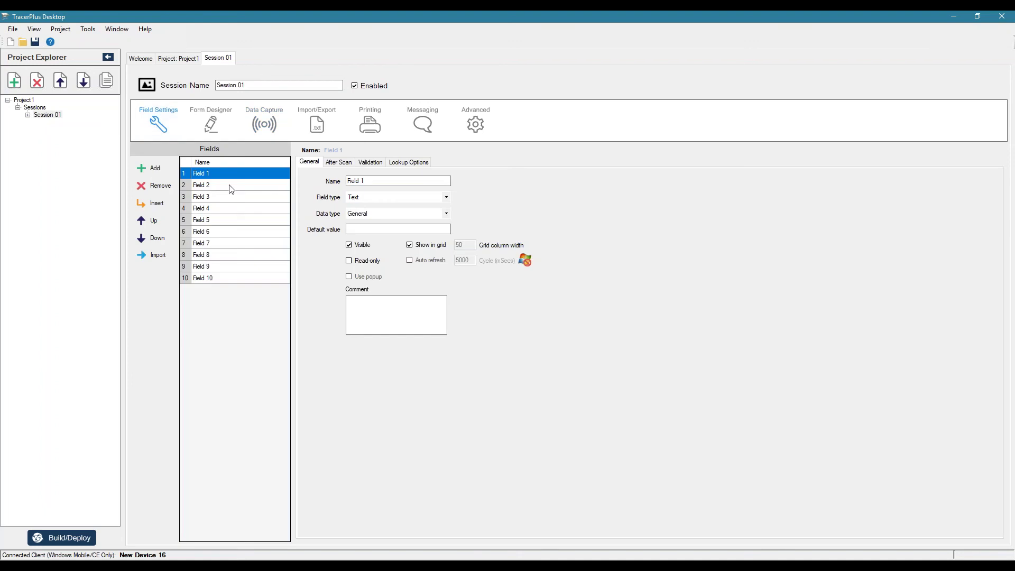
pyautogui.click(218, 200)
pyautogui.click(219, 207)
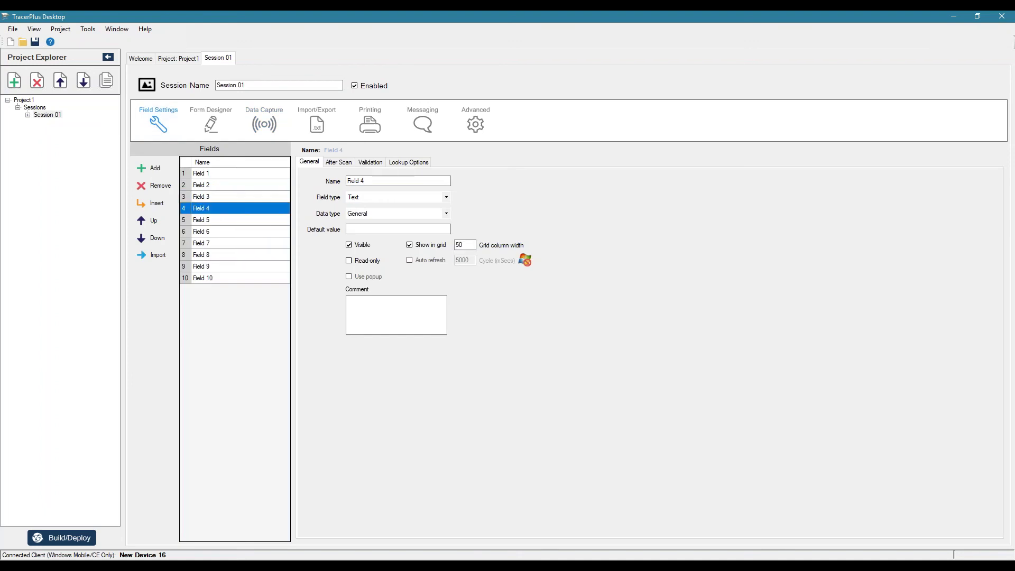
pyautogui.click(211, 121)
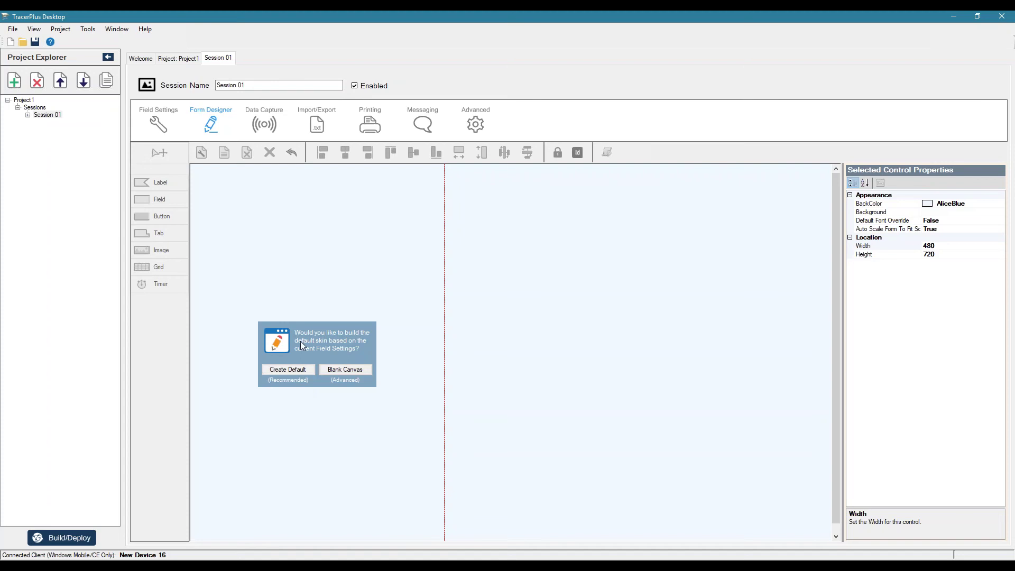
pyautogui.click(288, 369)
# Step: Set Session 01's form dimensions to 240 by 268 pixels with automatic scaling of the form
pyautogui.click(202, 154)
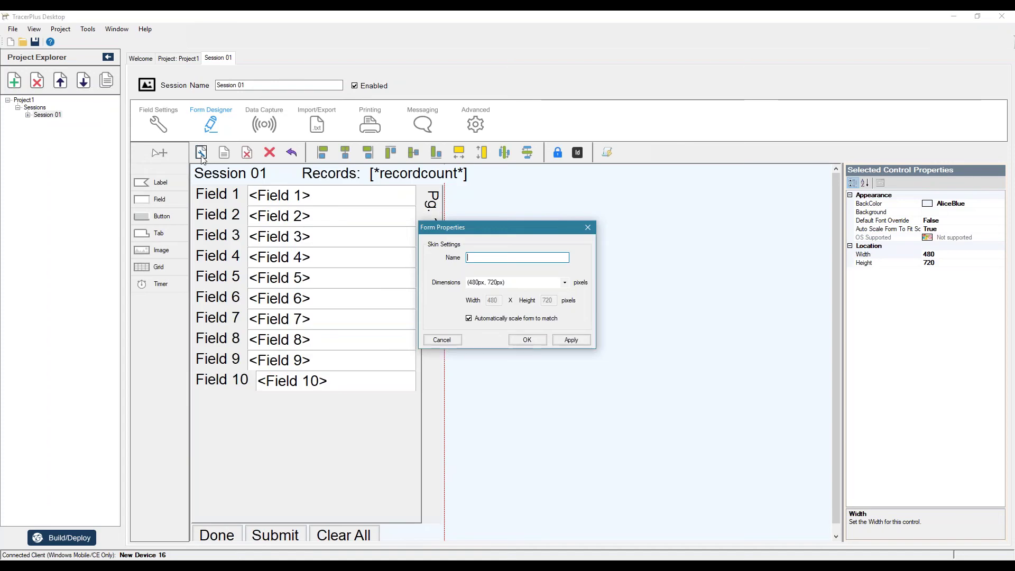
pyautogui.click(559, 284)
pyautogui.click(559, 285)
pyautogui.click(509, 317)
pyautogui.click(527, 339)
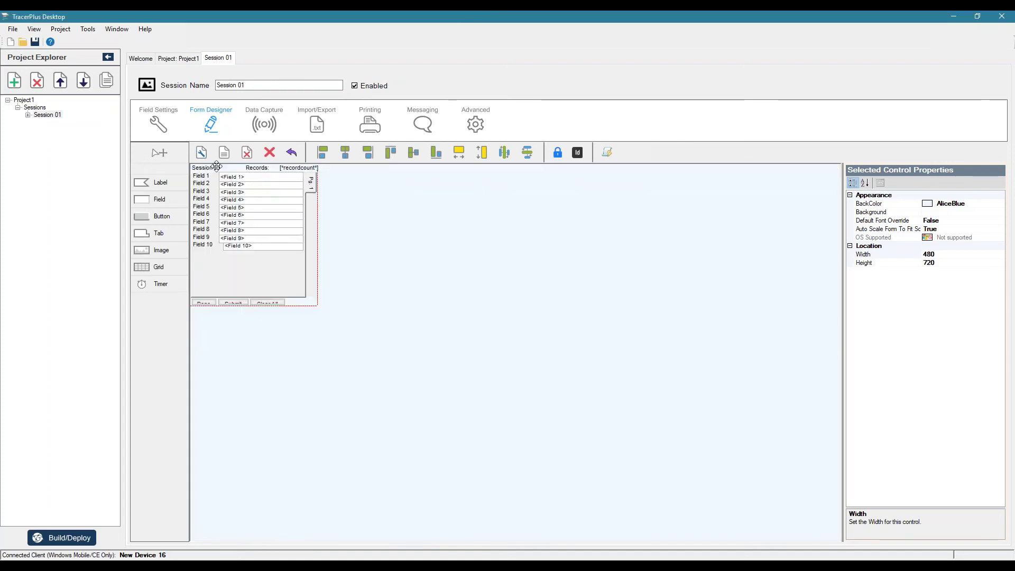
pyautogui.click(462, 326)
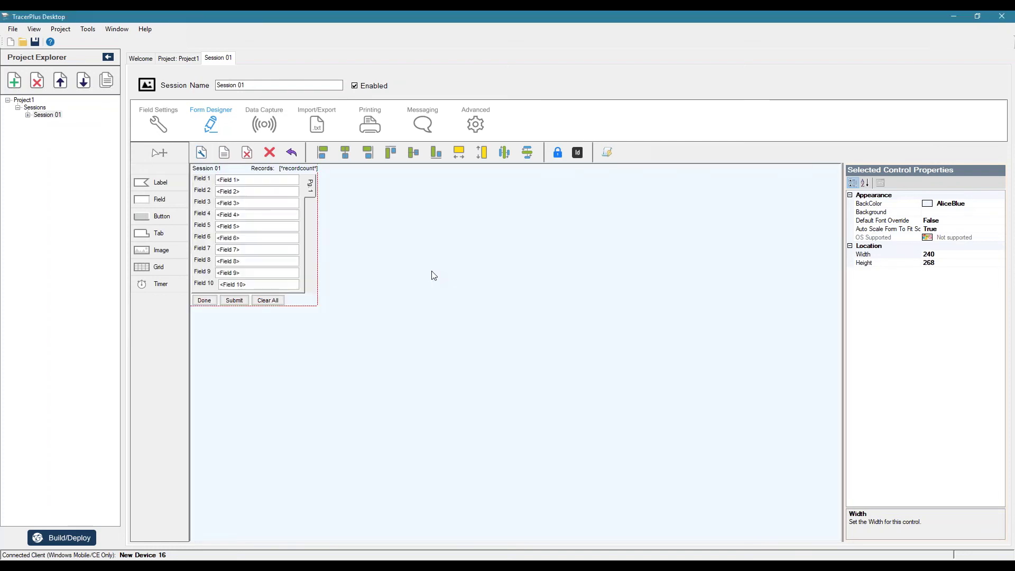
# Step: Deploy the project to the connected Windows Mobile device, overwriting the existing copy, and open Session 01 on the device
pyautogui.click(62, 537)
pyautogui.click(528, 373)
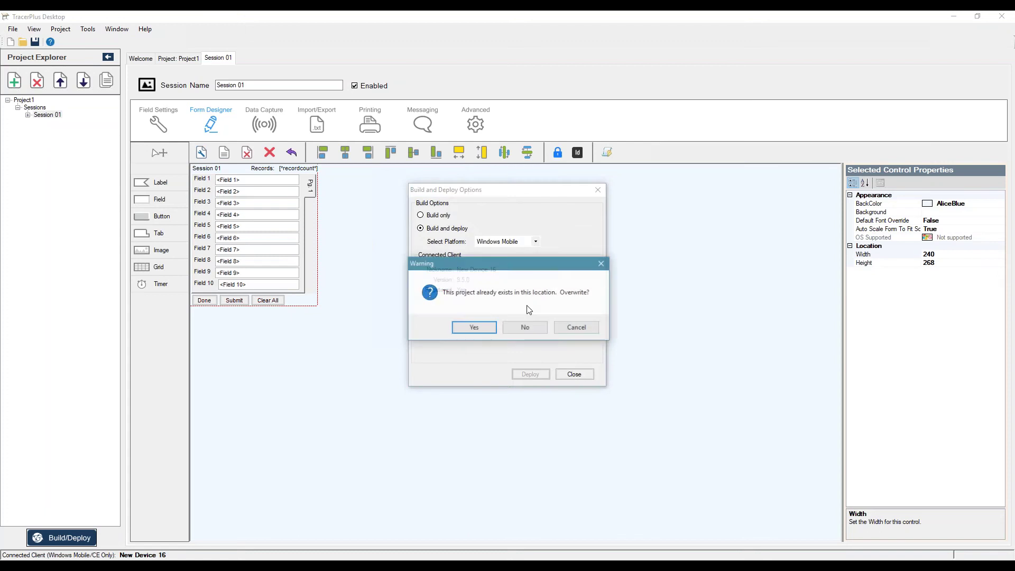
pyautogui.click(486, 328)
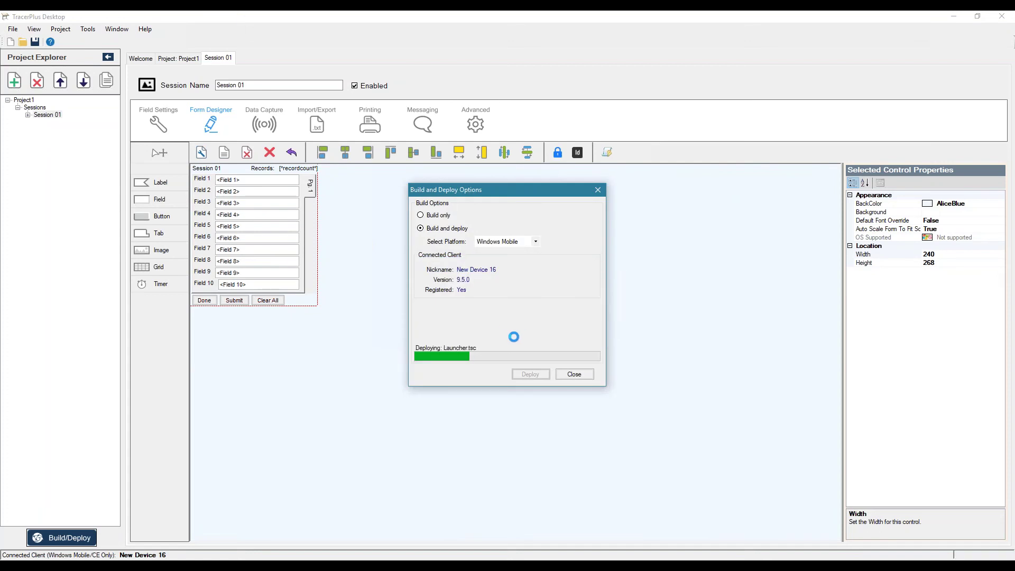
pyautogui.click(559, 373)
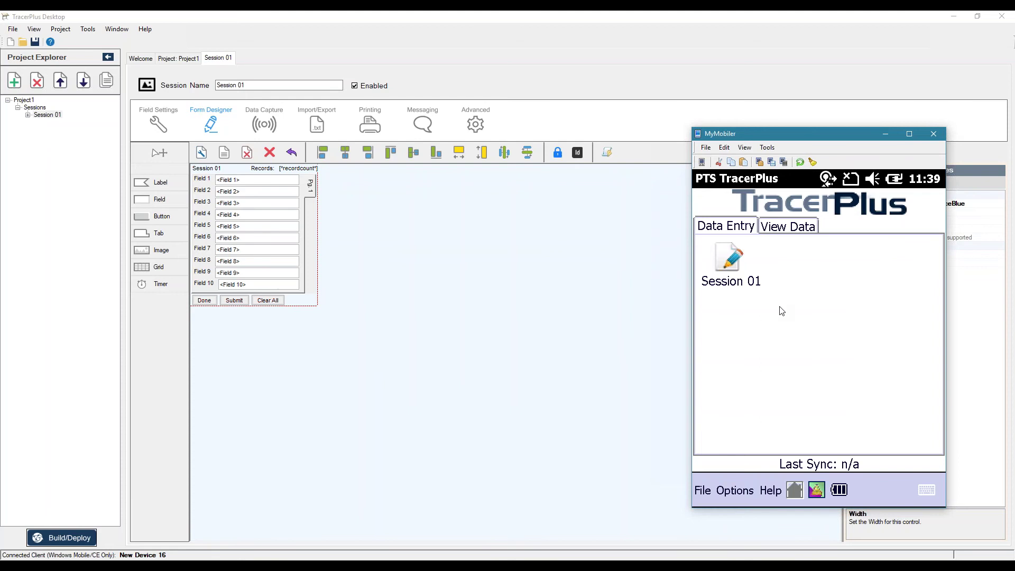
pyautogui.click(734, 275)
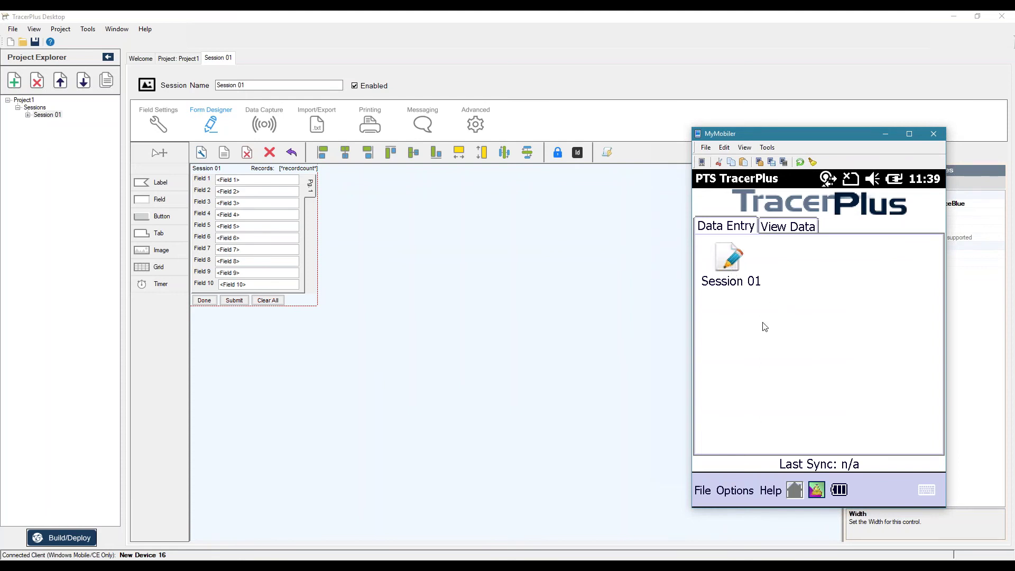
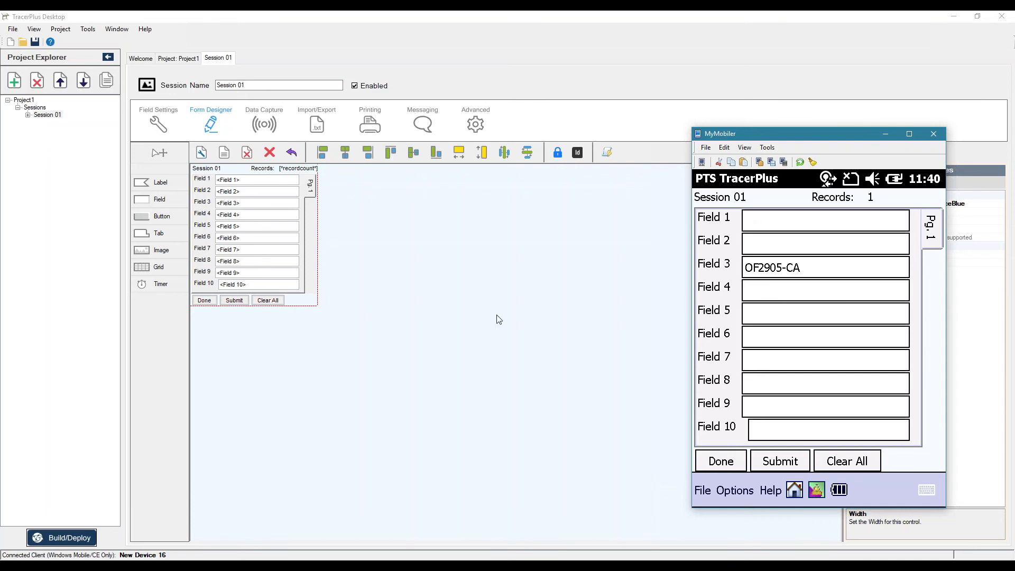
# Step: Examine Field 4's After Scan settings in the desktop project and bring the device screen back up
pyautogui.click(885, 133)
pyautogui.click(159, 125)
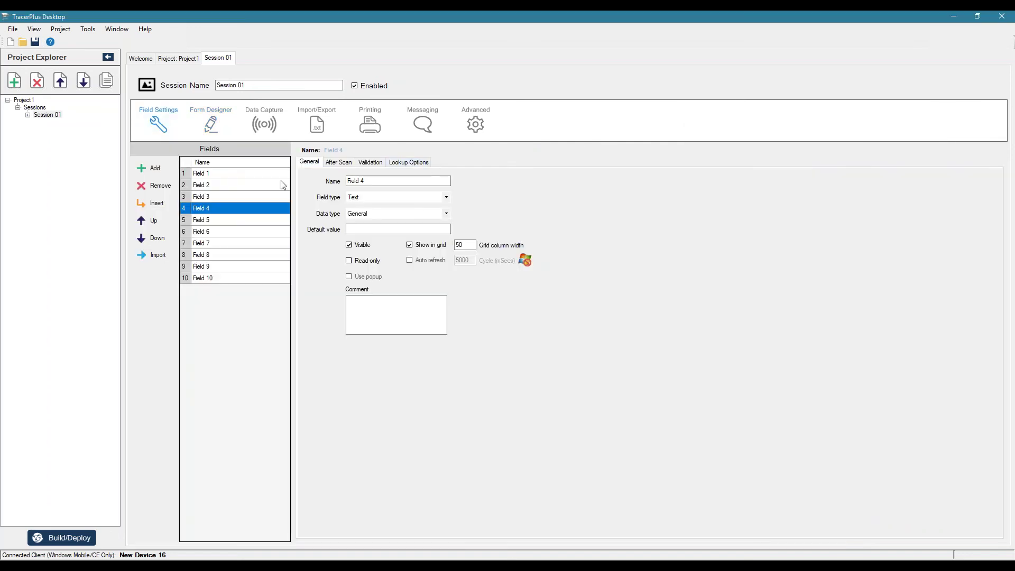
pyautogui.click(338, 161)
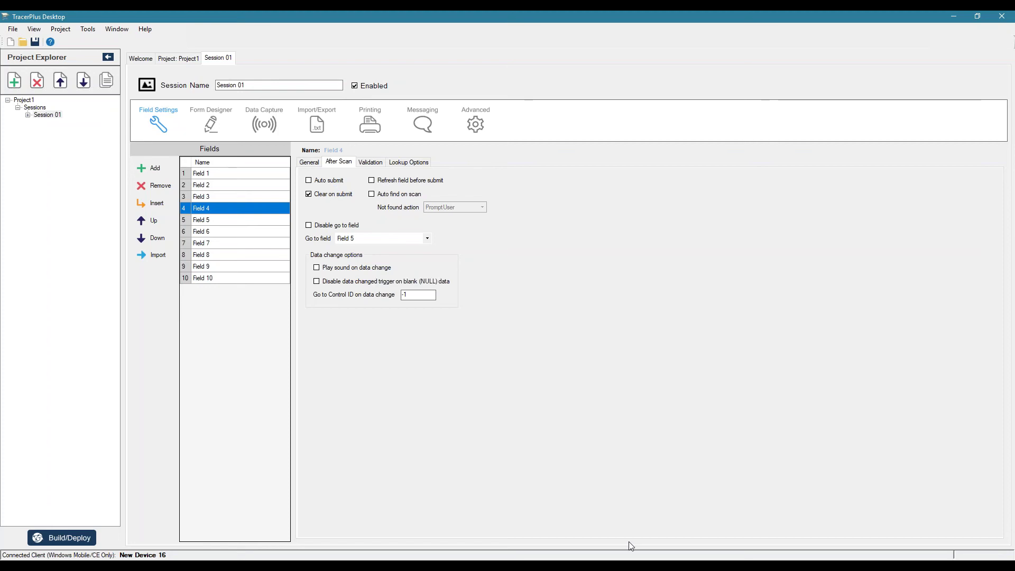
pyautogui.moveTo(628, 559)
pyautogui.click(611, 515)
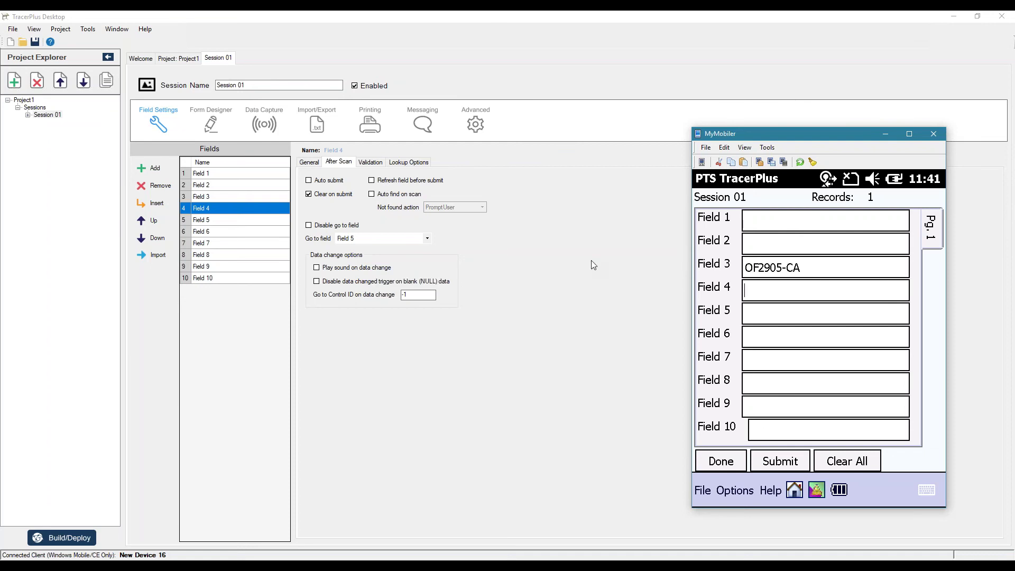
# Step: Rename Session 01's first two fields to Location and Barcode
pyautogui.click(493, 322)
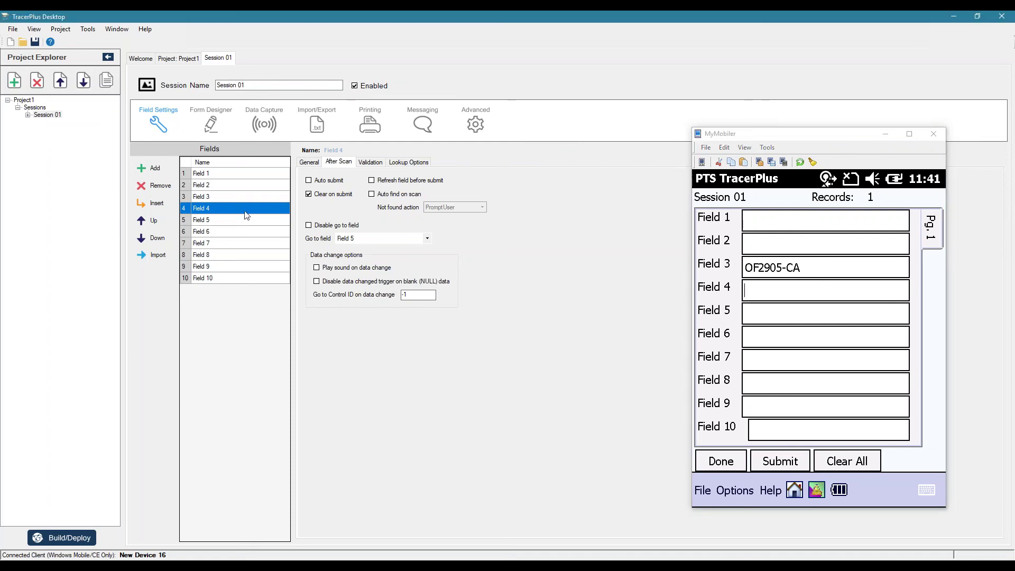
pyautogui.click(211, 173)
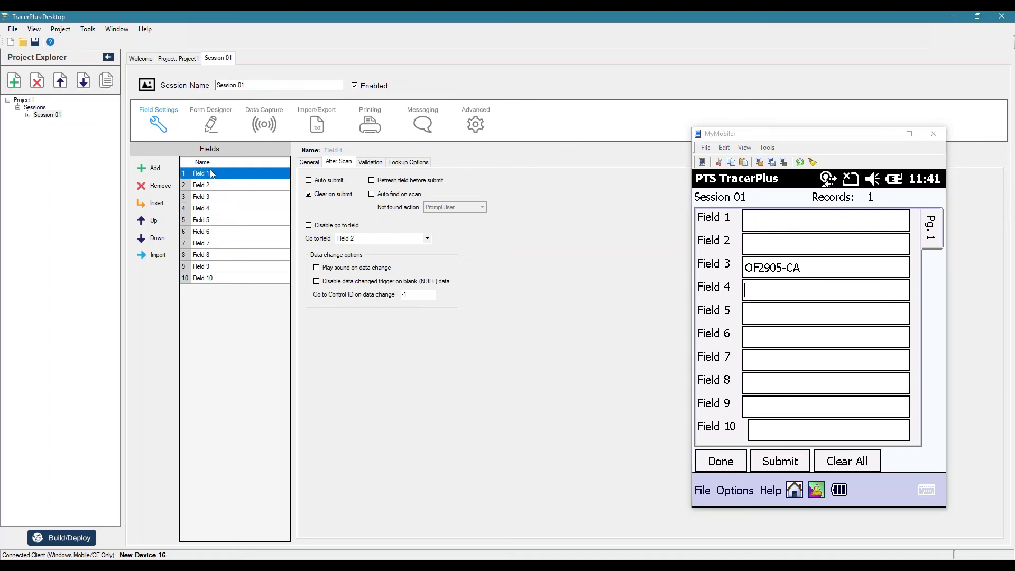
pyautogui.click(224, 174)
pyautogui.write('Location')
pyautogui.press('Return')
pyautogui.write('B')
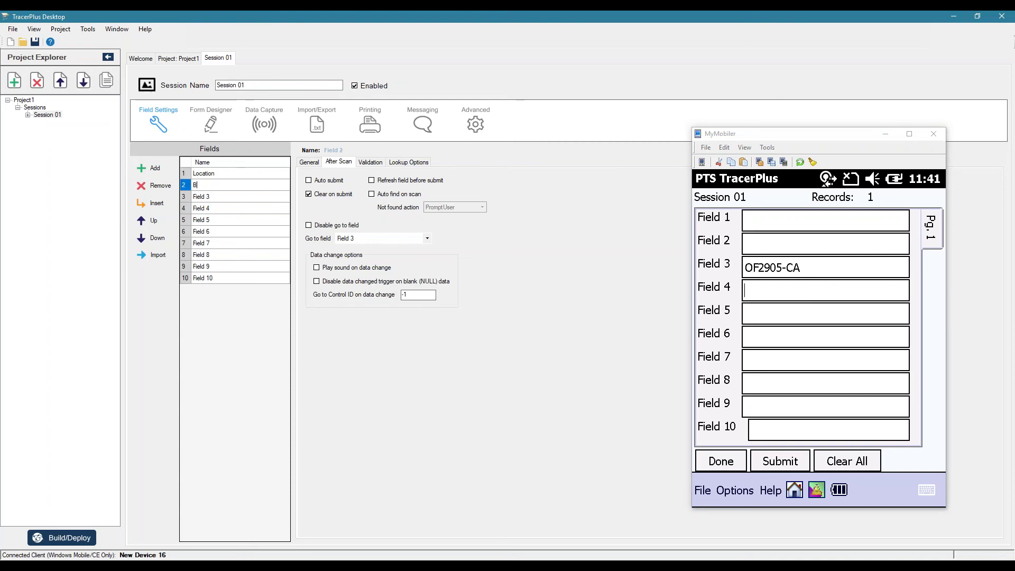
pyautogui.write('arcode')
pyautogui.press('Return')
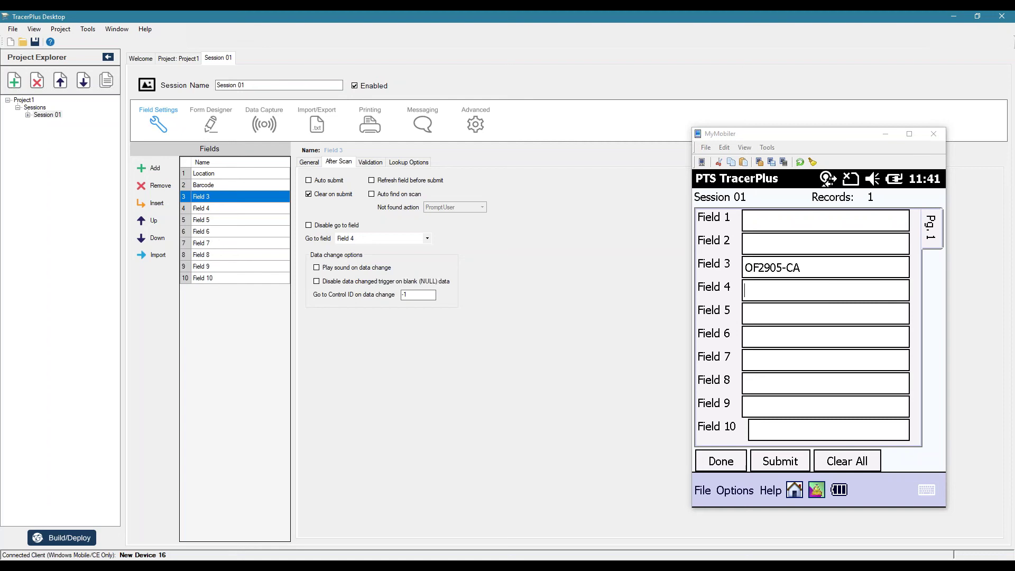
# Step: Remove the unused fields Field 3 through Field 10 from Session 01
pyautogui.click(161, 190)
pyautogui.click(161, 190)
pyautogui.click(161, 190)
pyautogui.click(161, 190)
pyautogui.click(161, 190)
pyautogui.click(162, 192)
pyautogui.click(163, 192)
pyautogui.click(162, 193)
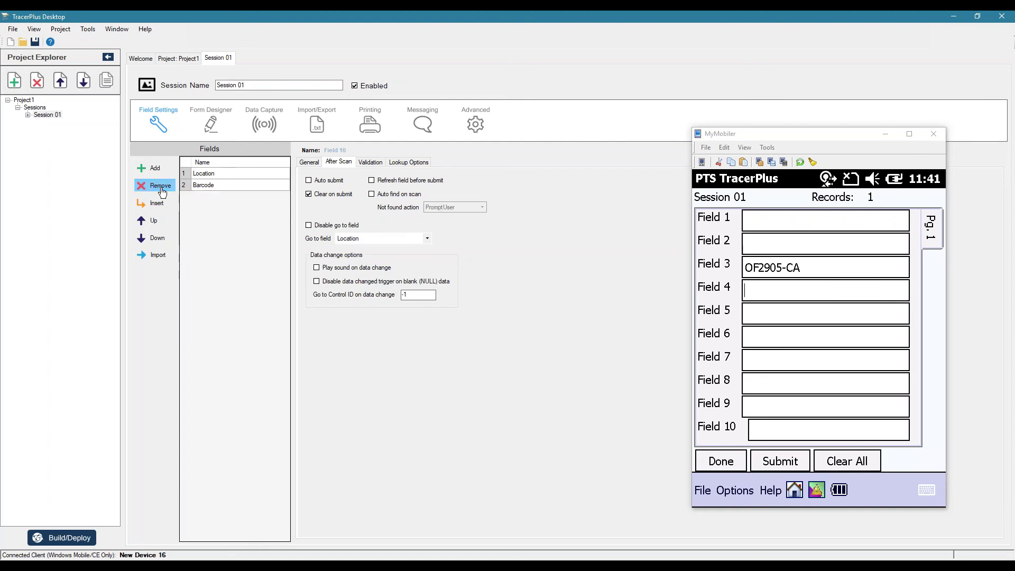
# Step: Turn off clear on submit for Location, and set Barcode to auto submit with Barcode as its go-to field
pyautogui.click(226, 178)
pyautogui.click(332, 194)
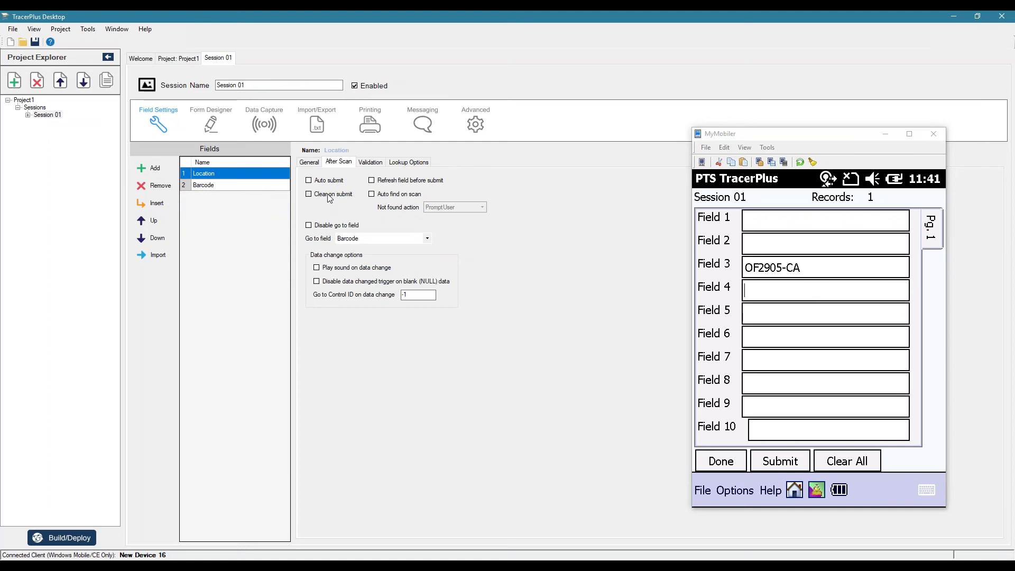
pyautogui.click(246, 189)
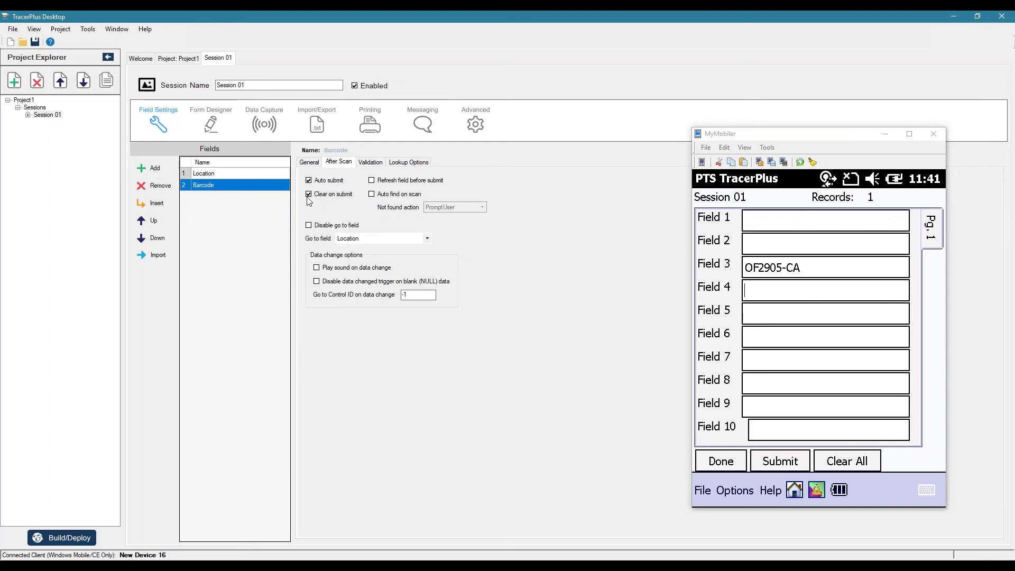
pyautogui.click(356, 242)
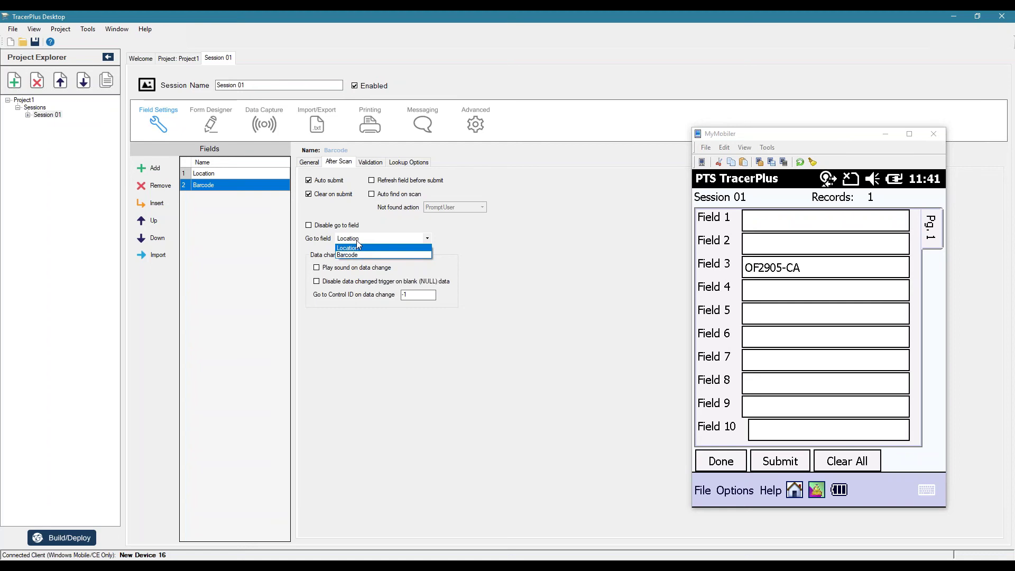
pyautogui.click(360, 256)
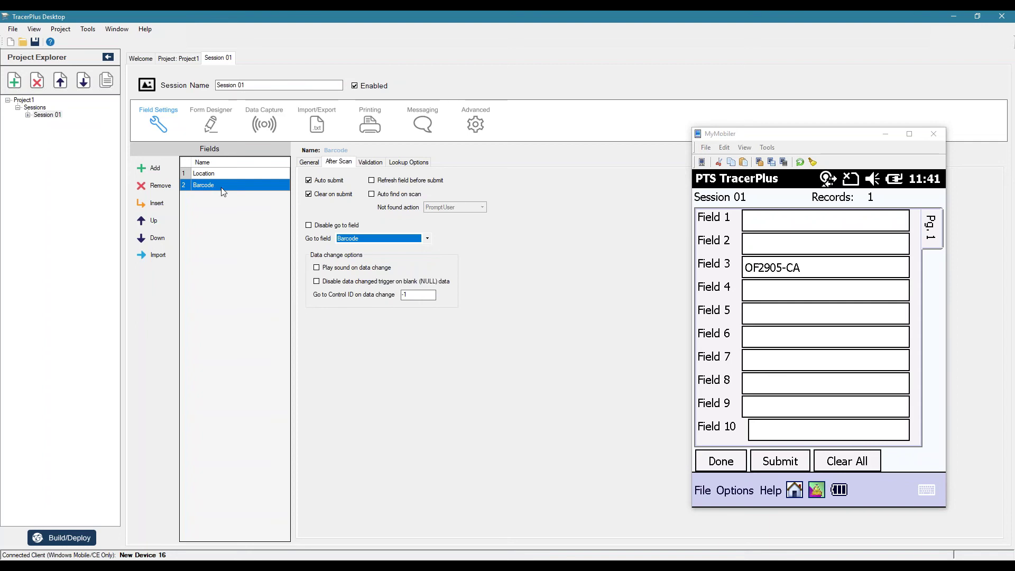
# Step: Make Location a drop-down field with the list items A, B, C and D
pyautogui.click(213, 175)
pyautogui.click(309, 162)
pyautogui.click(397, 196)
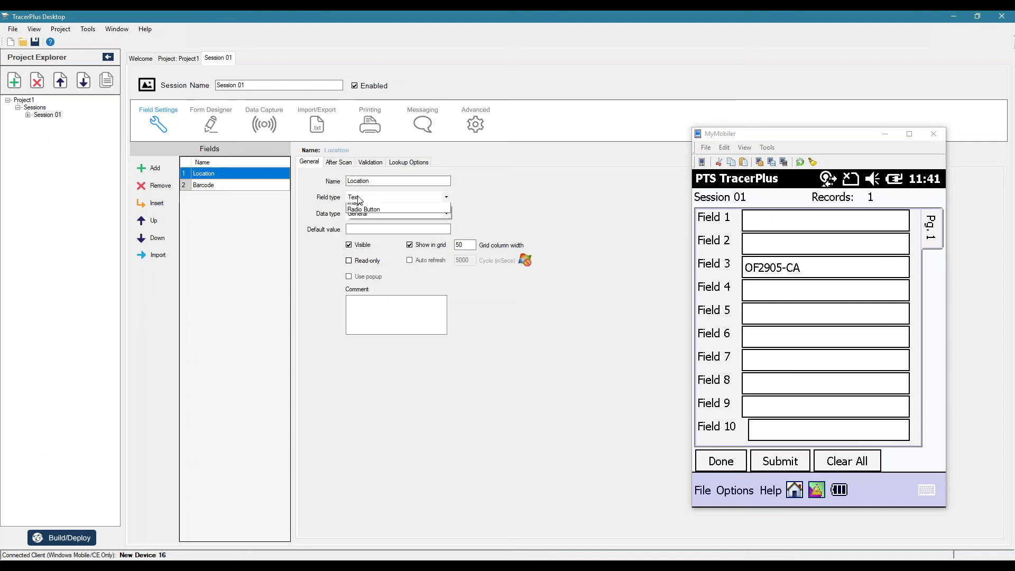
pyautogui.click(360, 213)
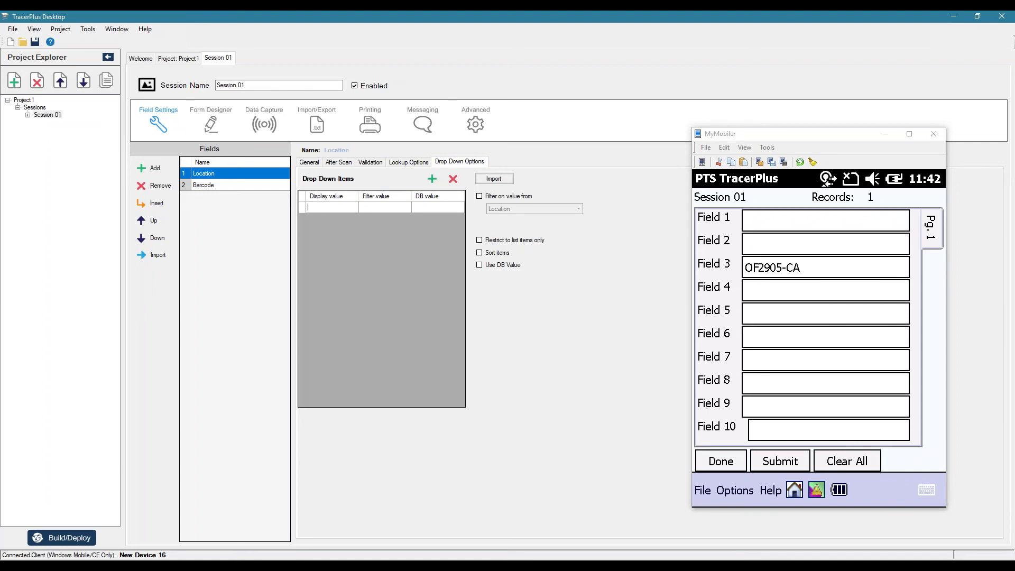
pyautogui.write('A')
pyautogui.press('Return')
pyautogui.write('B')
pyautogui.press('Return')
pyautogui.write('C')
pyautogui.press('Return')
pyautogui.write('D')
pyautogui.press('Return')
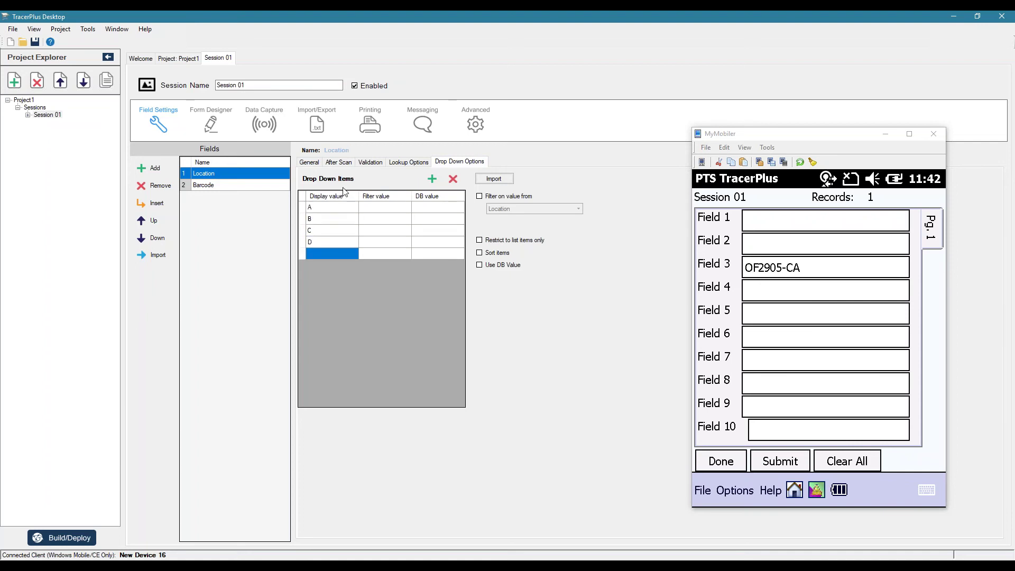
# Step: Set Barcode as the destination field of the SmartForm rule for any completed barcode scan
pyautogui.click(256, 112)
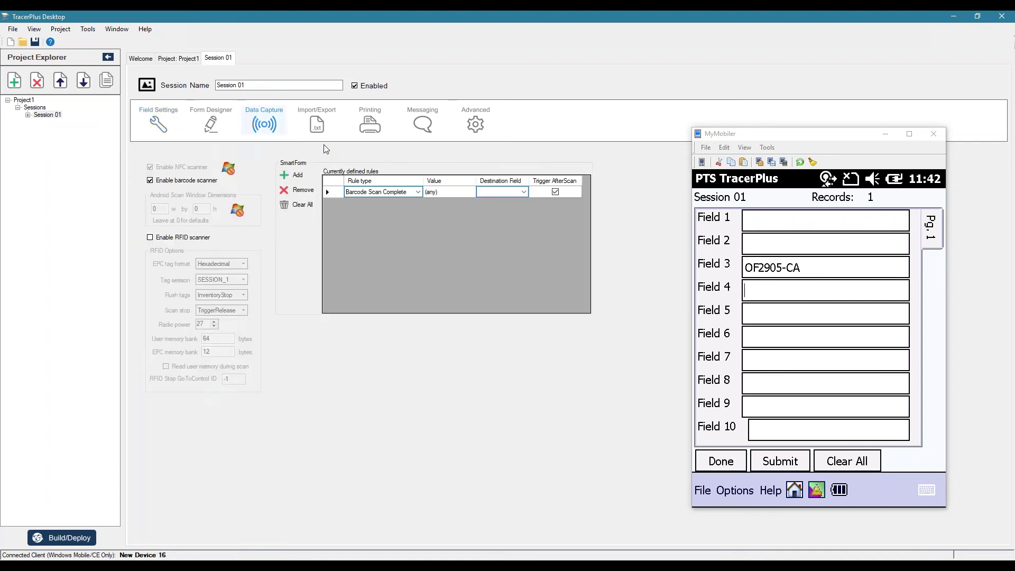
pyautogui.click(526, 192)
pyautogui.click(496, 207)
pyautogui.press('Tab')
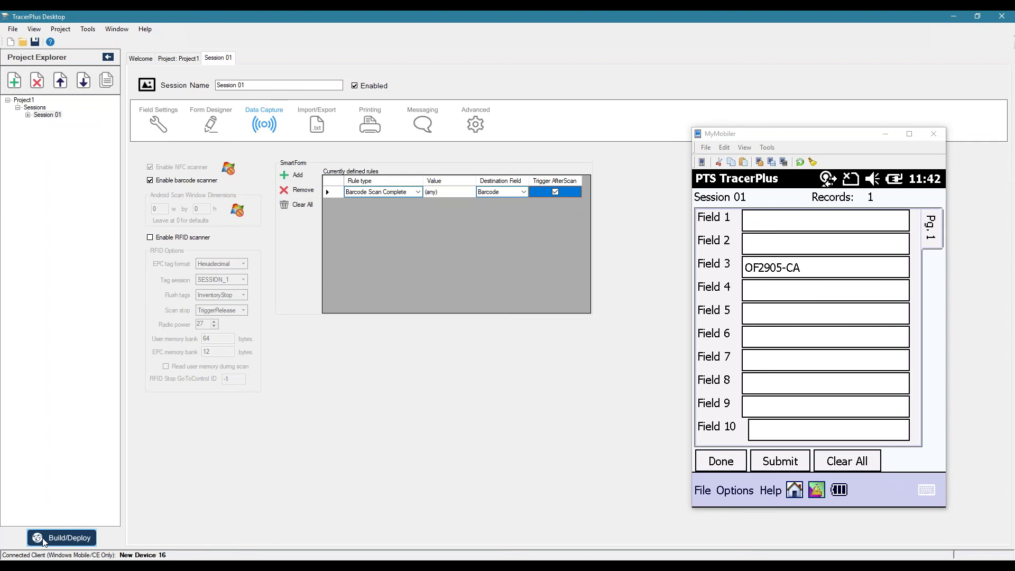
# Step: Build and deploy the project to the connected Windows Mobile device
pyautogui.click(64, 538)
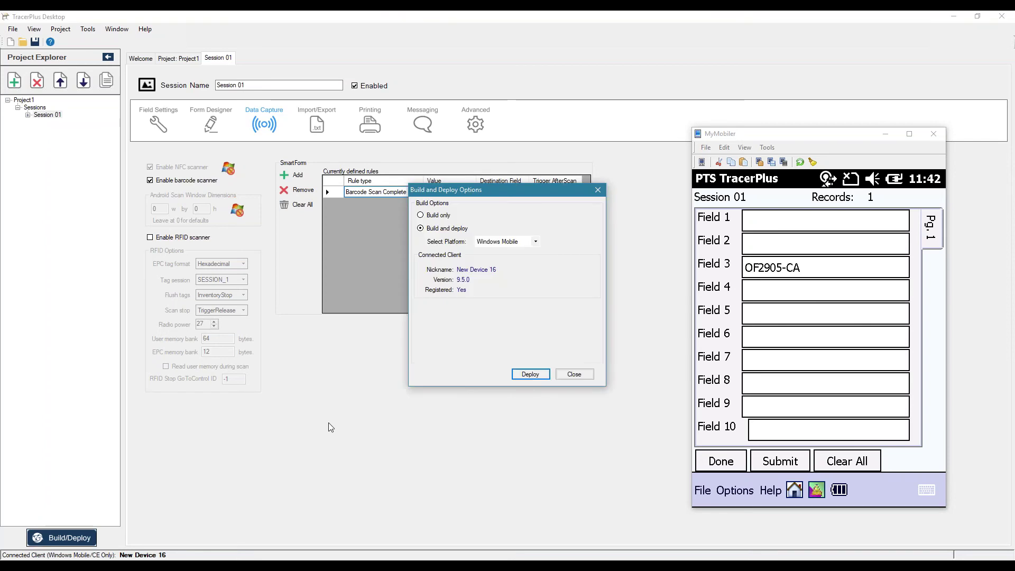
pyautogui.click(531, 374)
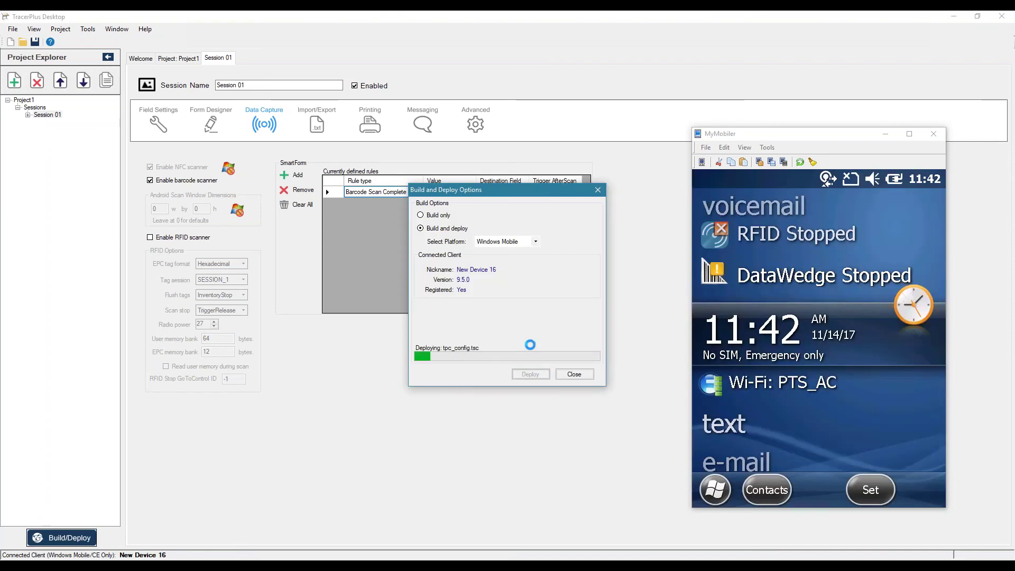
pyautogui.click(572, 374)
# Step: Reset Session 01's form to the default layout so it uses the Location and Barcode fields
pyautogui.click(226, 124)
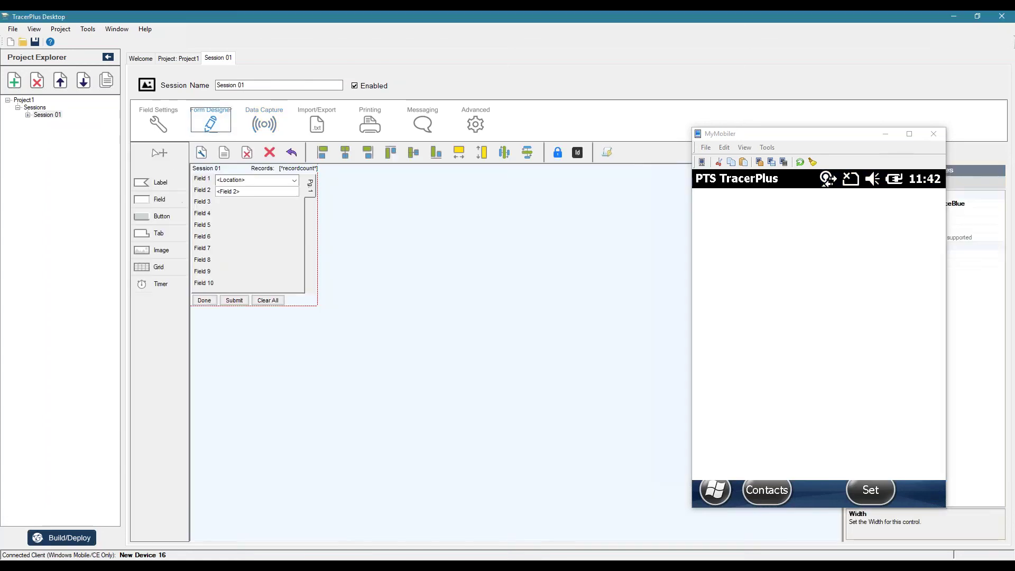
pyautogui.click(224, 153)
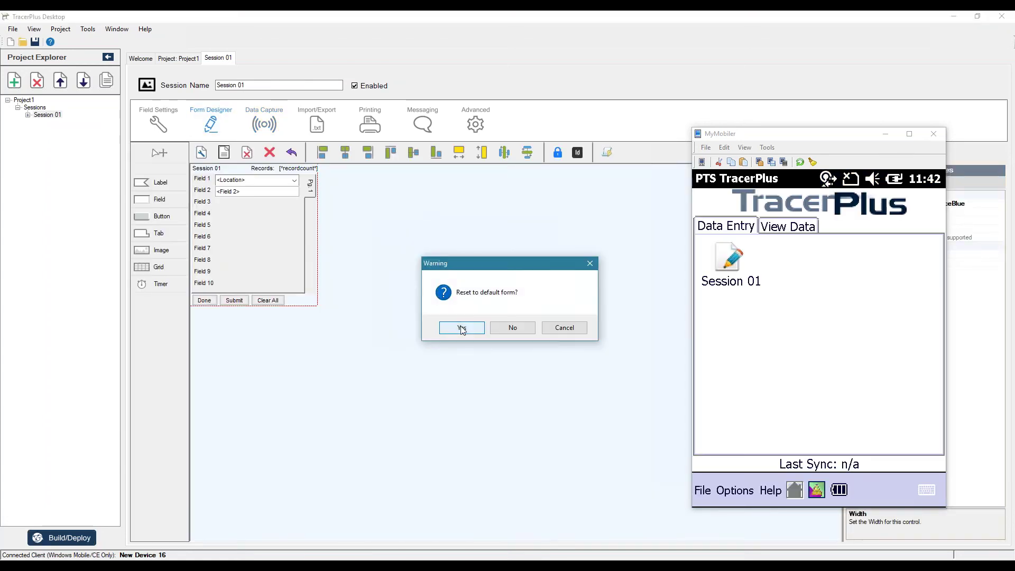
pyautogui.click(461, 328)
# Step: Redeploy the project with the rebuilt form and open Session 01 for data entry on the device
pyautogui.click(61, 537)
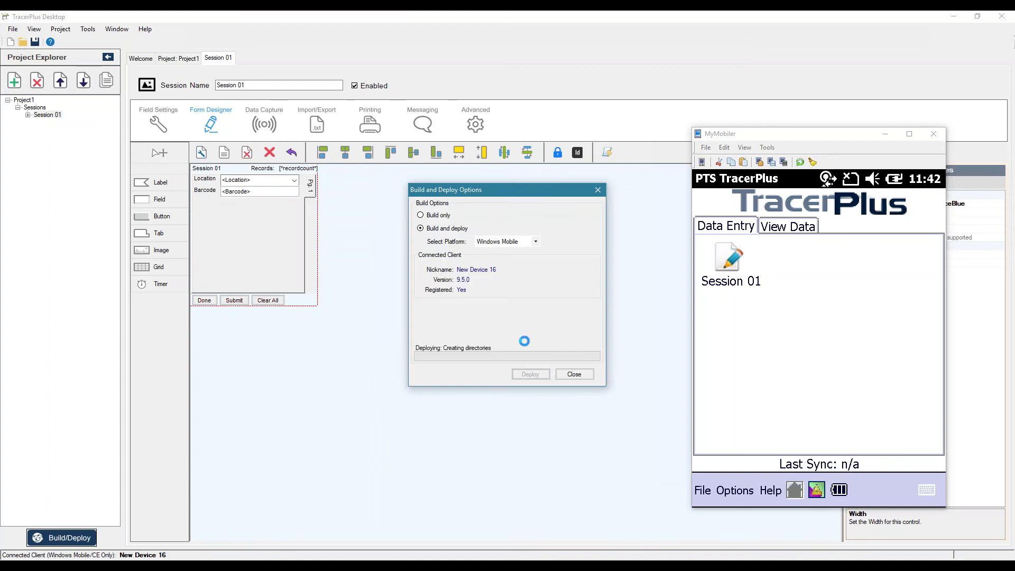
pyautogui.click(575, 374)
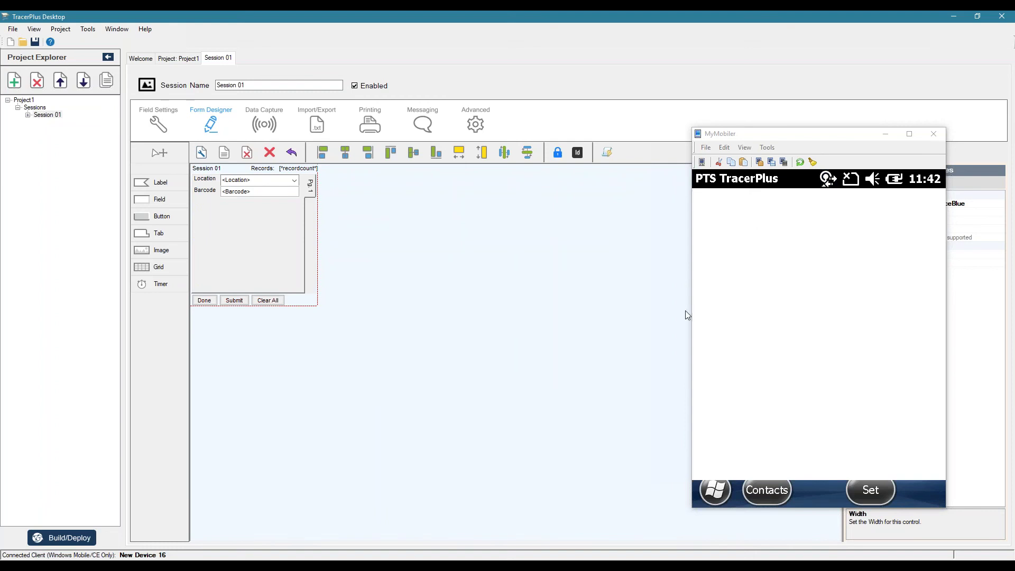
pyautogui.click(732, 257)
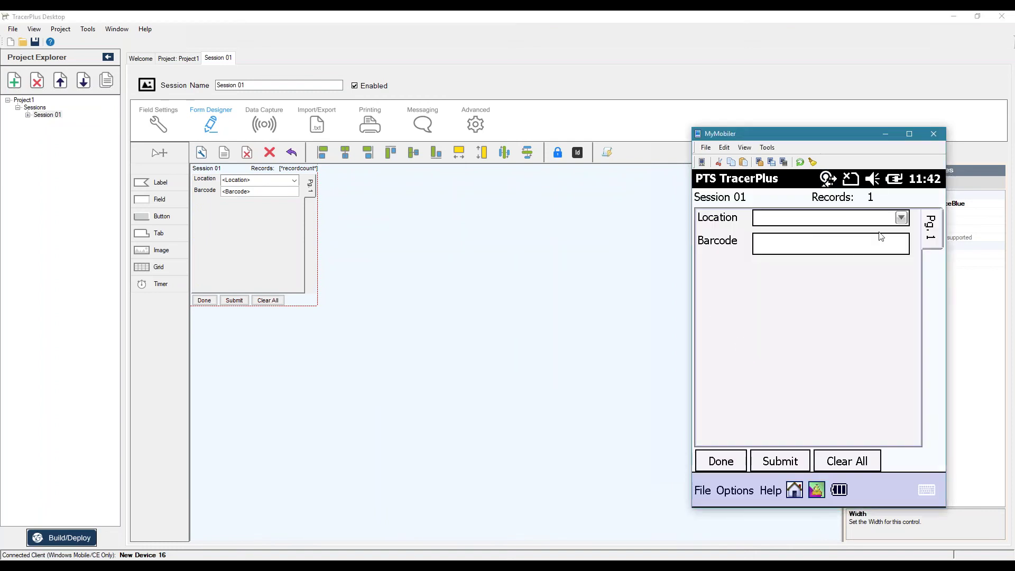
# Step: Choose location A on the device form, and open Session 01's stored records with the Barcode column widened
pyautogui.click(901, 218)
pyautogui.click(775, 241)
pyautogui.click(792, 226)
pyautogui.click(734, 265)
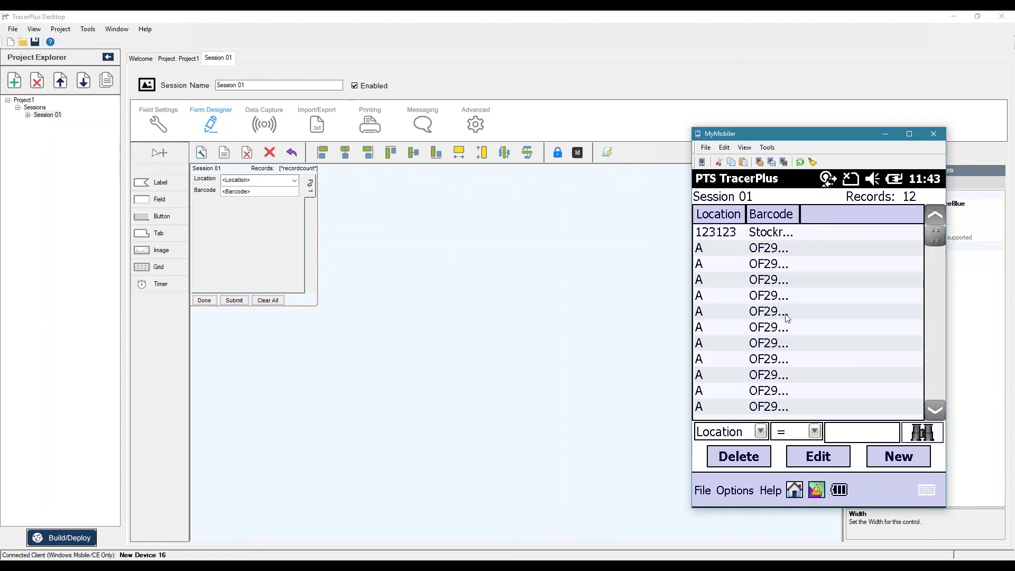
pyautogui.moveTo(800, 221); pyautogui.dragTo(819, 220)
# Step: Delete the 123123 / Stockroom 1 record on the device and return to its home screen
pyautogui.click(741, 233)
pyautogui.click(727, 463)
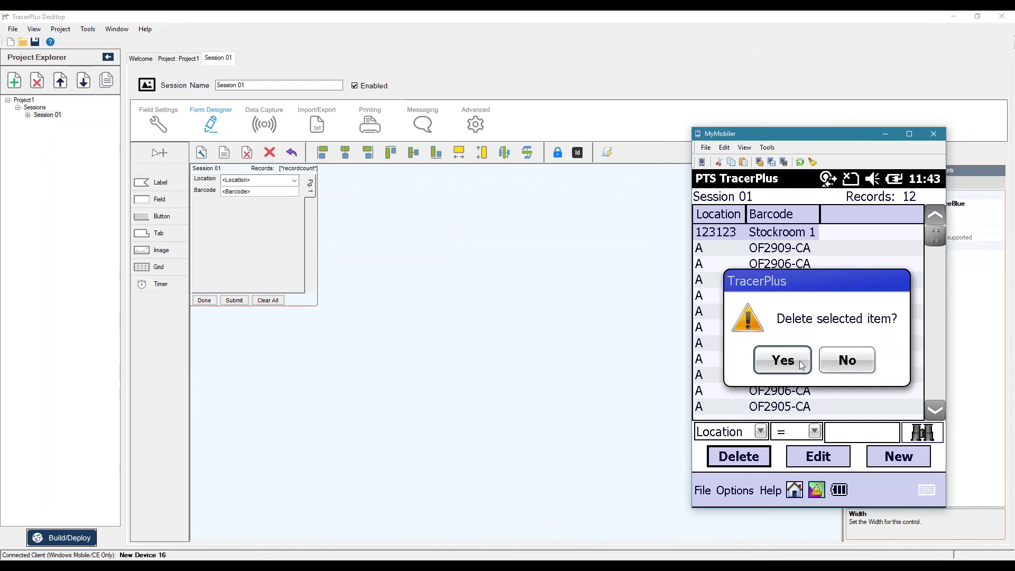
pyautogui.click(795, 362)
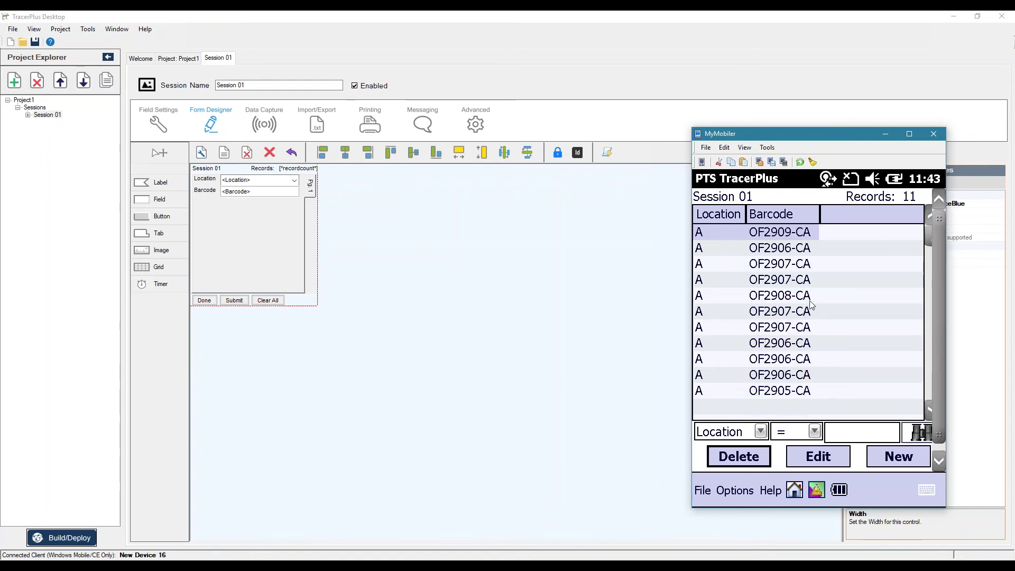
pyautogui.click(794, 491)
# Step: Add a third field named Qty to Session 01 in the desktop project
pyautogui.click(576, 313)
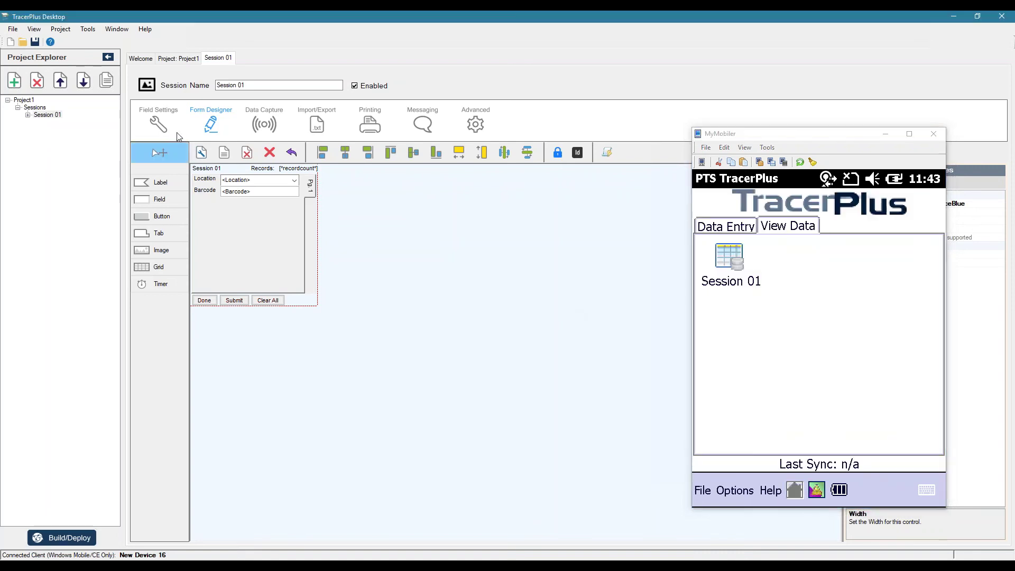
pyautogui.click(158, 122)
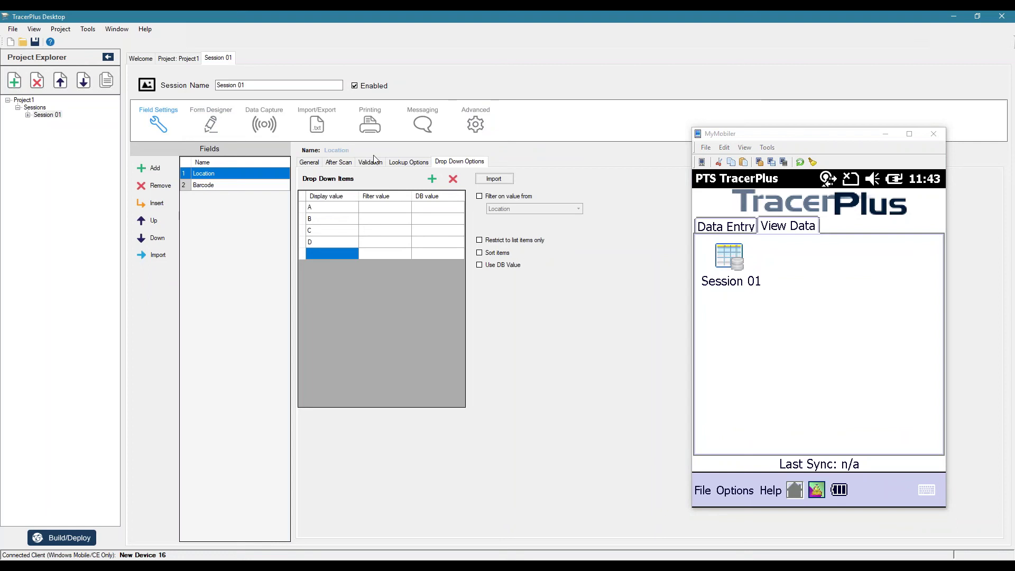
pyautogui.click(209, 185)
pyautogui.click(341, 164)
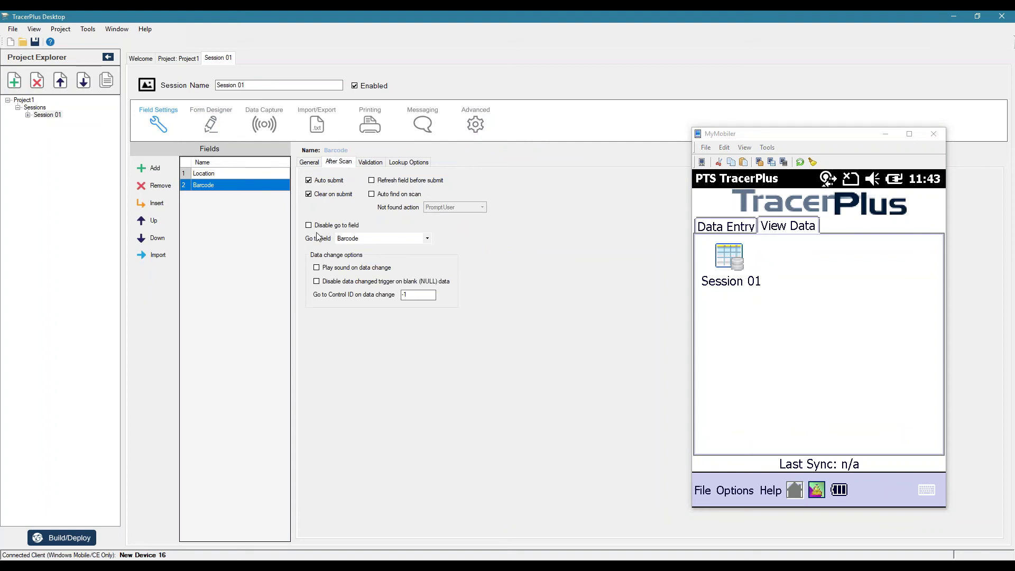
pyautogui.click(148, 170)
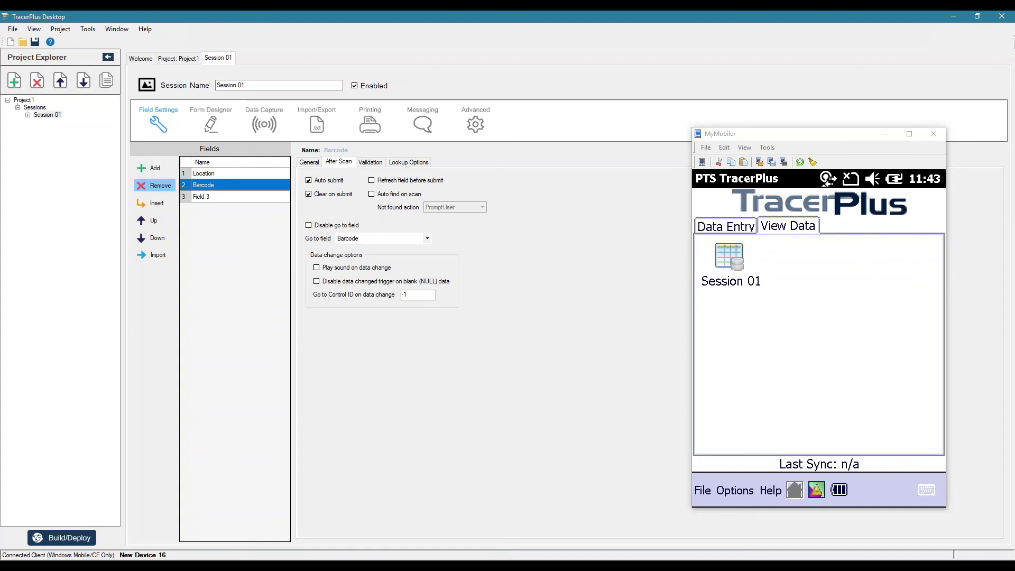
pyautogui.write('Qty')
pyautogui.press('Return')
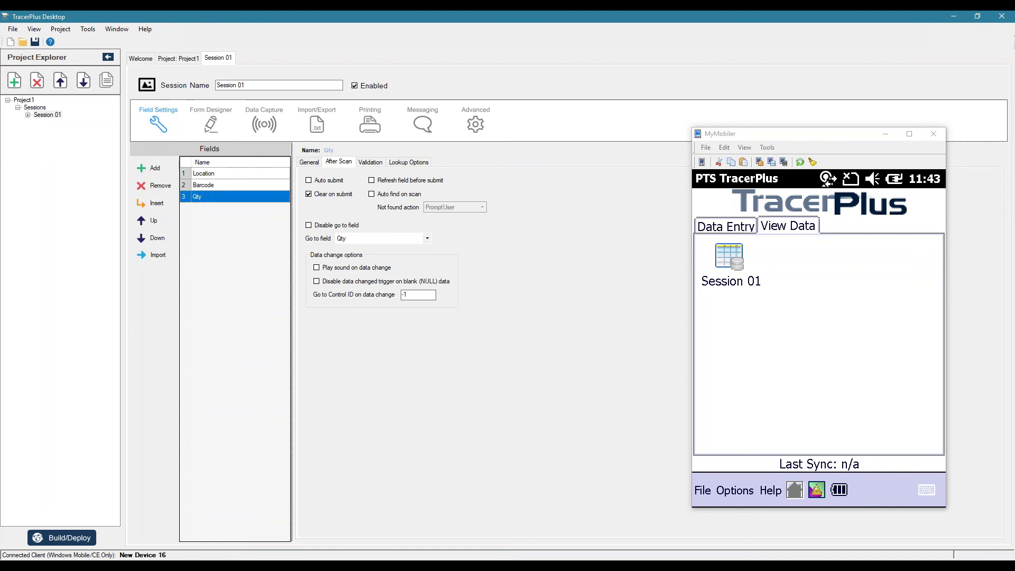
# Step: Enable auto find on scan in the Barcode field's After Scan settings
pyautogui.click(206, 185)
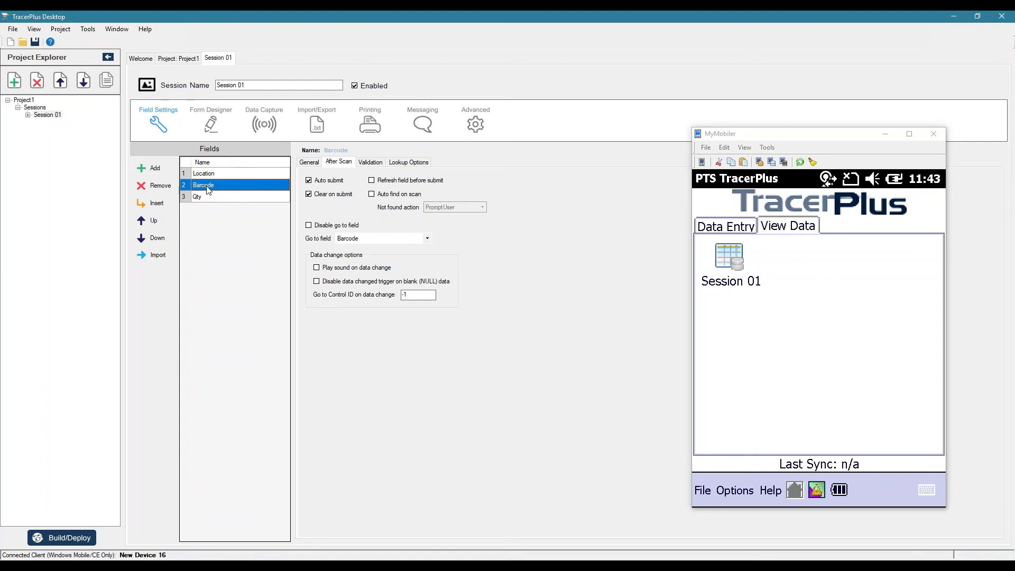
pyautogui.click(372, 194)
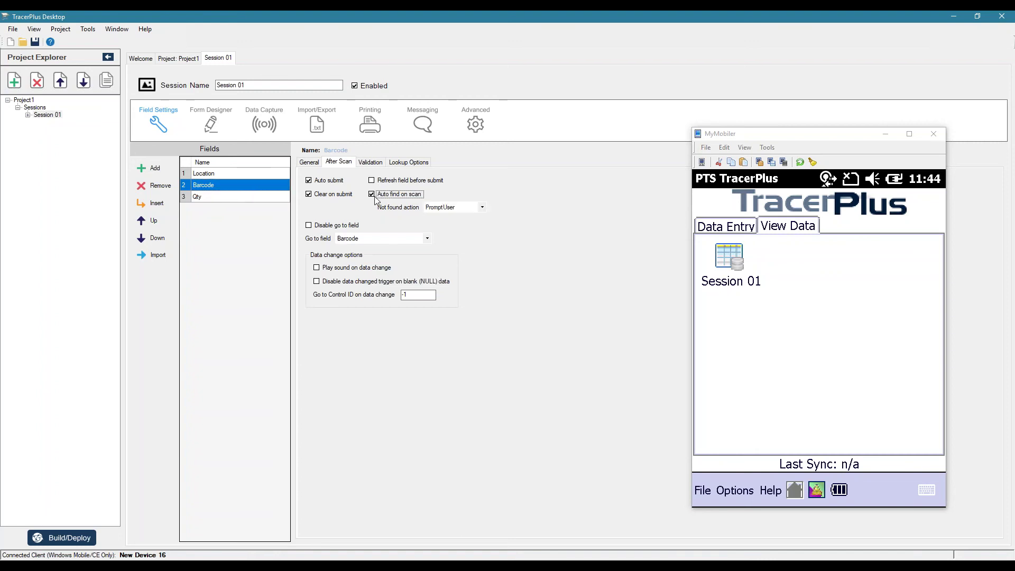
pyautogui.click(213, 234)
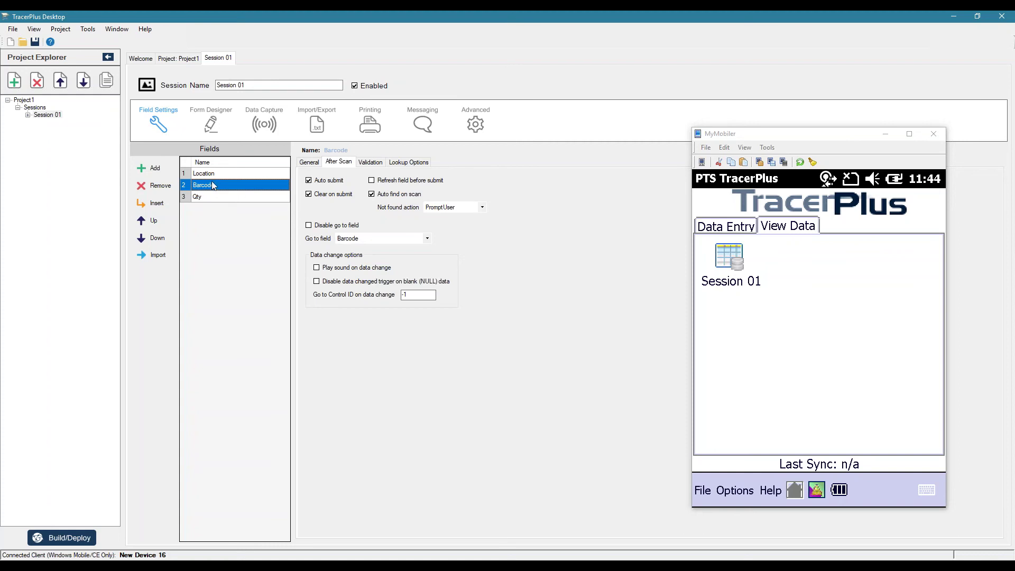
# Step: Change Qty to a Variable field with the Increment variable type, and return to its general settings
pyautogui.click(213, 197)
pyautogui.click(309, 162)
pyautogui.click(367, 197)
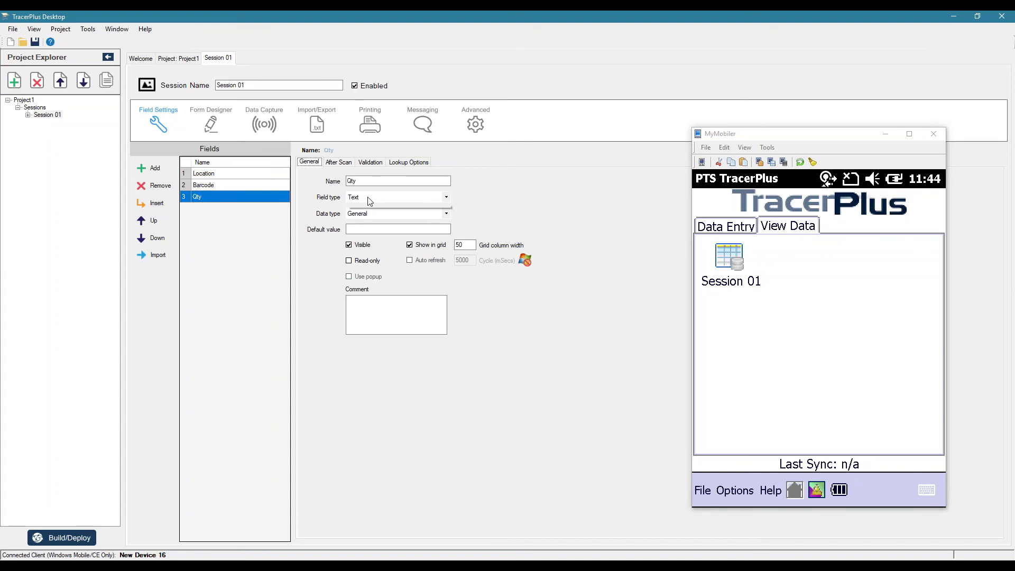
pyautogui.click(366, 228)
pyautogui.click(409, 162)
pyautogui.click(403, 189)
pyautogui.click(342, 213)
pyautogui.press('Tab')
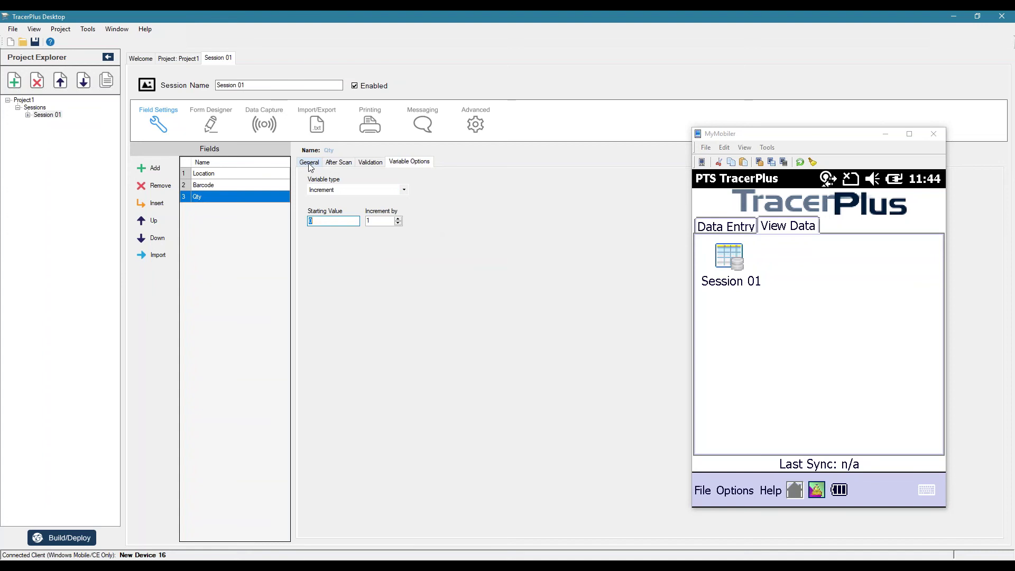
pyautogui.click(309, 163)
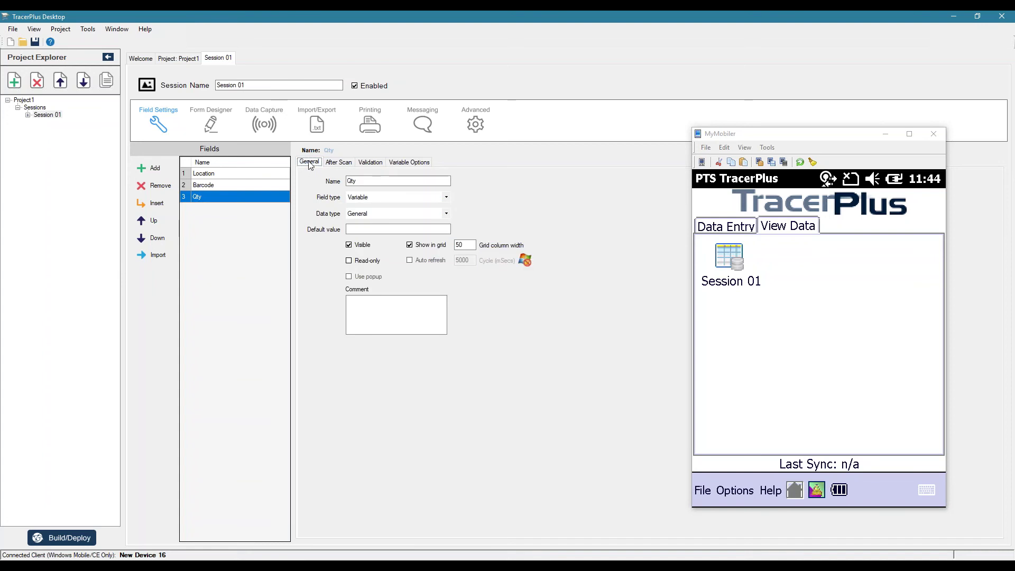
# Step: Review the Barcode field's After Scan settings, and build and deploy the project to the connected Windows Mobile device
pyautogui.click(212, 185)
pyautogui.click(338, 162)
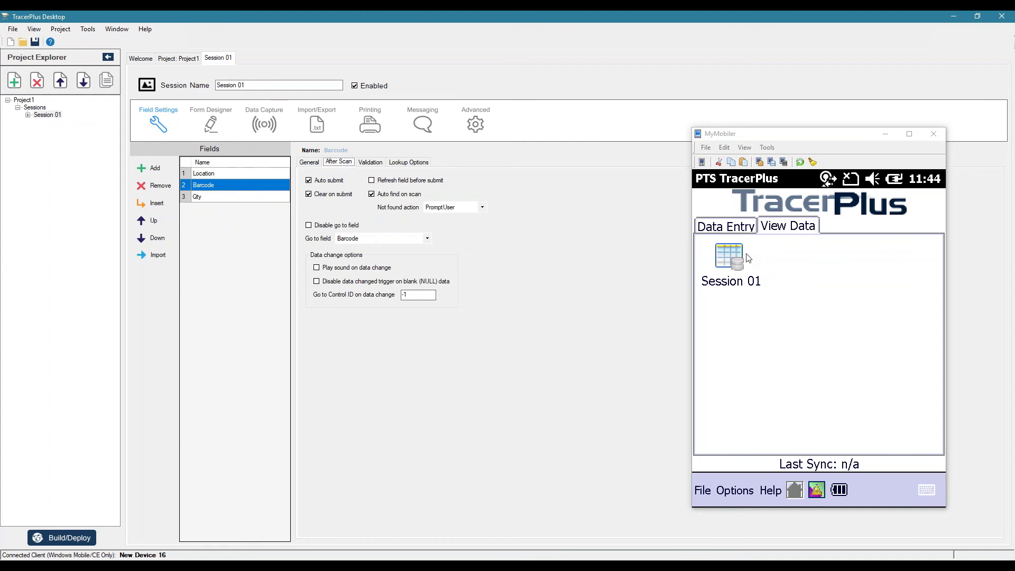
pyautogui.click(62, 537)
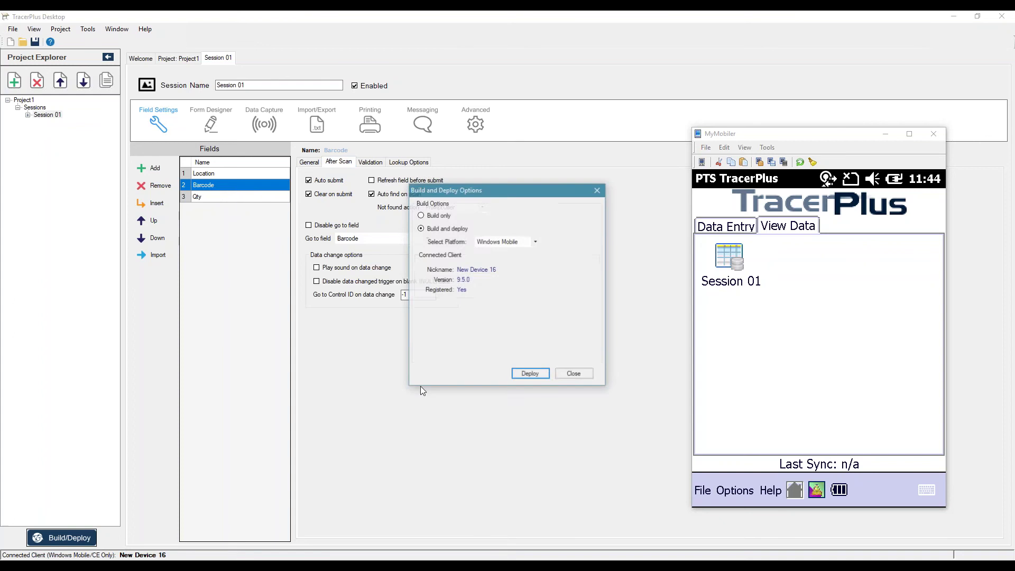
pyautogui.click(531, 375)
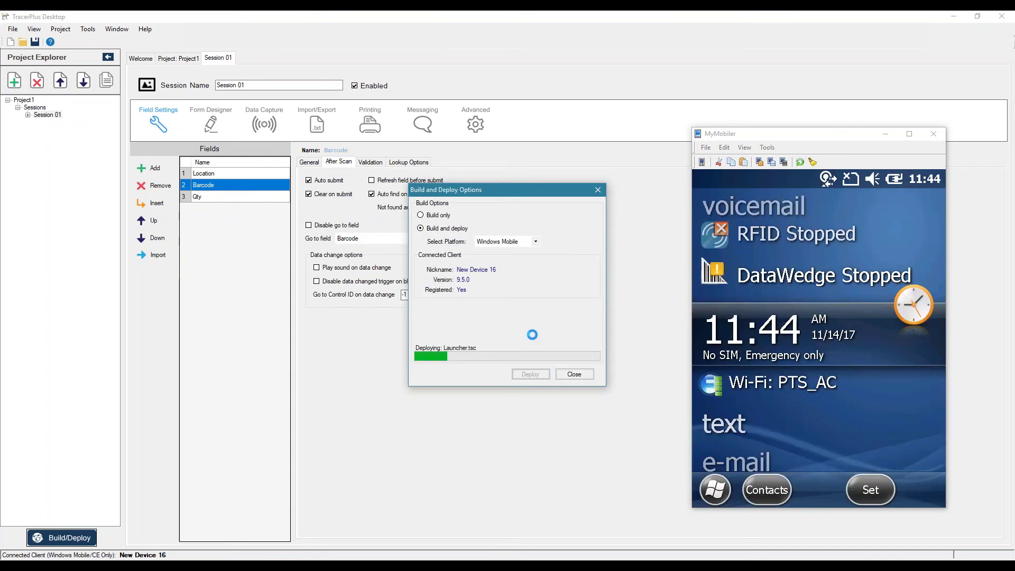
pyautogui.click(581, 378)
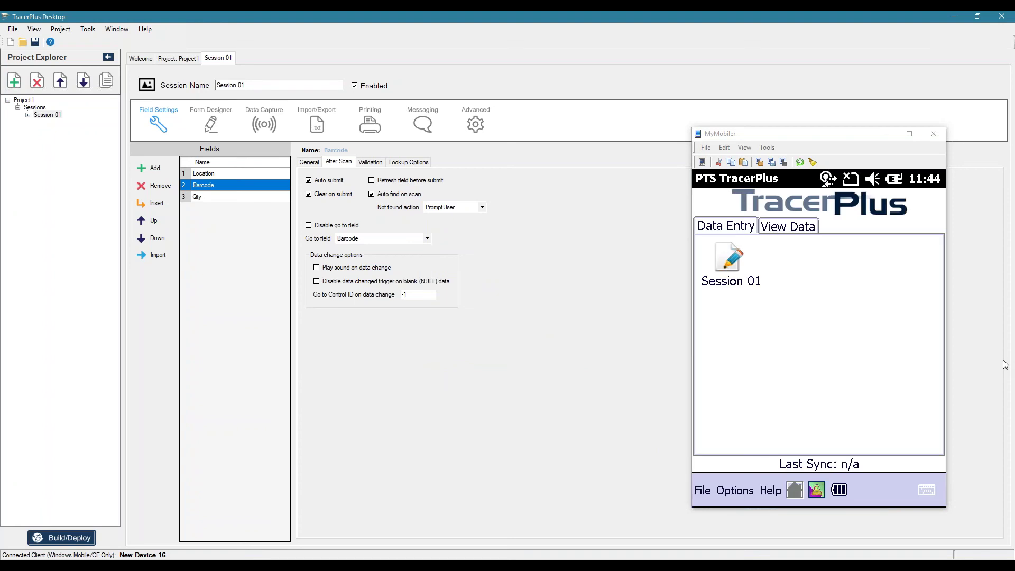
# Step: Open the Session 01 data on the device and delete all of its records
pyautogui.click(788, 226)
pyautogui.click(726, 261)
pyautogui.click(744, 461)
pyautogui.click(823, 354)
pyautogui.click(920, 295)
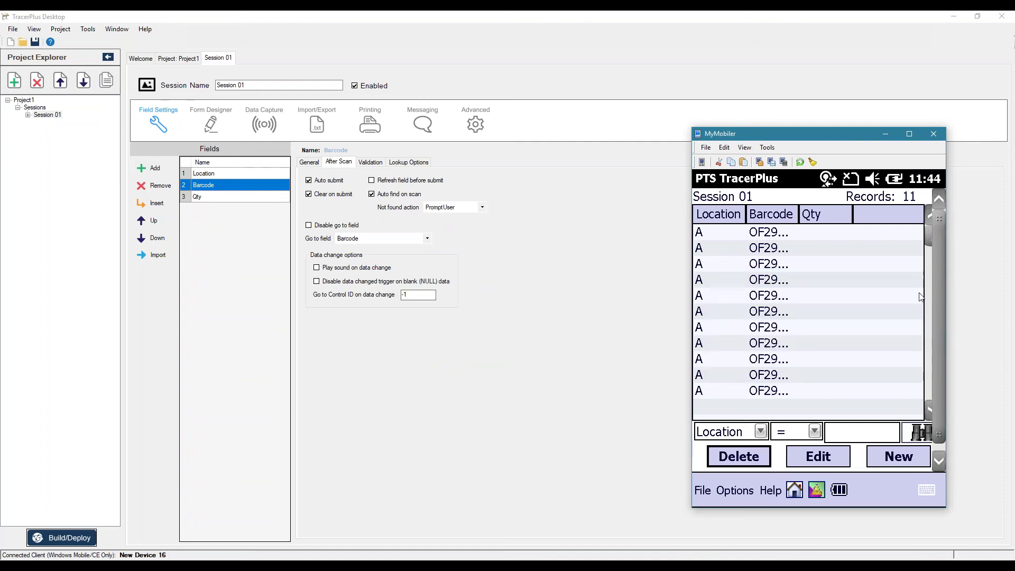
pyautogui.click(734, 490)
pyautogui.click(770, 448)
pyautogui.click(783, 360)
# Step: Reset the Session 01 form to the default layout in the Form Designer, and dismiss the device's deletion message
pyautogui.click(217, 128)
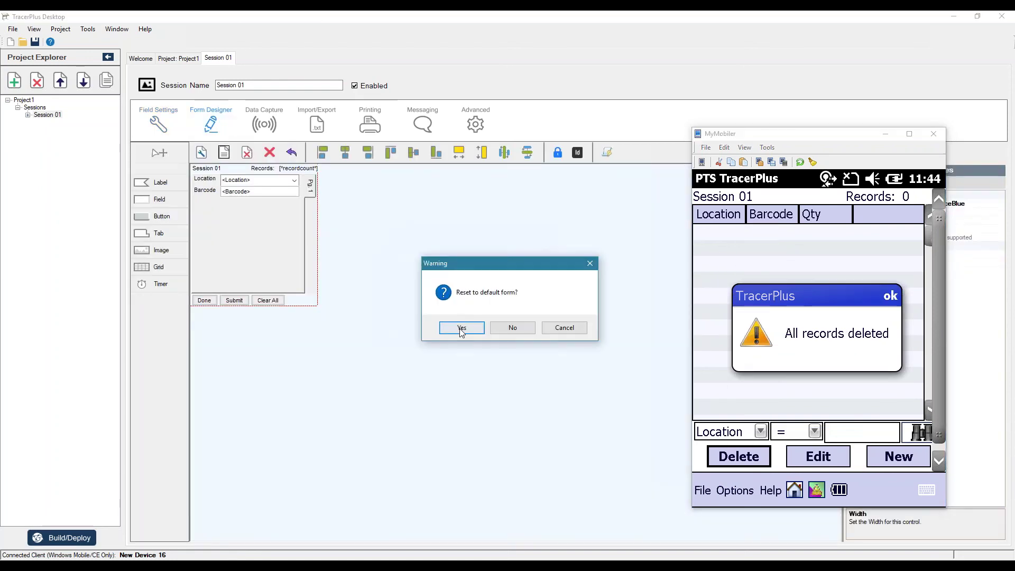
pyautogui.click(461, 327)
pyautogui.click(885, 296)
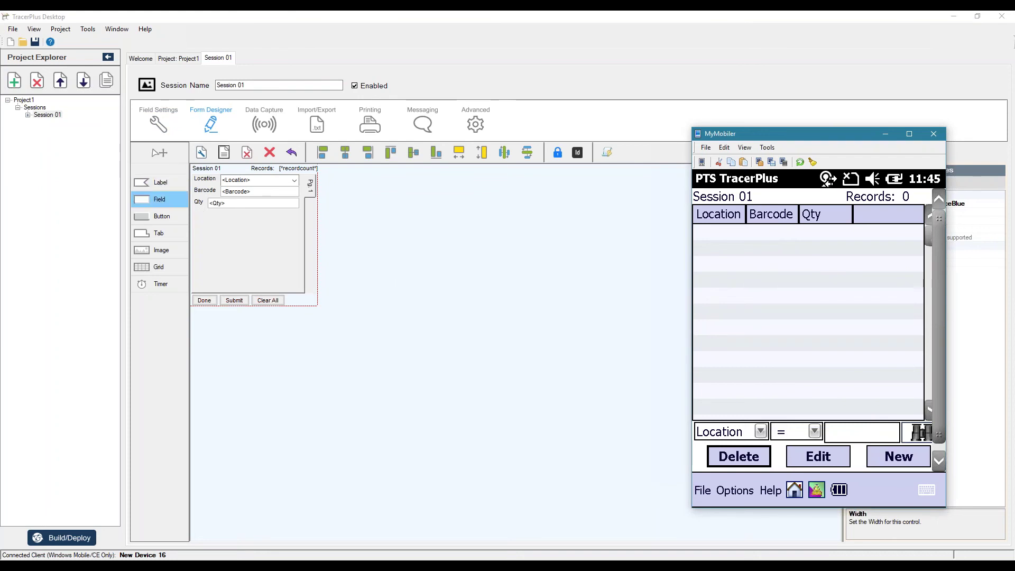
pyautogui.moveTo(156, 202); pyautogui.dragTo(244, 236)
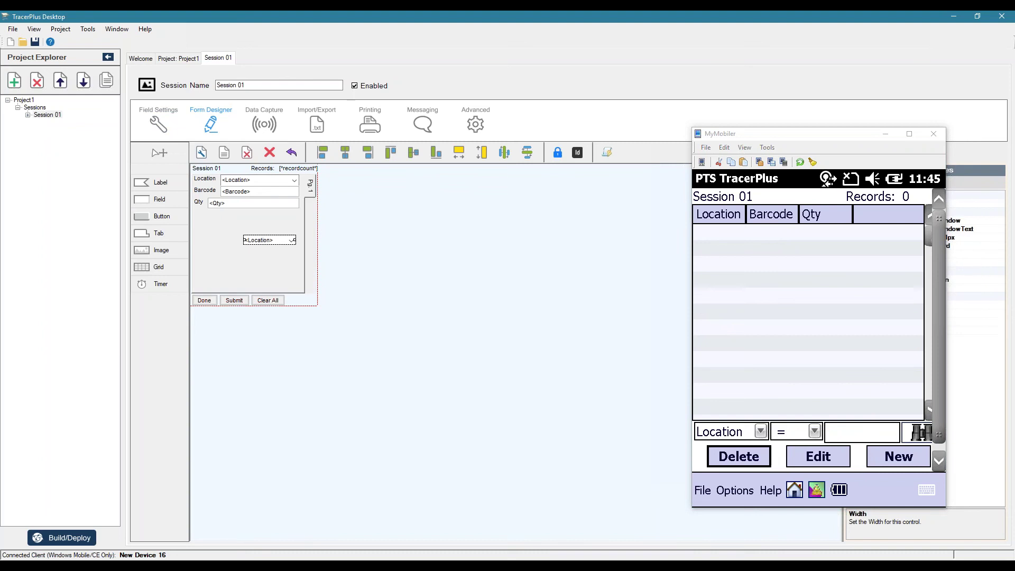
pyautogui.click(885, 134)
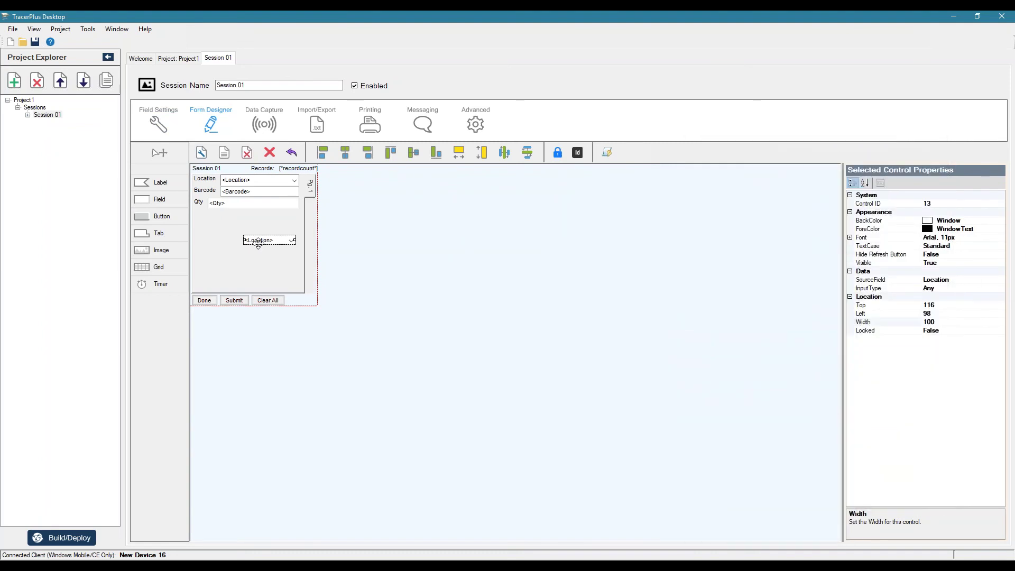
pyautogui.press('Delete')
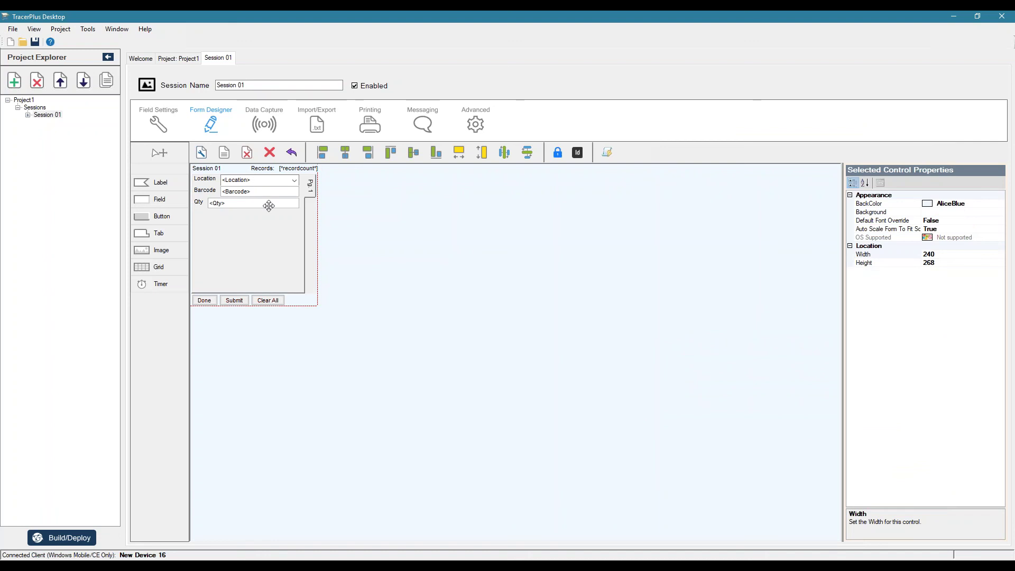
# Step: Build and deploy the project with the reset form to the Windows Mobile device
pyautogui.click(61, 538)
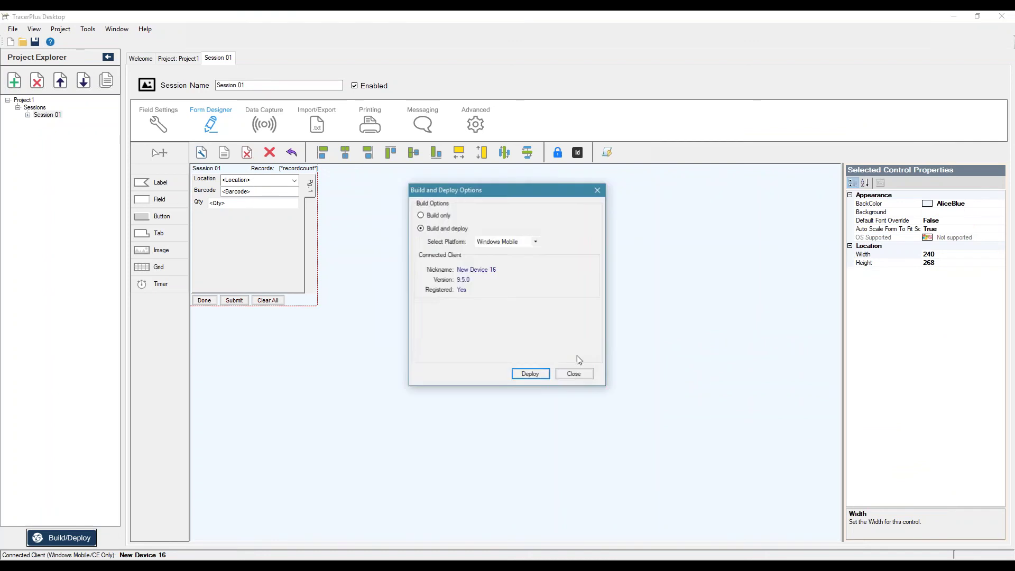
pyautogui.click(532, 374)
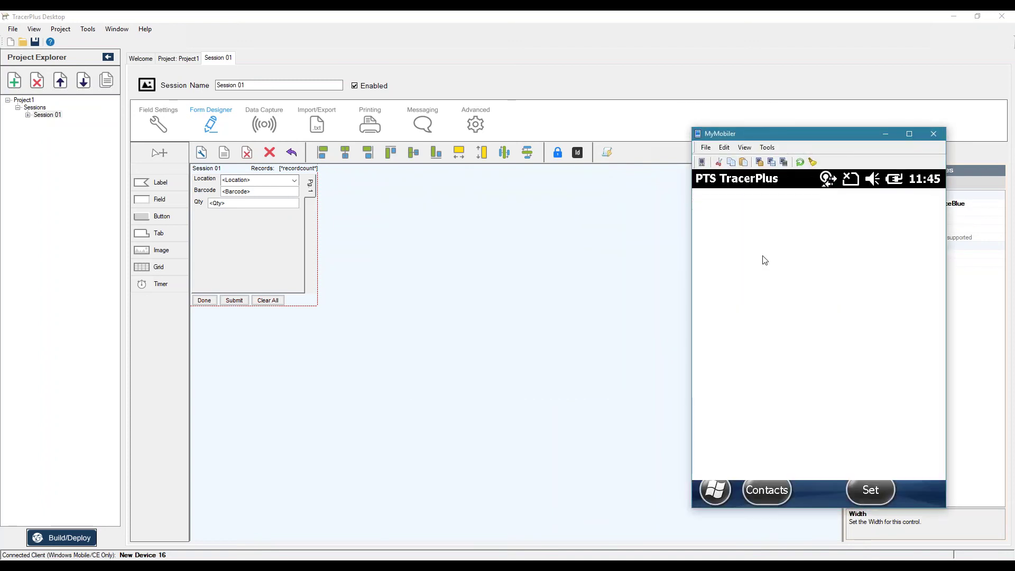
pyautogui.moveTo(709, 132); pyautogui.dragTo(479, 119)
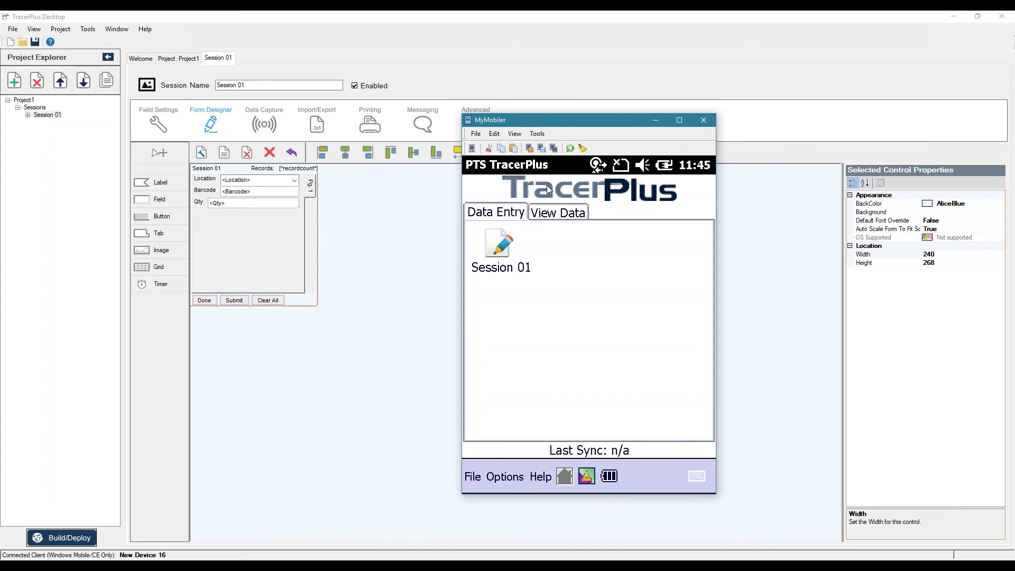
# Step: Start data entry for Session 01 on the device with location A and scan barcode OF2909-CA
pyautogui.click(492, 243)
pyautogui.click(676, 205)
pyautogui.click(536, 222)
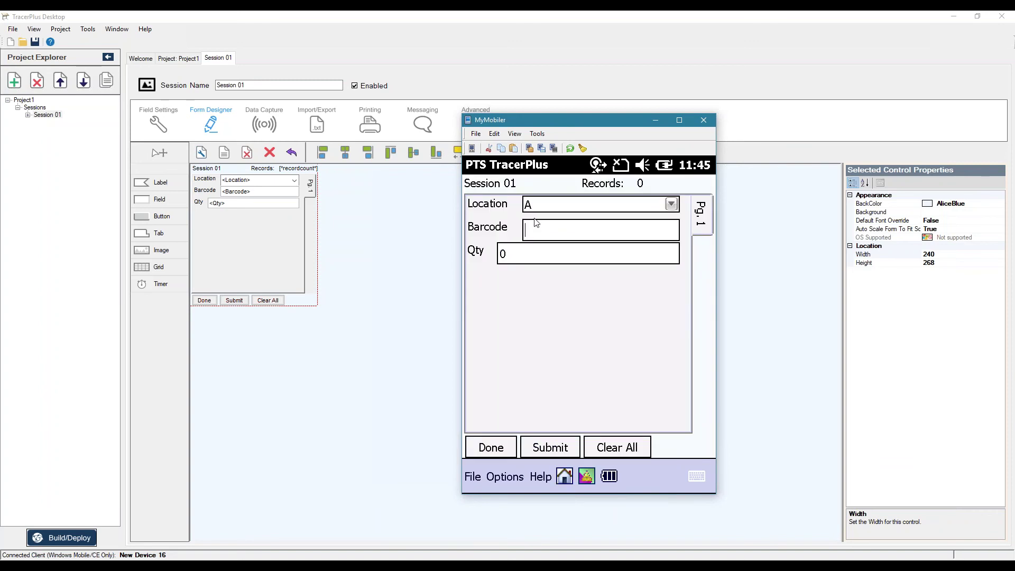
pyautogui.write('OF2909-CA')
pyautogui.press('Return')
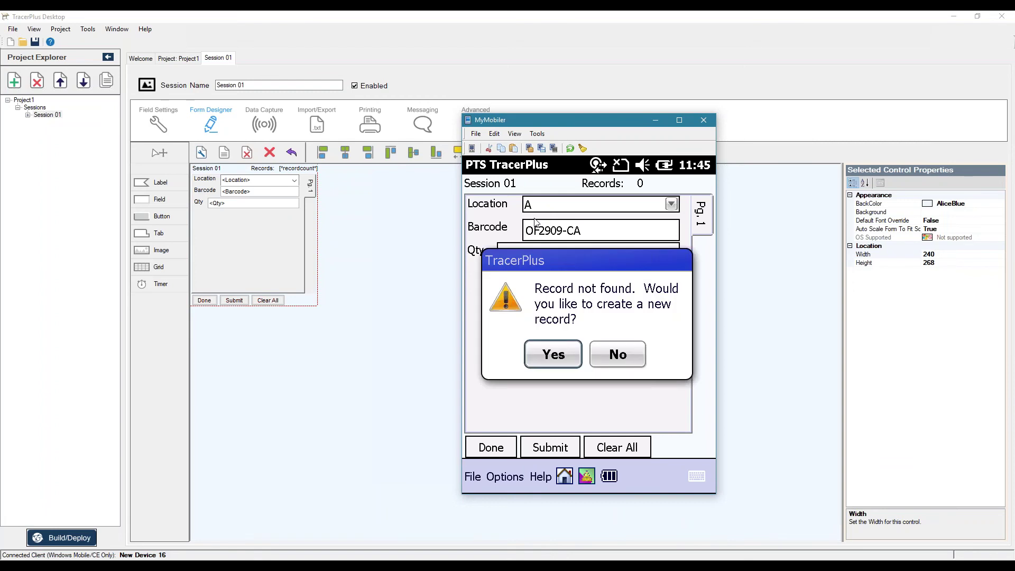
# Step: Examine the Not found action choices in the Barcode field's After Scan settings in the desktop project
pyautogui.click(150, 116)
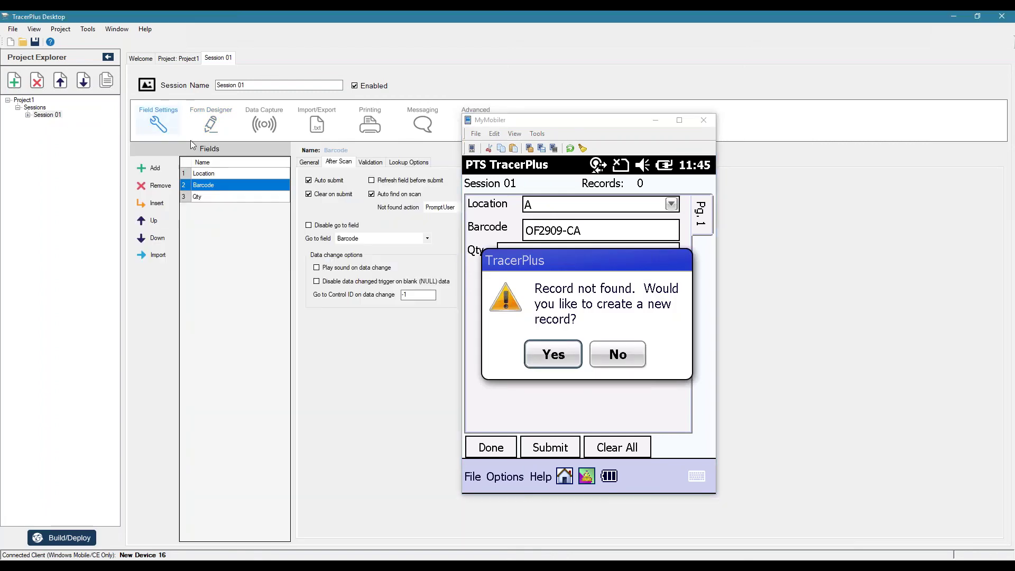
pyautogui.moveTo(564, 128); pyautogui.dragTo(749, 142)
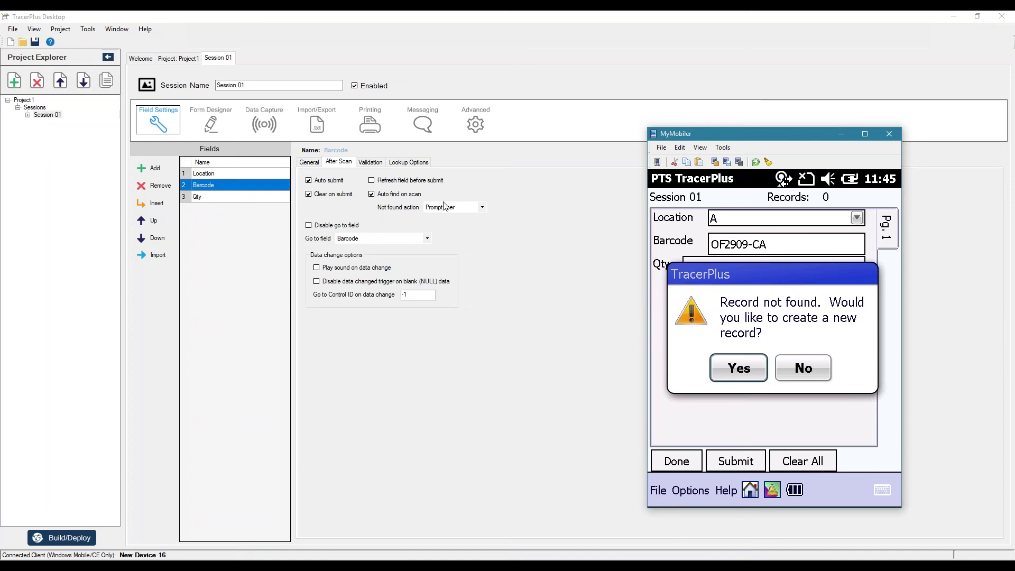
pyautogui.click(483, 209)
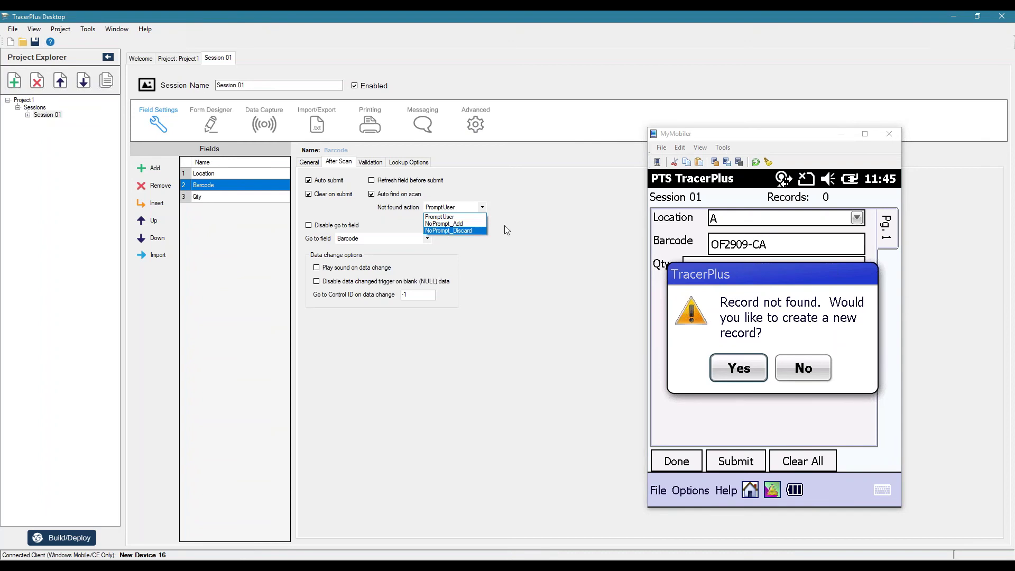
pyautogui.click(799, 395)
# Step: Agree to create new records on the device for OF2909-CA, OF2908-CA and a third scanned barcode
pyautogui.click(736, 370)
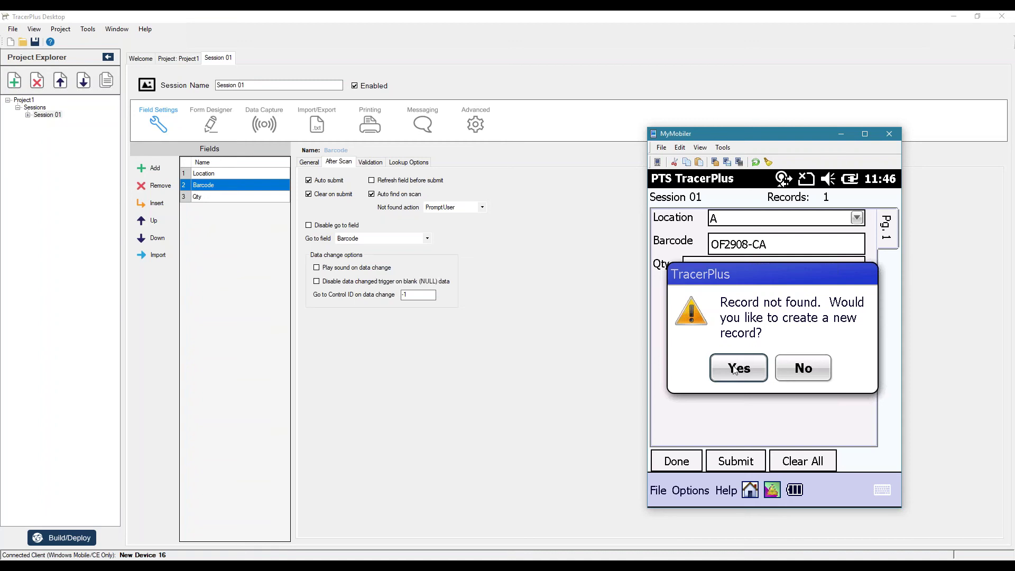
pyautogui.click(738, 368)
pyautogui.click(735, 369)
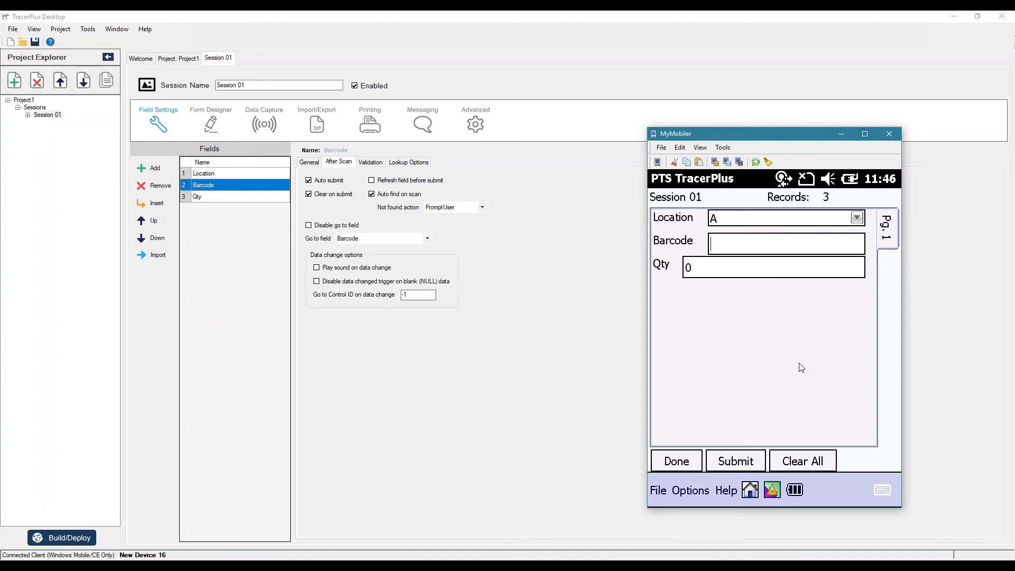
# Step: Finish data entry, check the Qty of each Session 01 record on the device, and return to the Data Entry home screen
pyautogui.click(685, 460)
pyautogui.click(740, 227)
pyautogui.click(678, 266)
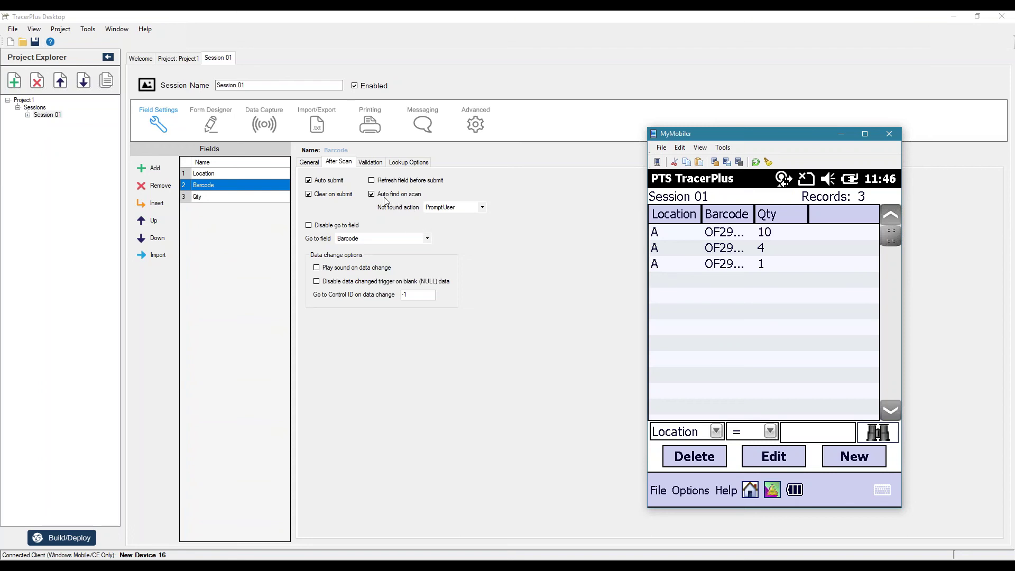
pyautogui.click(750, 491)
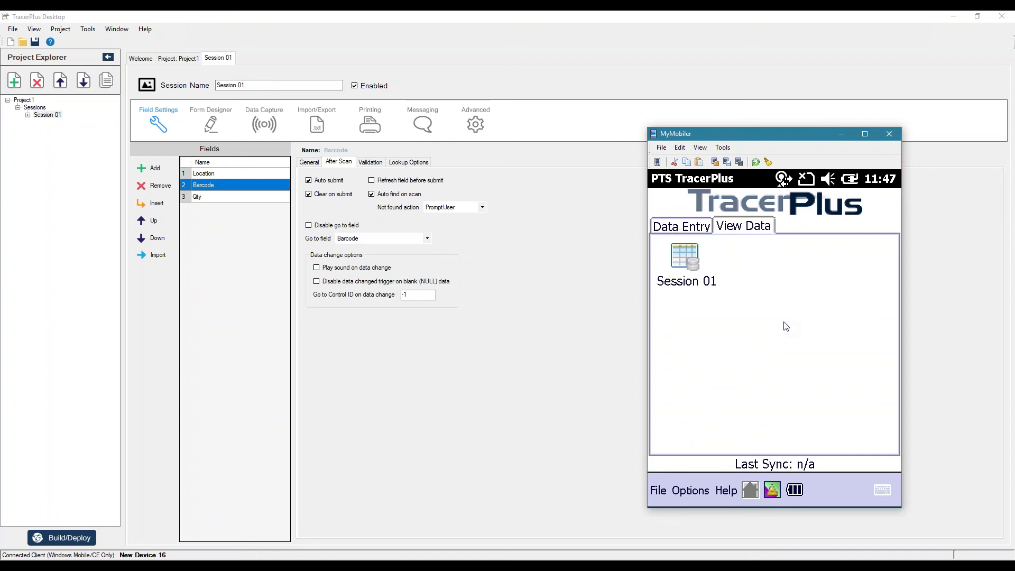
pyautogui.click(690, 228)
# Step: Examine the Barcode field's general and validation settings in the desktop project, and minimize the device window
pyautogui.click(452, 398)
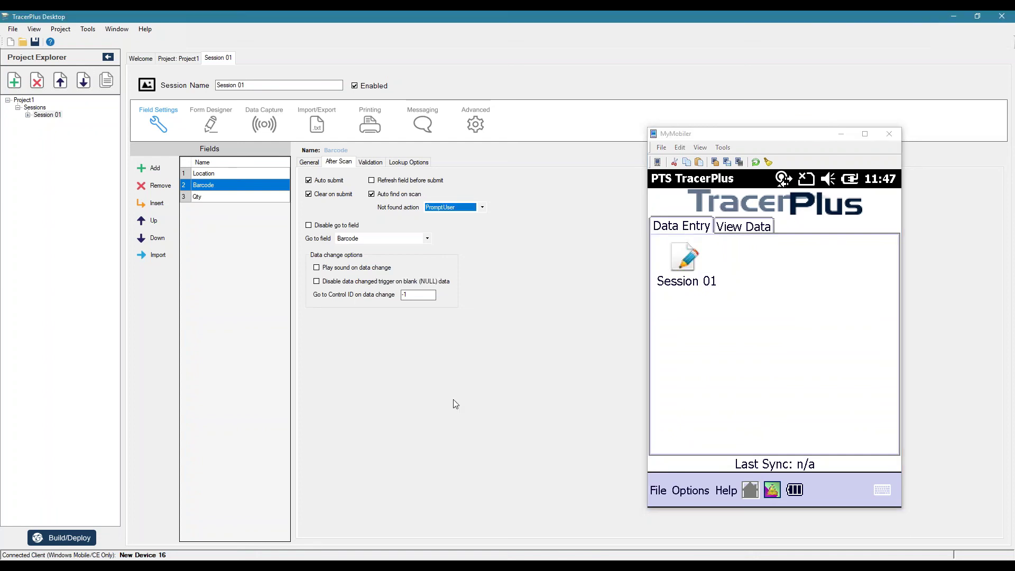
pyautogui.click(313, 162)
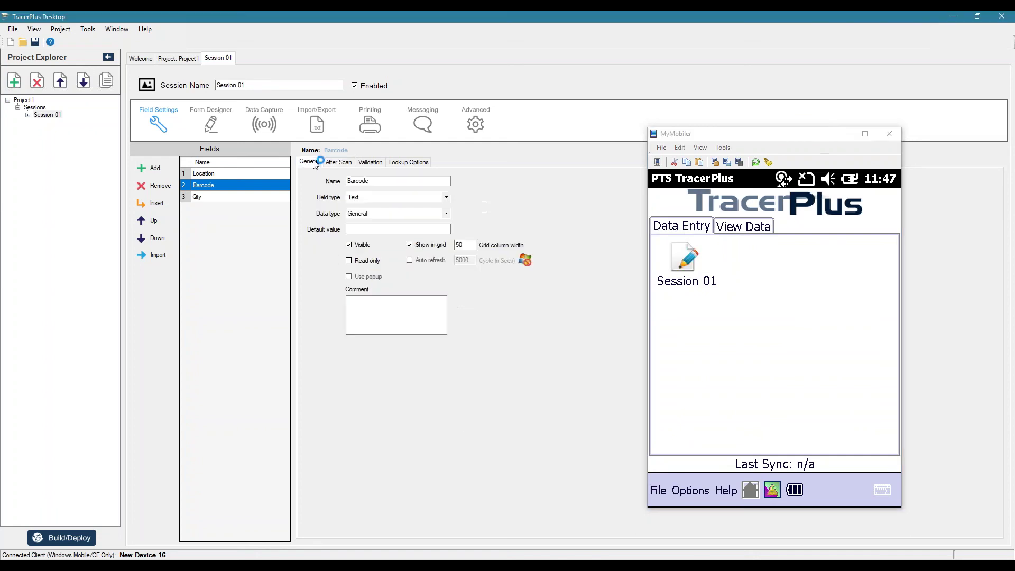
pyautogui.click(373, 162)
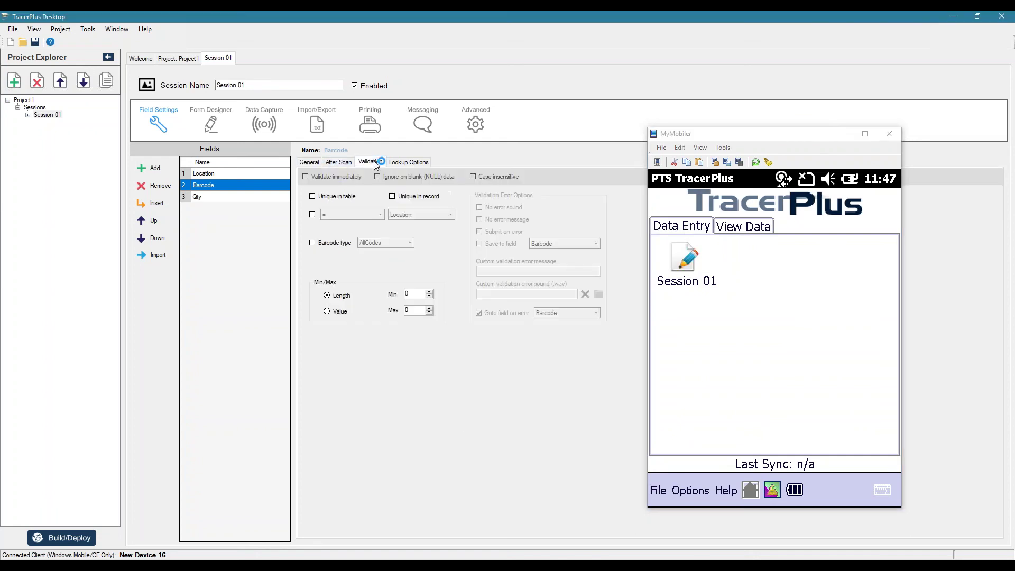
pyautogui.click(841, 134)
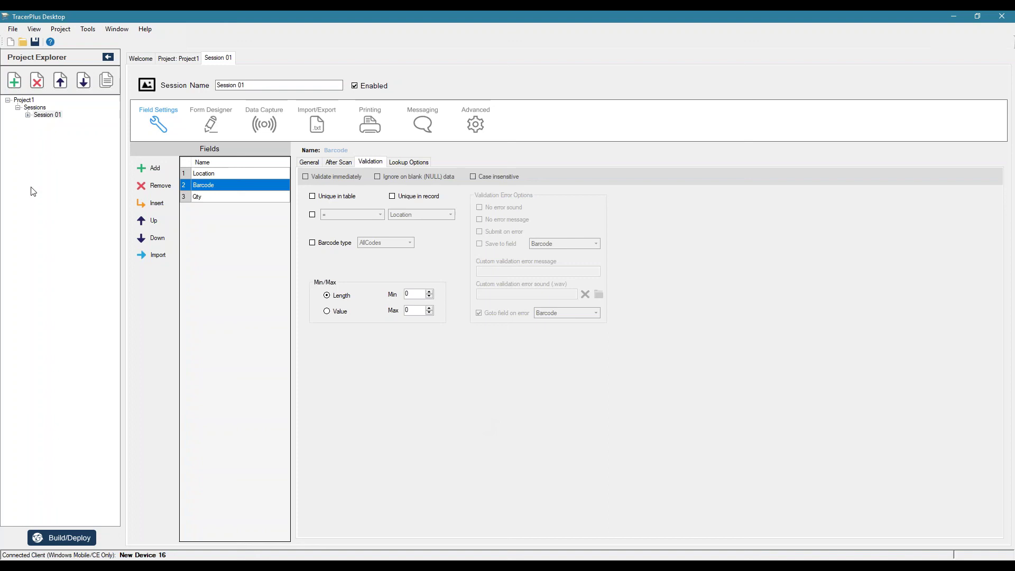
# Step: Add a second session to the project and rename its first two fields Barcode 1 and Barcode 2
pyautogui.click(14, 80)
pyautogui.click(42, 123)
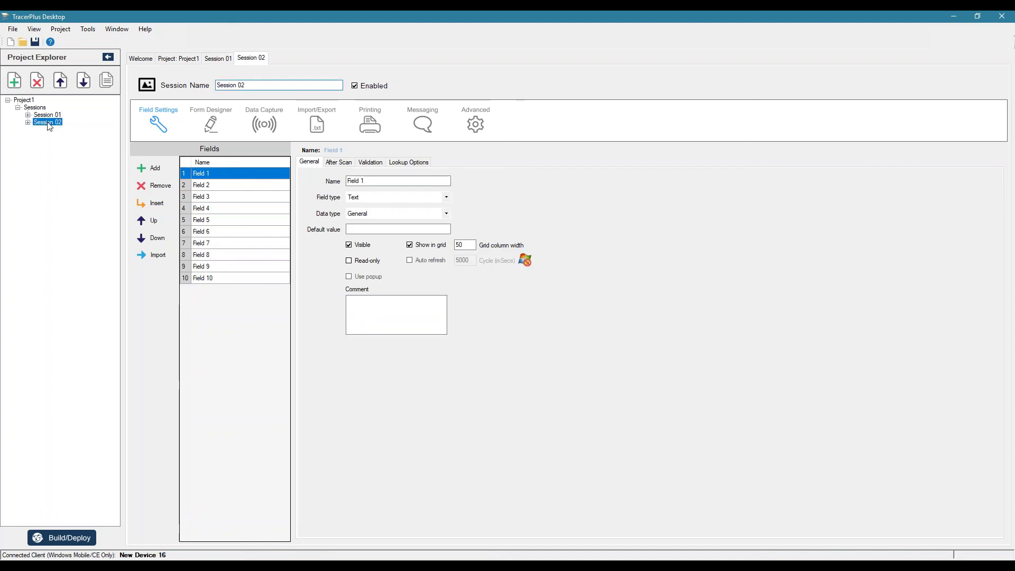
pyautogui.click(219, 178)
pyautogui.click(220, 179)
pyautogui.write('Ba')
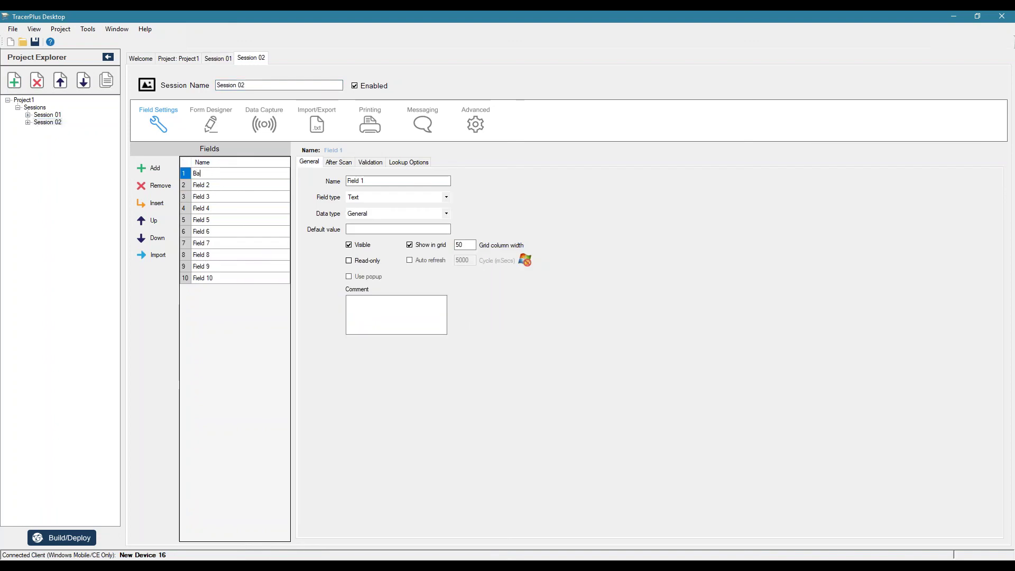
pyautogui.write('rcode 1')
pyautogui.press('Return')
pyautogui.write('Barcode ')
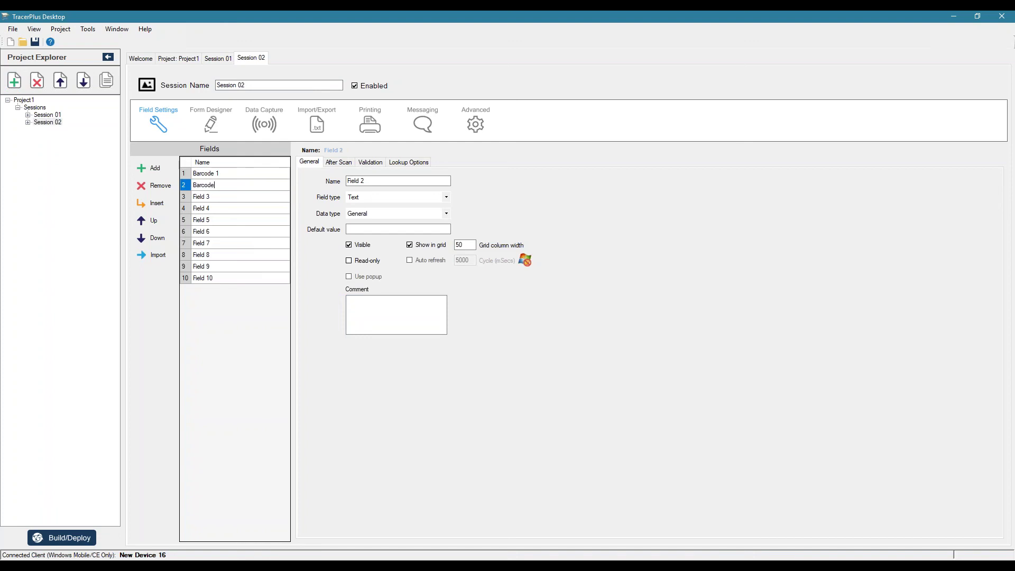
pyautogui.write('2')
pyautogui.press('Return')
# Step: Enable barcode type validation for the Barcode 1 field and set the type to Code39
pyautogui.click(219, 173)
pyautogui.click(332, 163)
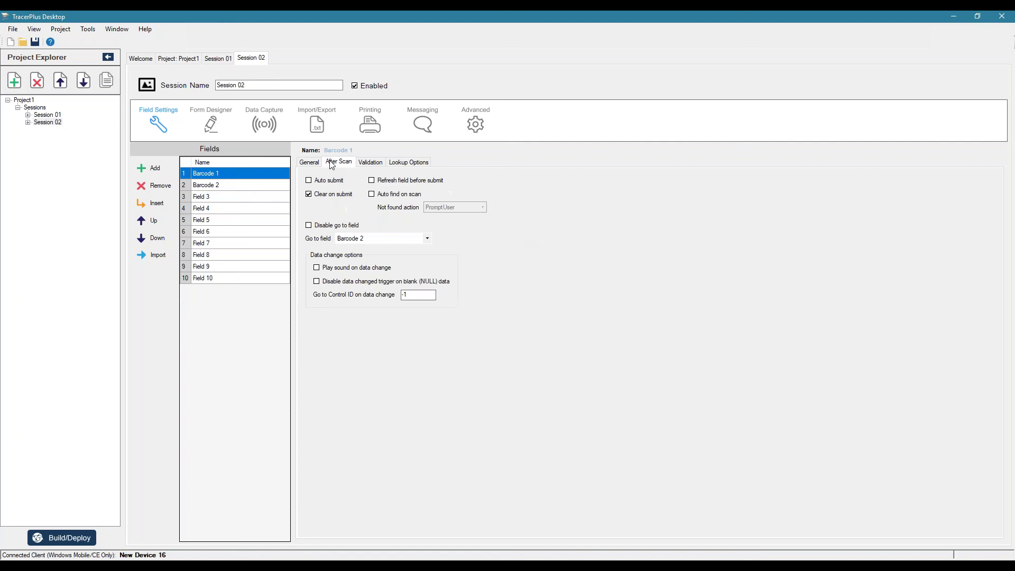
pyautogui.click(364, 163)
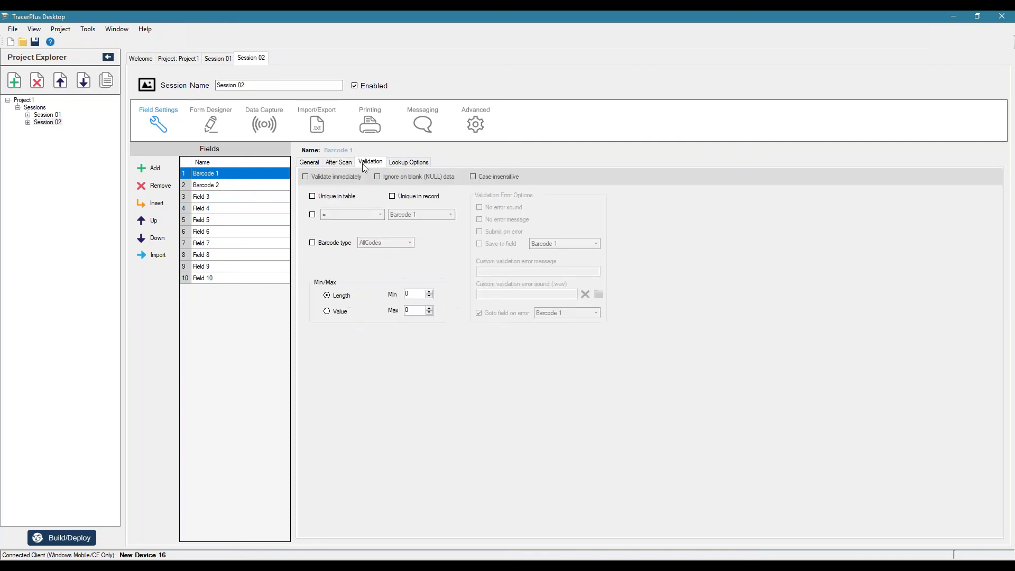
pyautogui.click(319, 244)
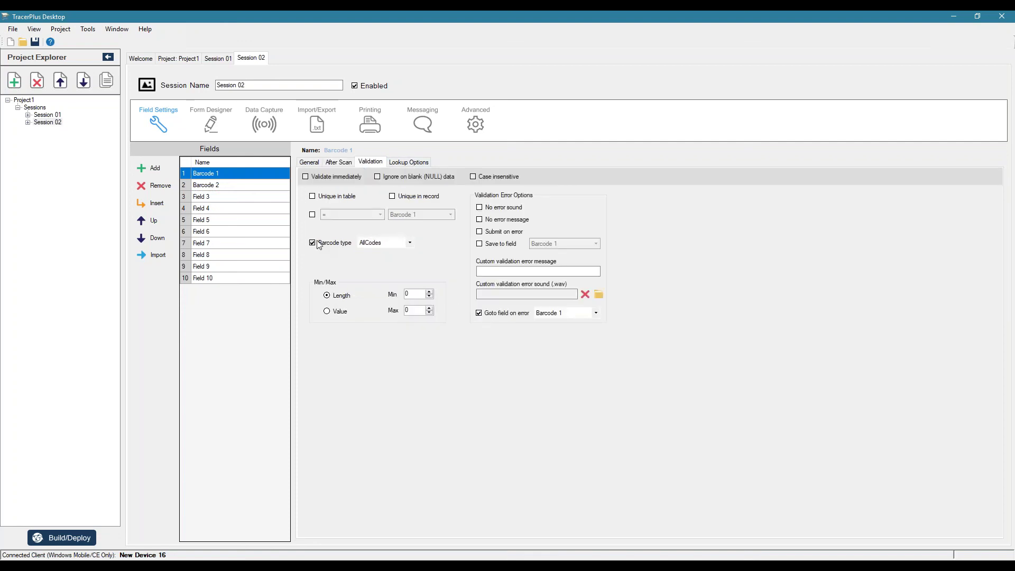
pyautogui.click(410, 244)
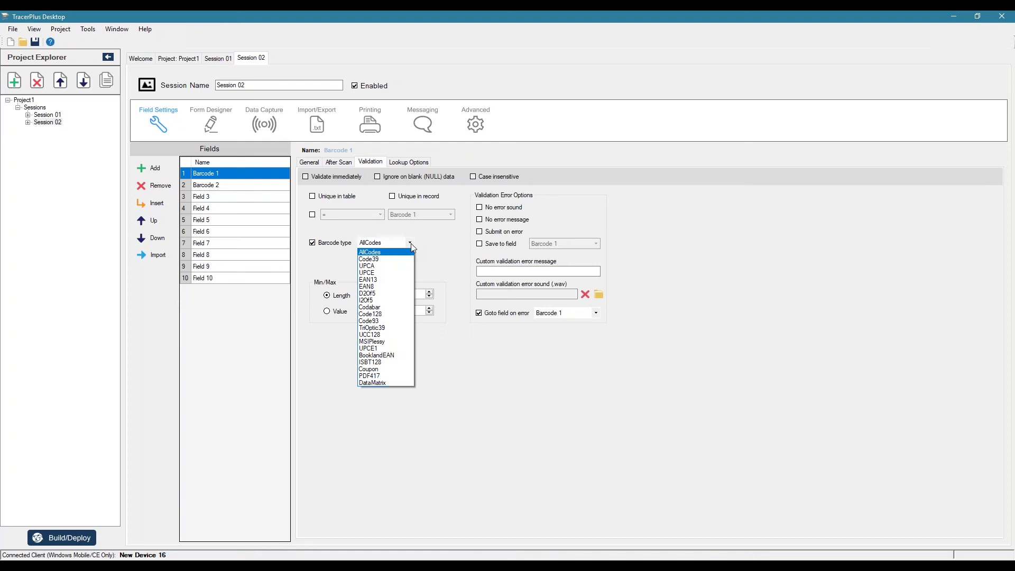
pyautogui.click(368, 259)
pyautogui.press('Tab')
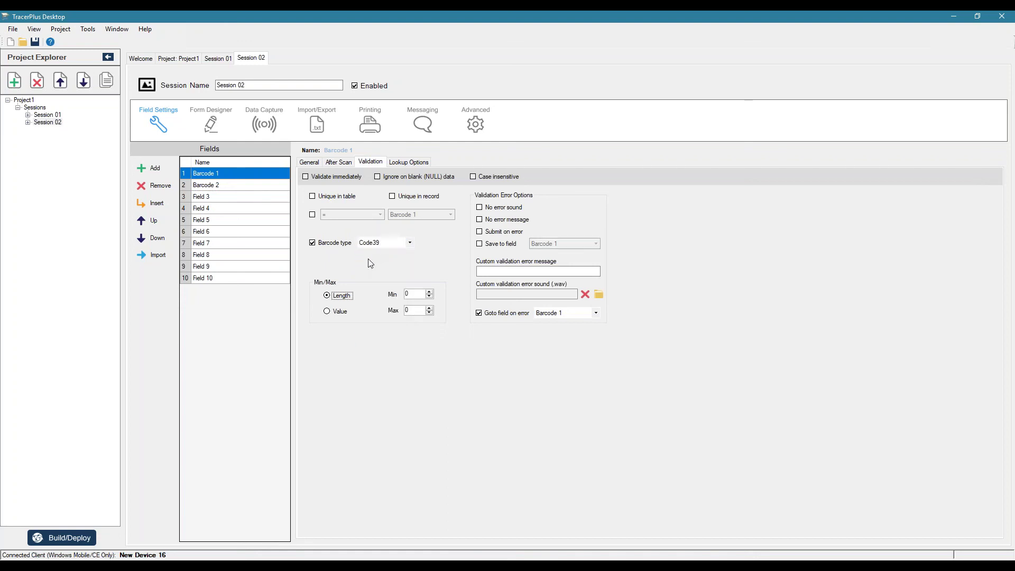
# Step: Enable barcode type validation for the Barcode 2 field and set the type to Code128
pyautogui.click(207, 187)
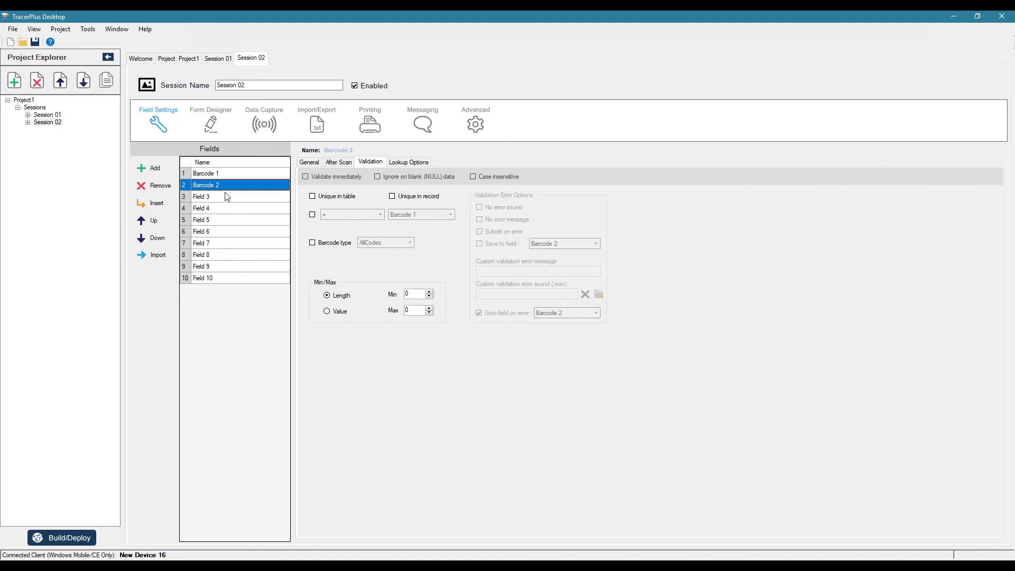
pyautogui.click(315, 243)
pyautogui.click(395, 244)
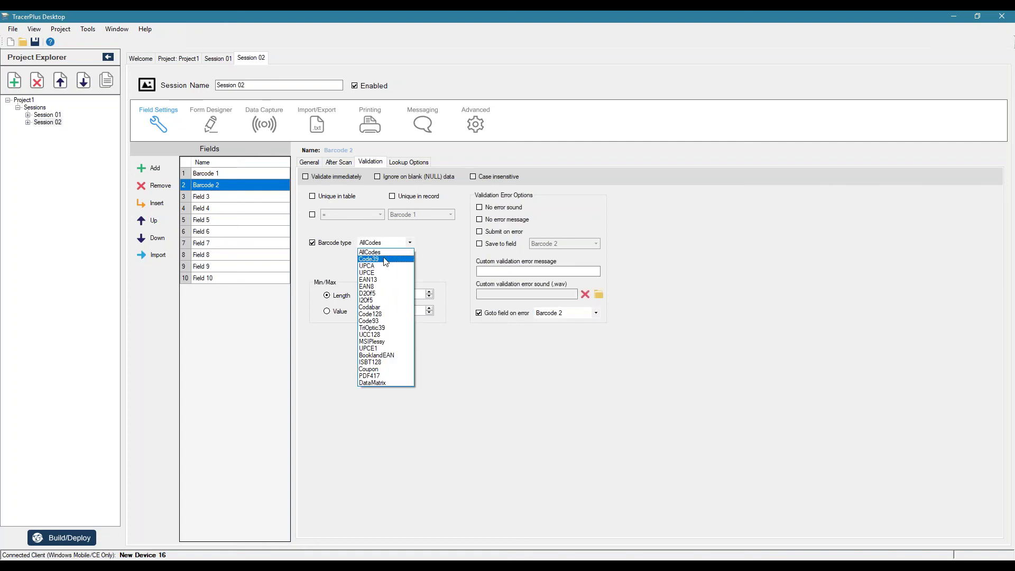
pyautogui.click(381, 314)
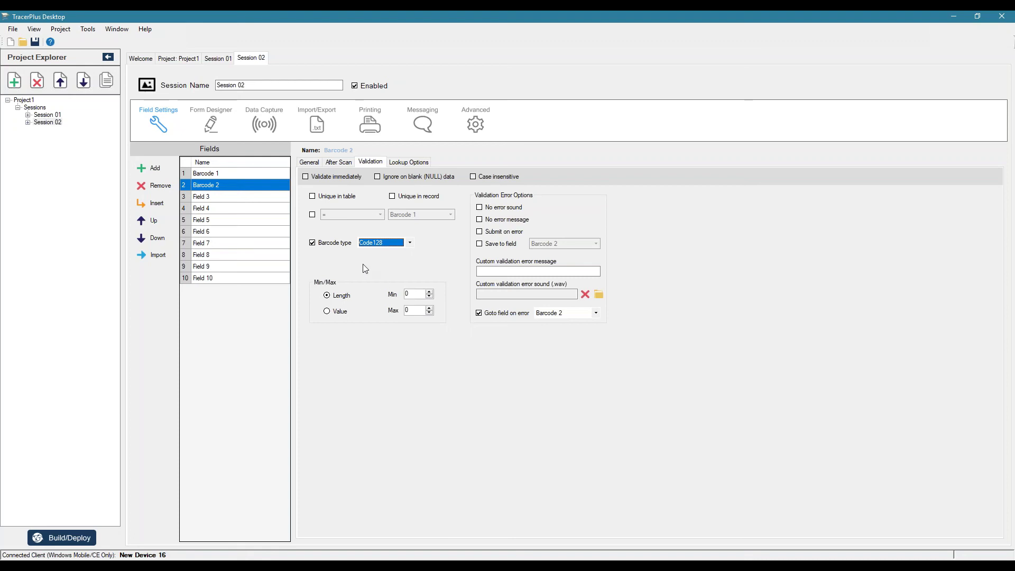
# Step: Compare the validation settings of both barcode fields and require Barcode 2 to equal Barcode 1
pyautogui.click(238, 179)
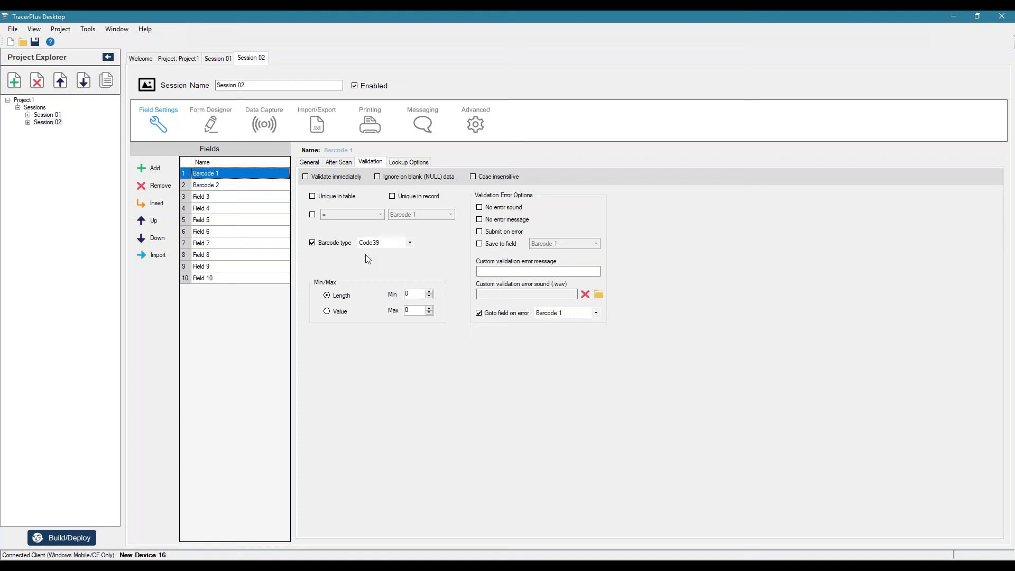
pyautogui.click(226, 186)
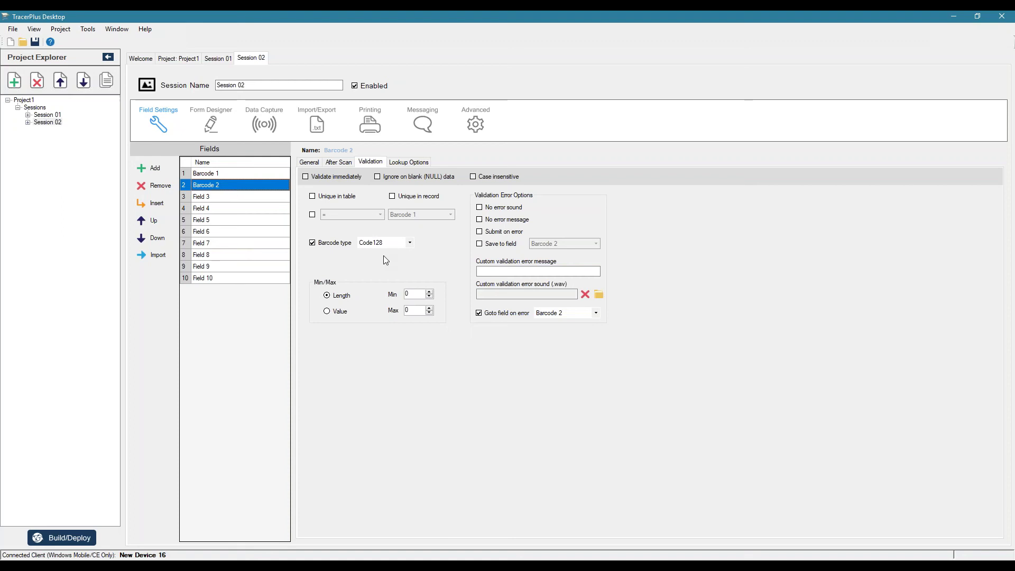
pyautogui.click(217, 174)
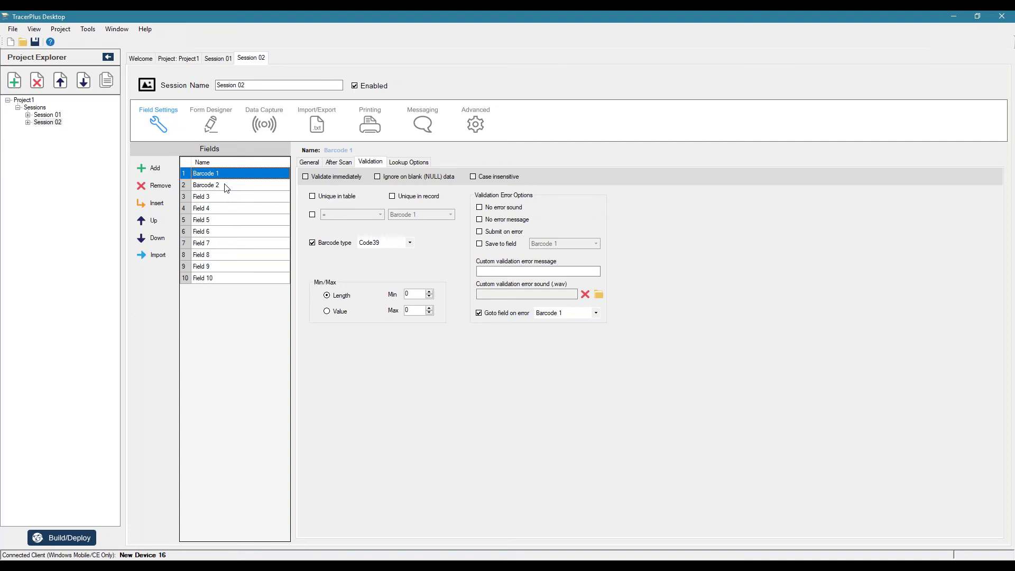
pyautogui.click(226, 188)
pyautogui.click(312, 215)
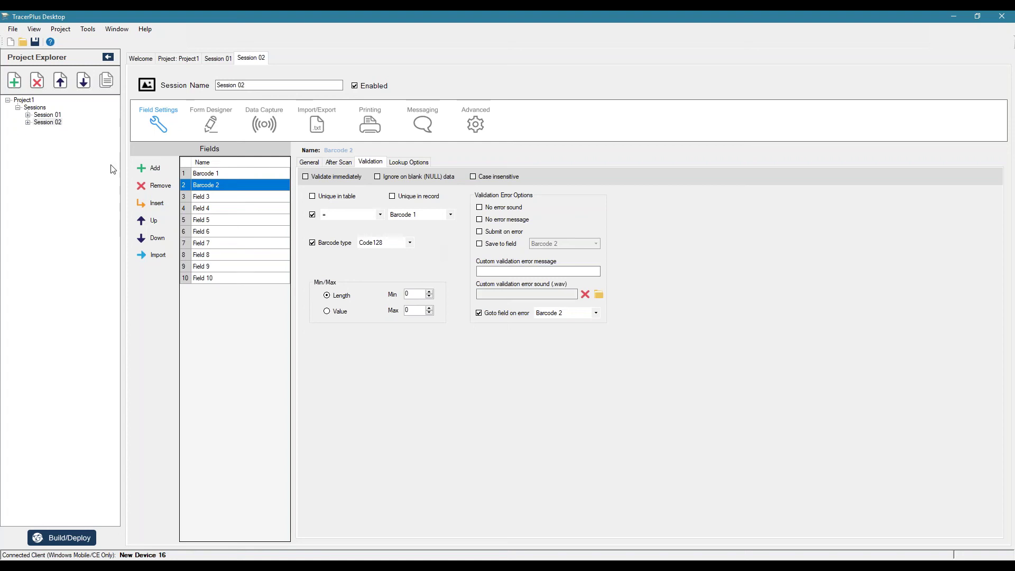
# Step: Set the custom validation error message of Barcode 1 to "Invalid Barcode" and open the Barcode 2 error message for editing
pyautogui.click(214, 176)
pyautogui.click(504, 270)
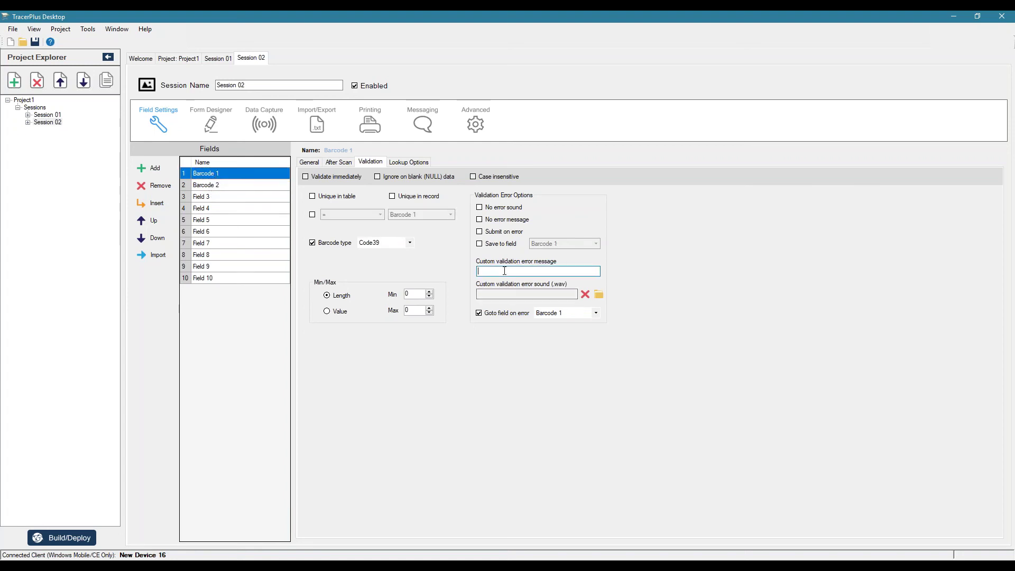
pyautogui.write('Invalid Barcode')
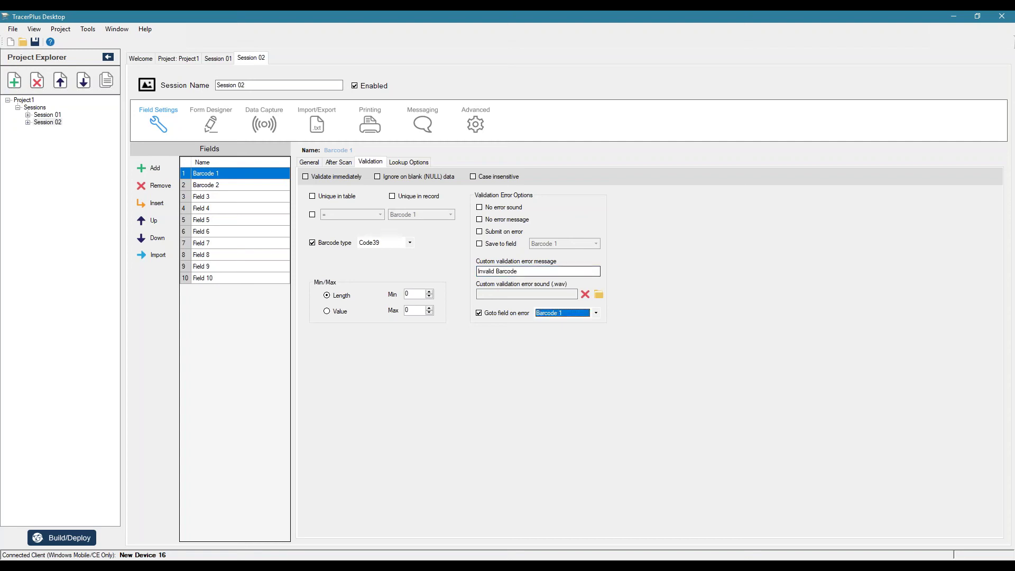
pyautogui.click(249, 184)
pyautogui.click(486, 271)
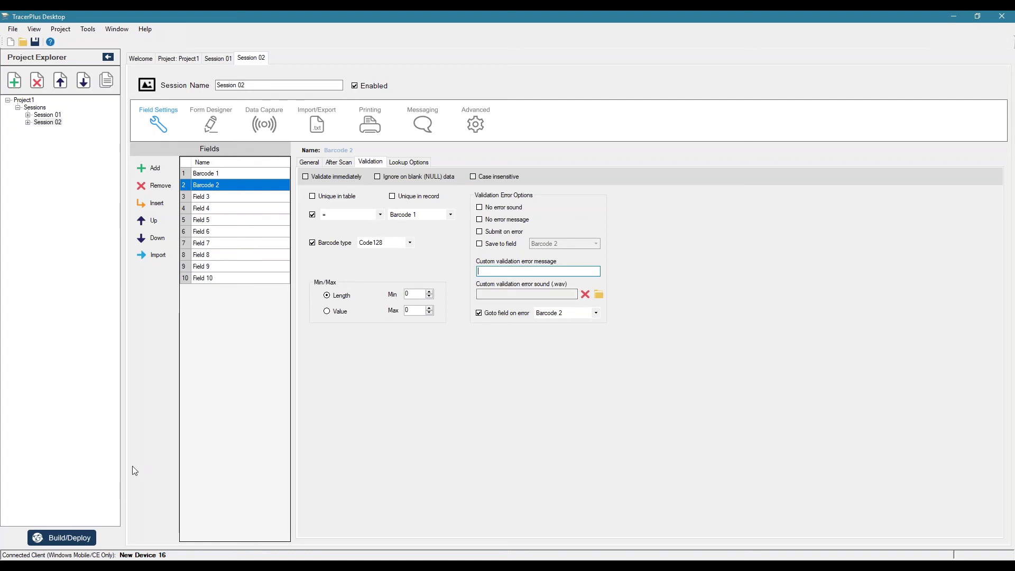
# Step: Remove the unused fields Field 3 through Field 10 from Session 02
pyautogui.click(224, 200)
pyautogui.click(157, 186)
pyautogui.click(157, 186)
pyautogui.click(157, 186)
pyautogui.click(157, 186)
pyautogui.click(157, 186)
pyautogui.click(157, 186)
pyautogui.click(157, 186)
pyautogui.click(157, 186)
# Step: Generate the Session 02 form for the two barcode fields at a size of 240 by 268
pyautogui.click(210, 127)
pyautogui.click(285, 368)
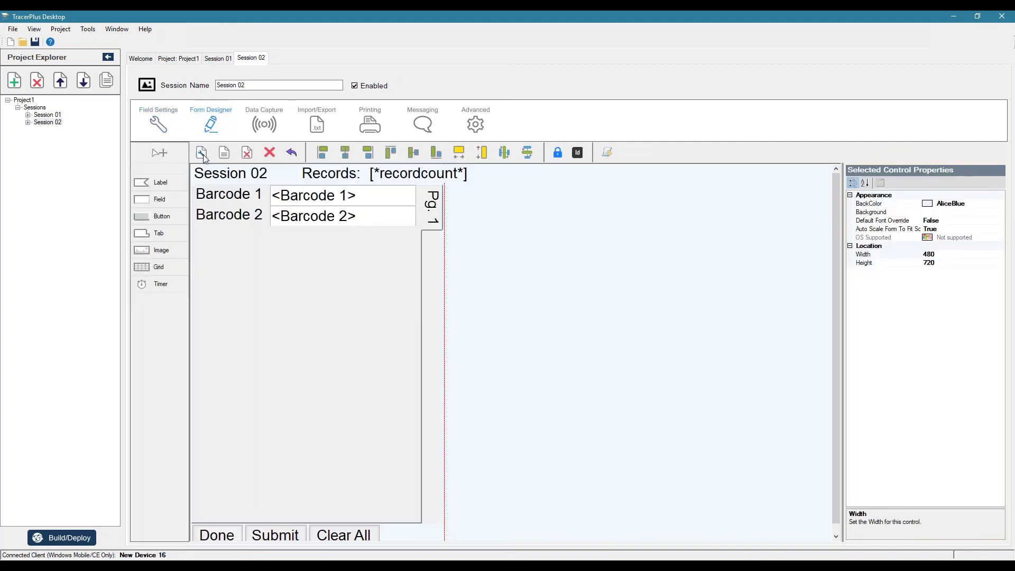
pyautogui.click(201, 153)
pyautogui.click(564, 282)
pyautogui.click(488, 294)
pyautogui.click(525, 338)
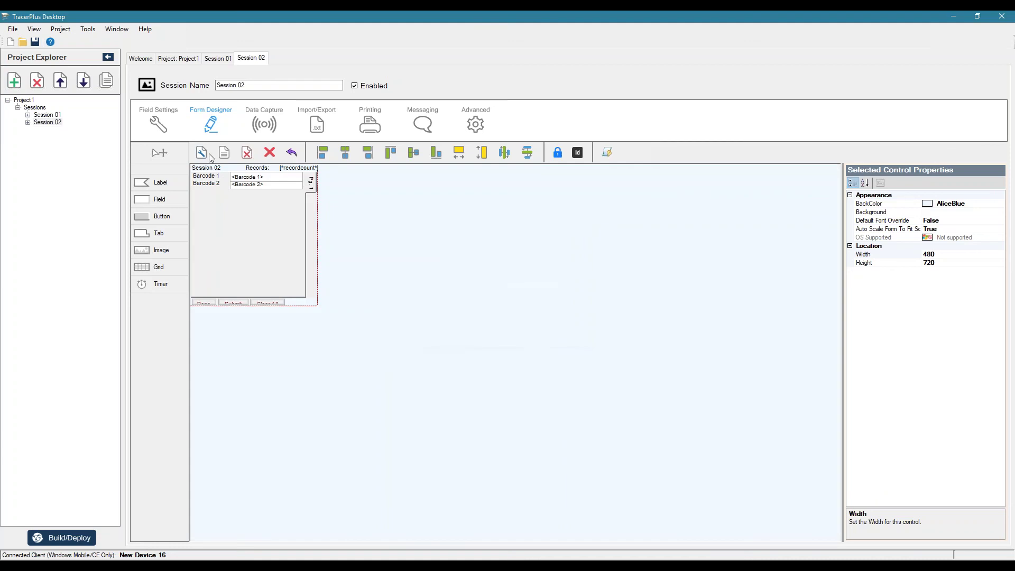
pyautogui.click(463, 330)
# Step: Build and deploy the project to the connected Windows Mobile client and close the deployment options
pyautogui.click(47, 539)
pyautogui.click(530, 374)
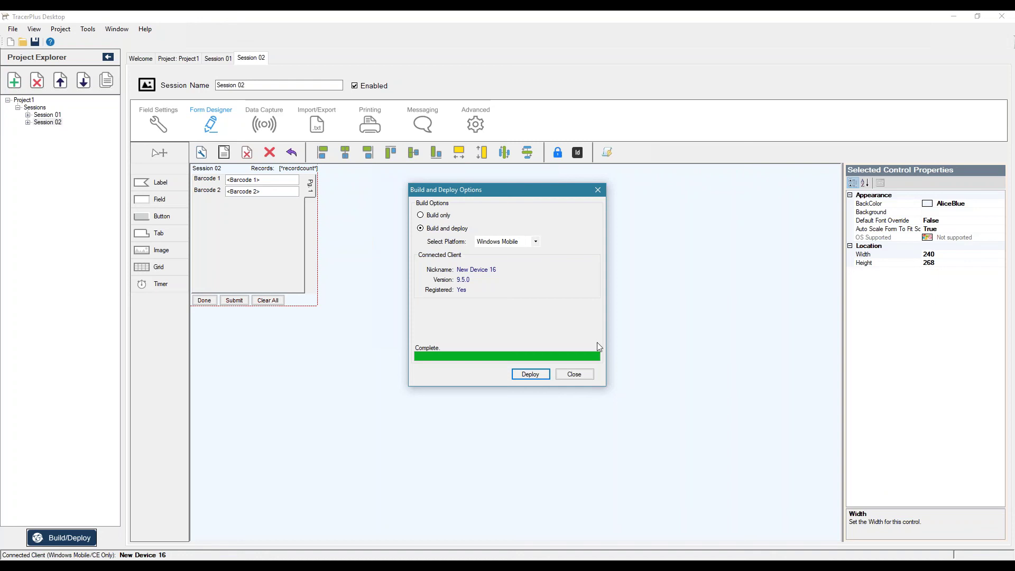
pyautogui.click(563, 373)
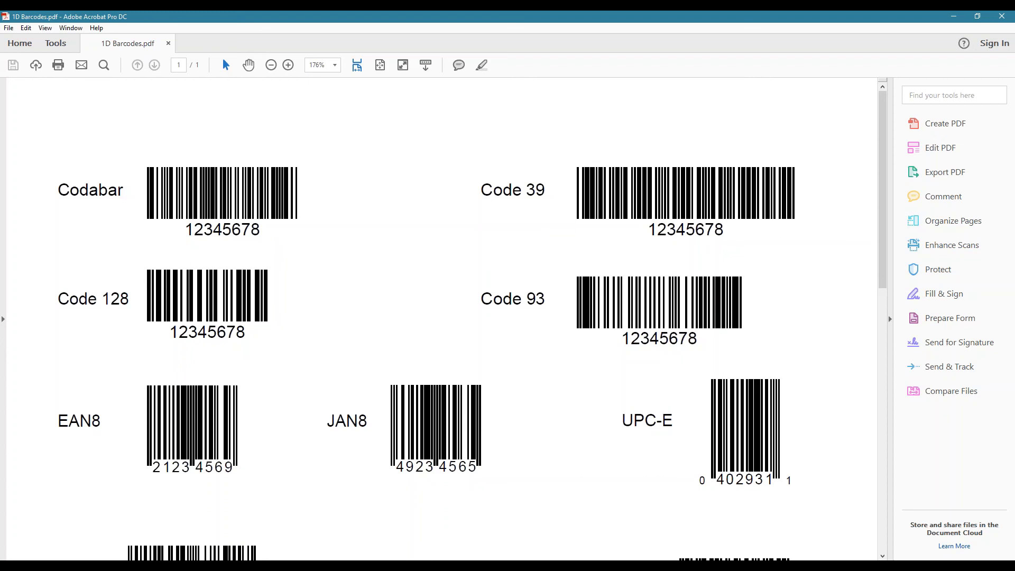
# Step: Connect MyMobiler to the mobile device by IP at 192.168.4.153
pyautogui.rightClick(861, 558)
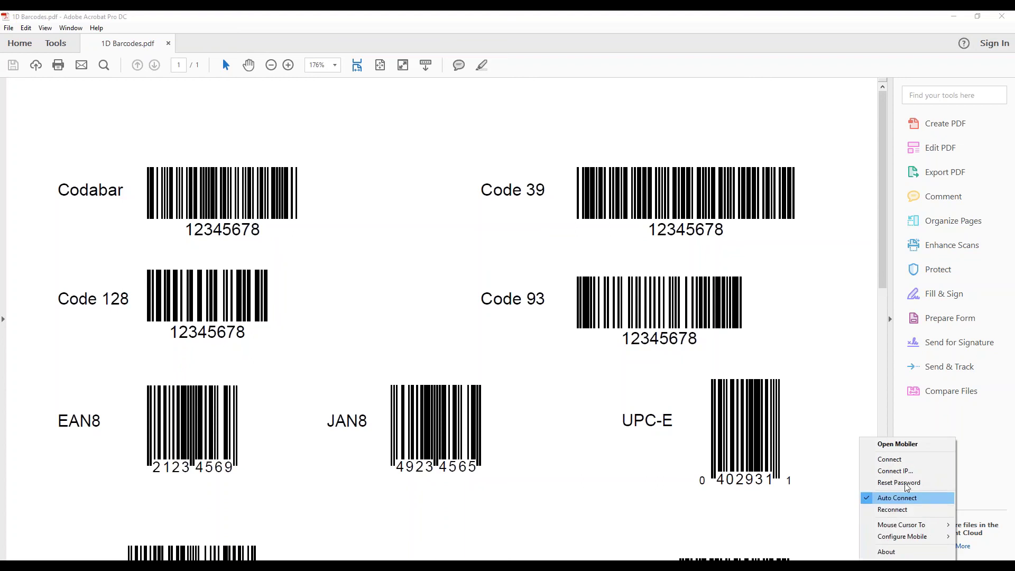
pyautogui.click(898, 471)
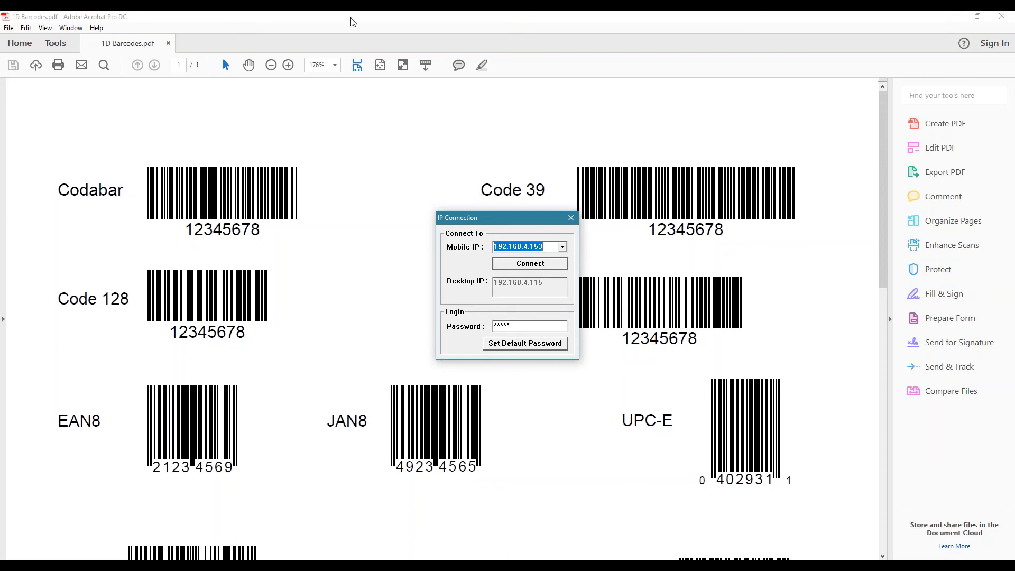
pyautogui.click(543, 266)
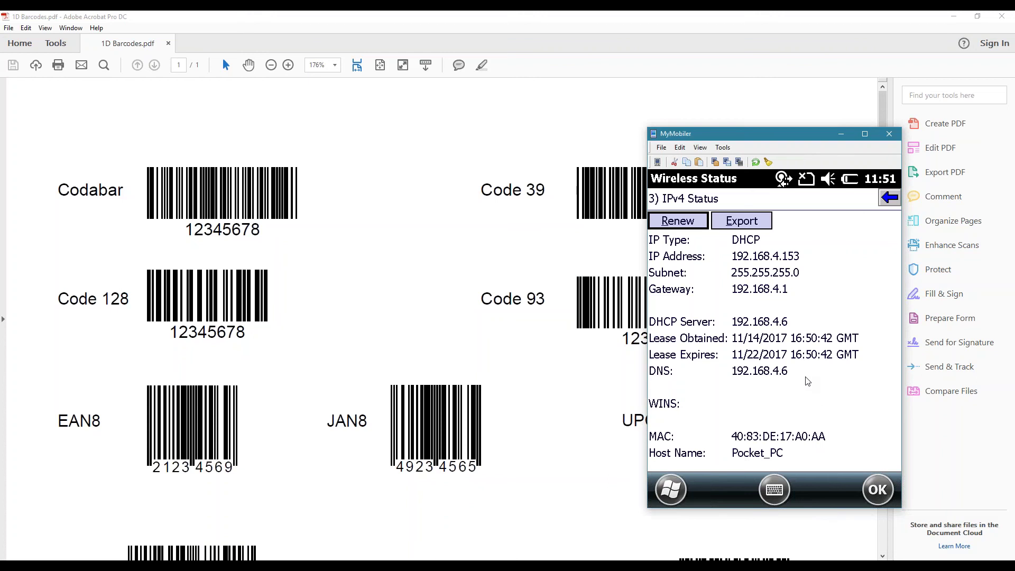
# Step: Leave the device's Wireless Status screens and launch PTS TracerPlus 9 on it
pyautogui.press('Return')
pyautogui.press('Return')
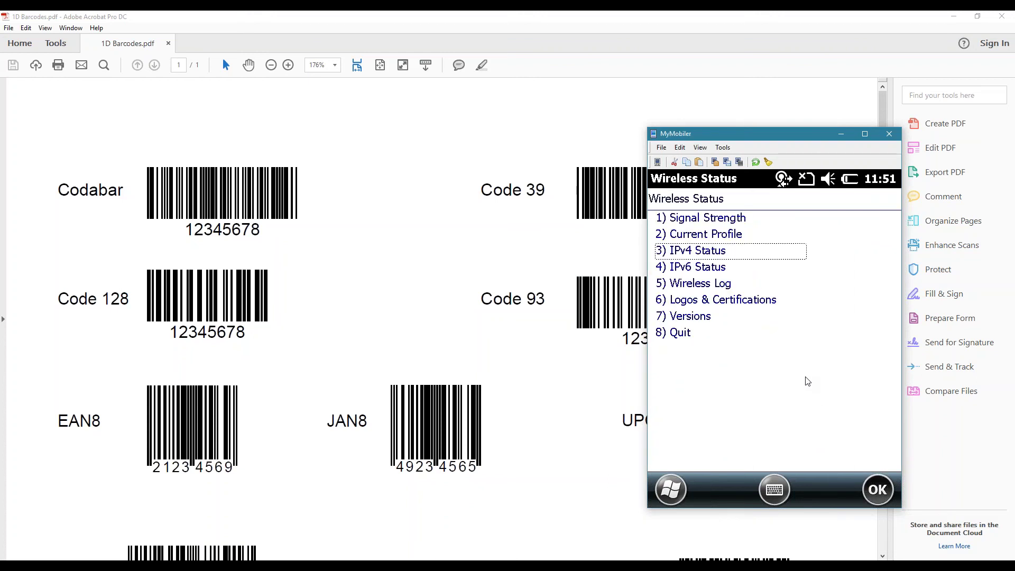
pyautogui.press('super')
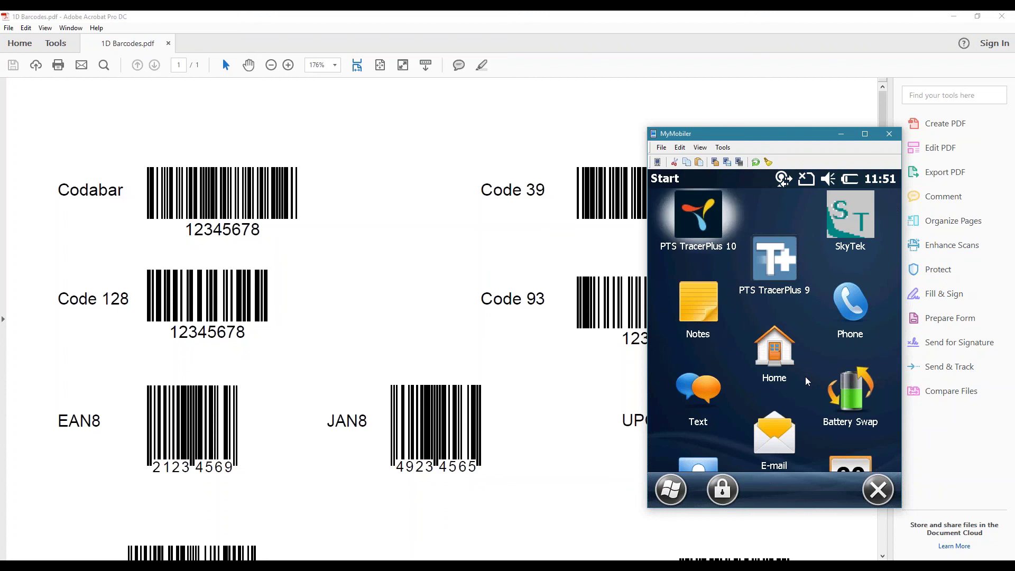
pyautogui.press('Right')
pyautogui.press('Return')
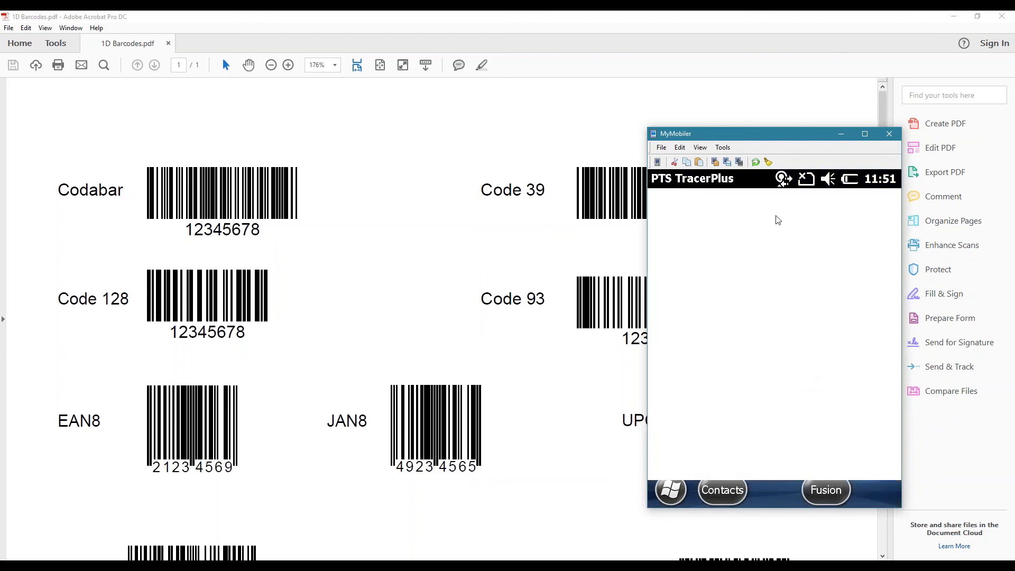
# Step: Arrange the device window and the 1D Barcodes PDF side by side over the desktop project
pyautogui.moveTo(790, 139); pyautogui.dragTo(439, 140)
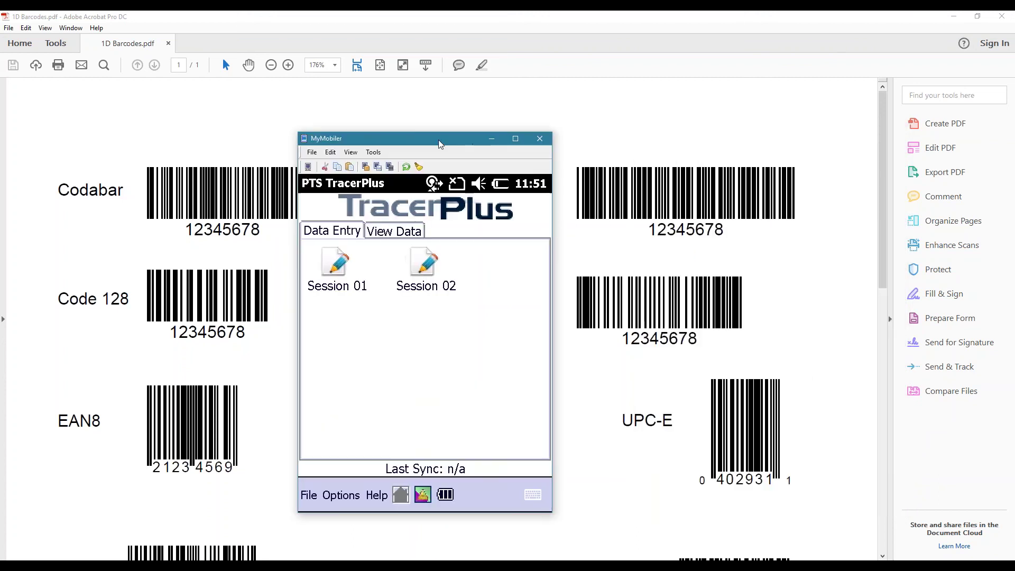
pyautogui.moveTo(499, 20); pyautogui.dragTo(1014, 16)
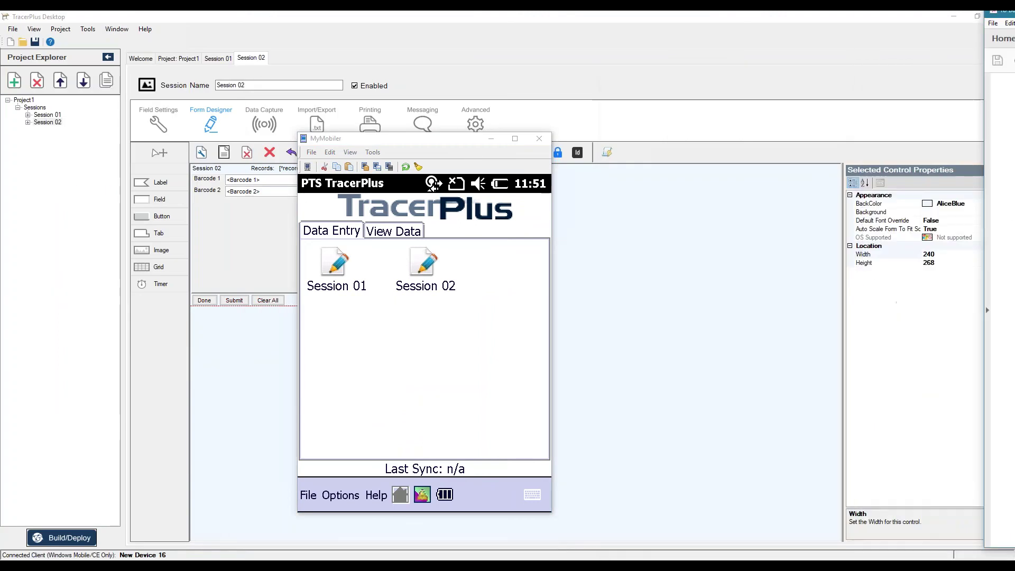
pyautogui.moveTo(1014, 85); pyautogui.dragTo(775, 62)
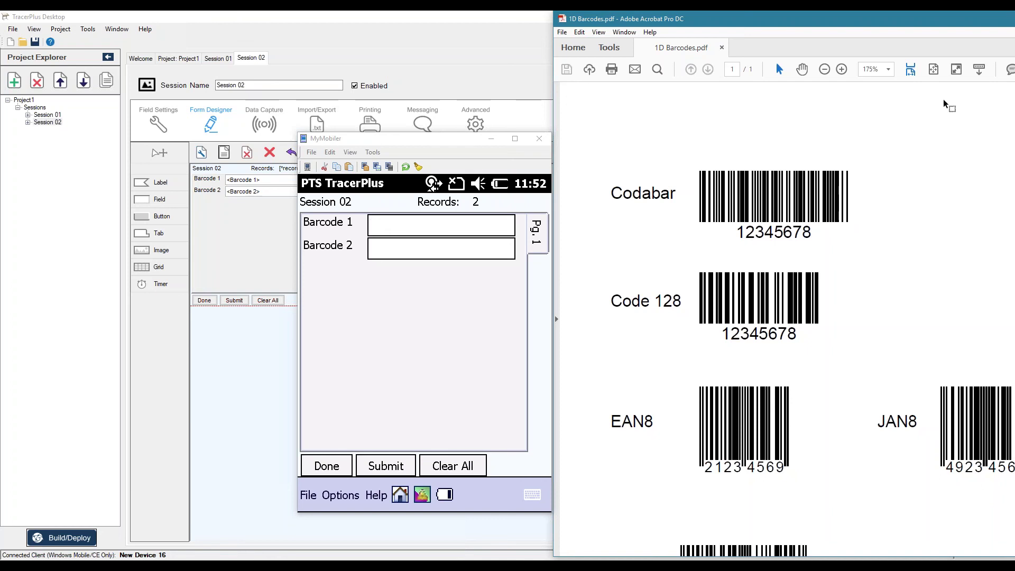
# Step: Switch to TracerPlus Desktop, move the device window aside, reset Barcode 2's barcode type to AllCodes and disable its barcode type validation
pyautogui.hotkey('alt', 'Tab')
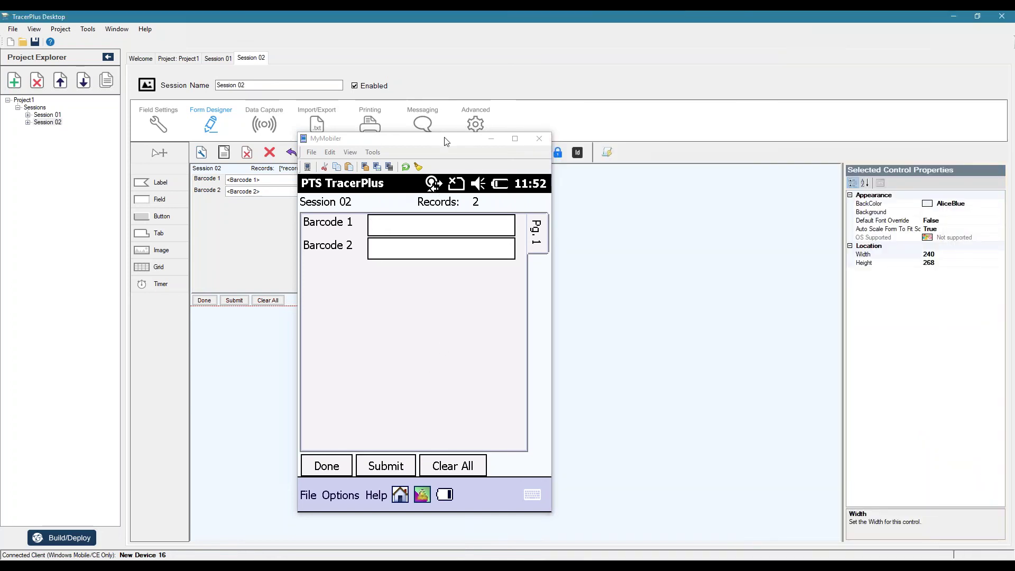
pyautogui.moveTo(443, 139); pyautogui.dragTo(794, 166)
pyautogui.click(162, 134)
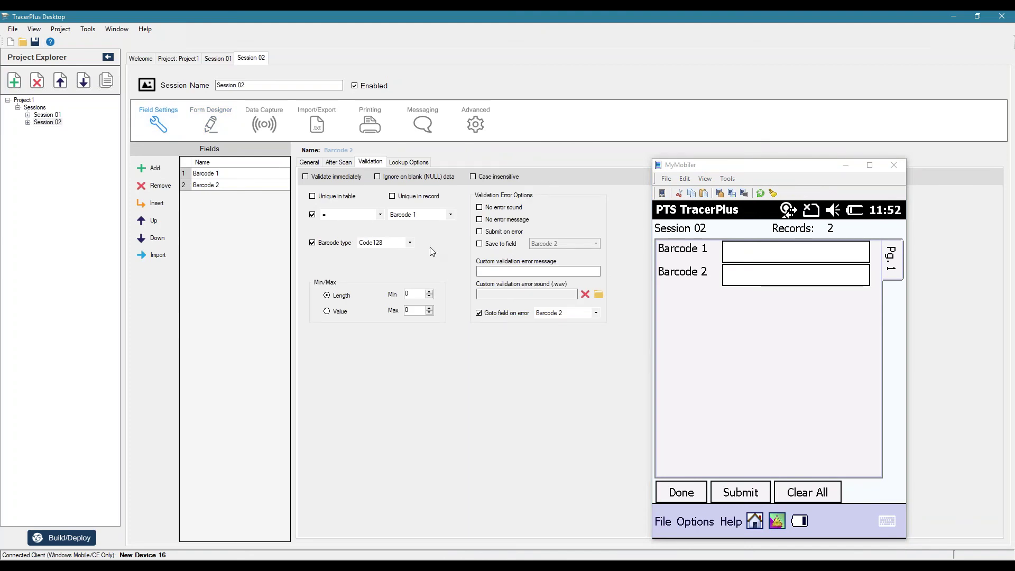
pyautogui.click(408, 242)
pyautogui.click(401, 253)
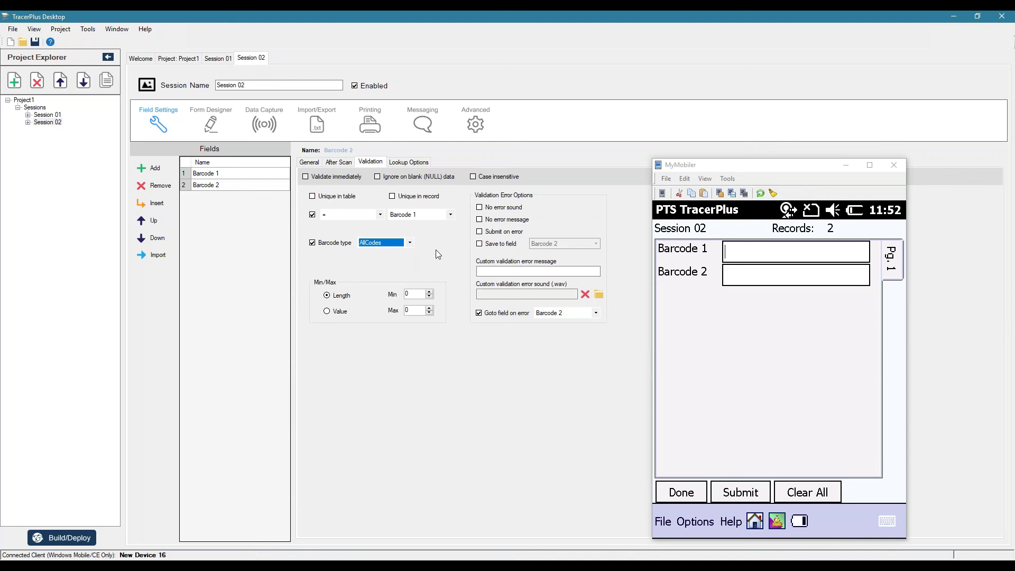
pyautogui.click(313, 243)
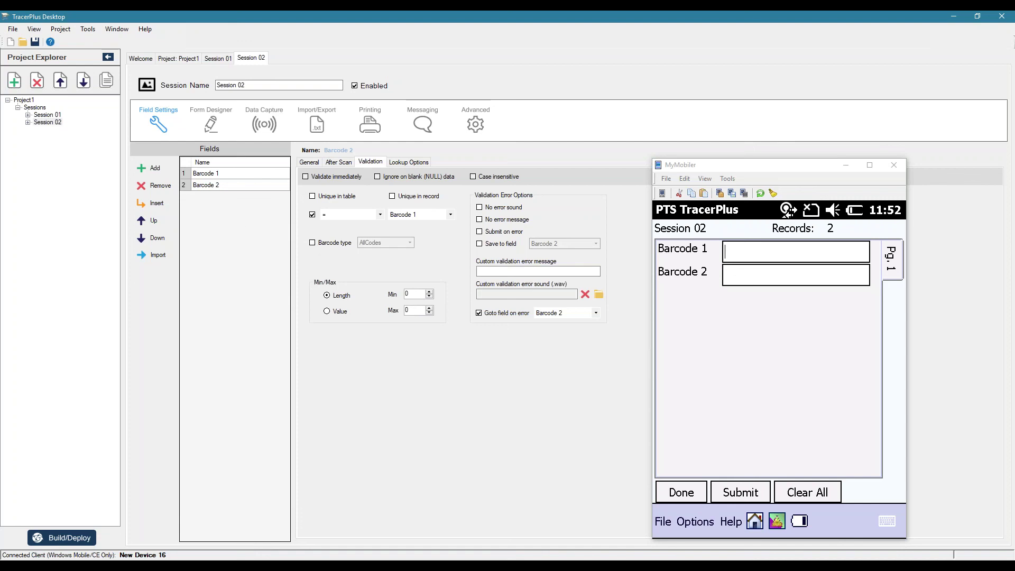
pyautogui.click(211, 126)
pyautogui.click(159, 123)
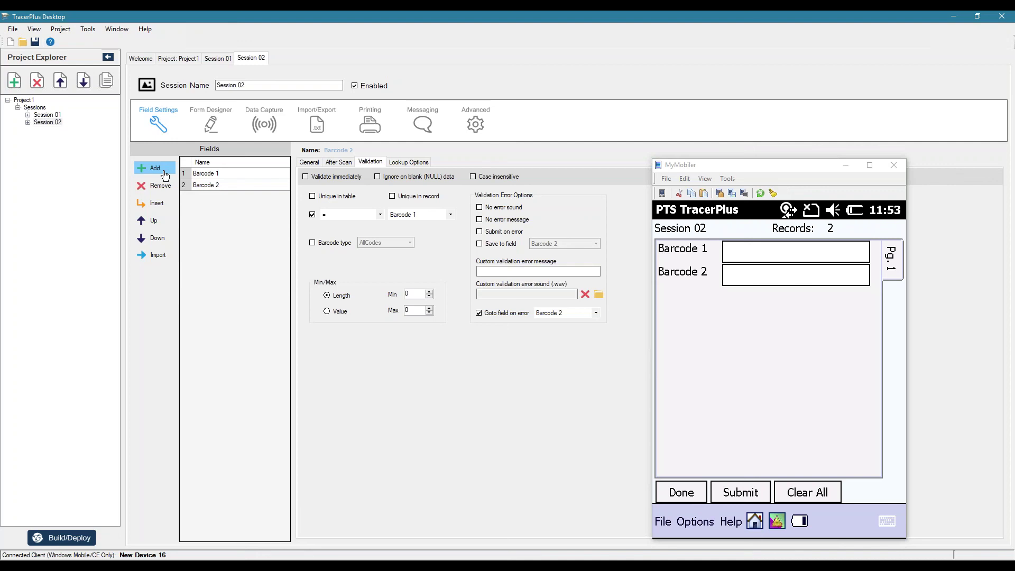
# Step: Add a third session to the project and rename its first two fields Data and Type
pyautogui.click(14, 80)
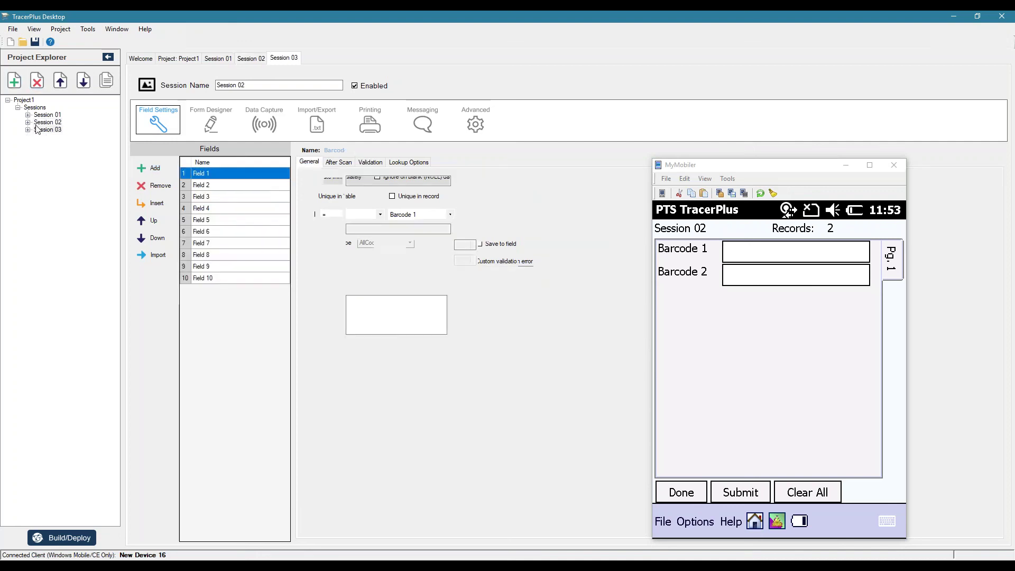
pyautogui.click(260, 177)
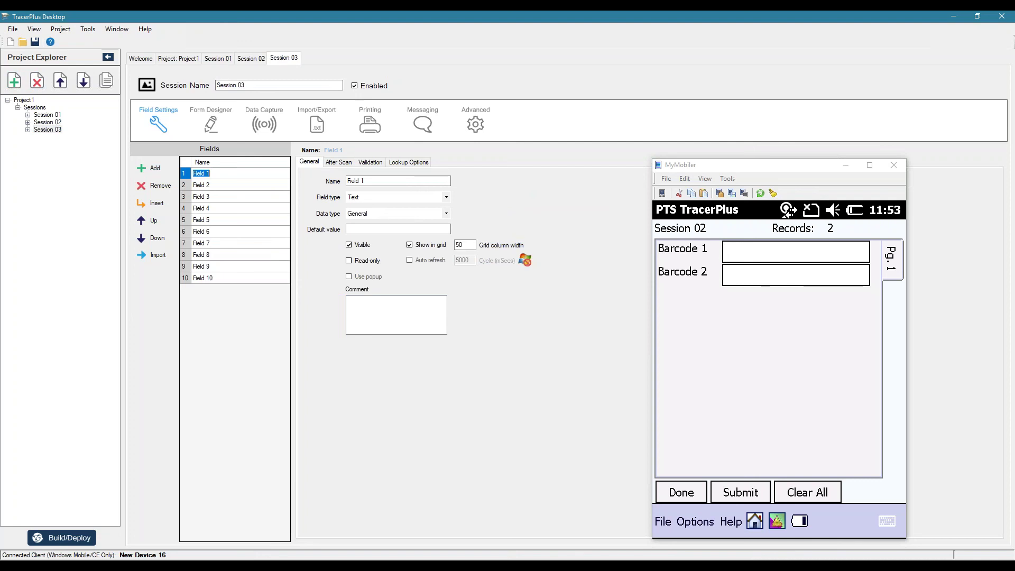
pyautogui.write('Data')
pyautogui.press('Return')
pyautogui.write('Type')
pyautogui.press('Return')
# Step: Remove the unused fields Field 3 through Field 10 from Session 03
pyautogui.click(164, 186)
pyautogui.click(165, 185)
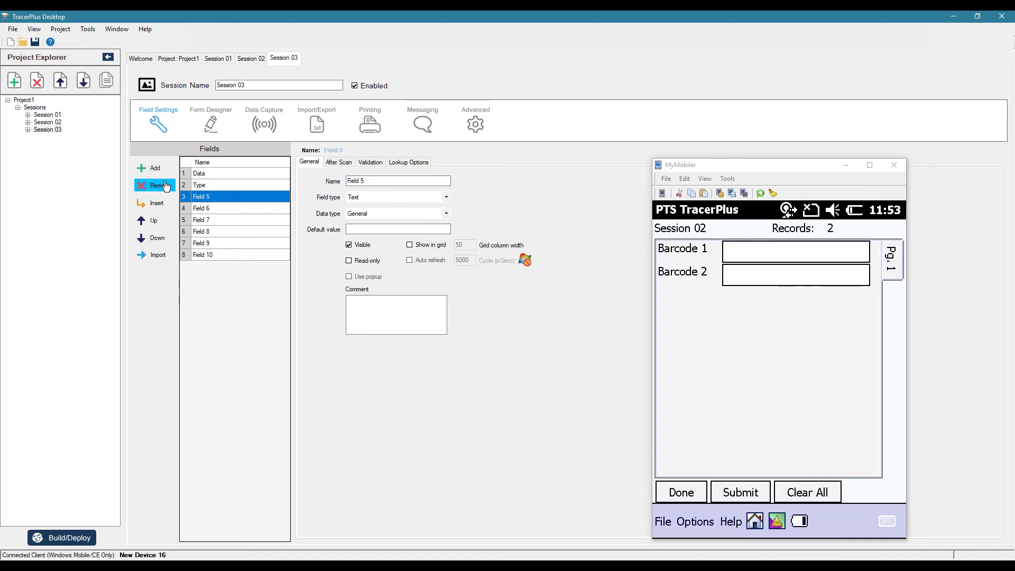
pyautogui.click(165, 186)
pyautogui.click(164, 185)
pyautogui.click(165, 185)
pyautogui.click(164, 185)
pyautogui.click(165, 186)
# Step: Make the Type field a Variable field with variable type InputType and Data as its source field
pyautogui.click(201, 186)
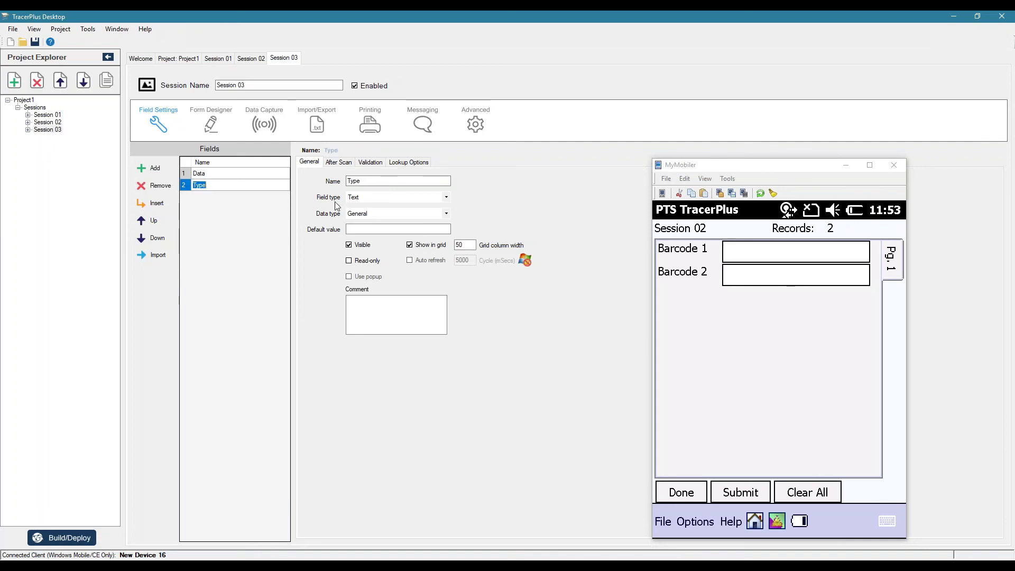
pyautogui.click(355, 198)
pyautogui.click(357, 227)
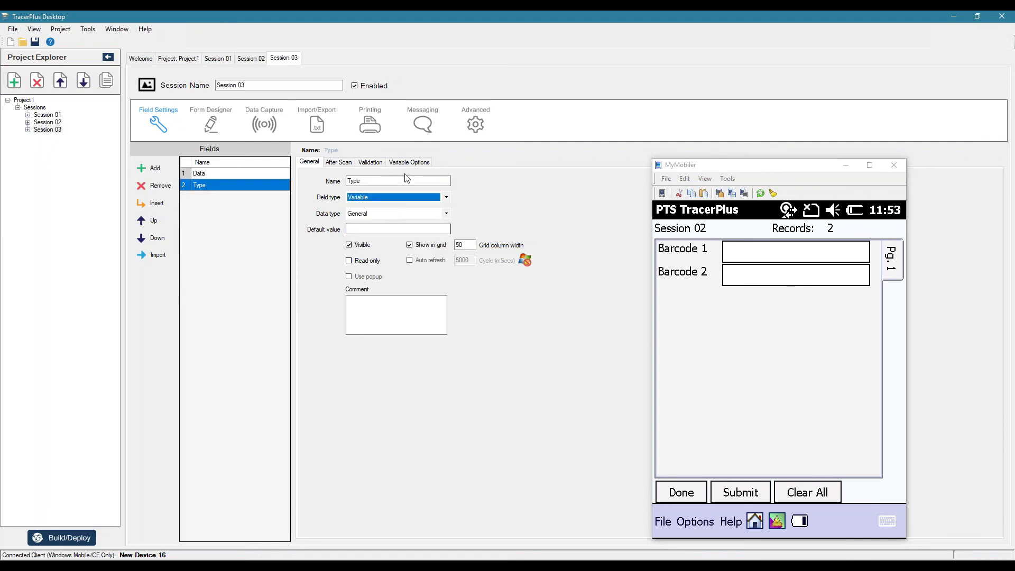
pyautogui.click(409, 162)
pyautogui.click(391, 190)
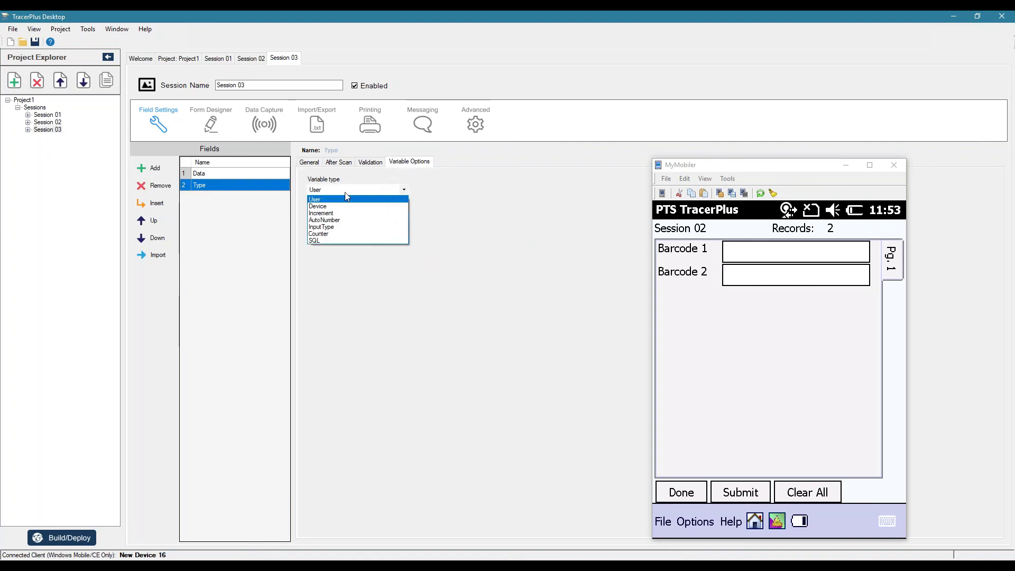
pyautogui.click(322, 226)
pyautogui.click(332, 222)
pyautogui.click(333, 224)
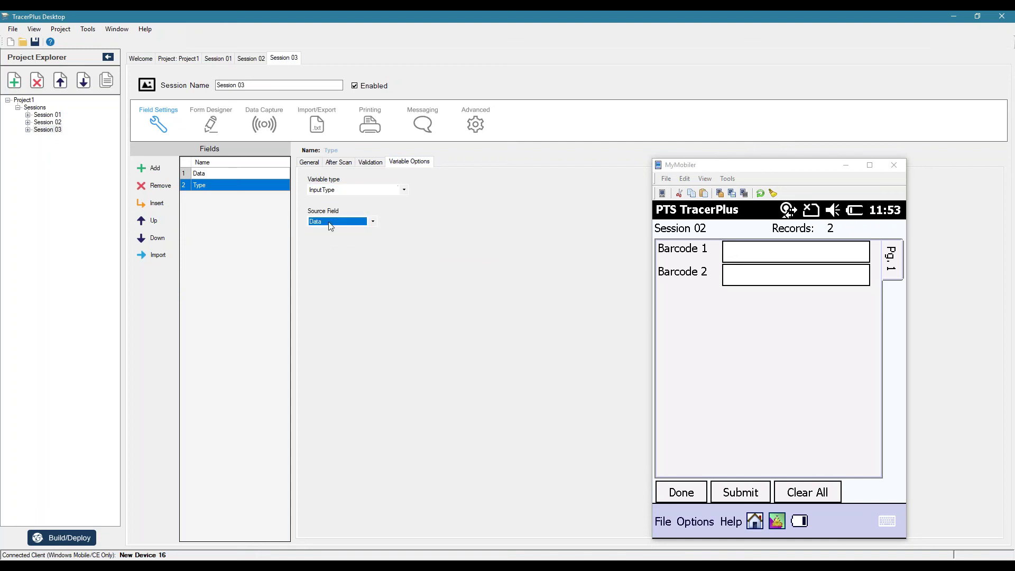
# Step: Set Session 03's form dimensions to 240 by 268 pixels, reset it to the default form and return to the field settings
pyautogui.click(230, 174)
pyautogui.click(211, 122)
pyautogui.click(292, 375)
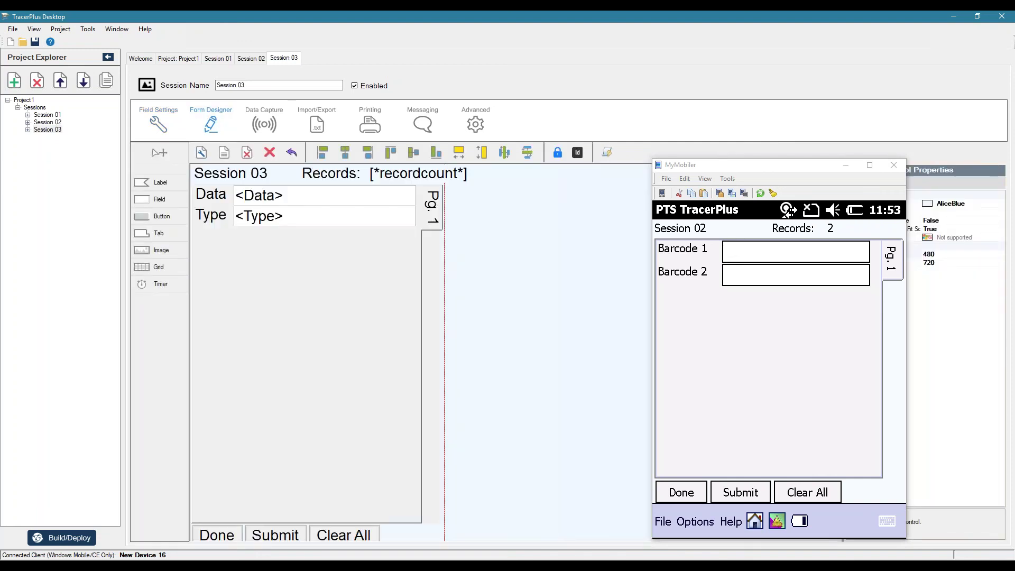
pyautogui.click(201, 152)
pyautogui.click(564, 282)
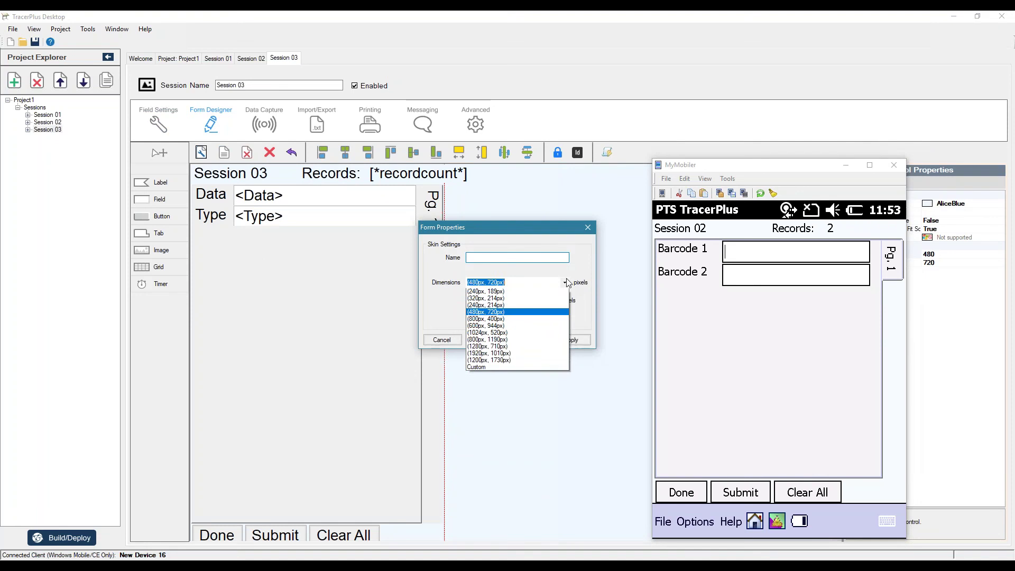
pyautogui.click(516, 301)
pyautogui.click(526, 339)
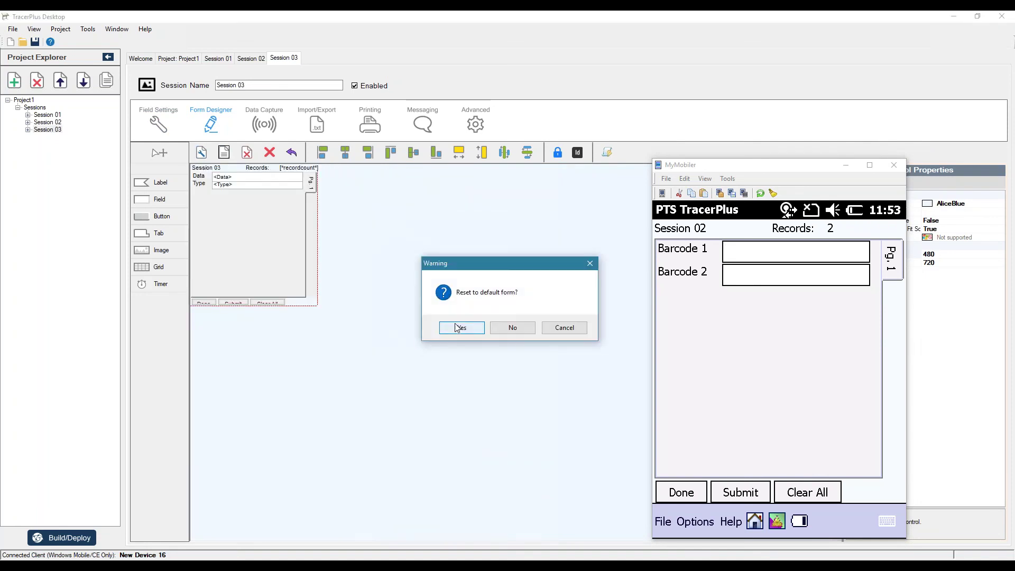
pyautogui.click(462, 328)
pyautogui.click(162, 122)
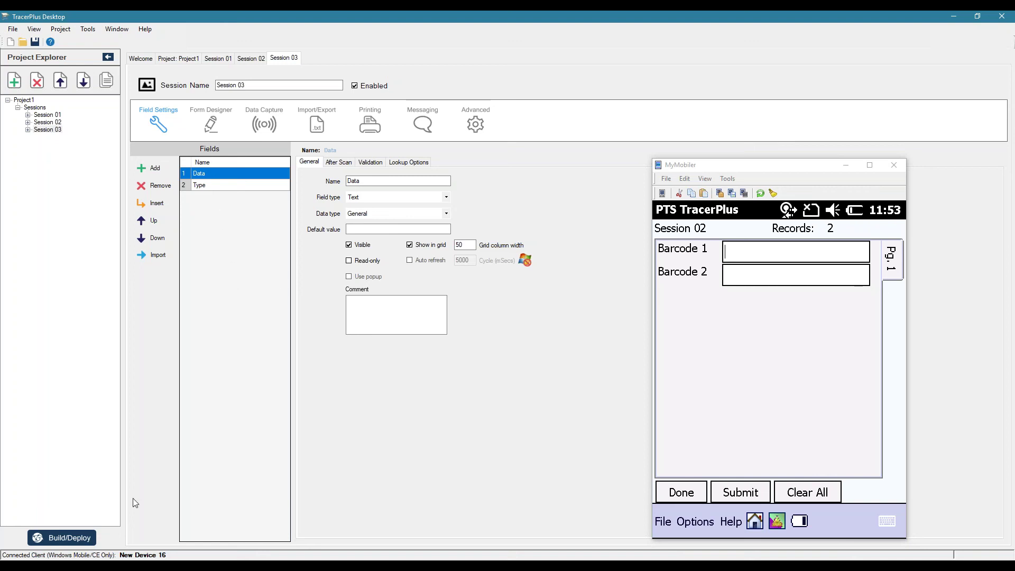
# Step: Try to build and deploy the project to the connected Windows Mobile device
pyautogui.click(68, 539)
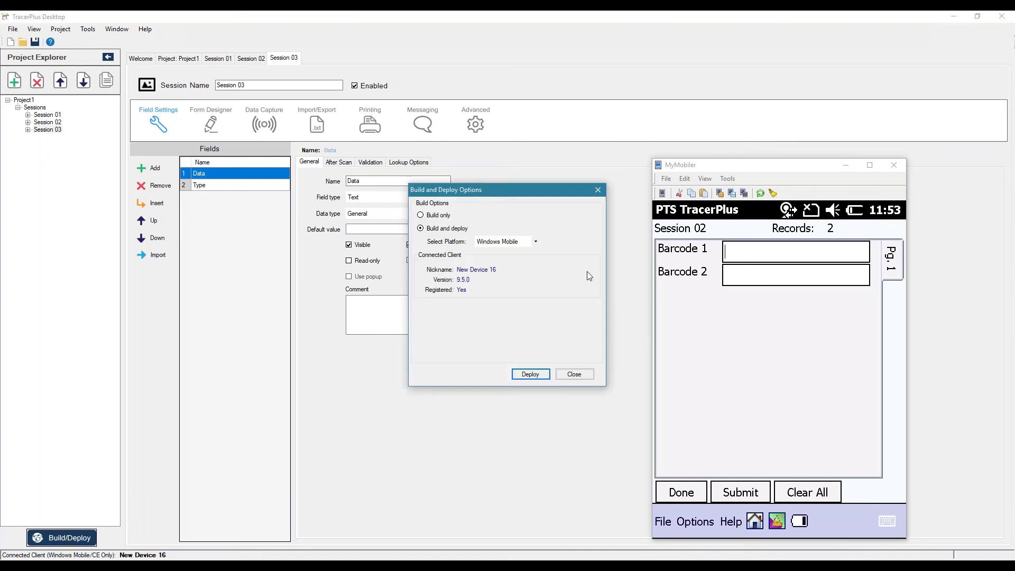
pyautogui.click(527, 374)
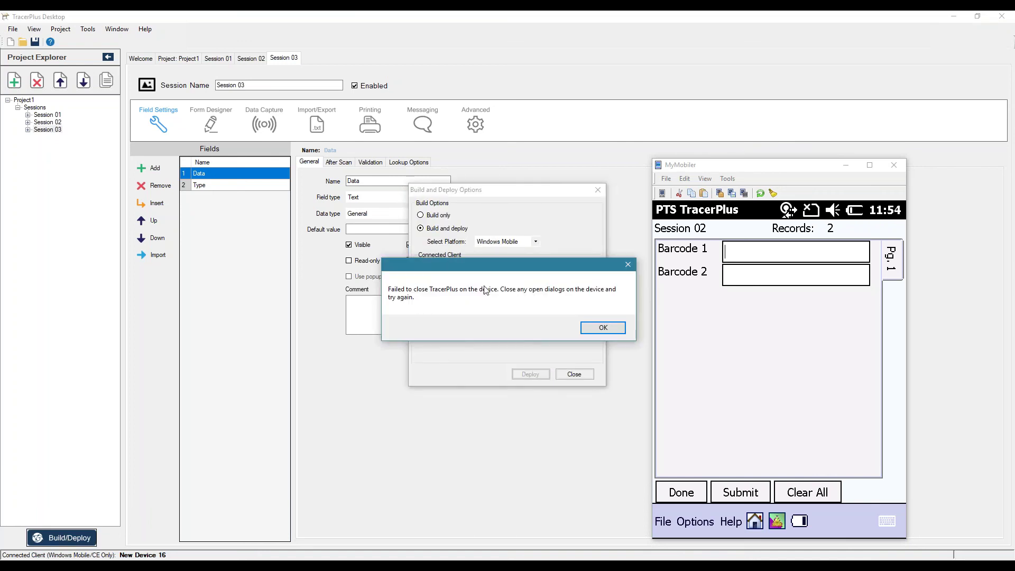
pyautogui.click(603, 328)
pyautogui.click(570, 375)
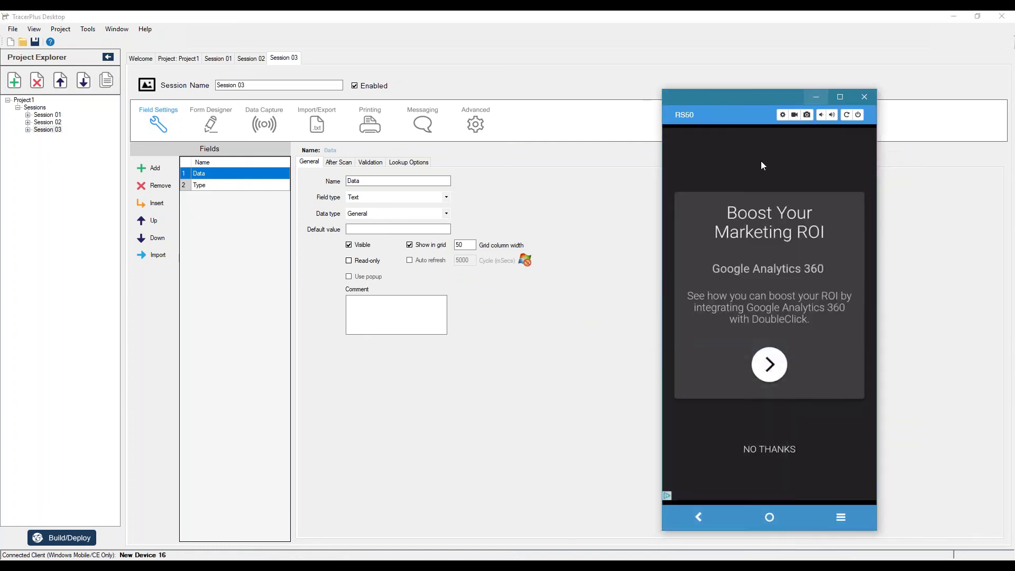
# Step: Dismiss the advertisement on the mirrored RS50, then build and deploy the project to Android as portable device Mobiwire RS50
pyautogui.click(761, 447)
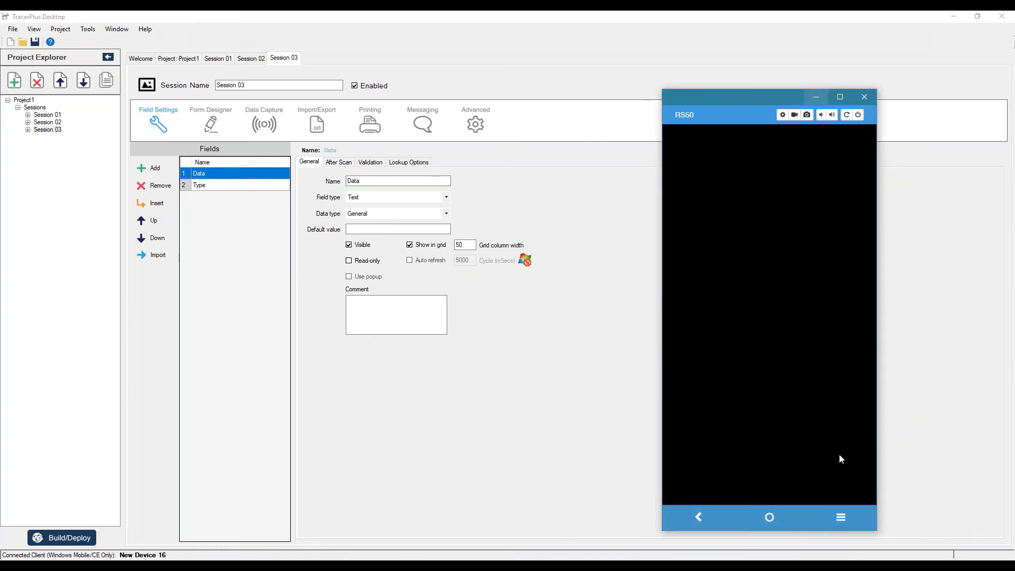
pyautogui.click(47, 544)
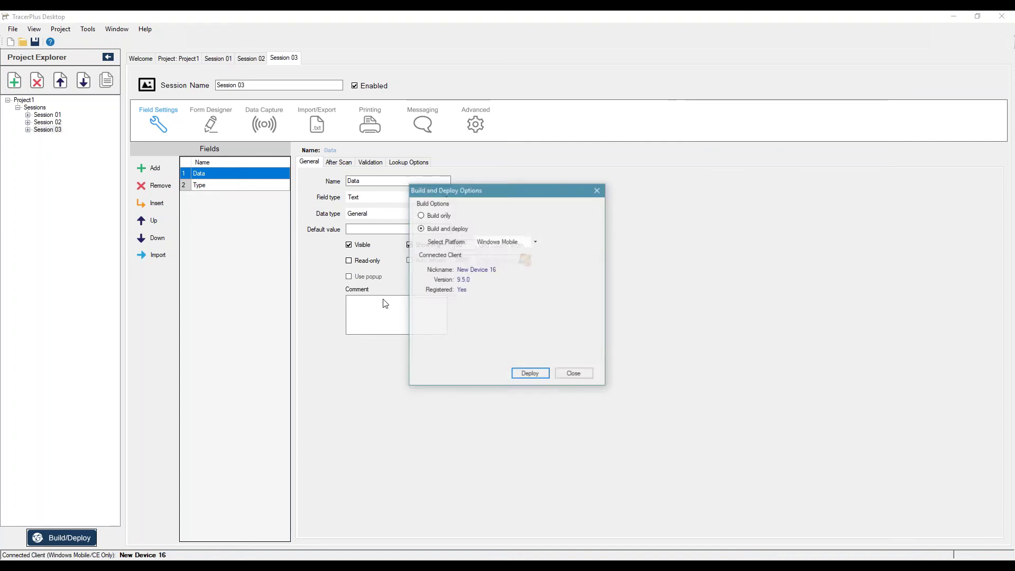
pyautogui.click(495, 242)
pyautogui.click(494, 259)
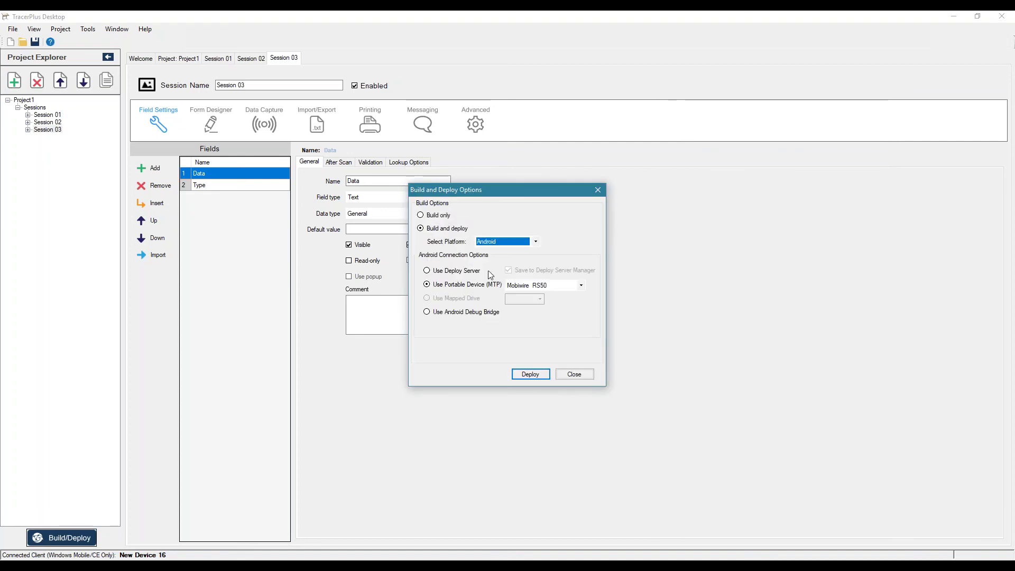
pyautogui.click(529, 374)
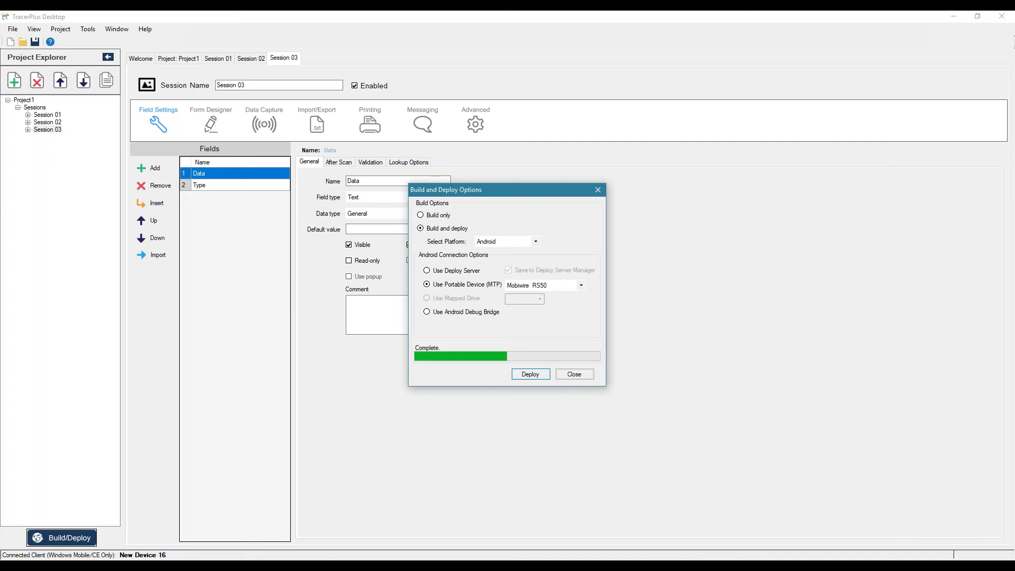
pyautogui.click(576, 377)
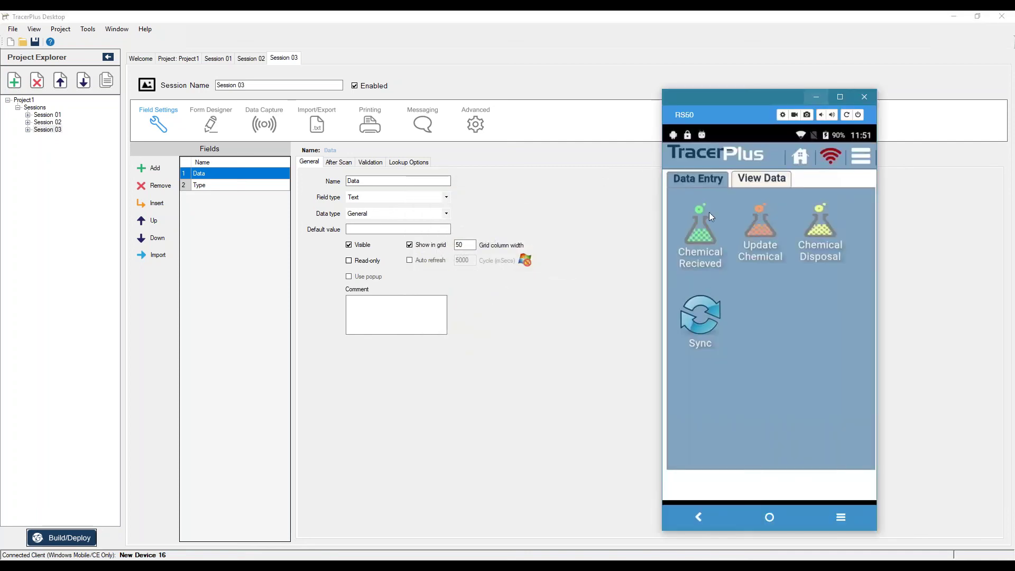
# Step: Open Session 03 on the RS50 device and enter Aaa in the Data field with the on-screen keyboard
pyautogui.click(722, 261)
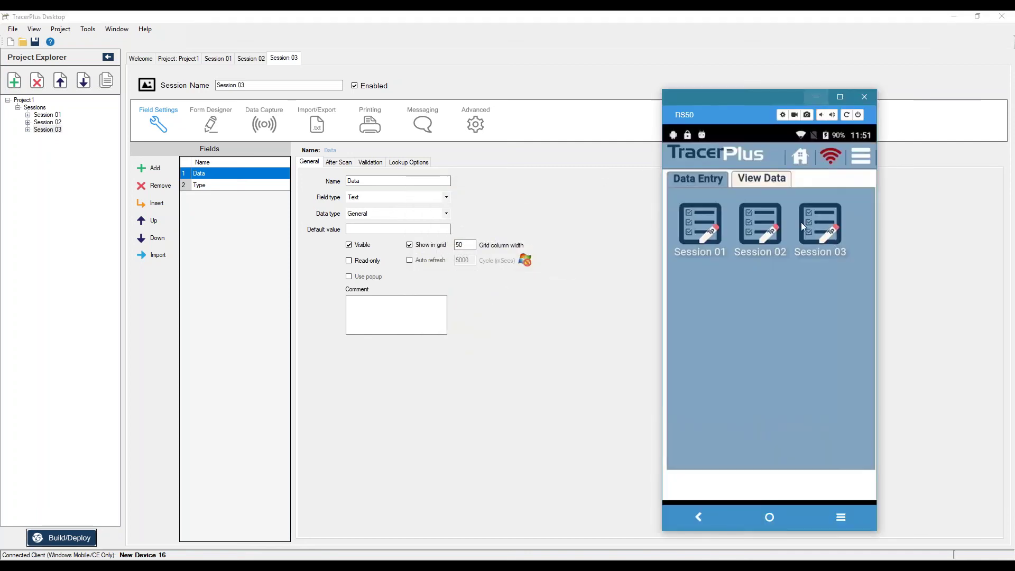
pyautogui.click(821, 256)
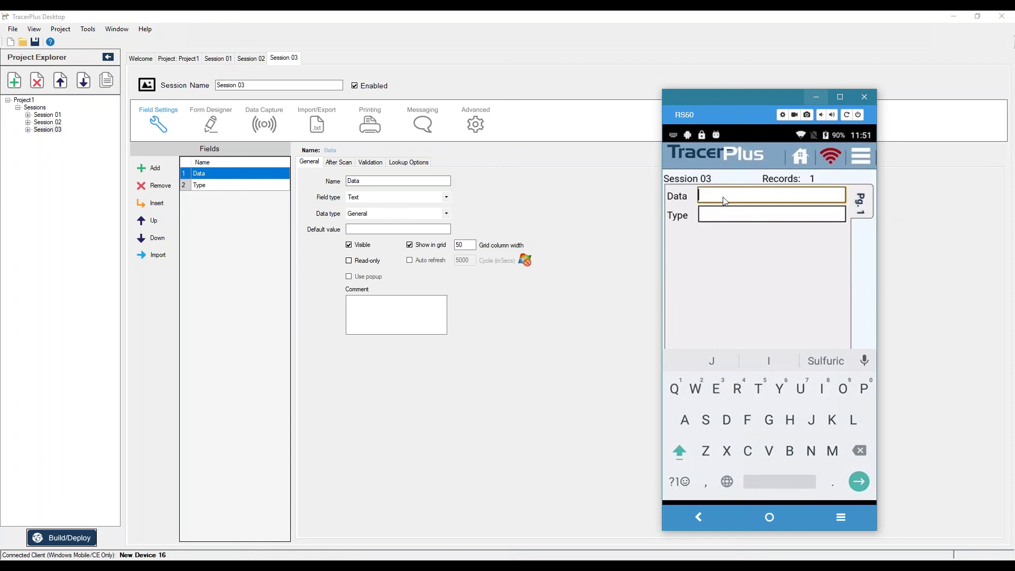
pyautogui.click(686, 421)
pyautogui.doubleClick(686, 419)
pyautogui.click(857, 482)
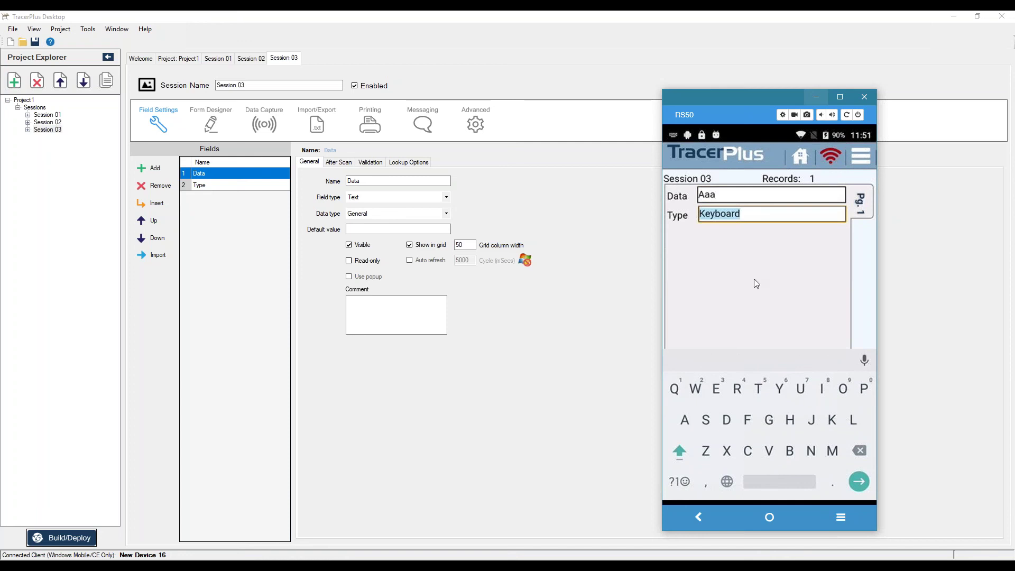
# Step: Clear the Data field on the device and scan the barcode OF2909-CA into it
pyautogui.click(726, 200)
pyautogui.press('BackSpace')
pyautogui.press('BackSpace')
pyautogui.press('BackSpace')
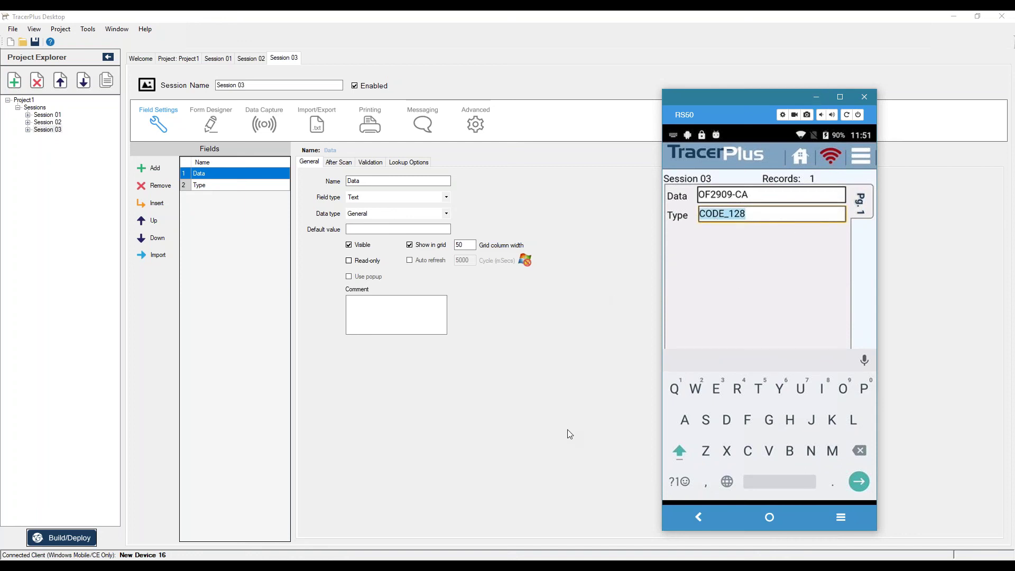
# Step: Examine the Data and Type form controls, the Data control's InputType options and Session 03's scanner settings
pyautogui.click(211, 123)
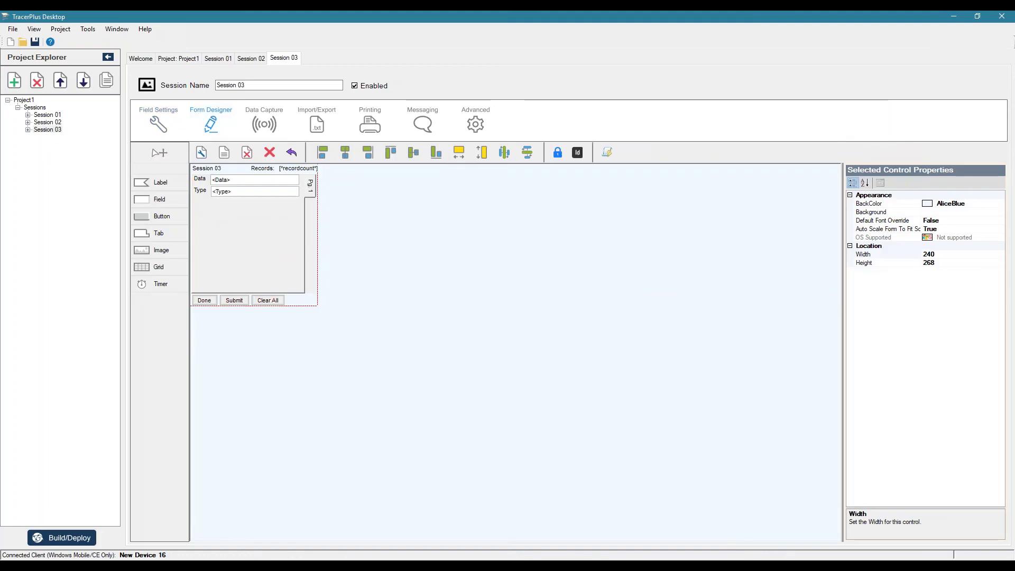
pyautogui.click(256, 191)
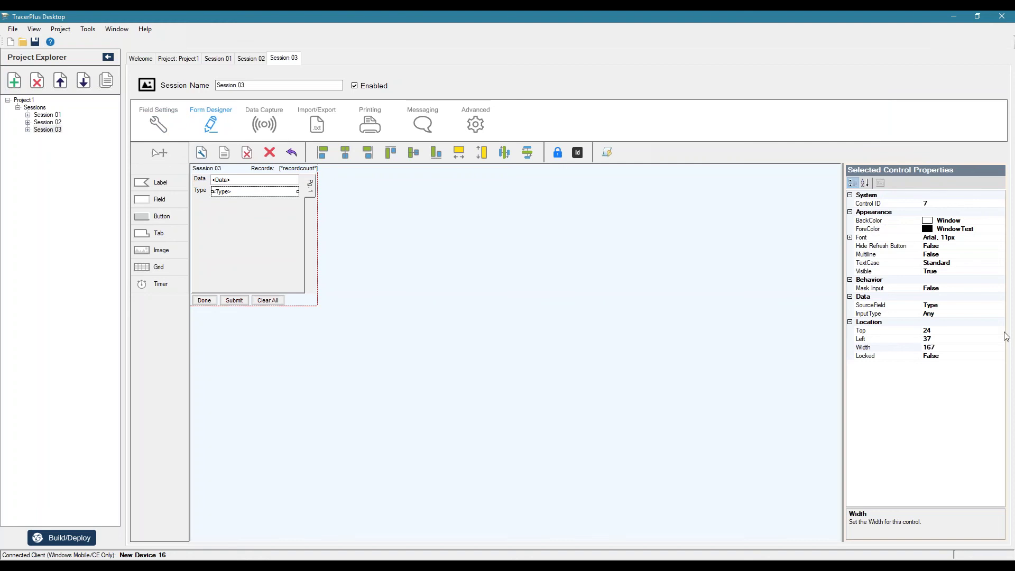
pyautogui.click(233, 180)
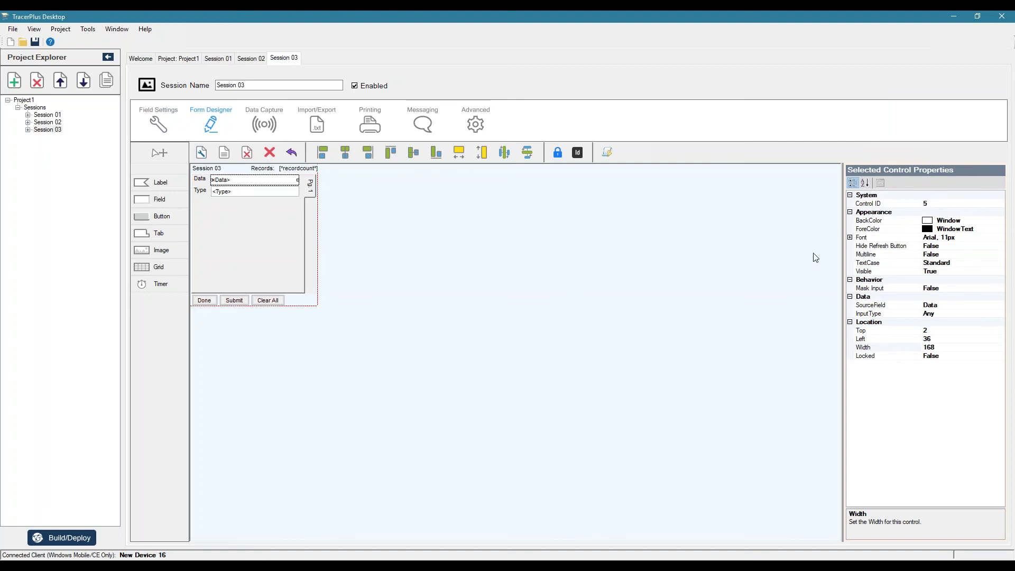
pyautogui.click(881, 315)
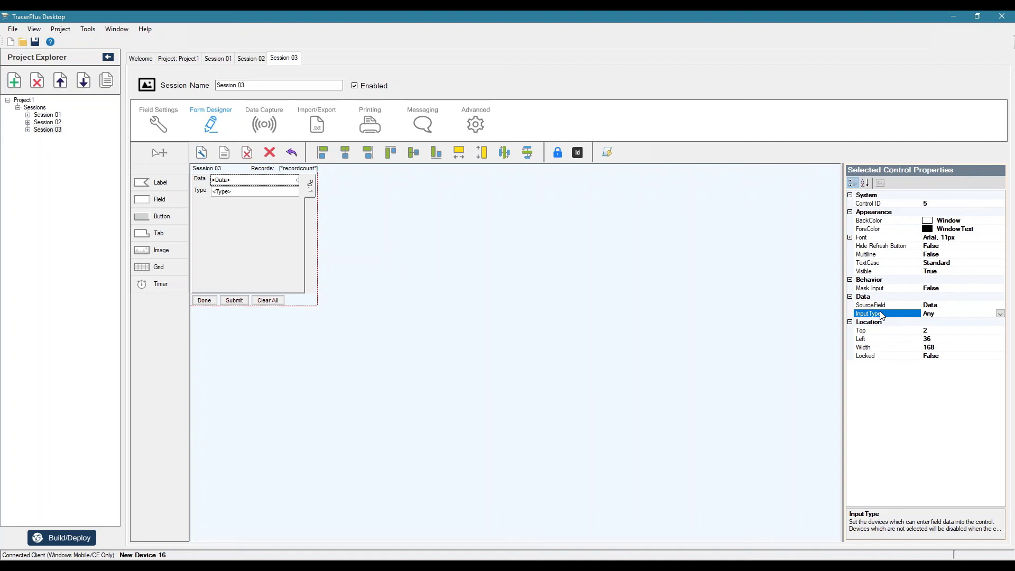
pyautogui.click(999, 314)
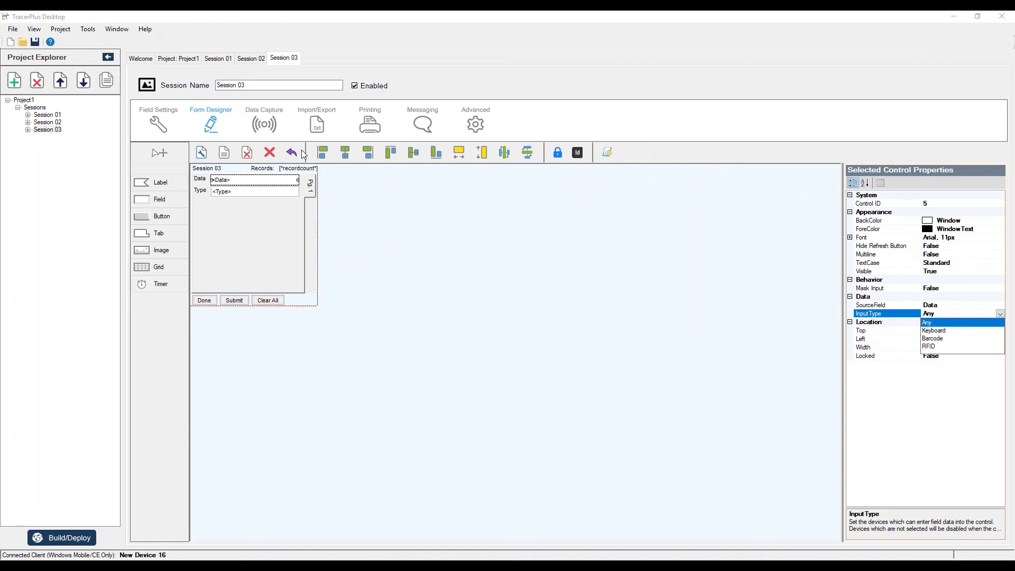
pyautogui.click(258, 110)
pyautogui.click(260, 113)
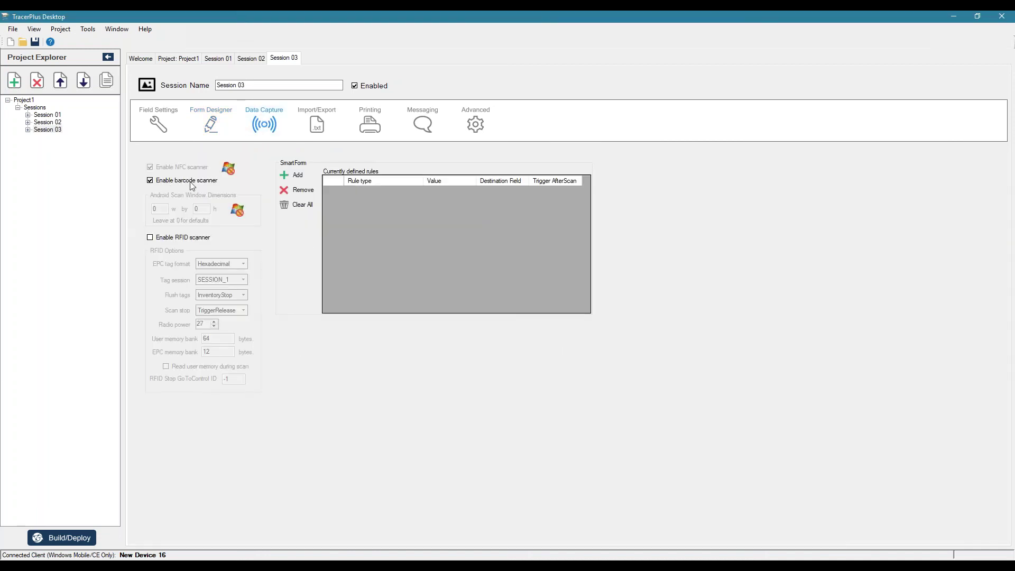
pyautogui.click(206, 129)
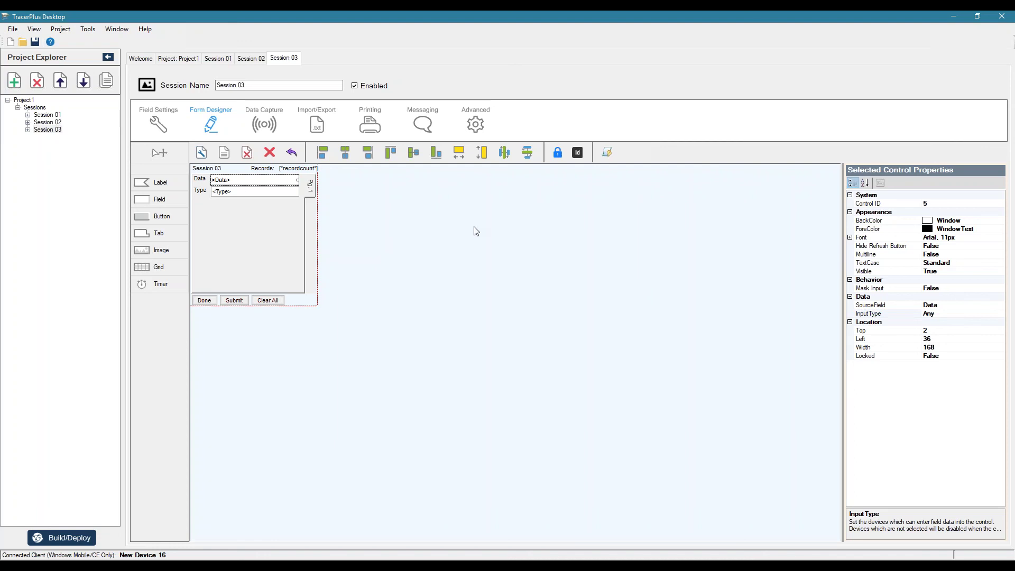
# Step: Shorten the Data control to a width of about 100 and add a new button beside it on the form
pyautogui.click(253, 191)
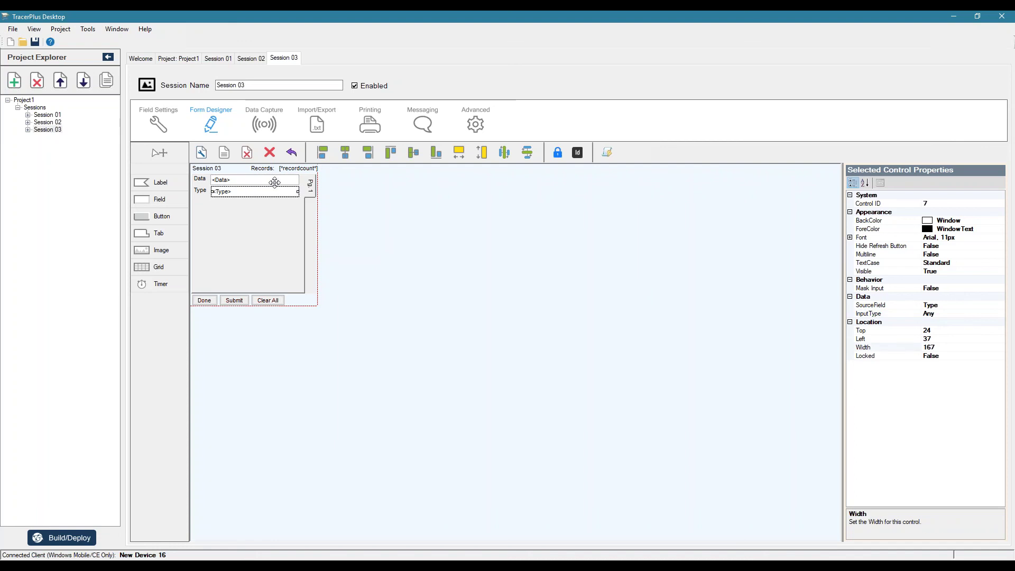
pyautogui.click(291, 181)
pyautogui.moveTo(292, 181); pyautogui.dragTo(263, 180)
pyautogui.click(227, 211)
pyautogui.click(163, 216)
pyautogui.click(233, 212)
pyautogui.moveTo(253, 218); pyautogui.dragTo(291, 180)
# Step: Set the new button's action to ToggleInput and reselect the button to show its input device toggling properties
pyautogui.click(999, 272)
pyautogui.click(1000, 272)
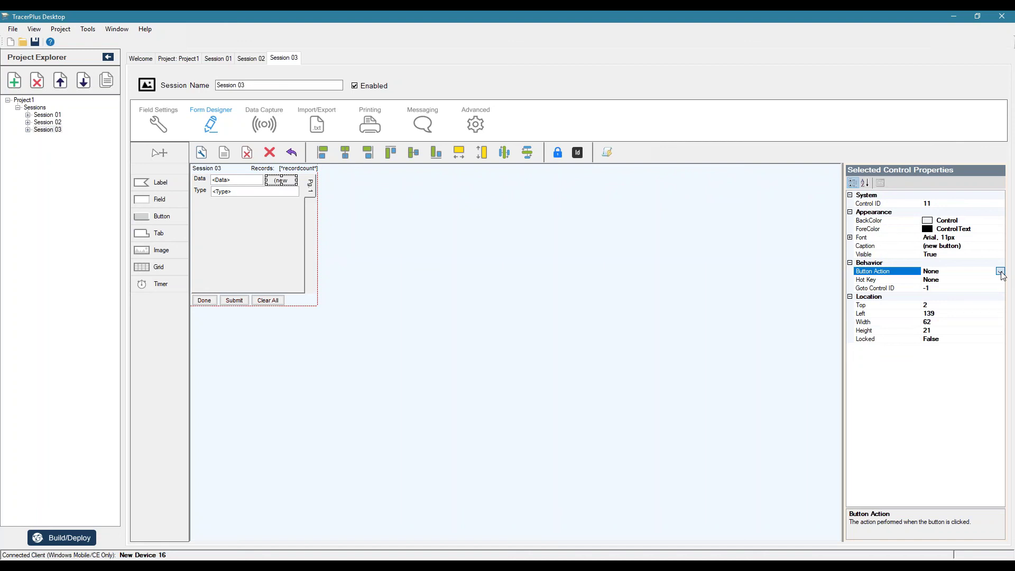
pyautogui.scroll(-5, 968, 350)
pyautogui.scroll(-2, 969, 349)
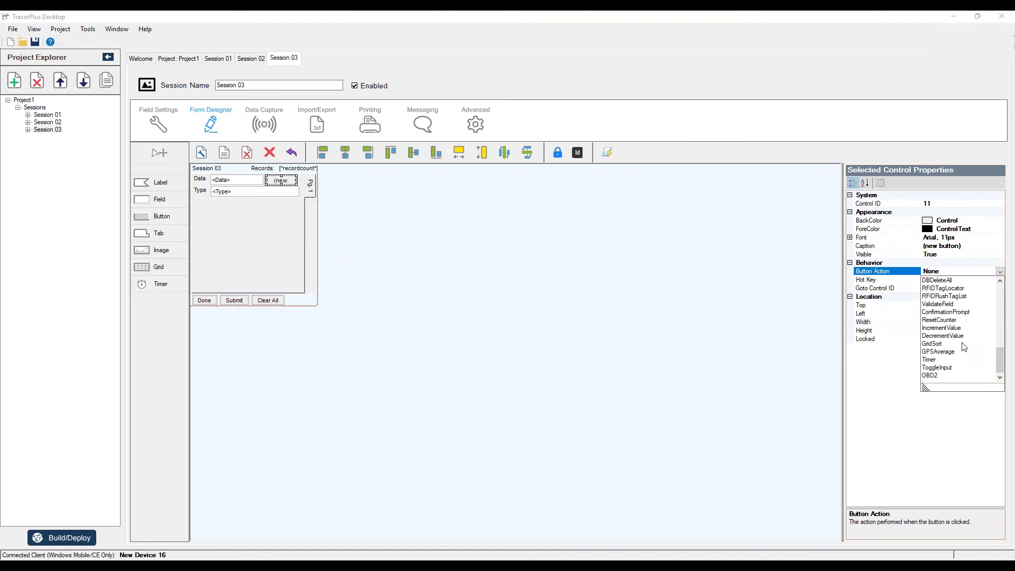
pyautogui.scroll(2, 965, 350)
pyautogui.scroll(-3, 961, 352)
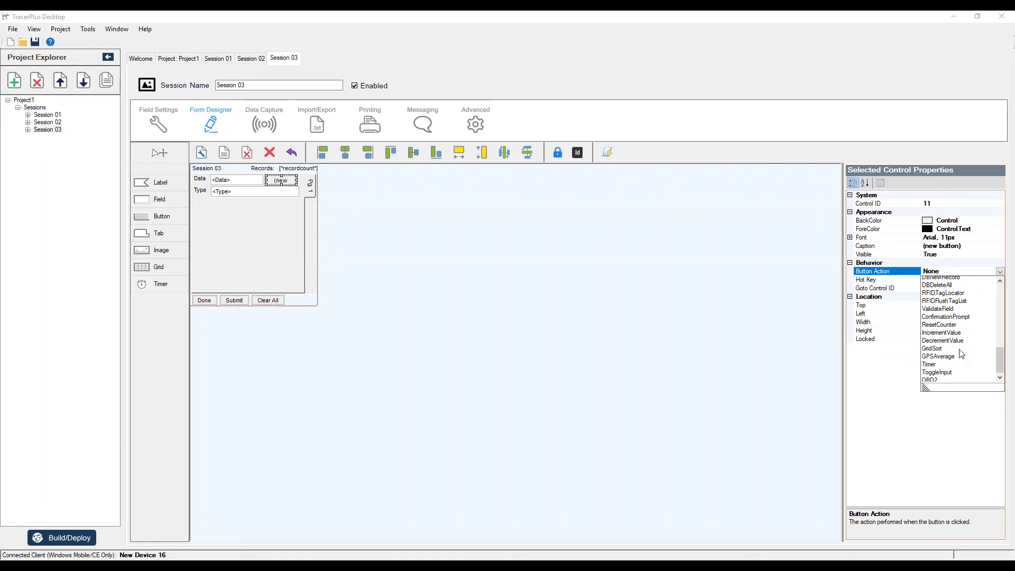
pyautogui.click(950, 372)
pyautogui.click(766, 347)
pyautogui.click(284, 180)
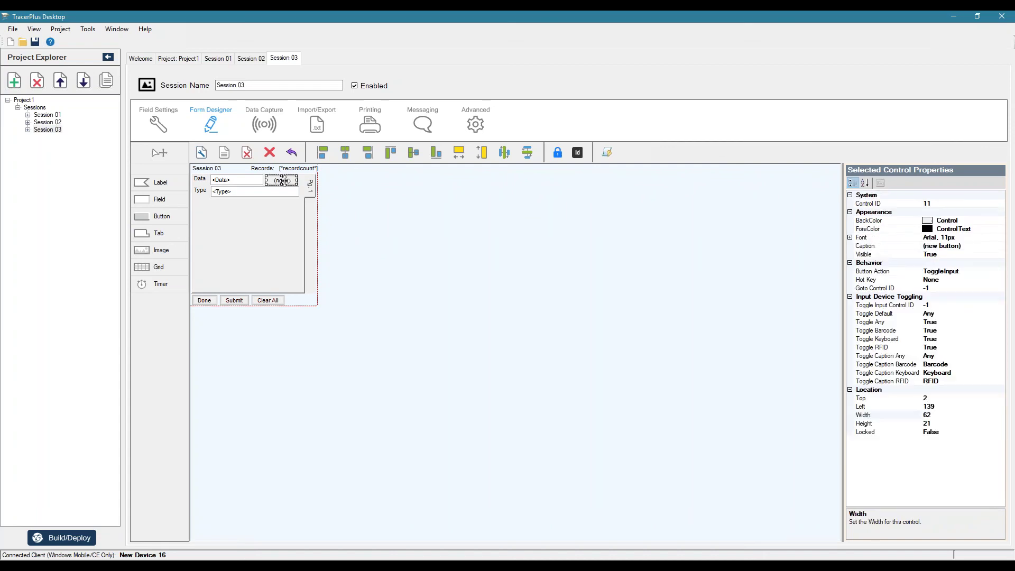
# Step: Show the control IDs on the form and set the button's Toggle Input Control ID to 5, the Data control
pyautogui.click(579, 155)
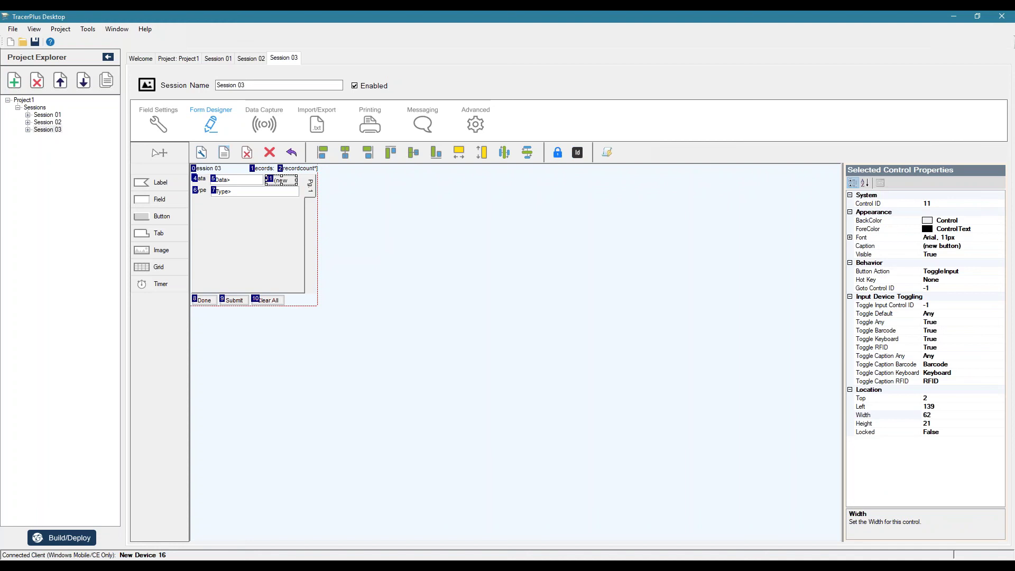
pyautogui.click(236, 180)
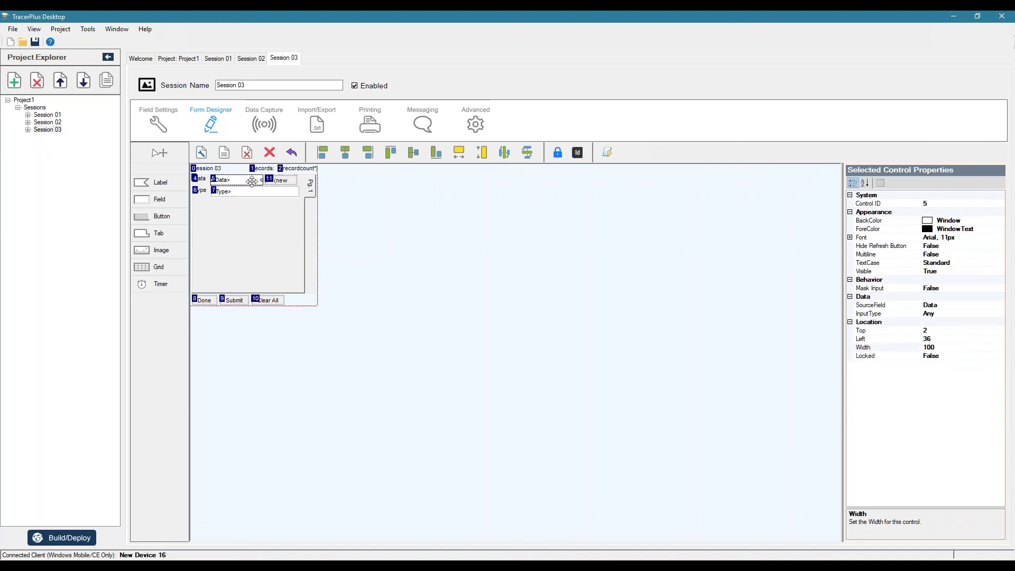
pyautogui.click(276, 181)
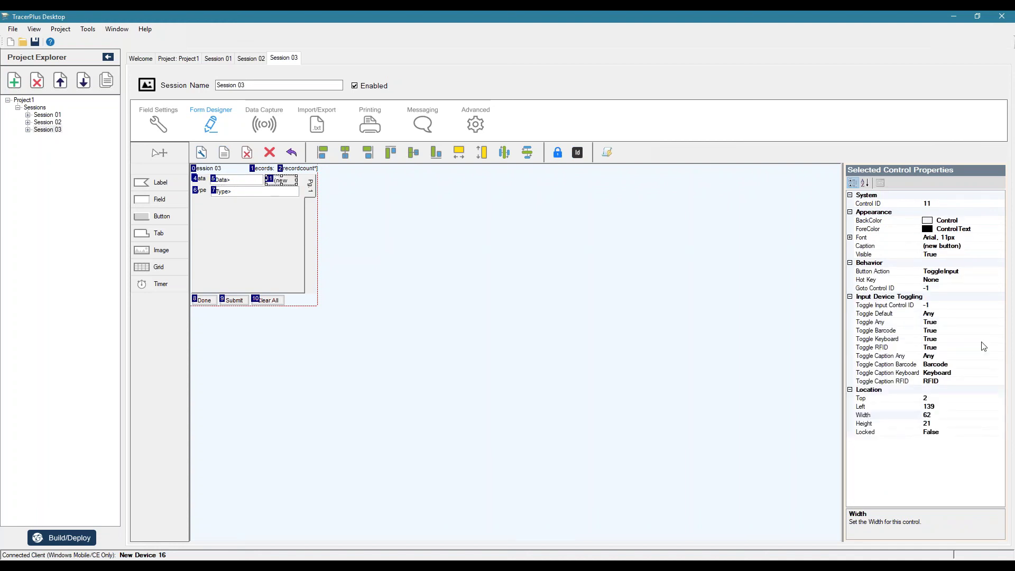
pyautogui.click(905, 305)
pyautogui.write('5')
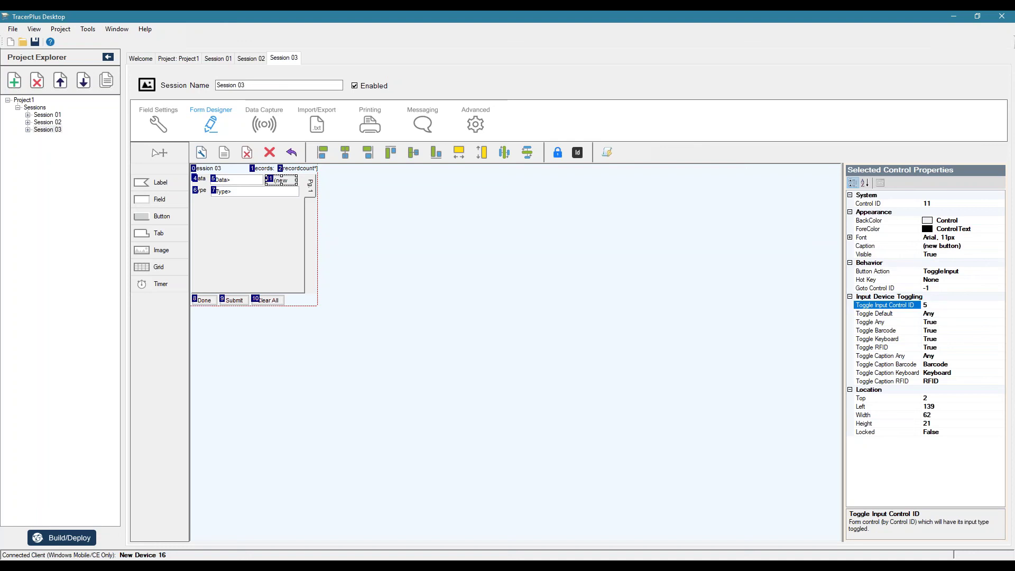
# Step: Set the button's Toggle Default input type to Barcode
pyautogui.click(888, 314)
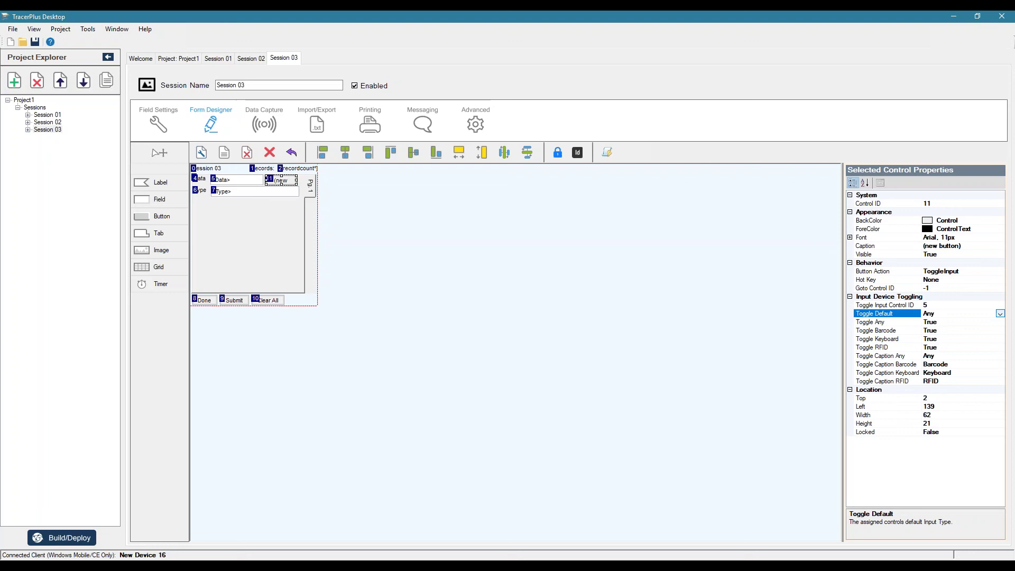
pyautogui.click(1000, 313)
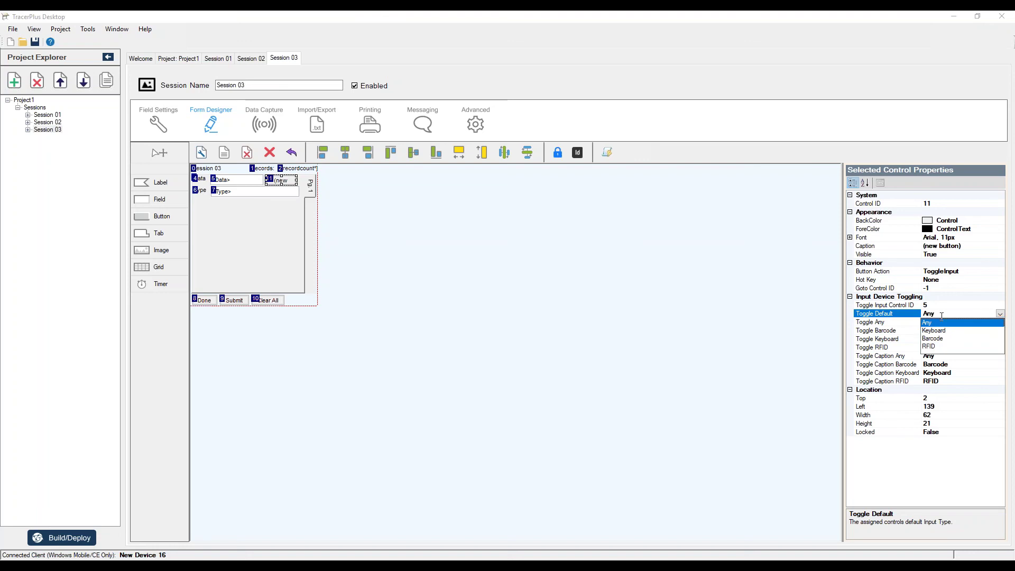
pyautogui.click(944, 338)
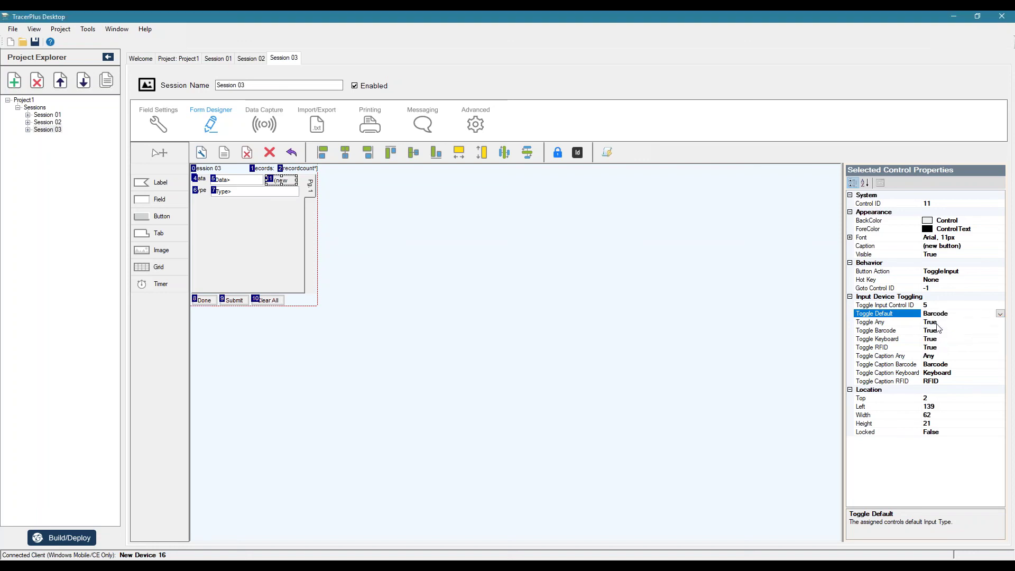
# Step: Exclude the Any and RFID input types from the button's toggling by setting Toggle Any and Toggle RFID to False
pyautogui.click(935, 322)
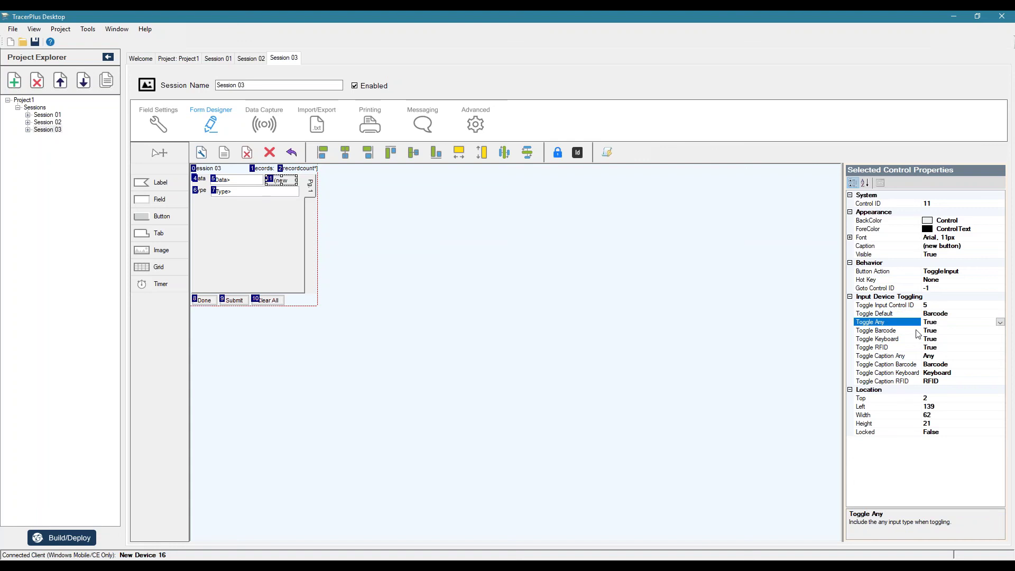
pyautogui.click(999, 321)
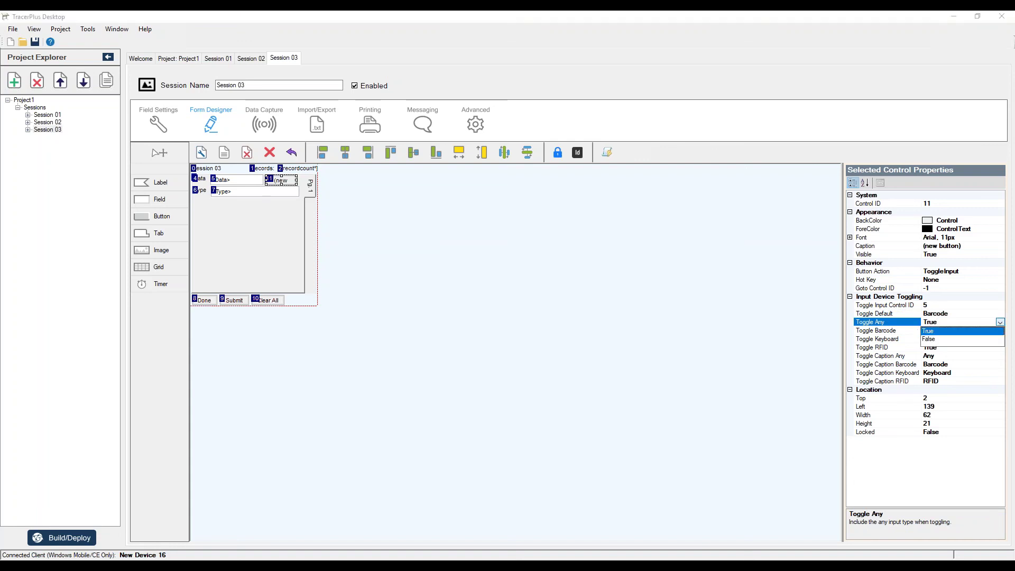
pyautogui.click(930, 338)
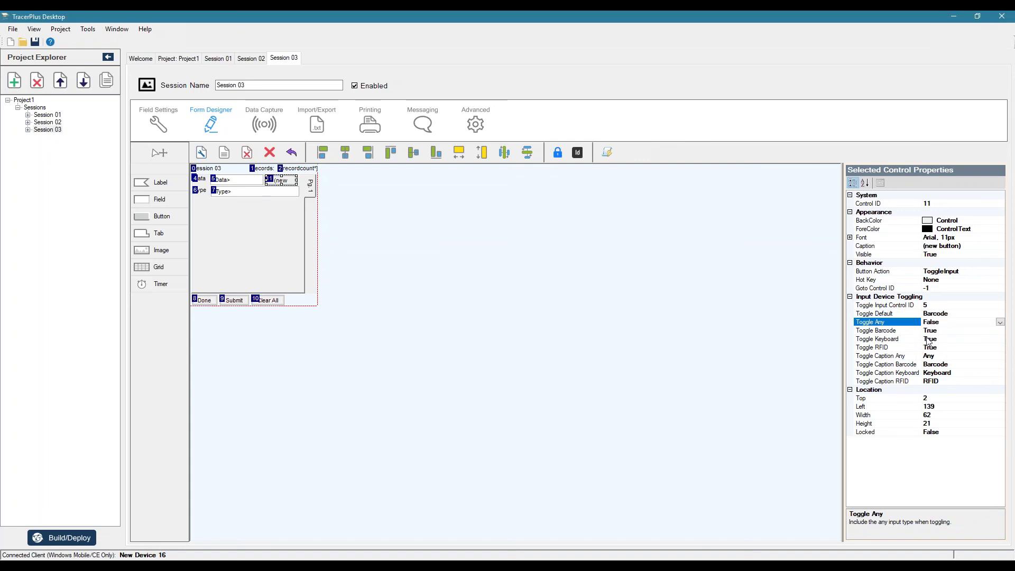
pyautogui.click(956, 341)
pyautogui.click(1000, 347)
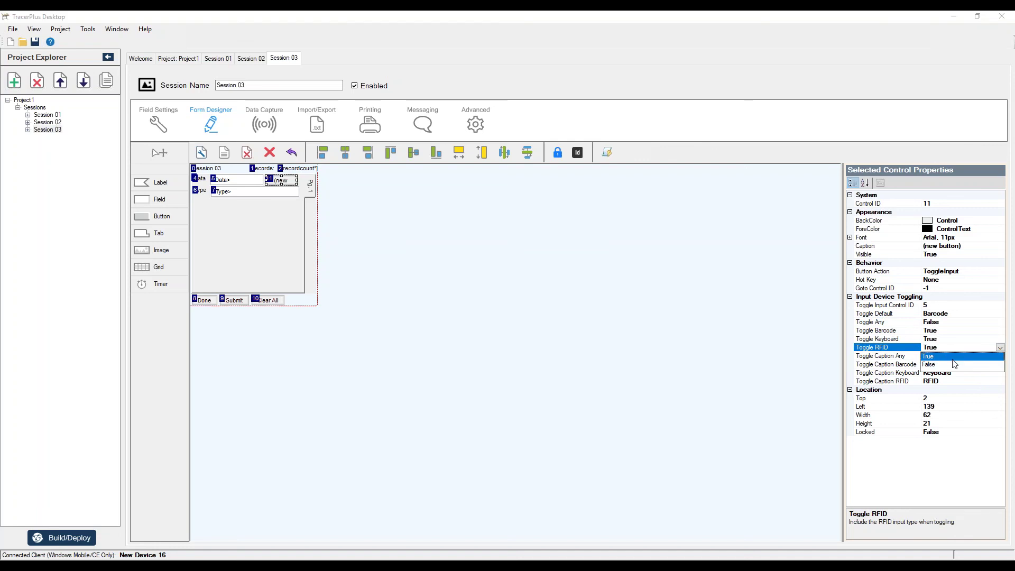
pyautogui.click(932, 364)
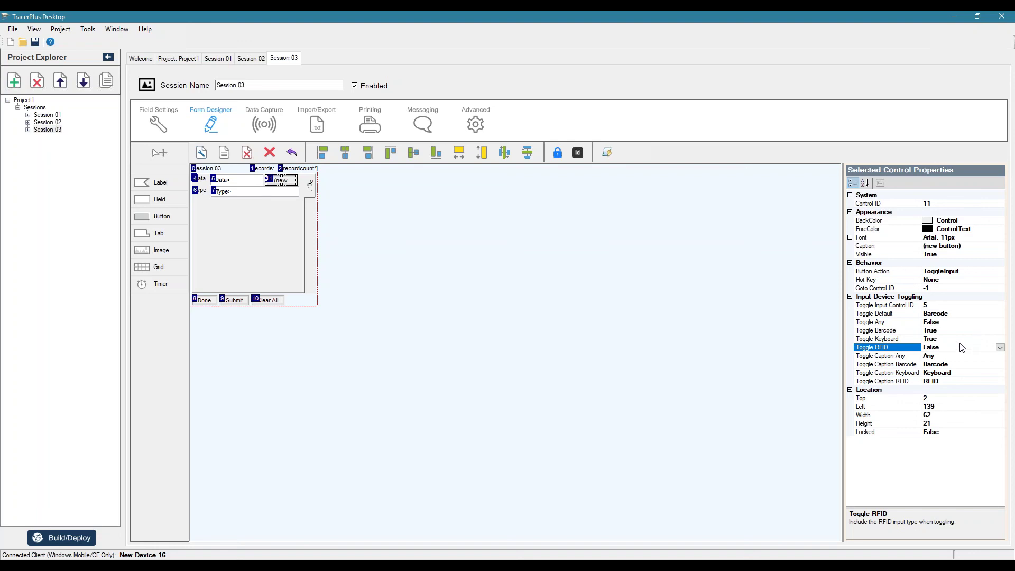
# Step: Review the button's toggle captions for the Barcode and Keyboard input types
pyautogui.press('Down')
pyautogui.press('Down')
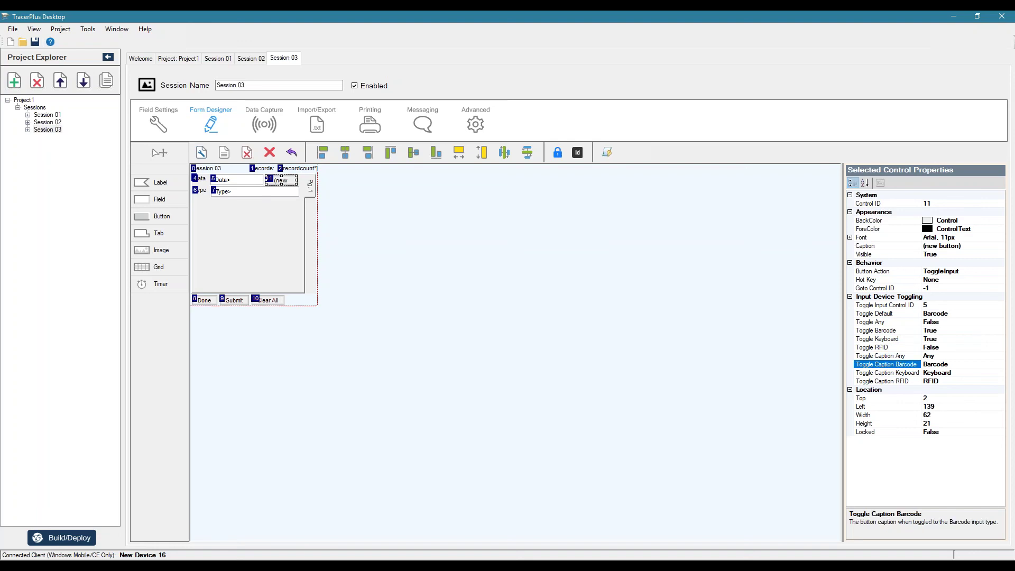
pyautogui.click(897, 372)
pyautogui.click(909, 363)
pyautogui.click(951, 373)
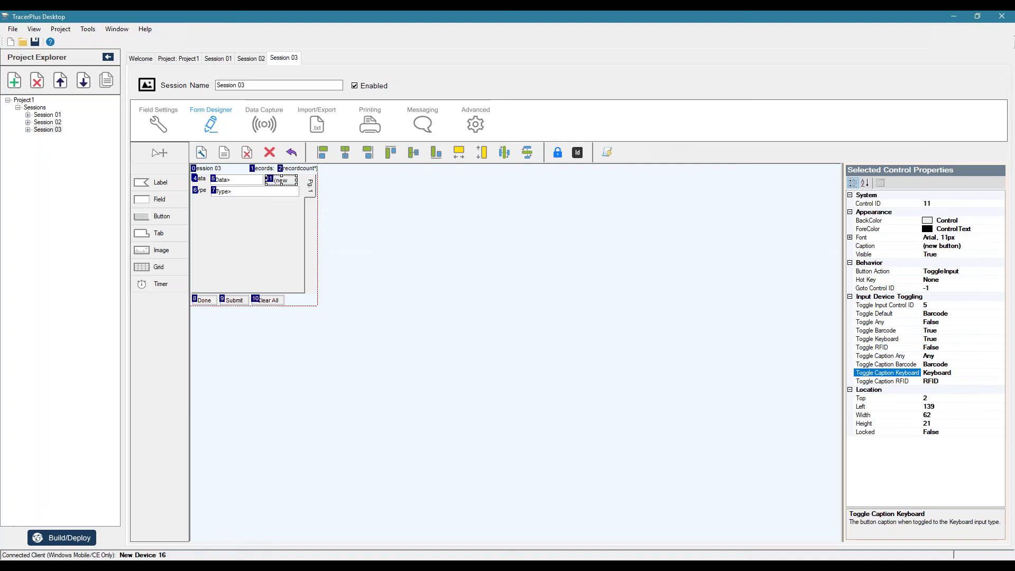
# Step: Build and deploy the project to the Android portable device Mobiwire RS50
pyautogui.click(655, 399)
pyautogui.click(87, 538)
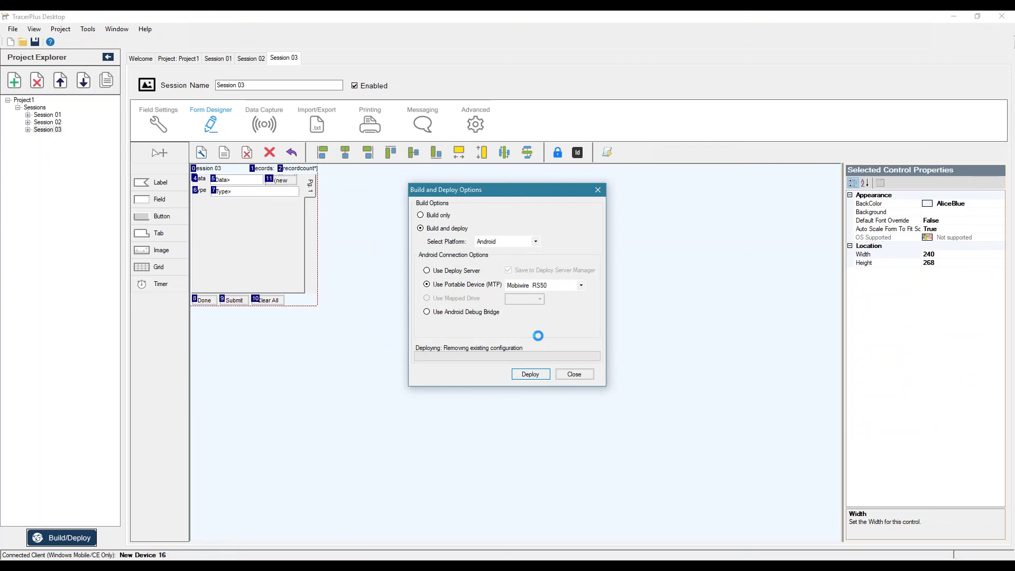
pyautogui.click(568, 373)
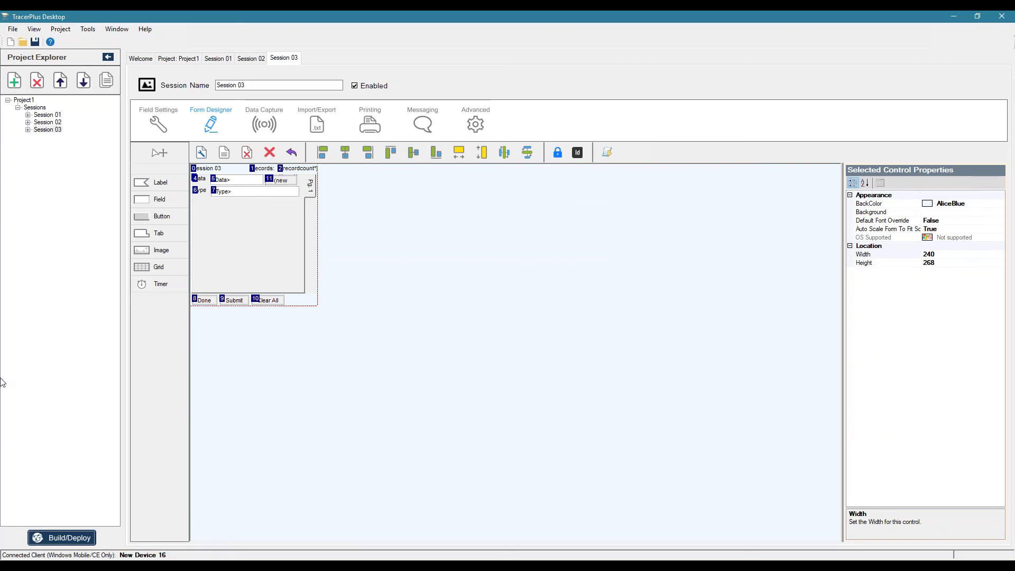
# Step: Switch to the RS50 device view, leave the running Session 03, and reload the deployed project
pyautogui.click(64, 534)
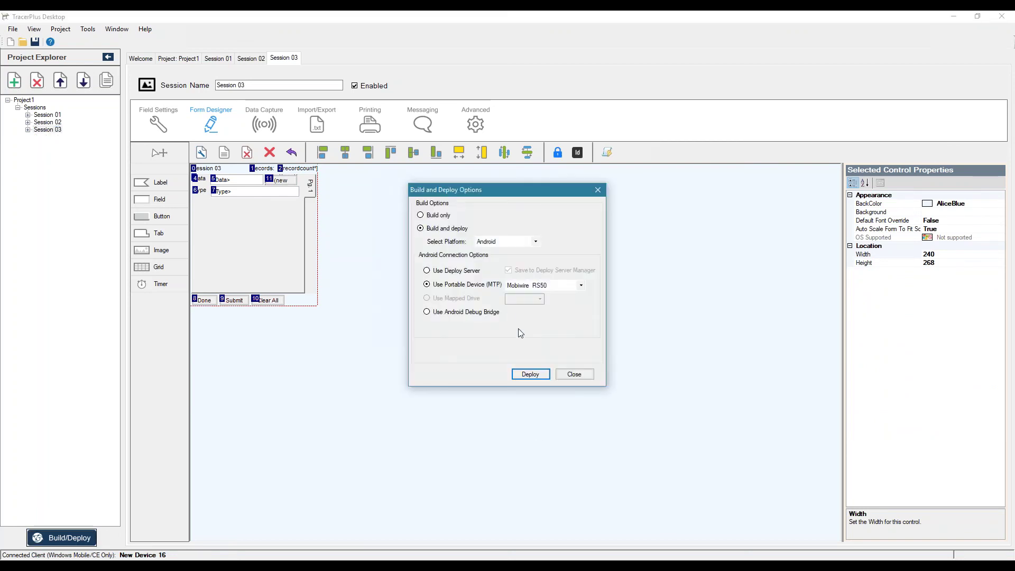
pyautogui.click(664, 558)
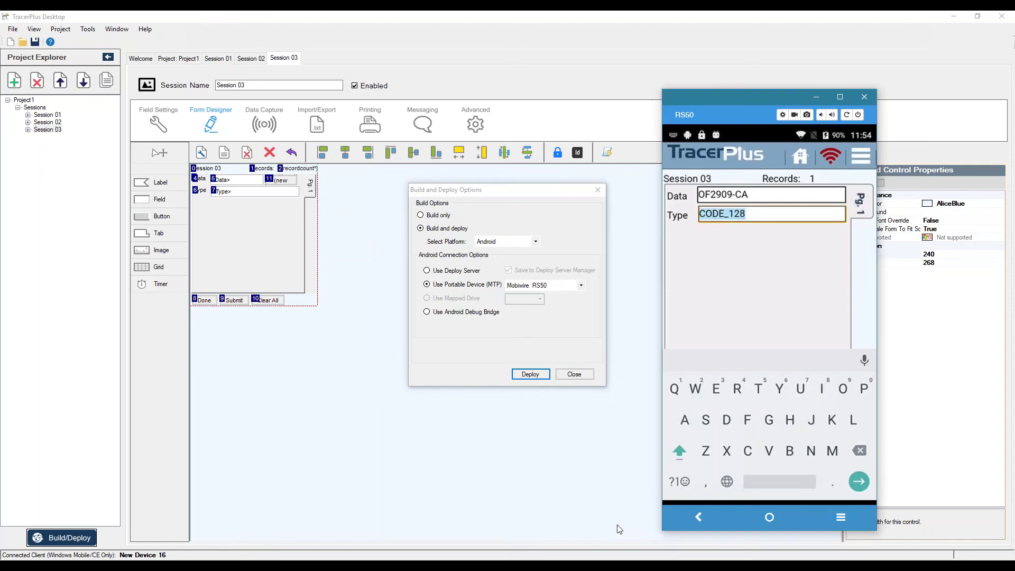
pyautogui.click(751, 283)
pyautogui.click(697, 391)
pyautogui.click(697, 391)
pyautogui.click(696, 391)
pyautogui.click(704, 351)
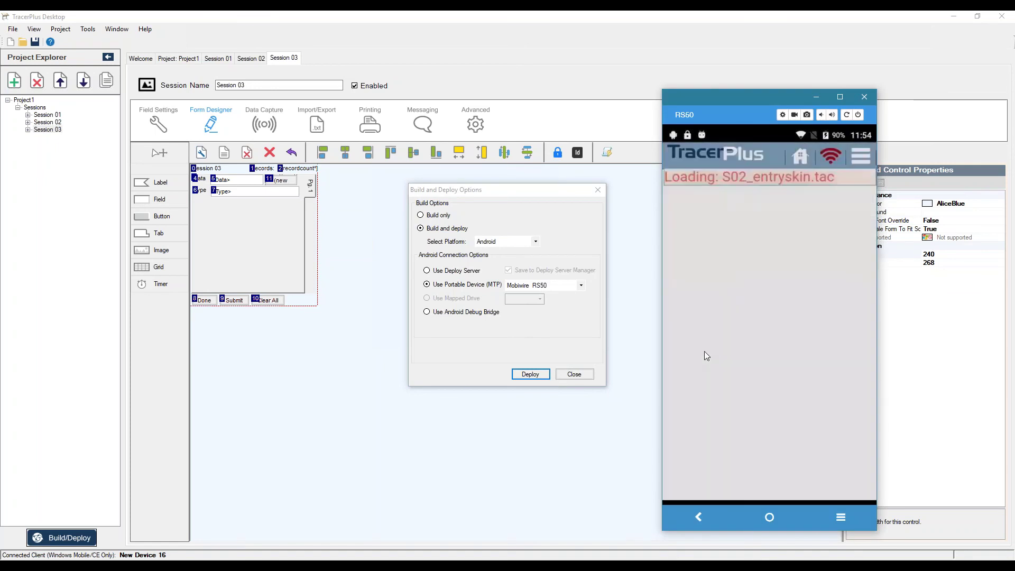
pyautogui.click(576, 374)
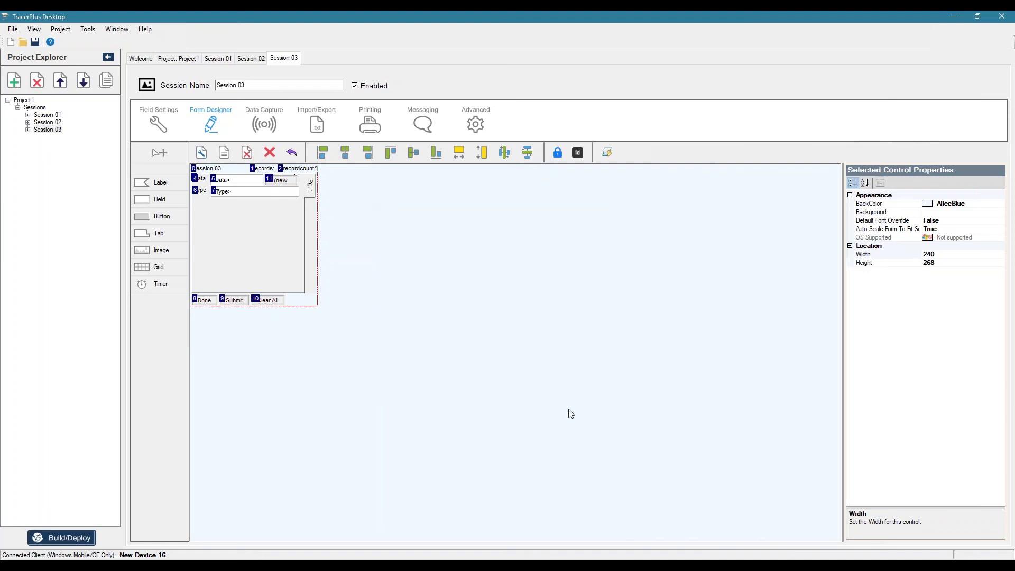
# Step: Open Session 03 on the RS50 device and back out of the camera barcode scanner
pyautogui.click(638, 558)
pyautogui.click(819, 216)
pyautogui.moveTo(830, 97); pyautogui.dragTo(620, 154)
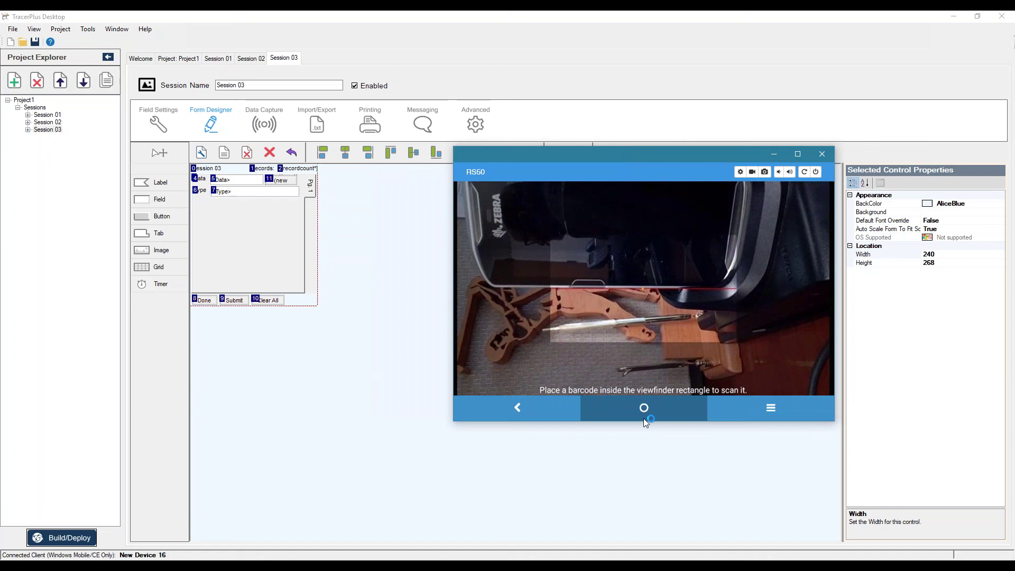
pyautogui.click(517, 407)
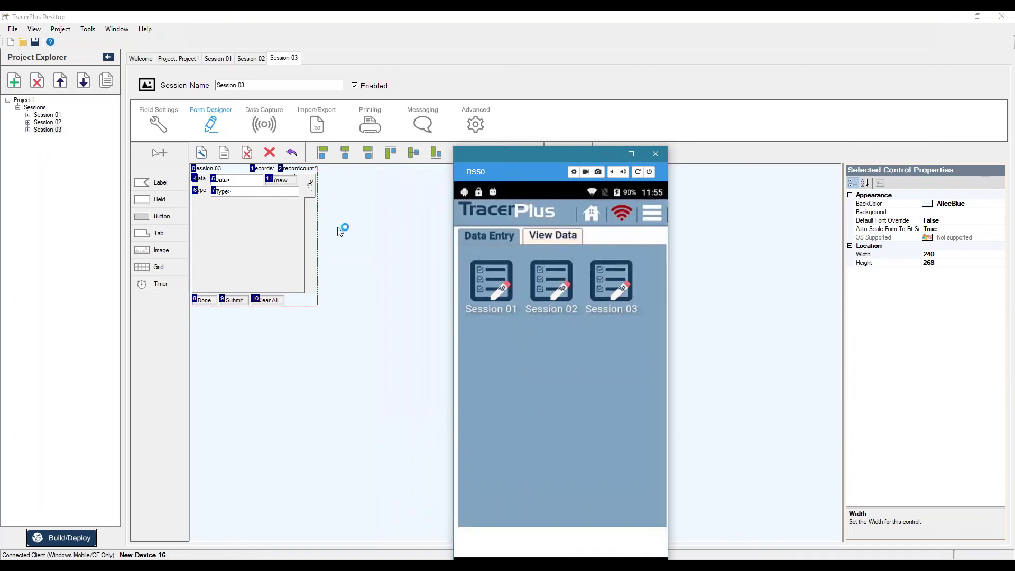
# Step: Set Session 03's Start on field option to Type in the advanced session settings
pyautogui.click(227, 179)
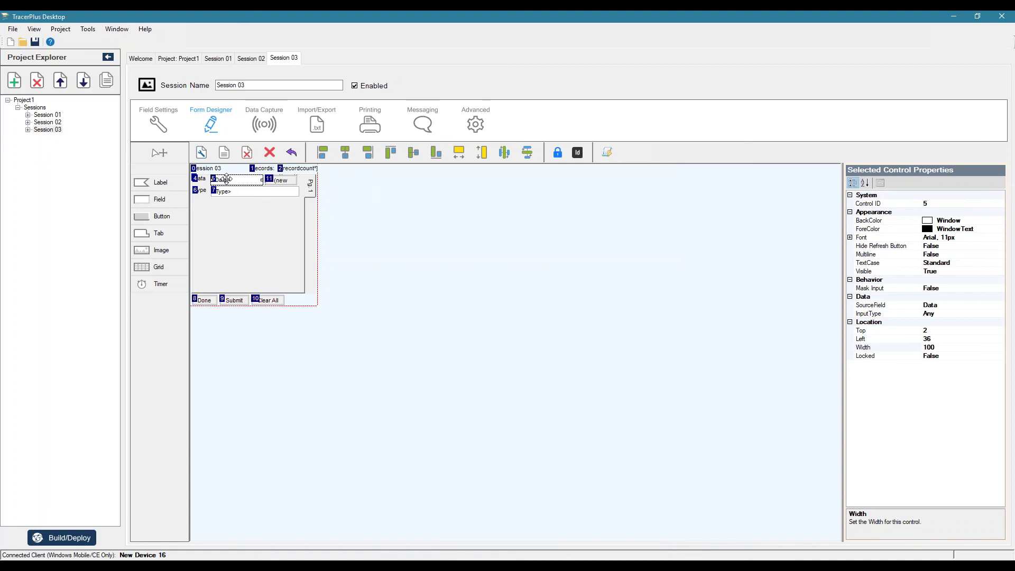
pyautogui.click(229, 191)
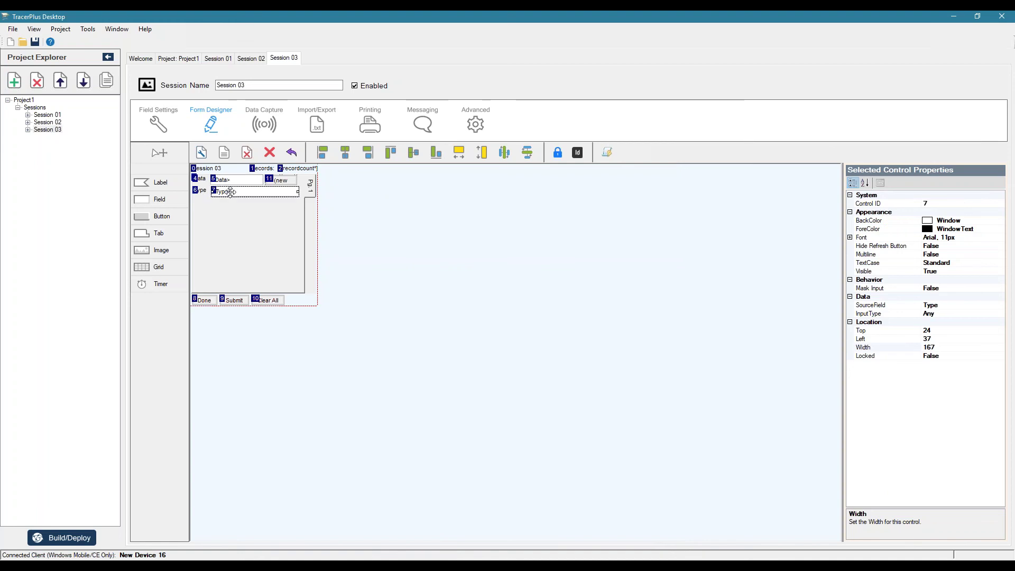
pyautogui.click(475, 124)
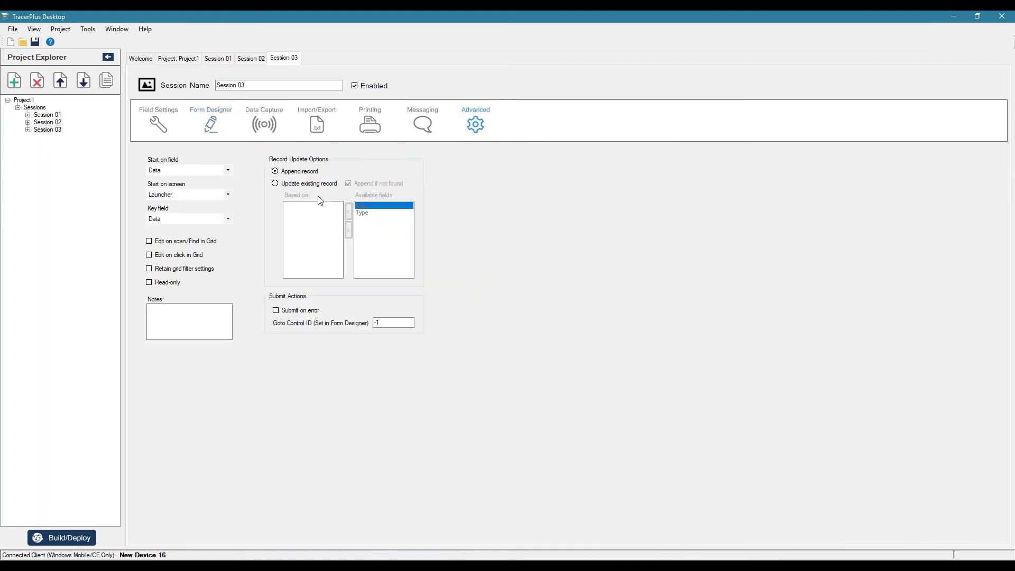
pyautogui.click(188, 169)
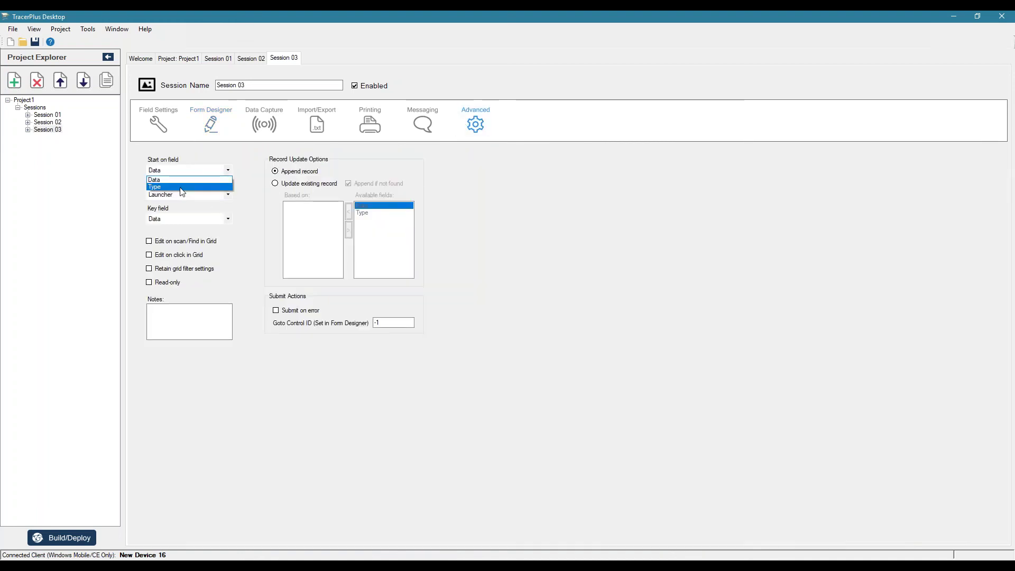
pyautogui.click(182, 187)
# Step: Deploy the updated project again to the Mobiwire RS50 and close the deployment options
pyautogui.click(61, 538)
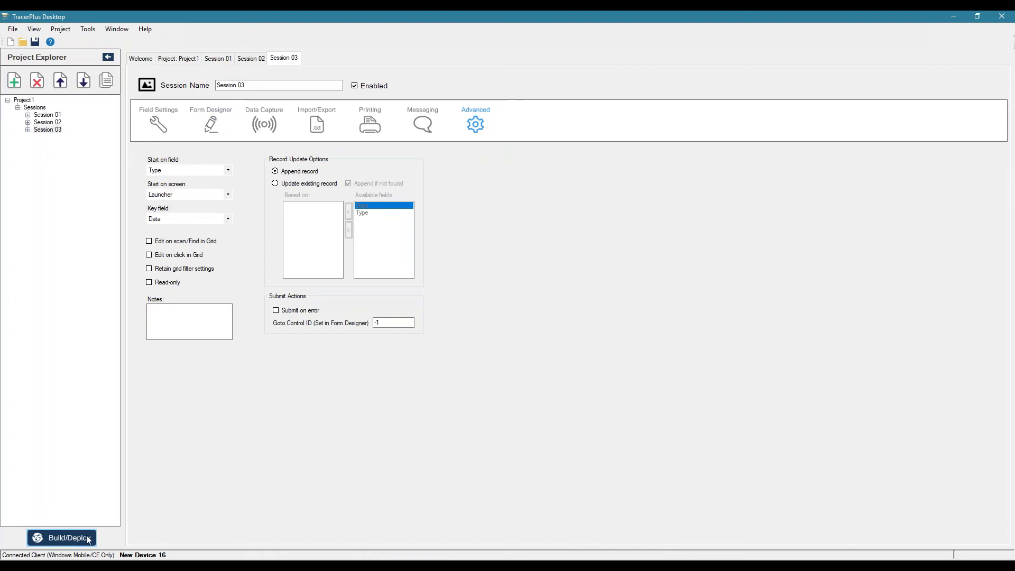
pyautogui.click(533, 374)
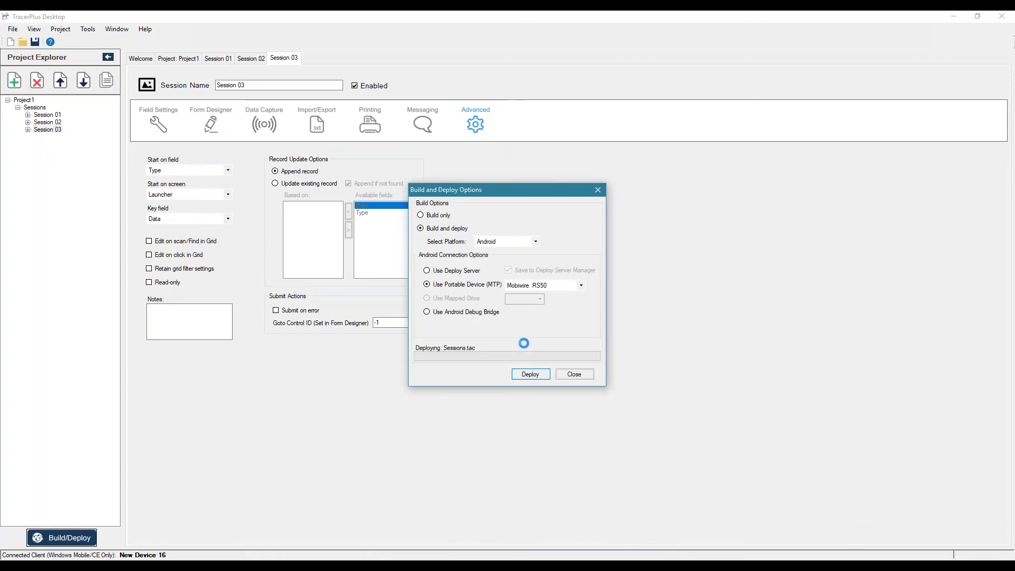
pyautogui.click(574, 374)
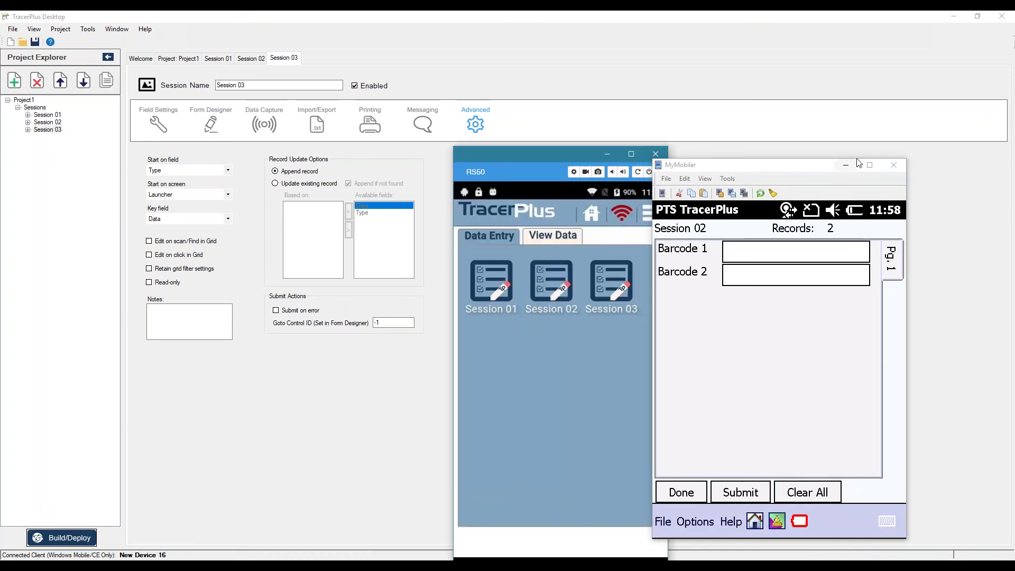
# Step: Open Session 03 on the RS50 device and toggle the Data field's input type from Barcode to Keyboard
pyautogui.click(846, 169)
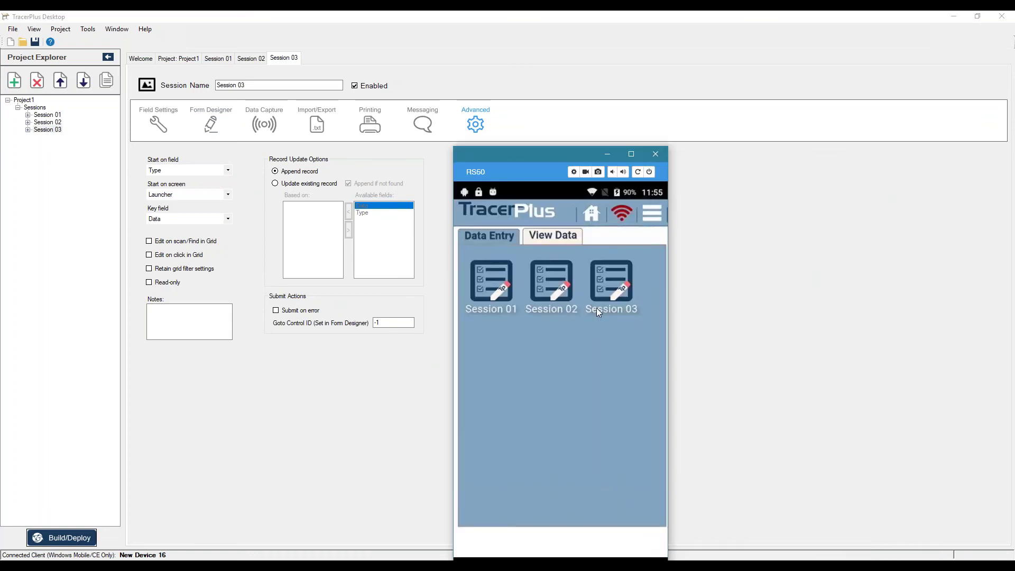
pyautogui.click(613, 283)
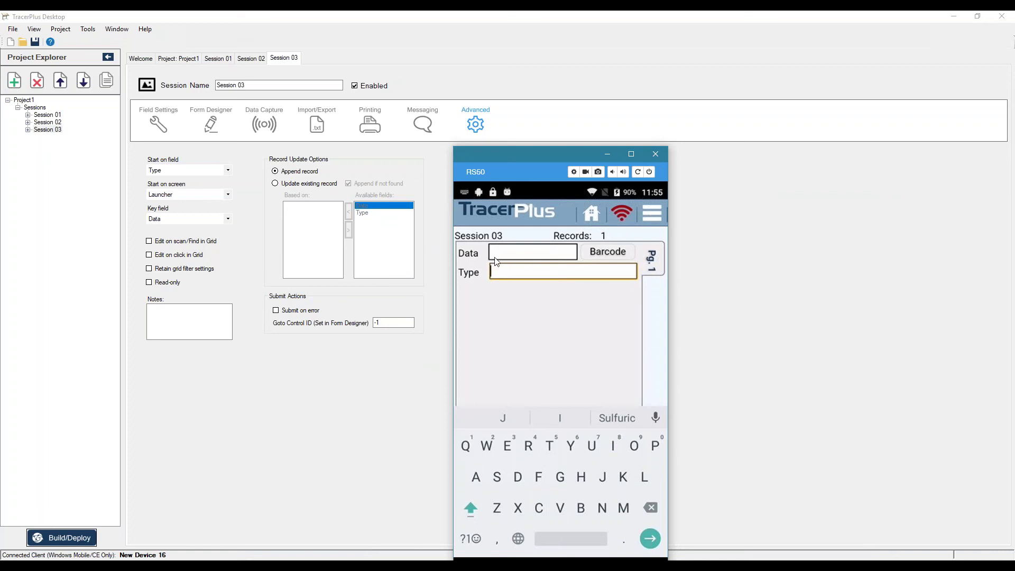
pyautogui.click(607, 252)
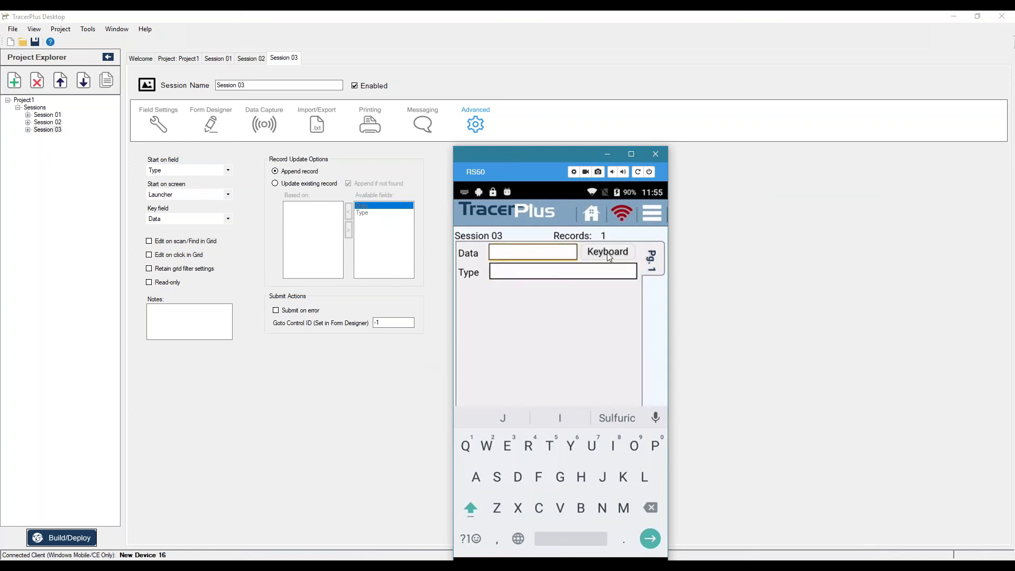
# Step: Test on-screen keyboard entry in the Data field and back out of the camera barcode scanner
pyautogui.click(528, 446)
pyautogui.click(528, 445)
pyautogui.click(554, 446)
pyautogui.click(556, 447)
pyautogui.click(556, 448)
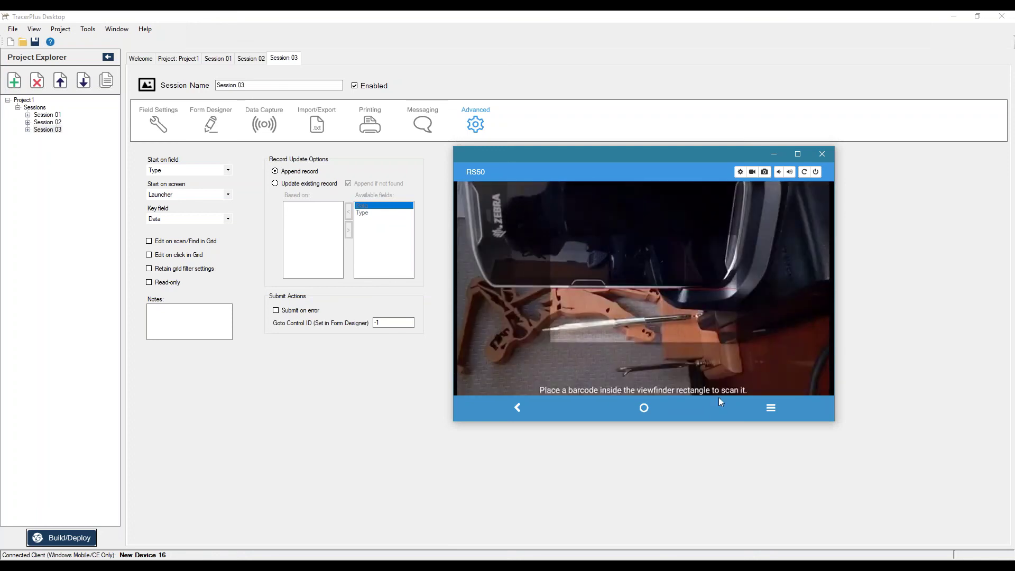
pyautogui.click(516, 410)
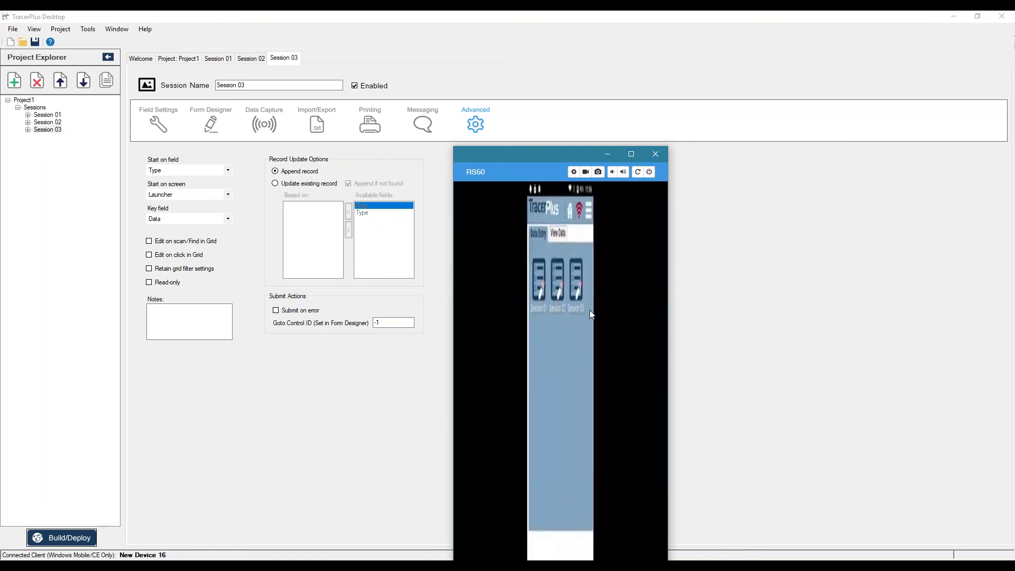
pyautogui.click(258, 416)
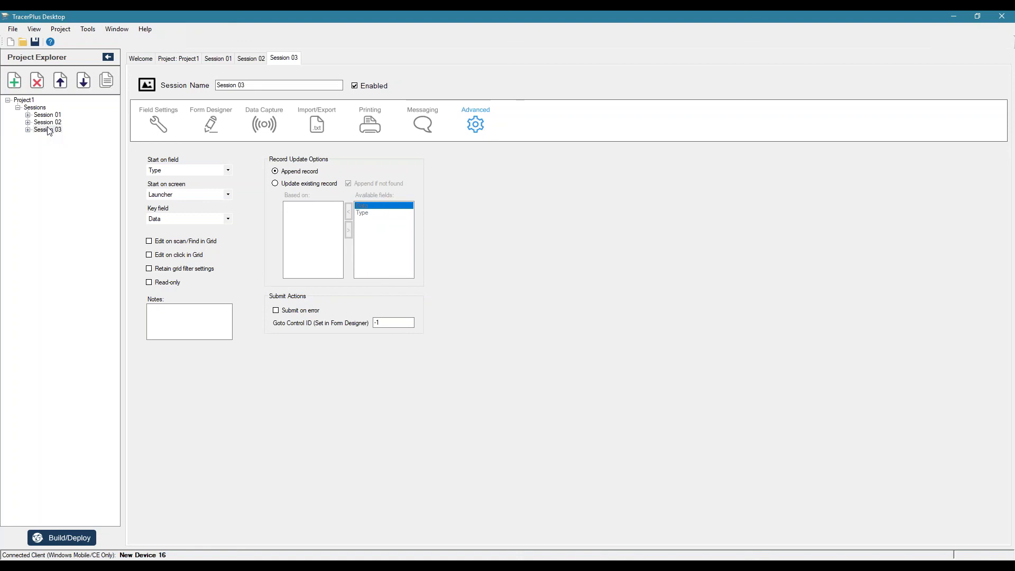
pyautogui.click(73, 207)
pyautogui.click(201, 328)
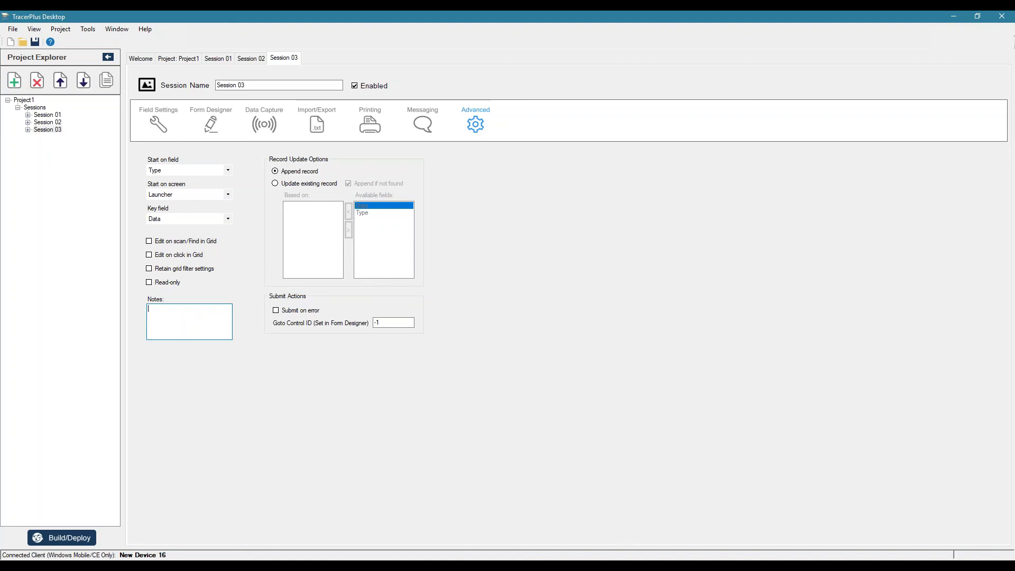
# Step: Switch to the PowerPoint presentation and select the For More Information slide
pyautogui.click(608, 568)
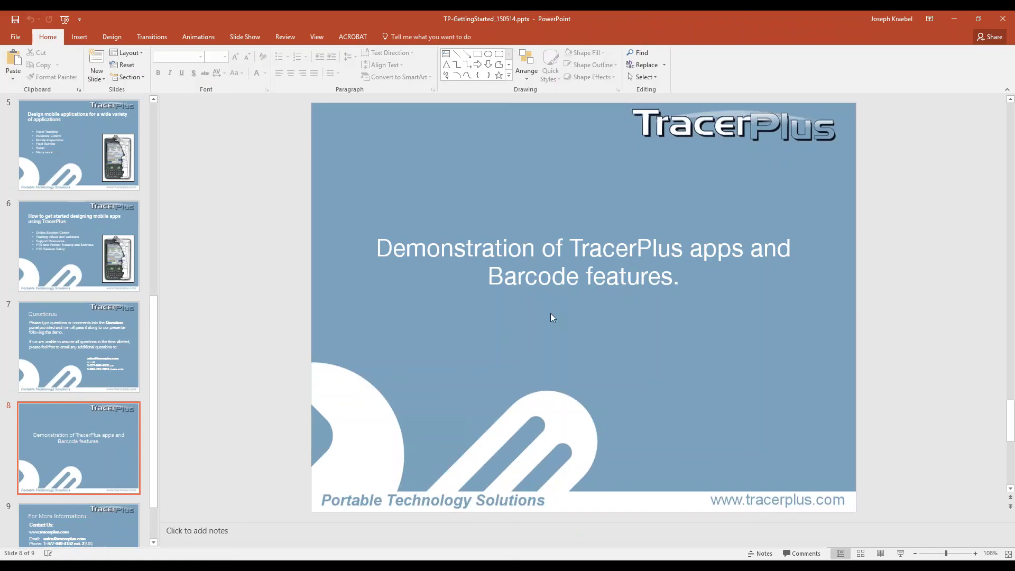
pyautogui.click(101, 534)
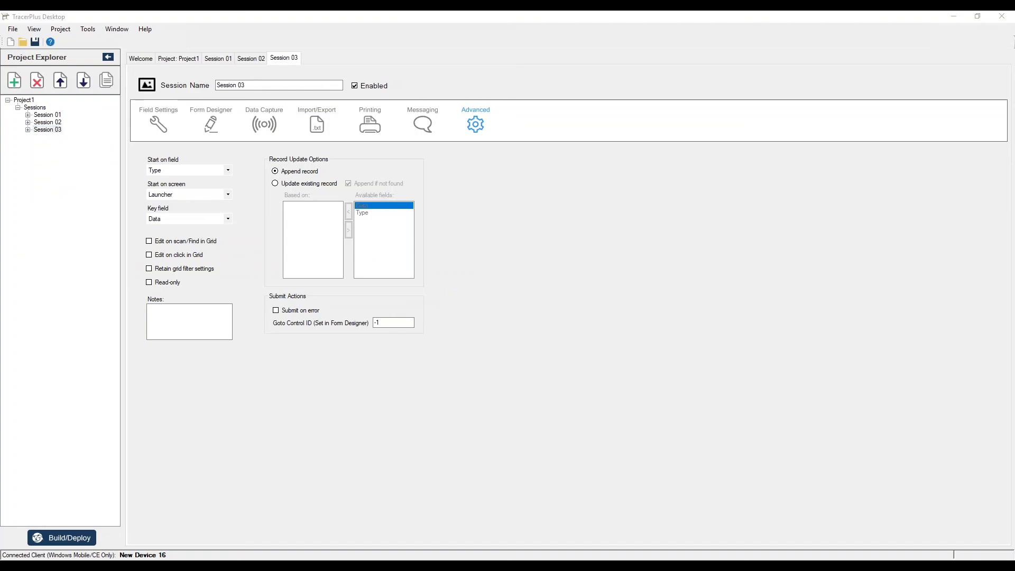
# Step: Switch to the TracerPlus website in the browser and view the trial downloads page
pyautogui.click(465, 485)
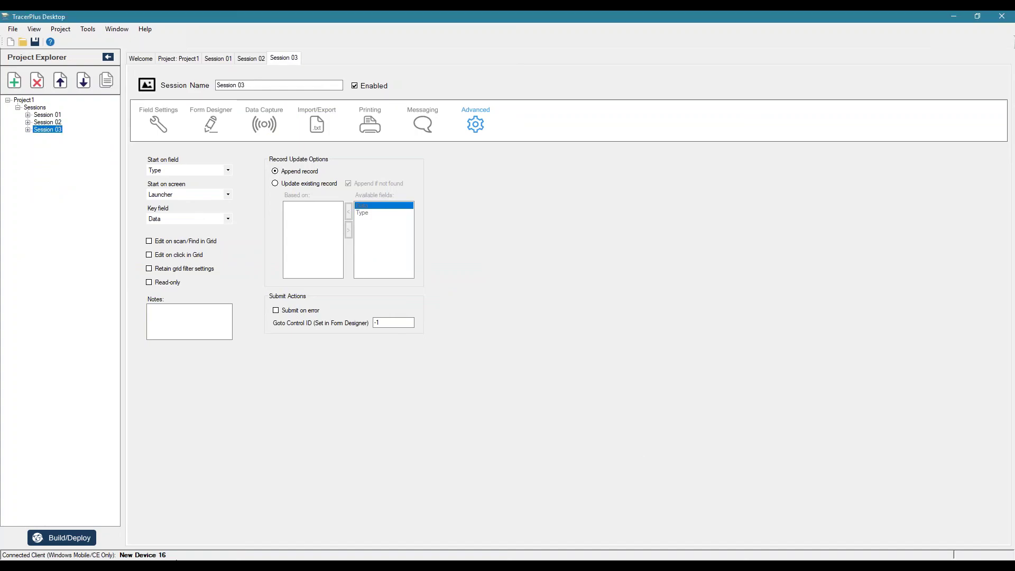
pyautogui.hotkey('alt', 'Tab')
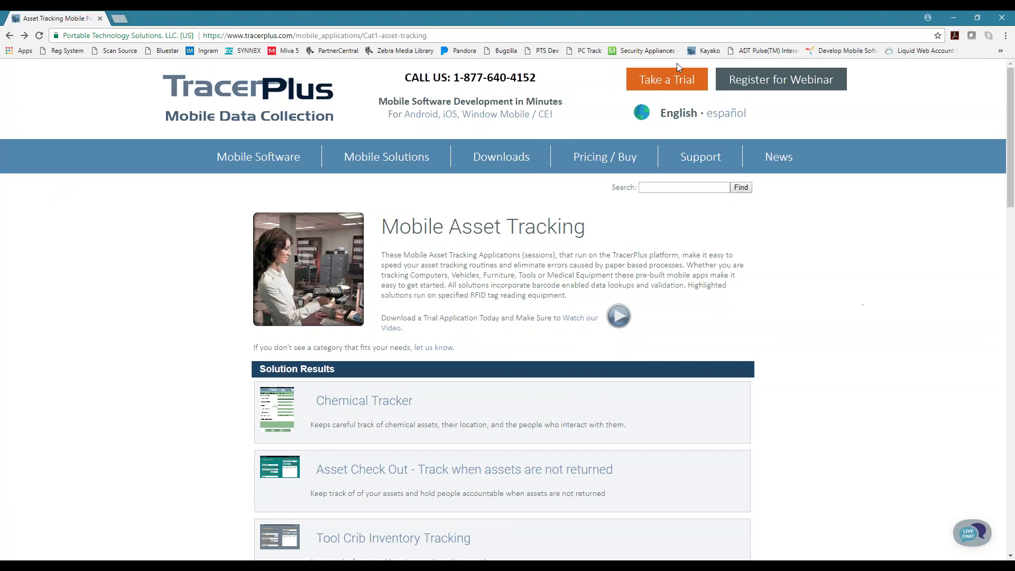
pyautogui.click(667, 80)
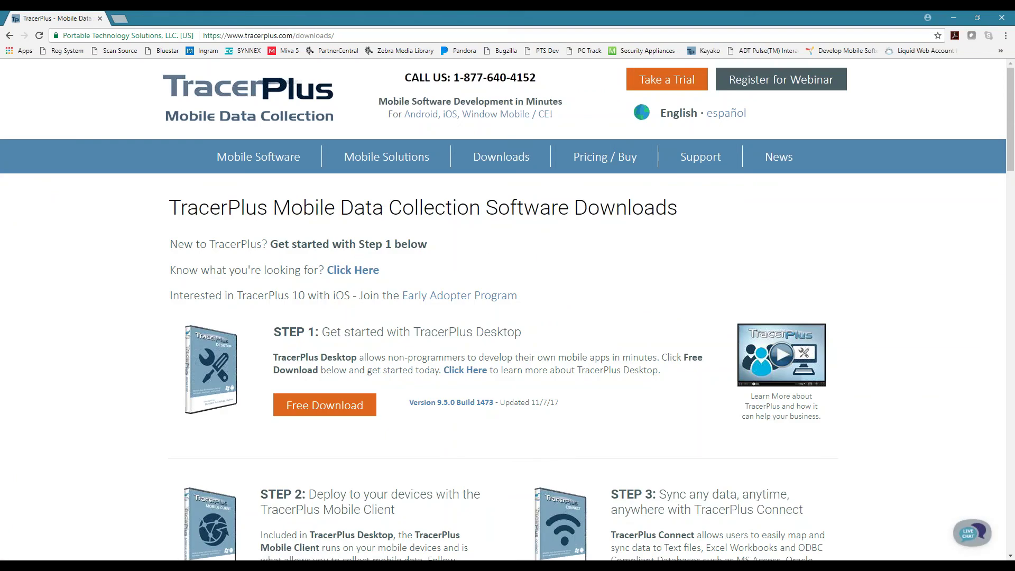
pyautogui.scroll(-2, 390, 334)
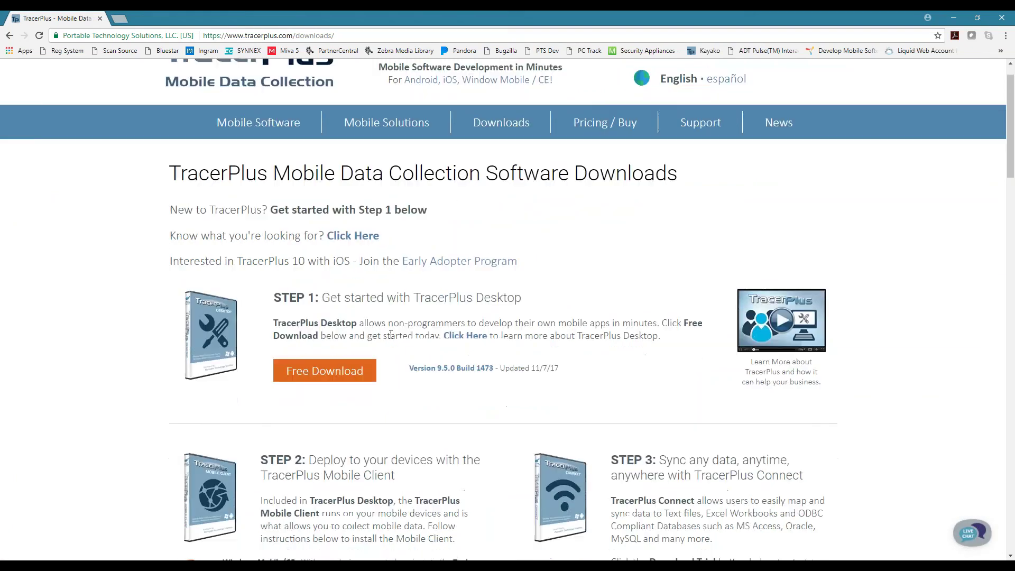
# Step: Review the three download steps for TracerPlus Desktop, Mobile Client and Connect on the downloads page
pyautogui.scroll(-4, 391, 334)
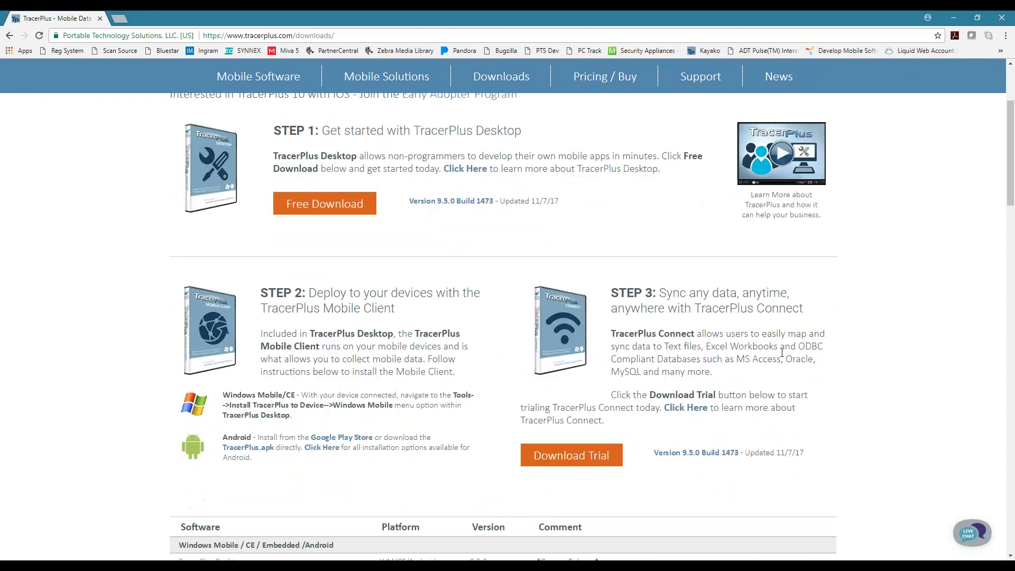
pyautogui.scroll(1, 768, 384)
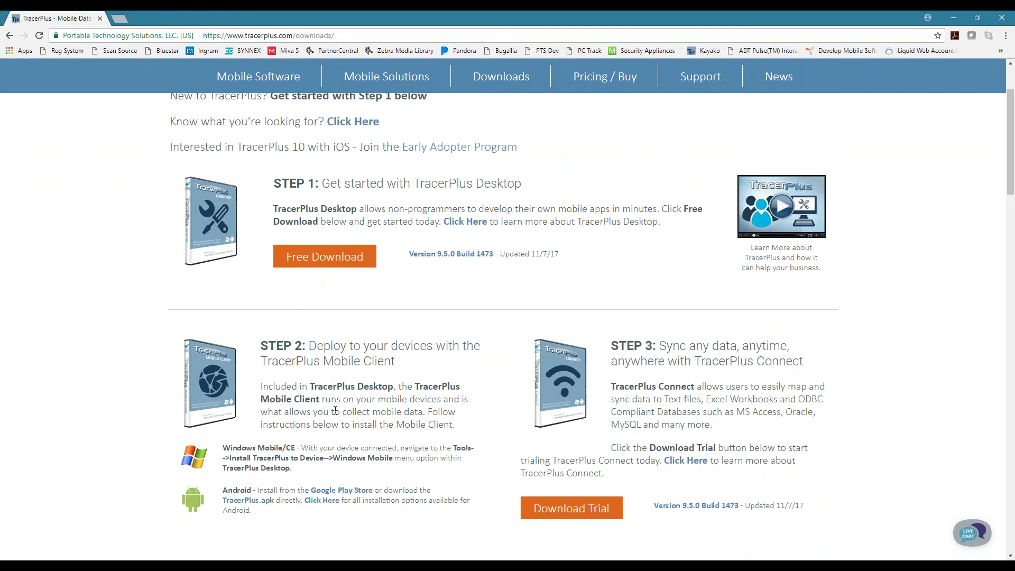
pyautogui.scroll(3, 334, 411)
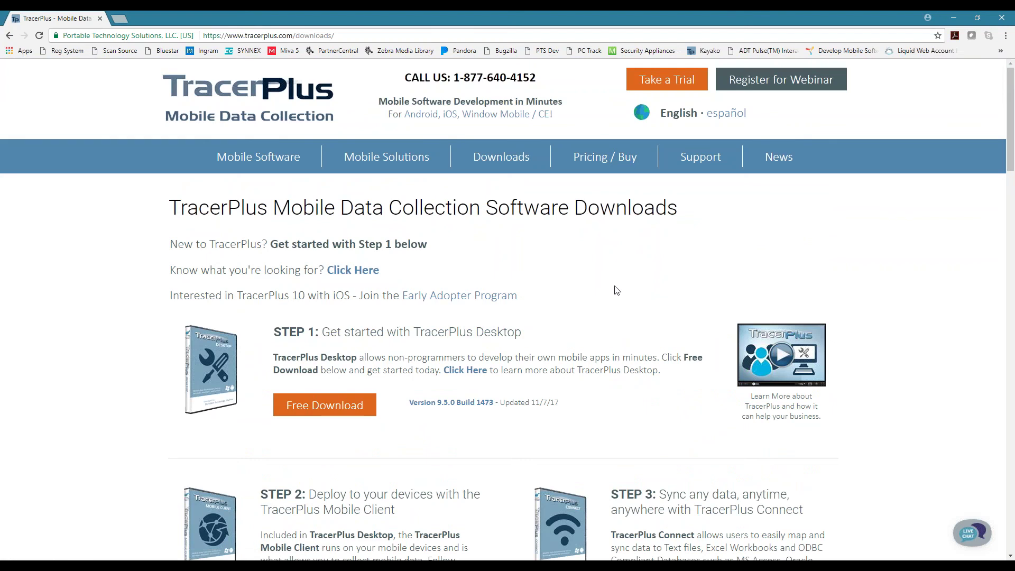
# Step: Open the TracerPlus Support Center and review its resources, from training and user manuals to support tickets and compatible hardware
pyautogui.moveTo(695, 164)
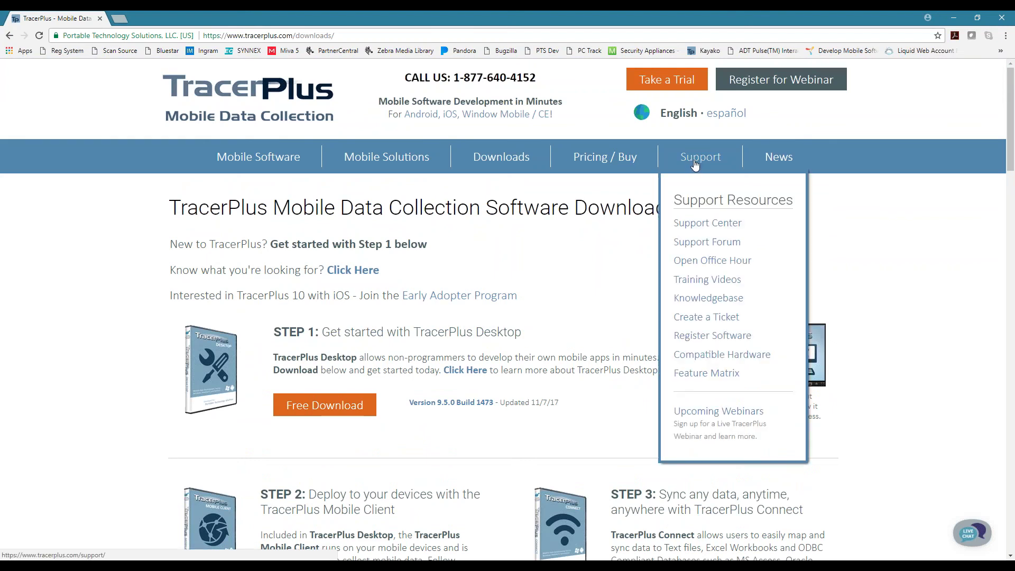
pyautogui.click(695, 164)
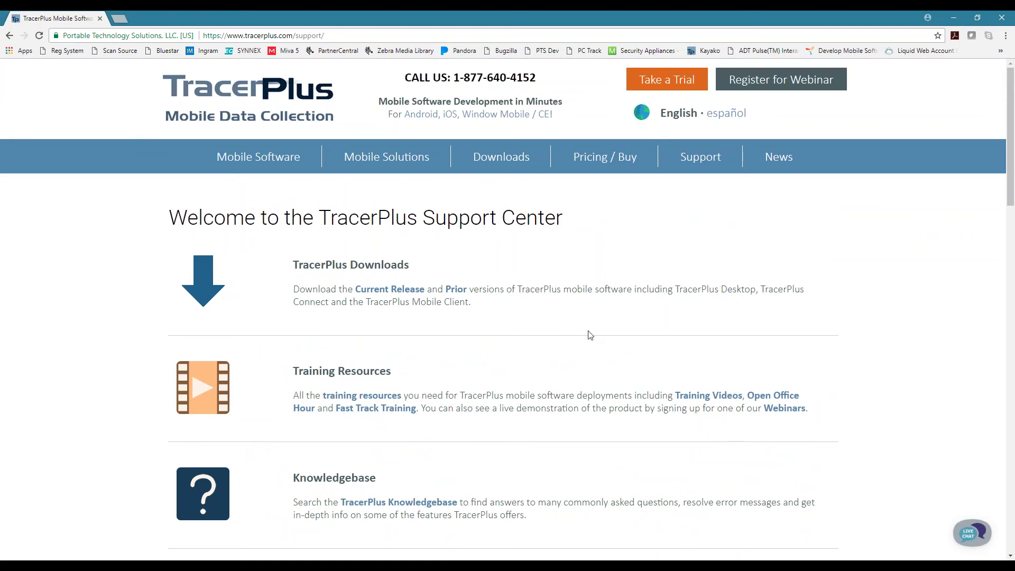
pyautogui.scroll(-1, 589, 335)
pyautogui.scroll(-3, 586, 340)
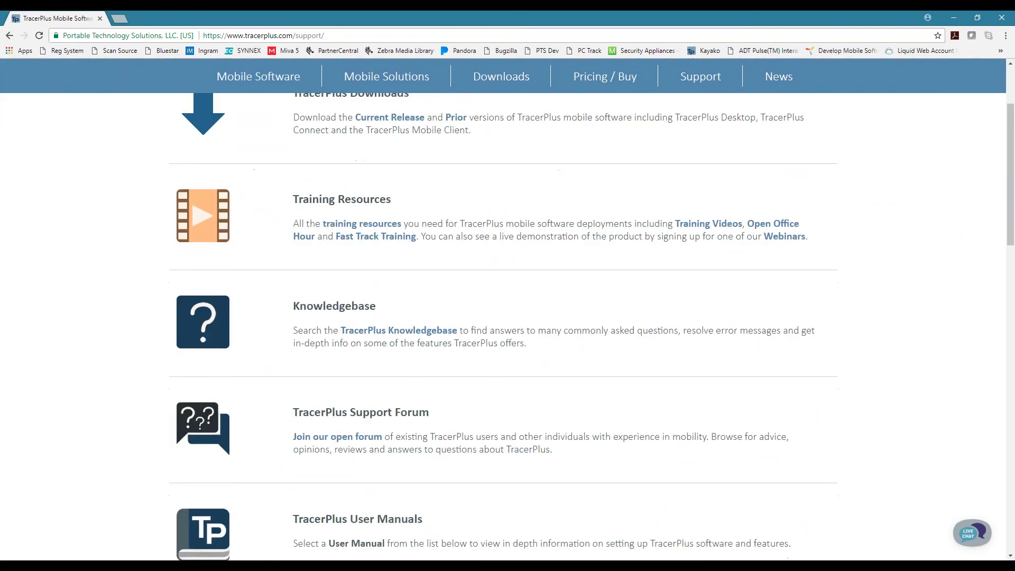
pyautogui.scroll(-5, 576, 351)
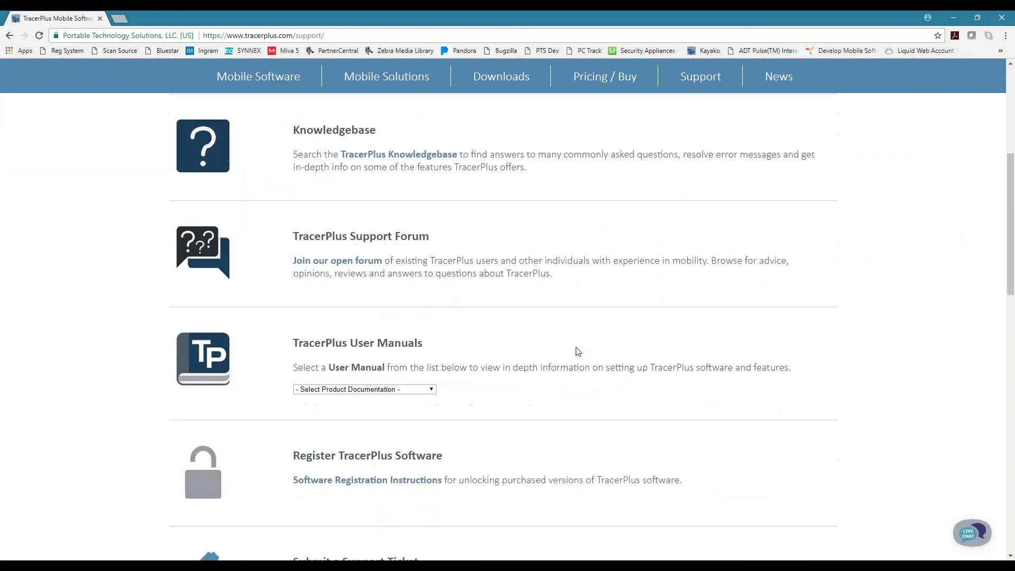
pyautogui.scroll(-2, 577, 352)
pyautogui.scroll(-2, 577, 351)
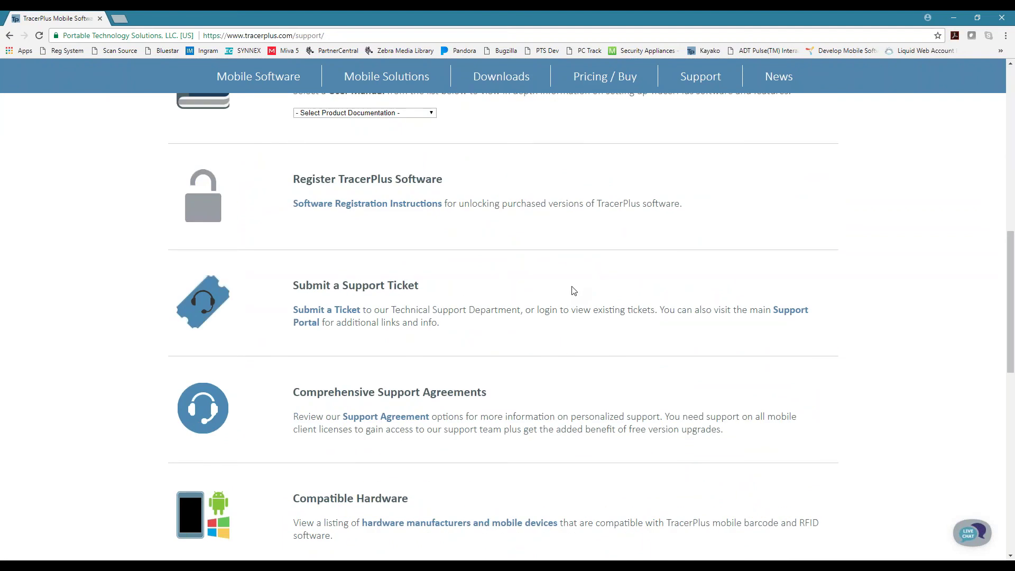
pyautogui.scroll(-3, 553, 297)
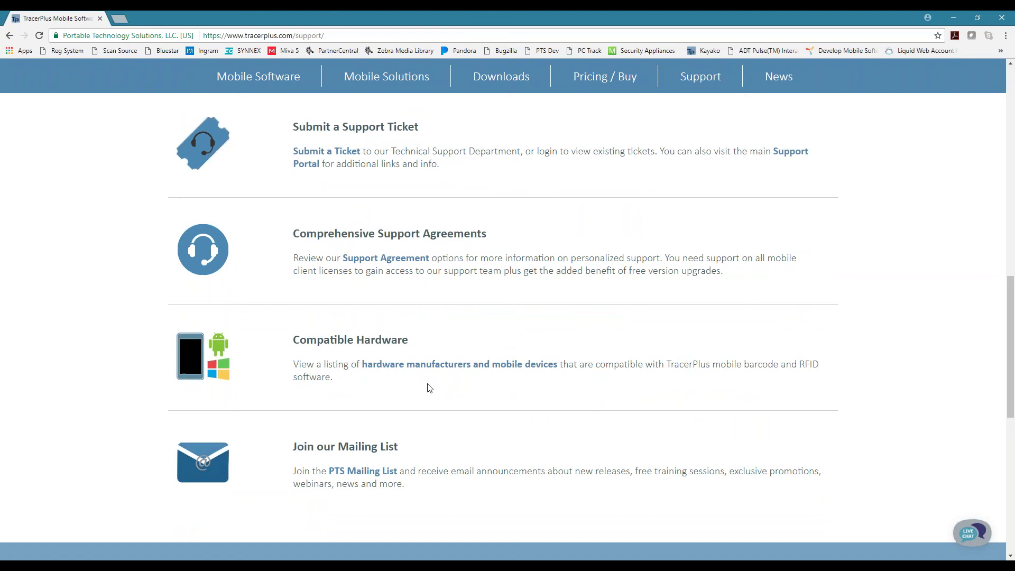
pyautogui.scroll(10, 429, 388)
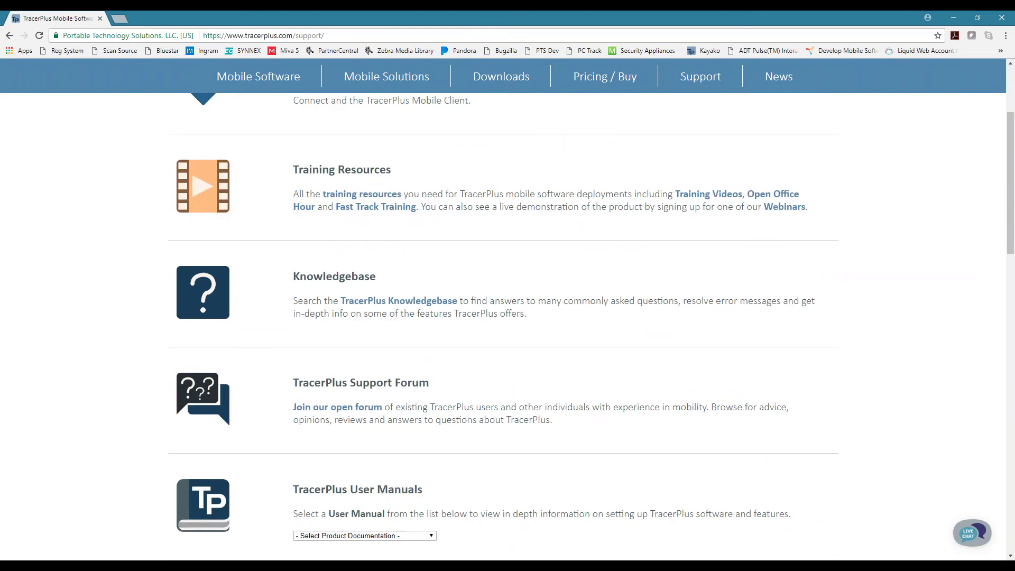